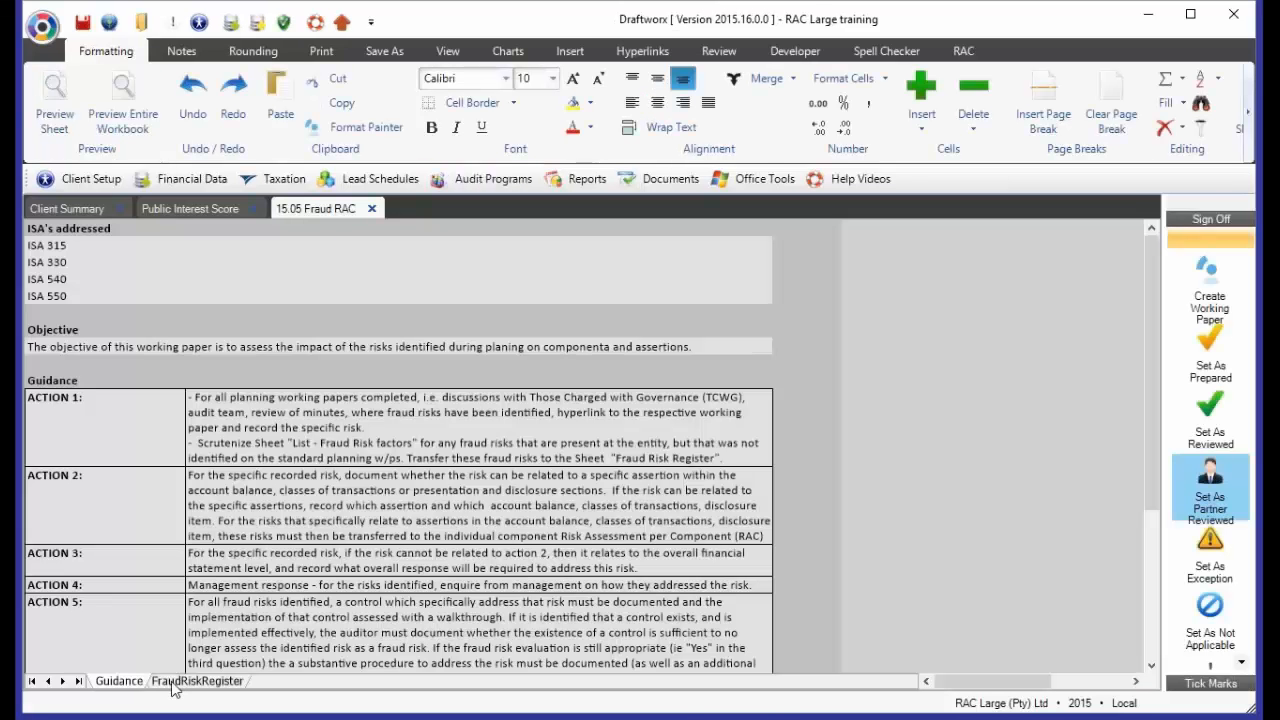
Show the FraudRiskRegister sheet and collapse its client header block
left_click(176, 683)
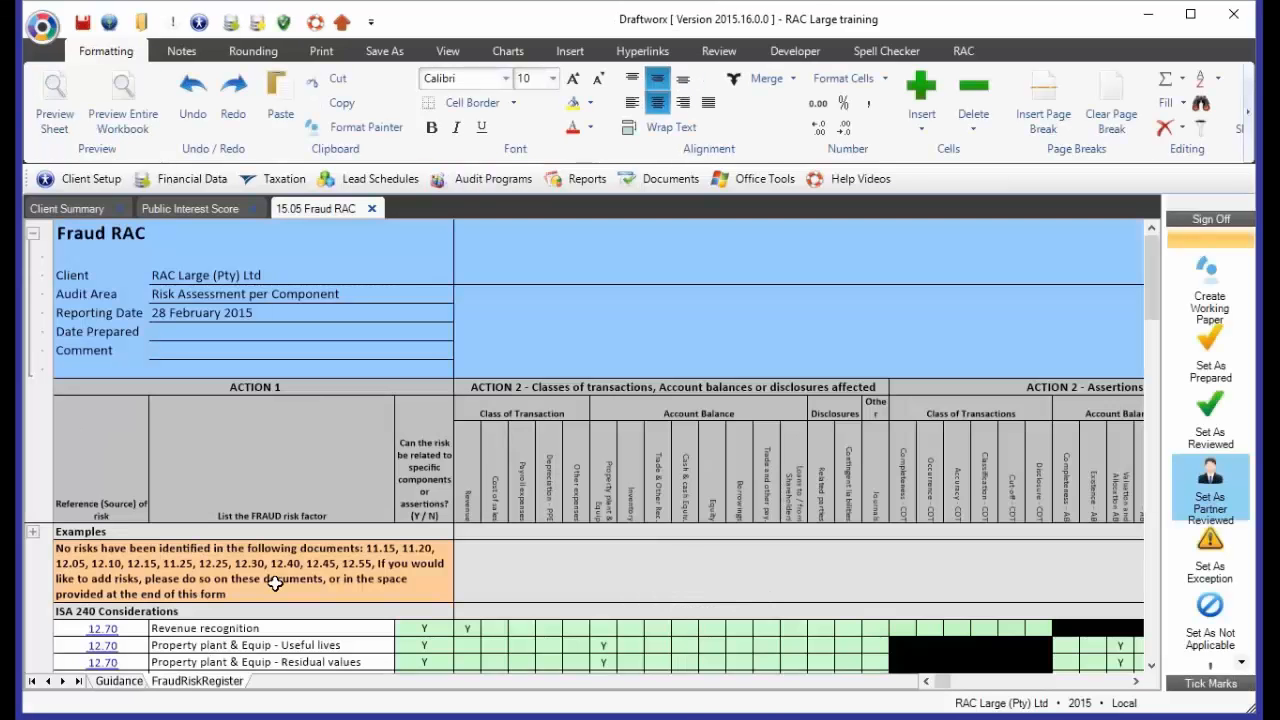
left_click(32, 234)
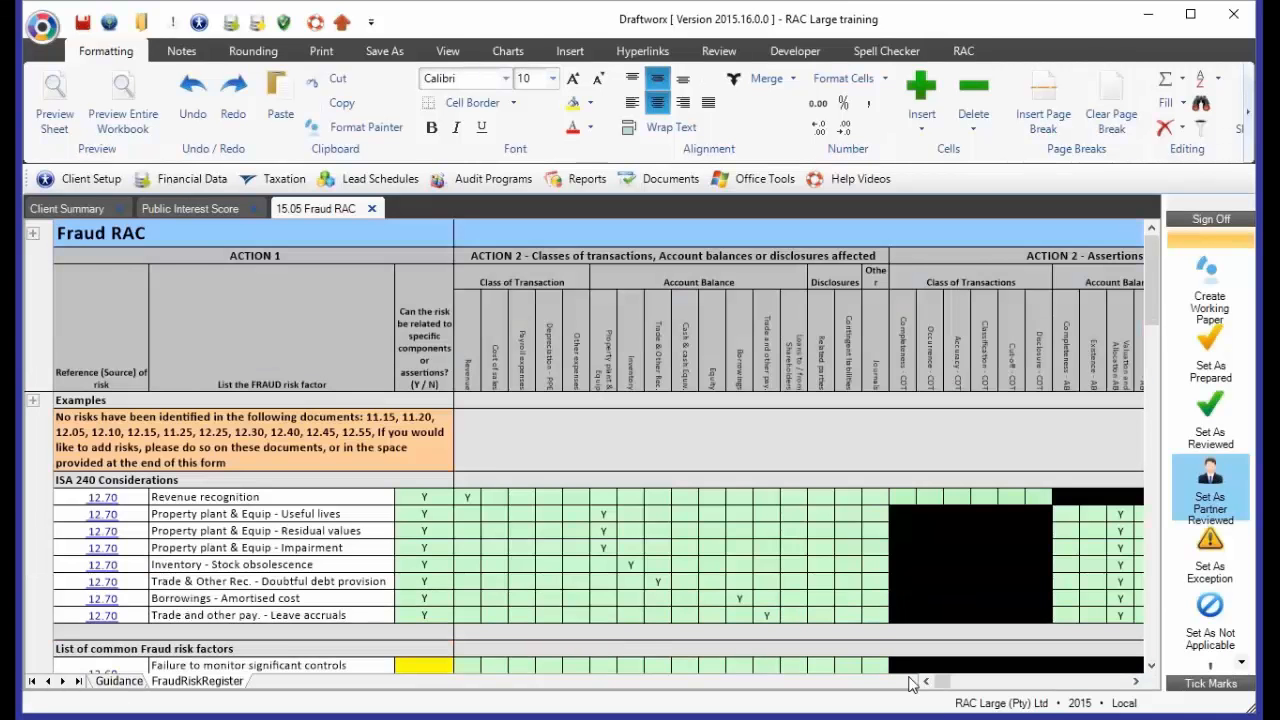
Examine the Action 2 assertion columns for classes of transactions, account balances and disclosures in the RAC Large register
left_click(1136, 681)
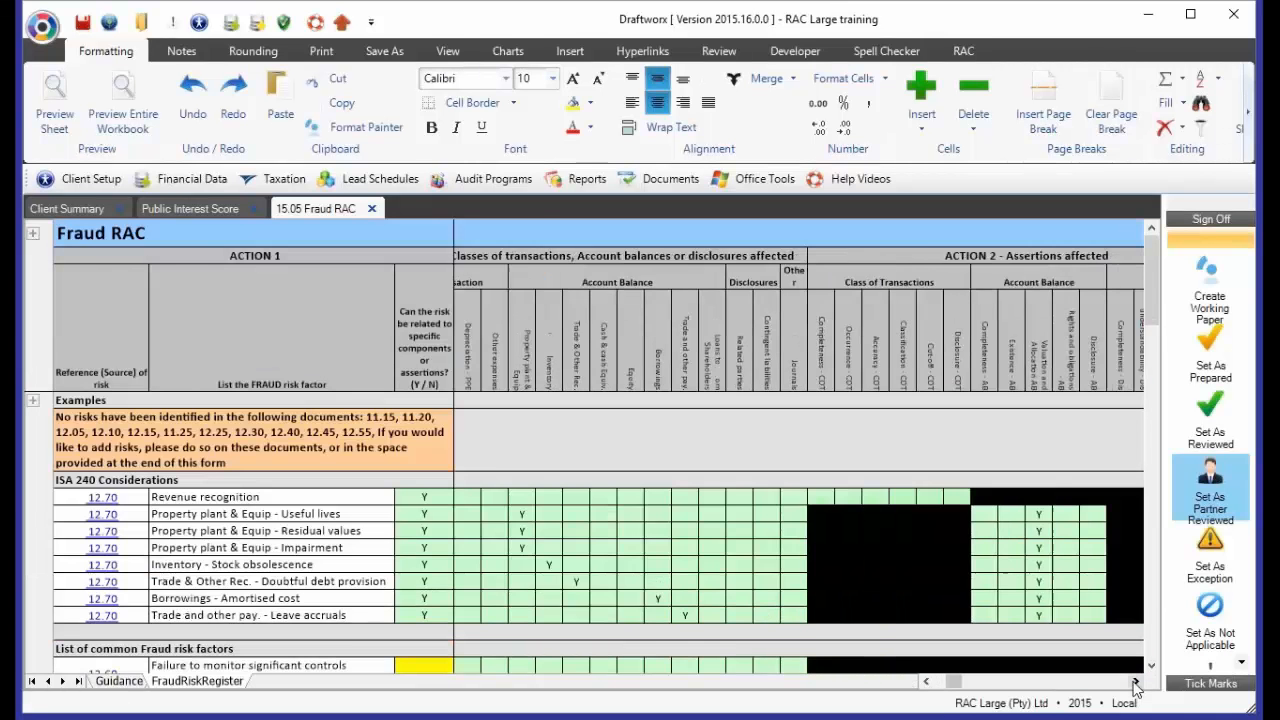
left_click(1135, 683)
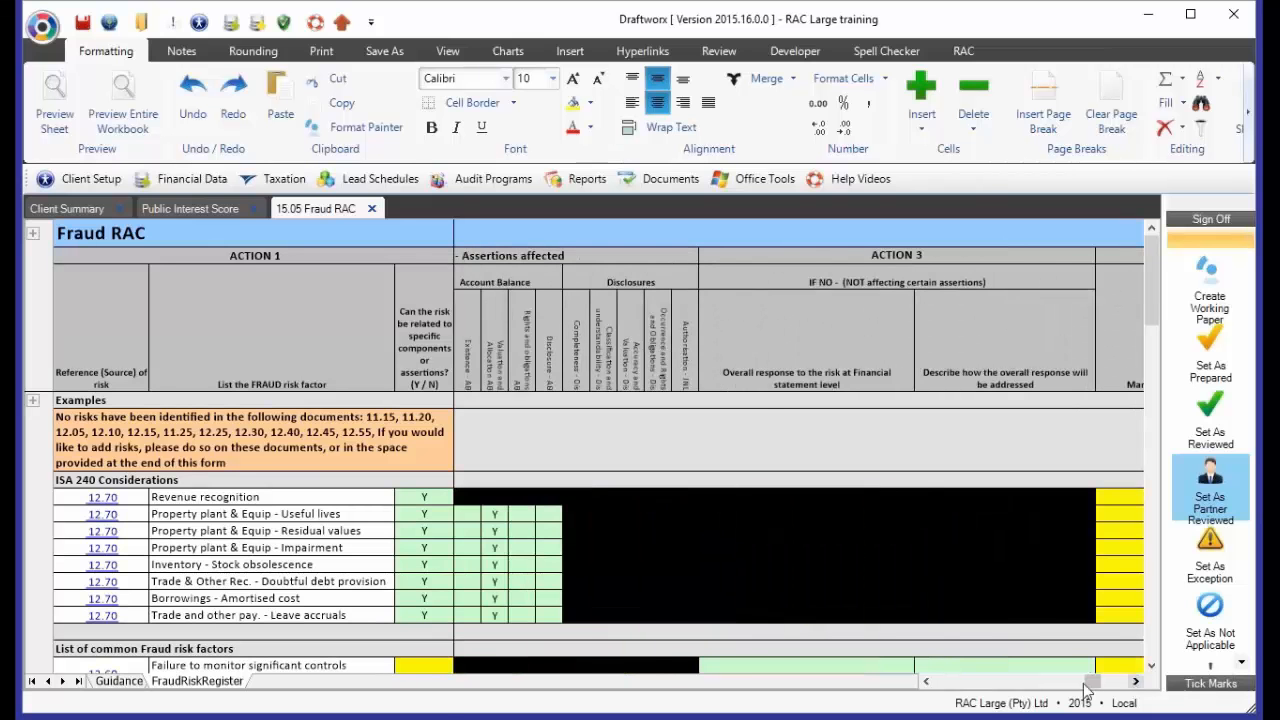
left_click(926, 681)
left_click(926, 681)
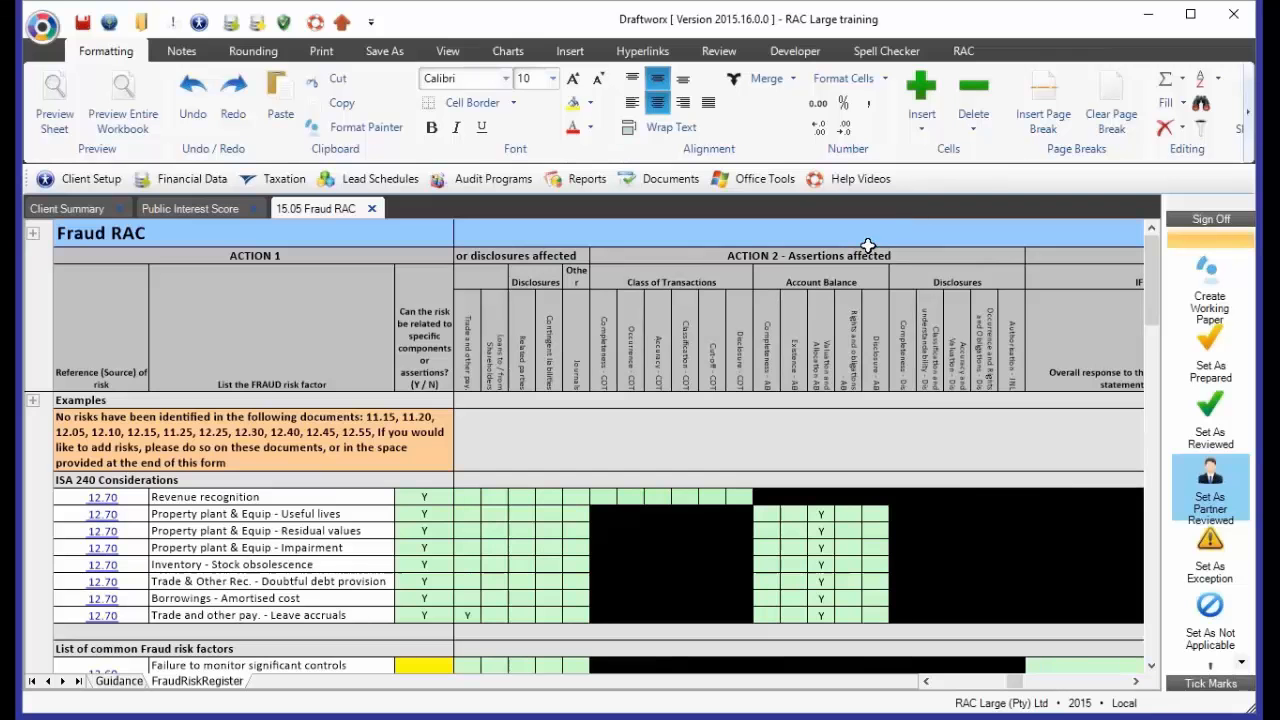
mouse_move(873, 365)
left_click(796, 421)
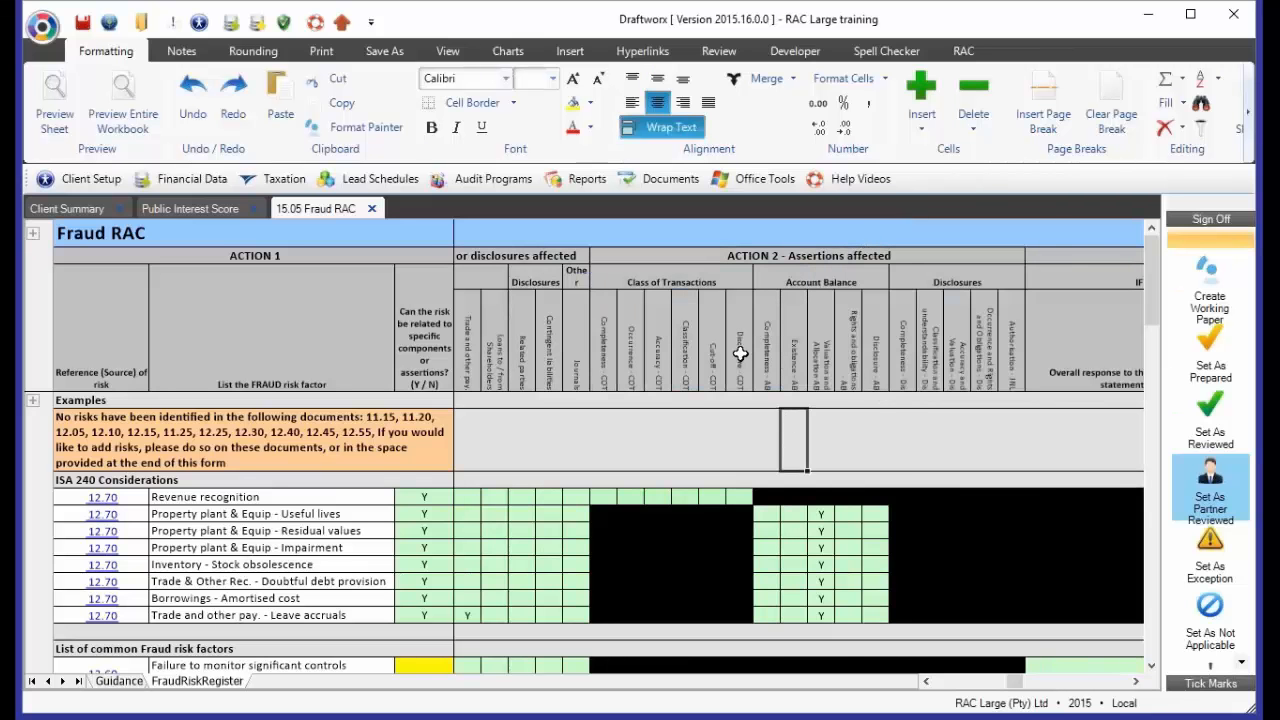
left_click_drag(735, 284, 983, 390)
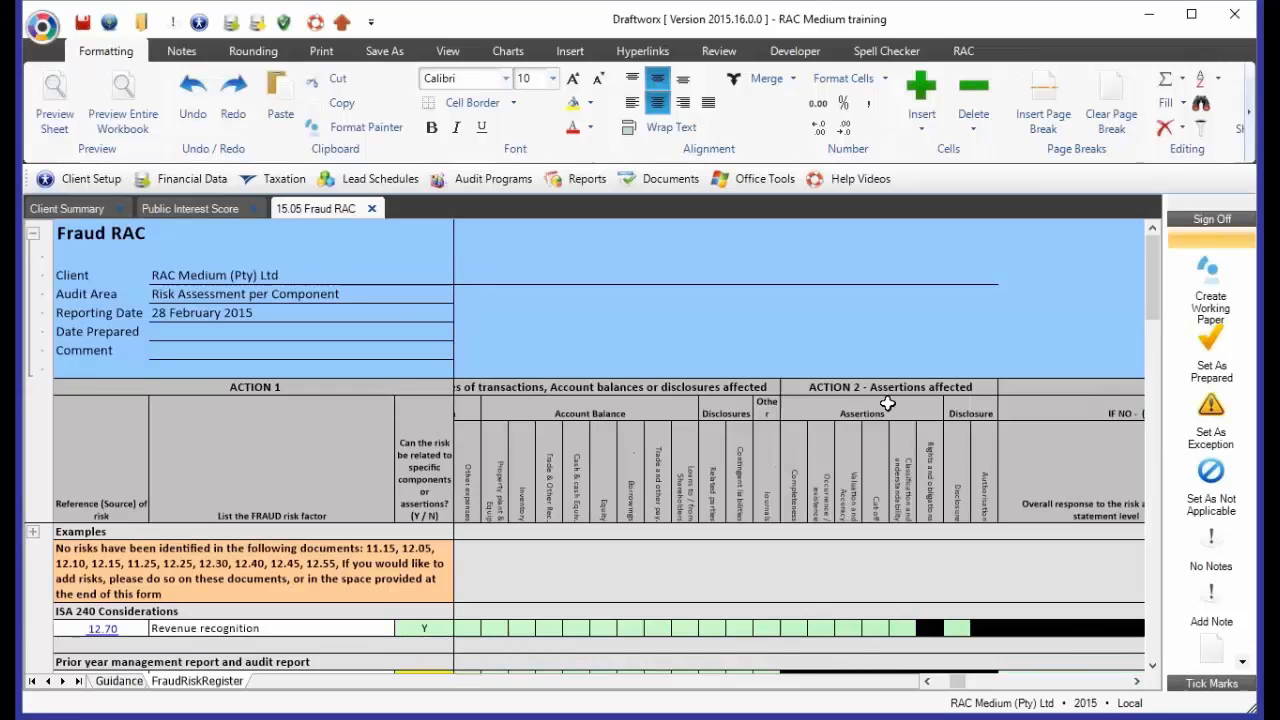
Highlight the combined Action 2 assertion headings in the RAC Medium register and collapse the client header block
left_click_drag(790, 470, 960, 494)
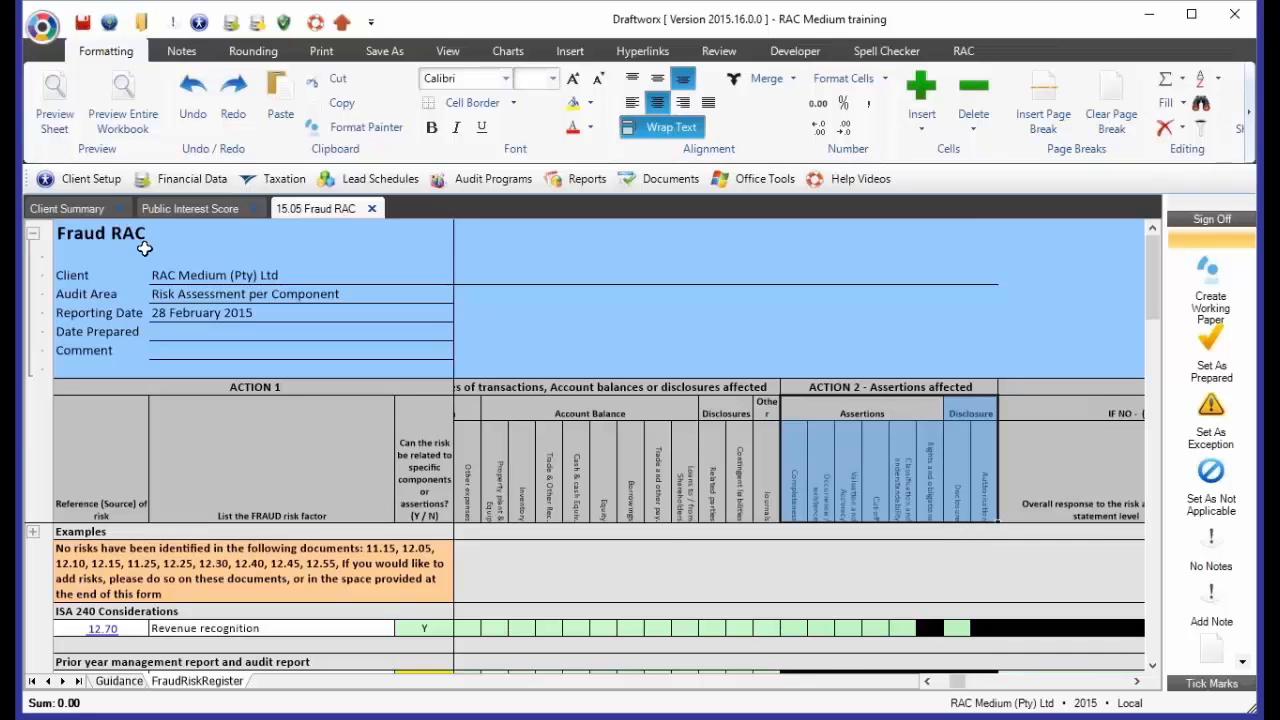
left_click(33, 238)
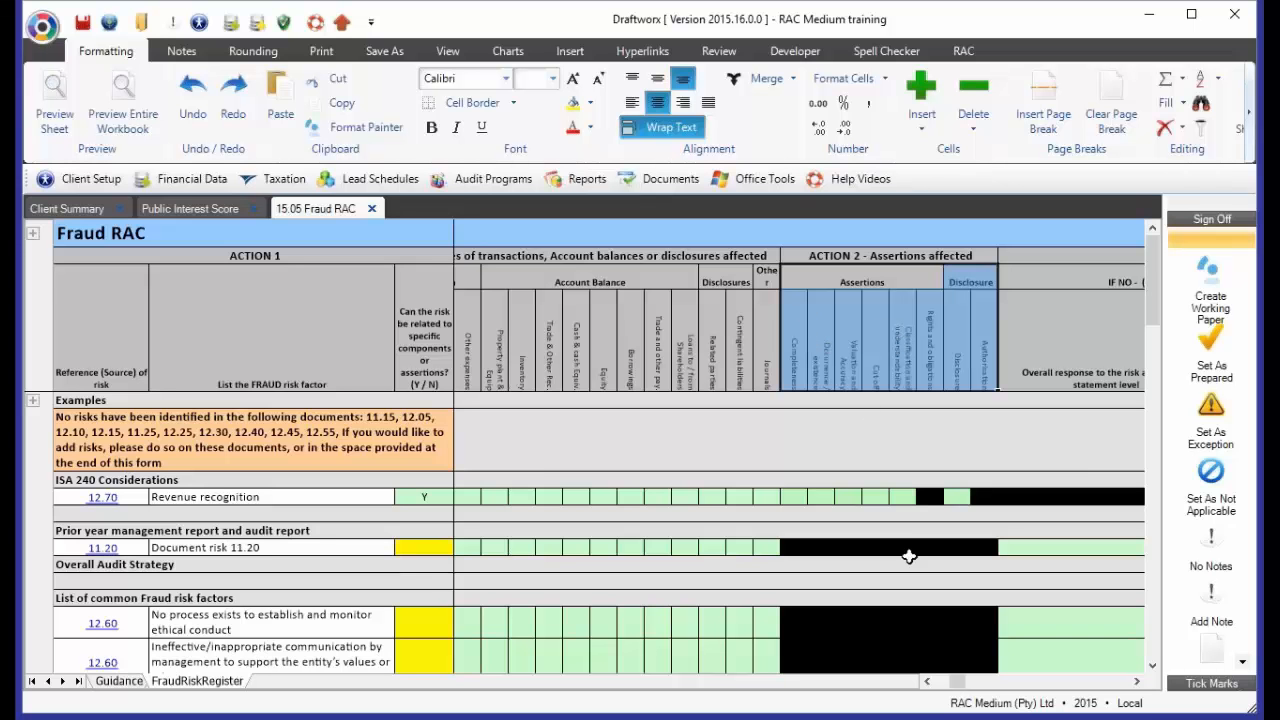
left_click(943, 682)
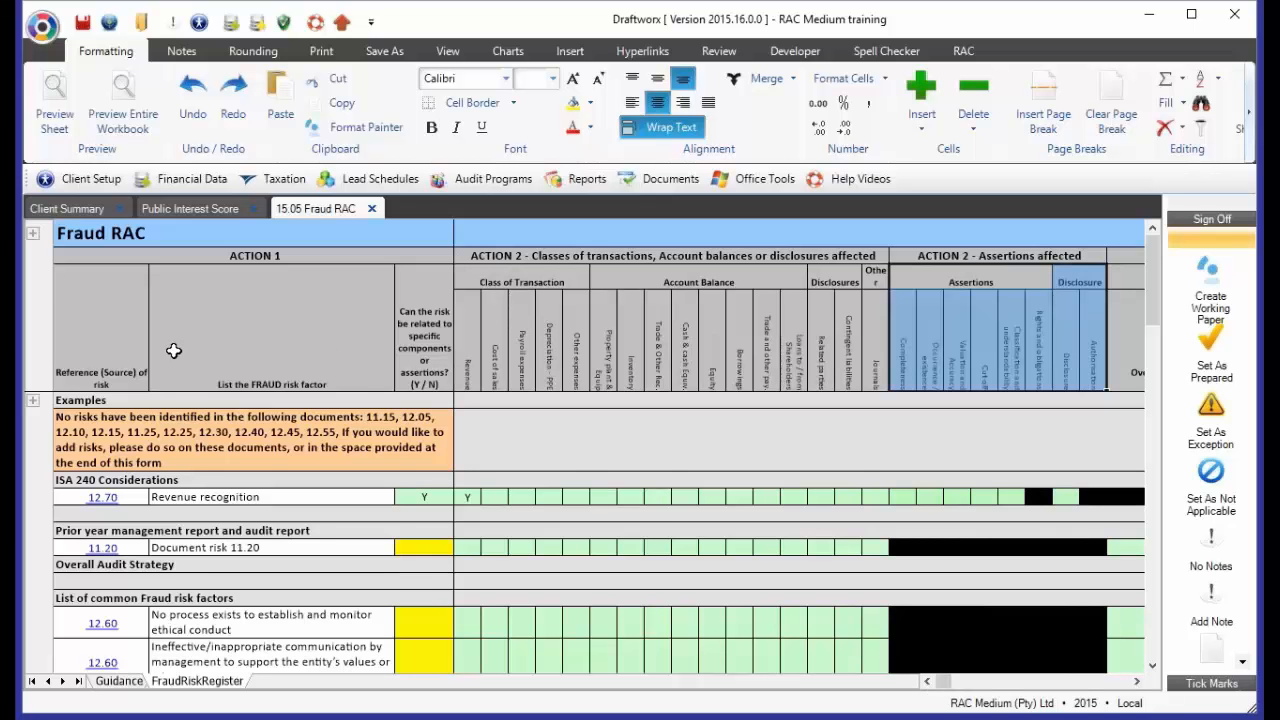
Look through the listed fraud risk factors down to the Other section, highlighting the first three common factors
scroll(278, 433, "down", 3)
left_click_drag(245, 545, 258, 596)
scroll(258, 567, "down", 1)
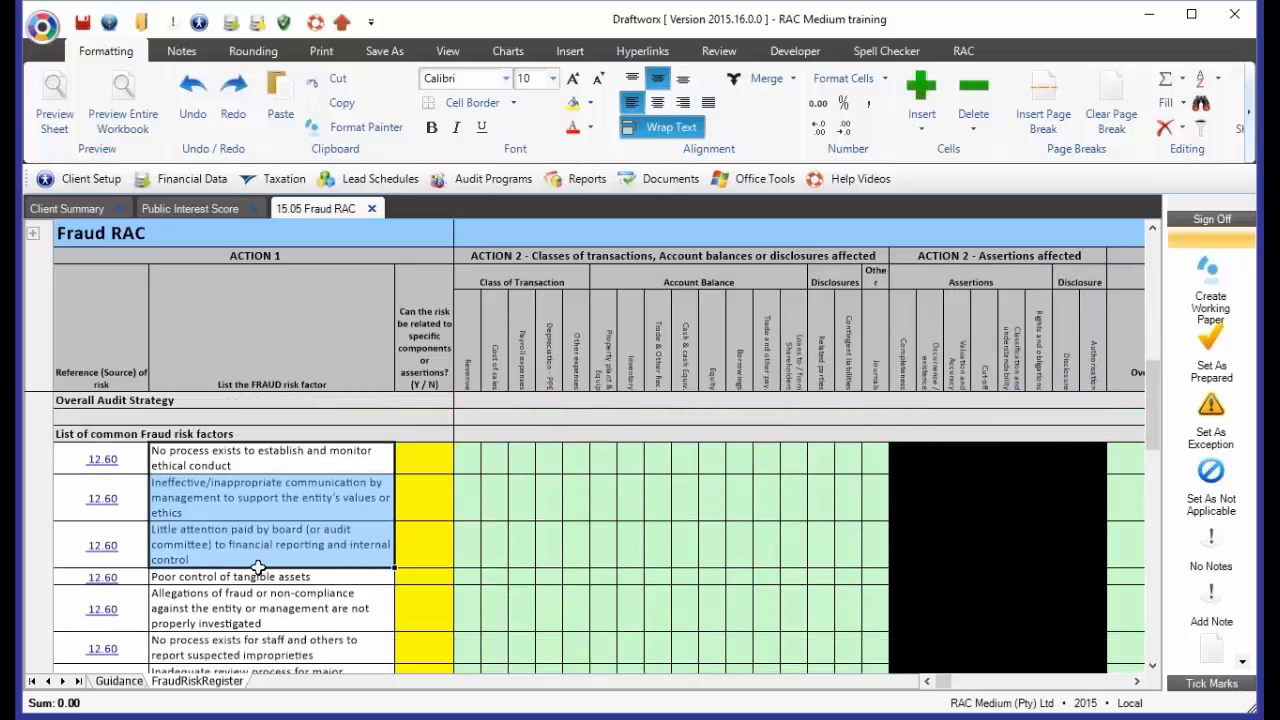
scroll(258, 567, "down", 1)
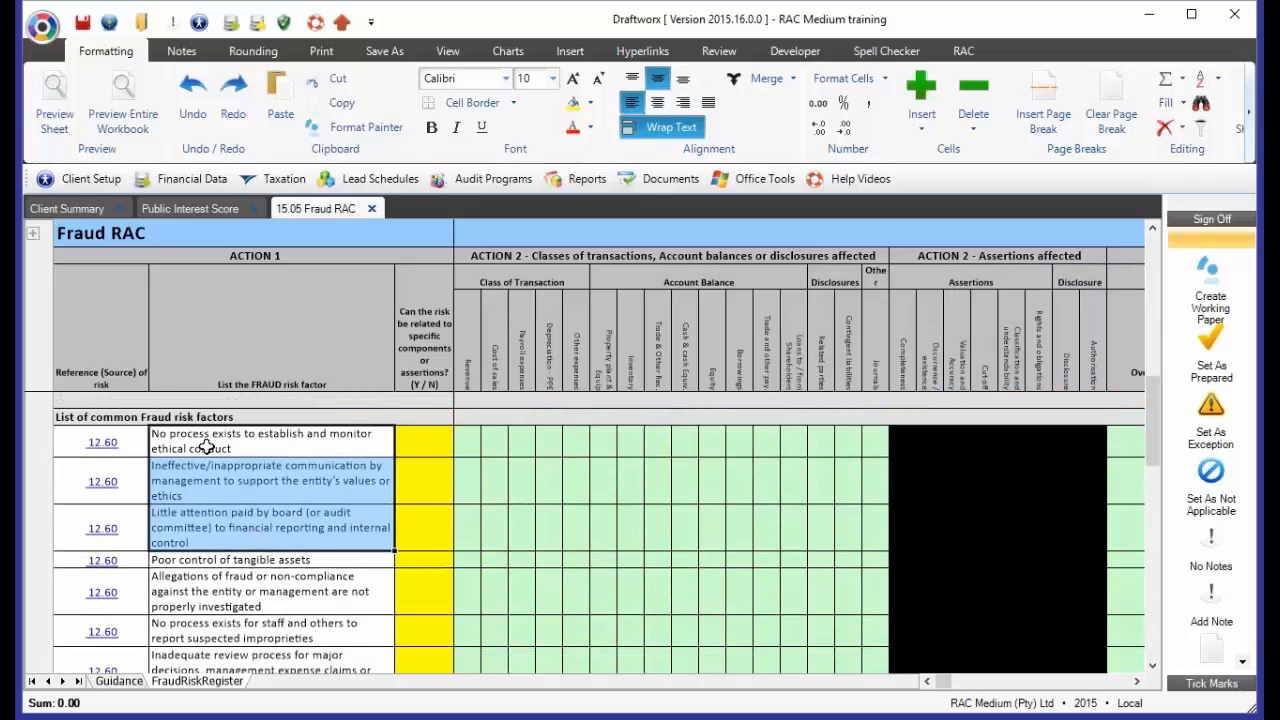
scroll(250, 480, "down", 3)
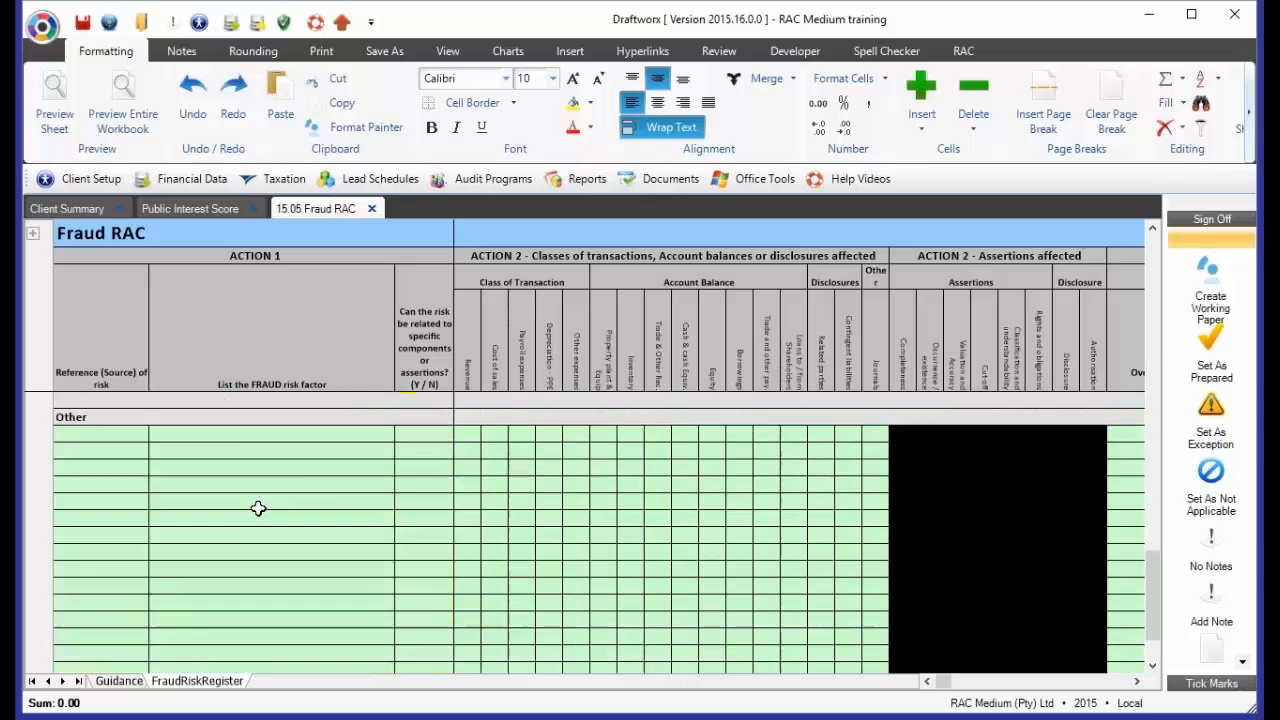
scroll(258, 509, "up", 1)
scroll(258, 509, "up", 2)
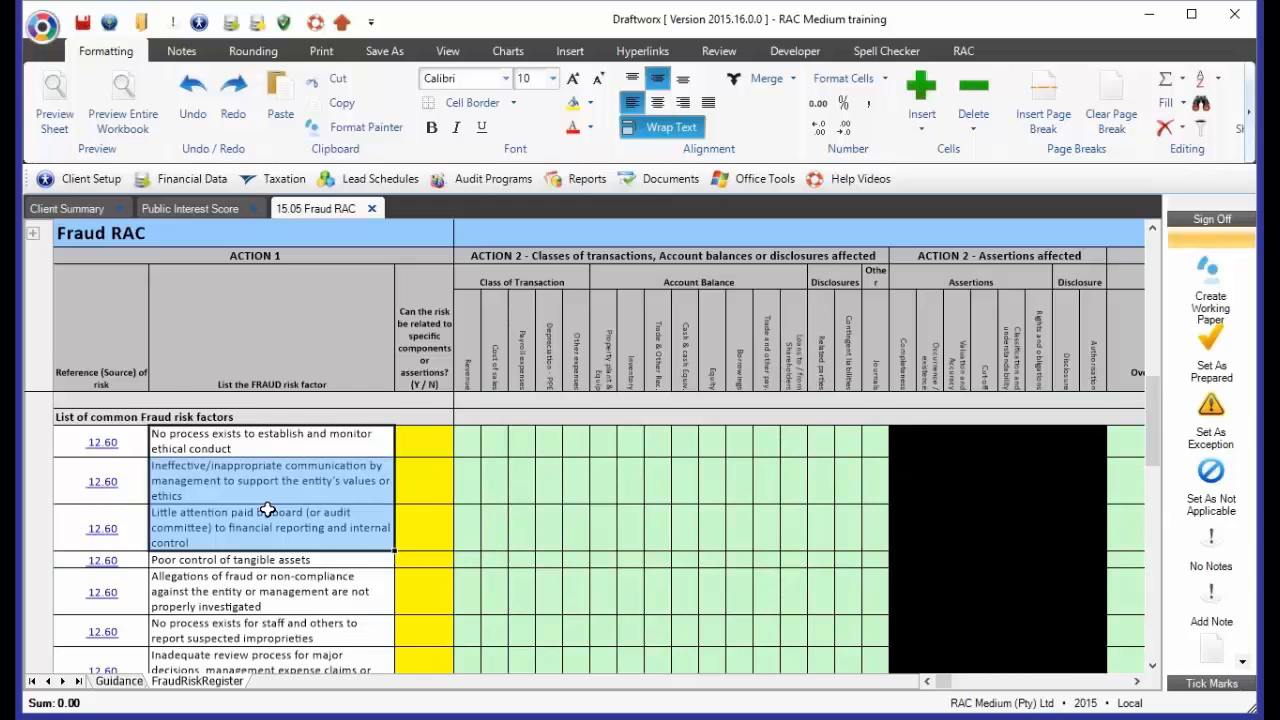
scroll(267, 509, "up", 3)
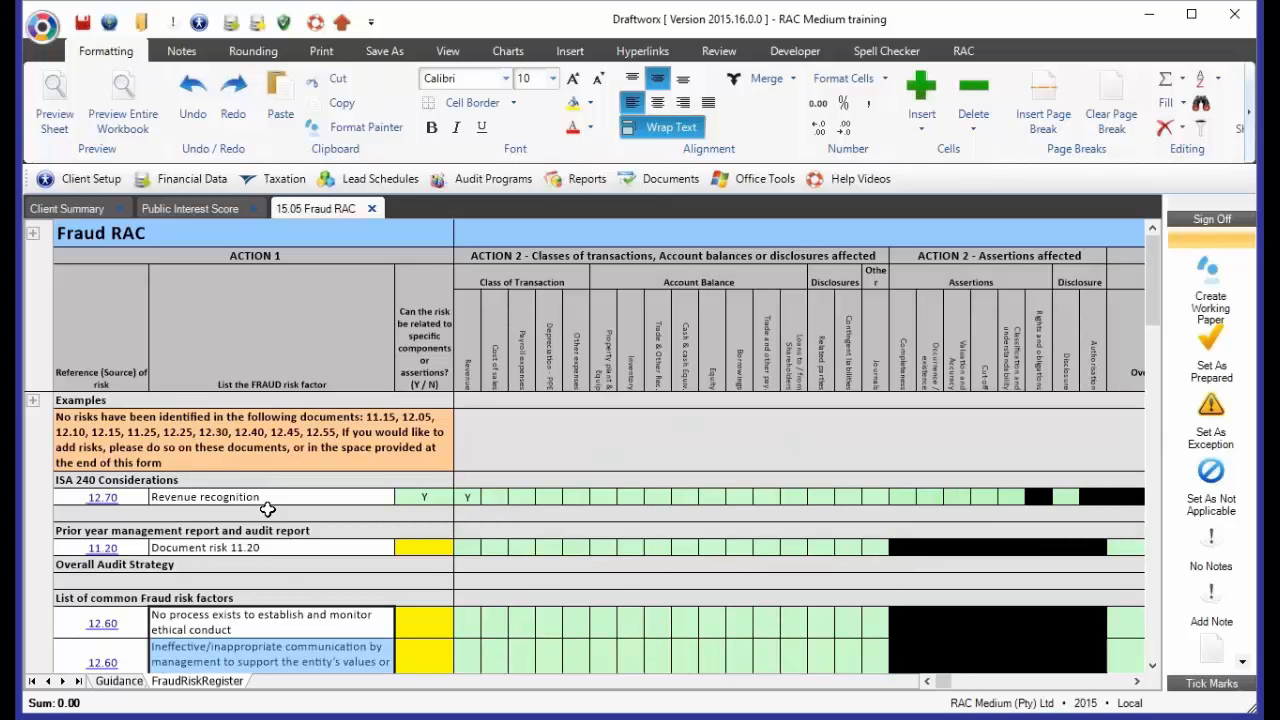
Review the risk sources: ISA 240 Considerations, Prior year management report, Overall Audit Strategy and the common fraud risk factors
left_click(198, 500)
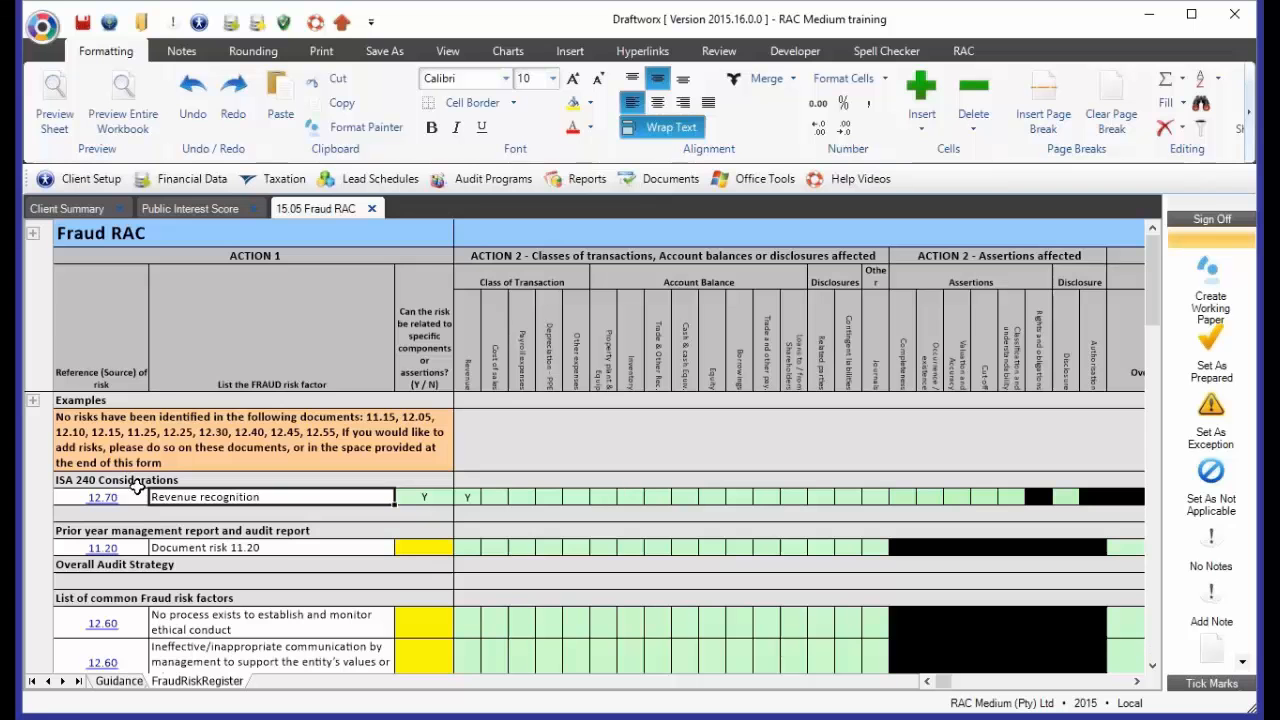
key("Up")
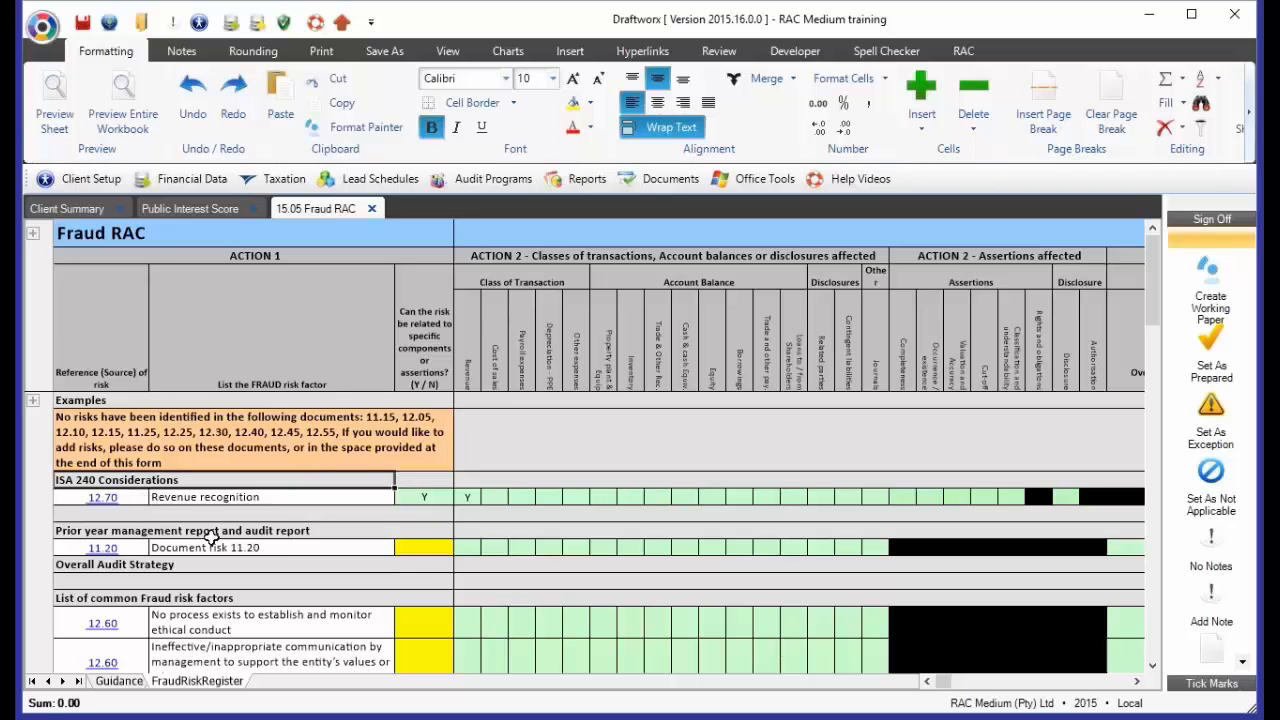
left_click(214, 565)
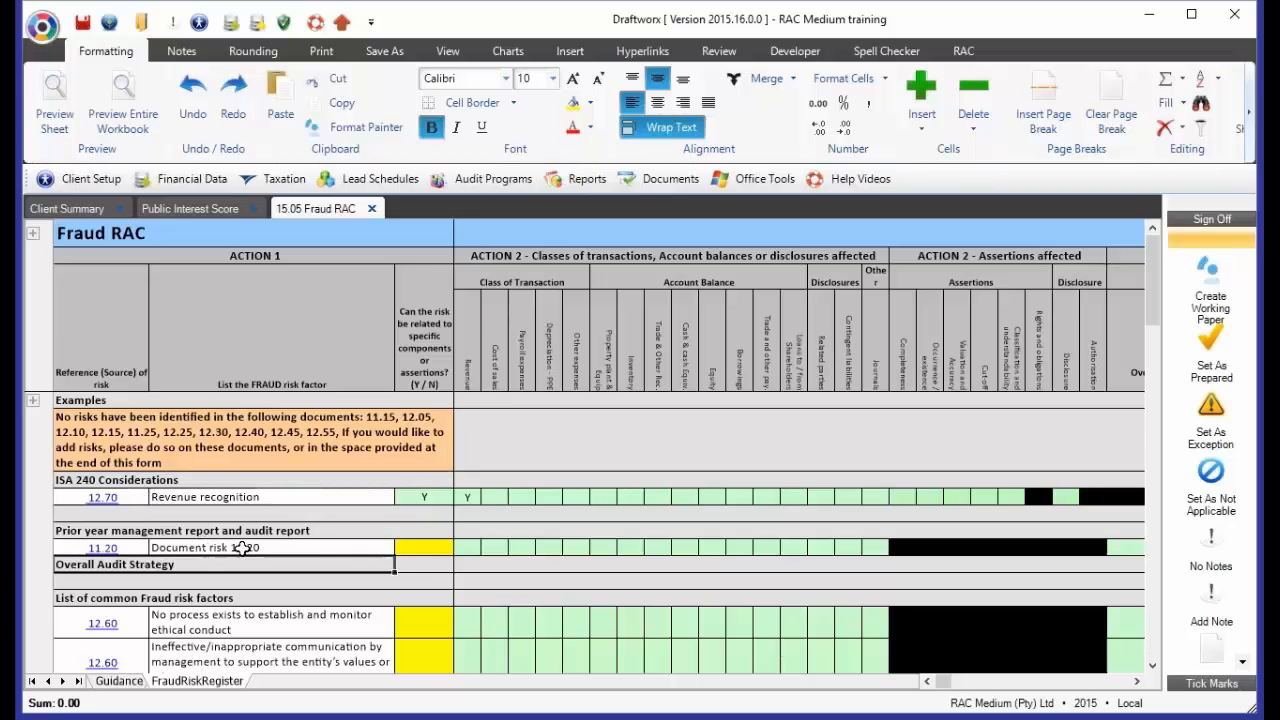
left_click(243, 549)
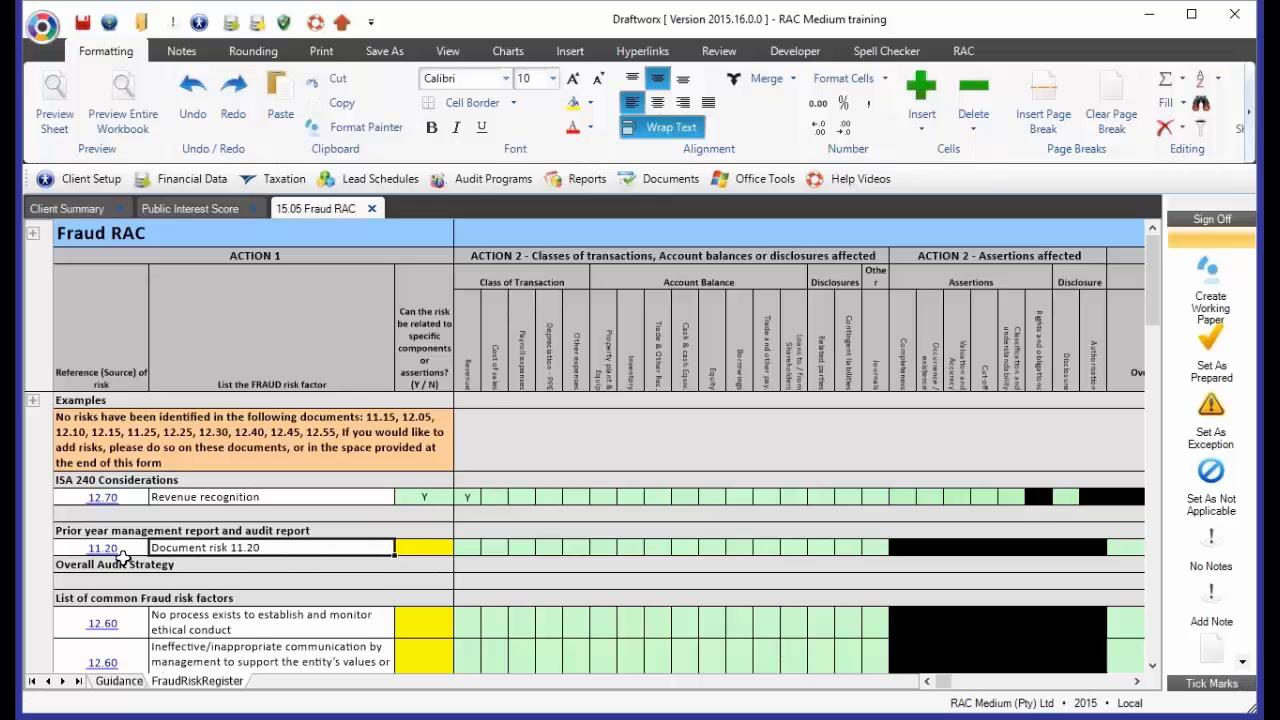
scroll(342, 578, "down", 3)
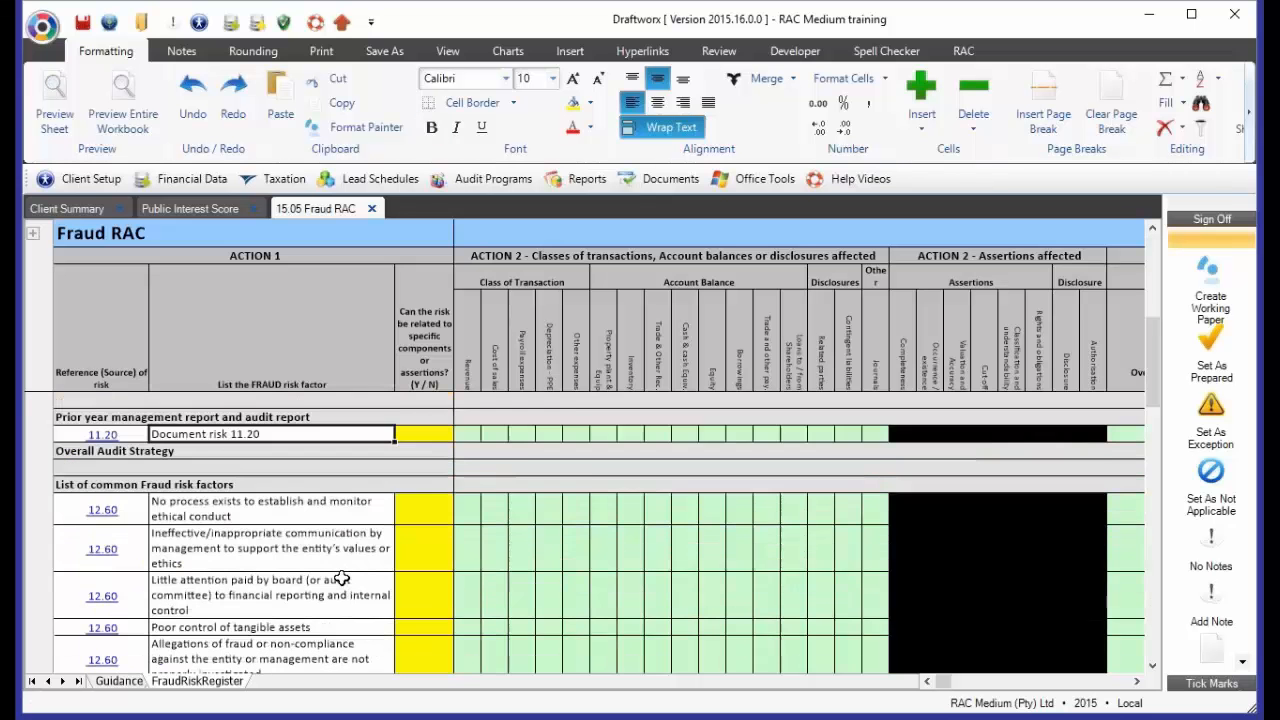
left_click_drag(233, 492, 235, 631)
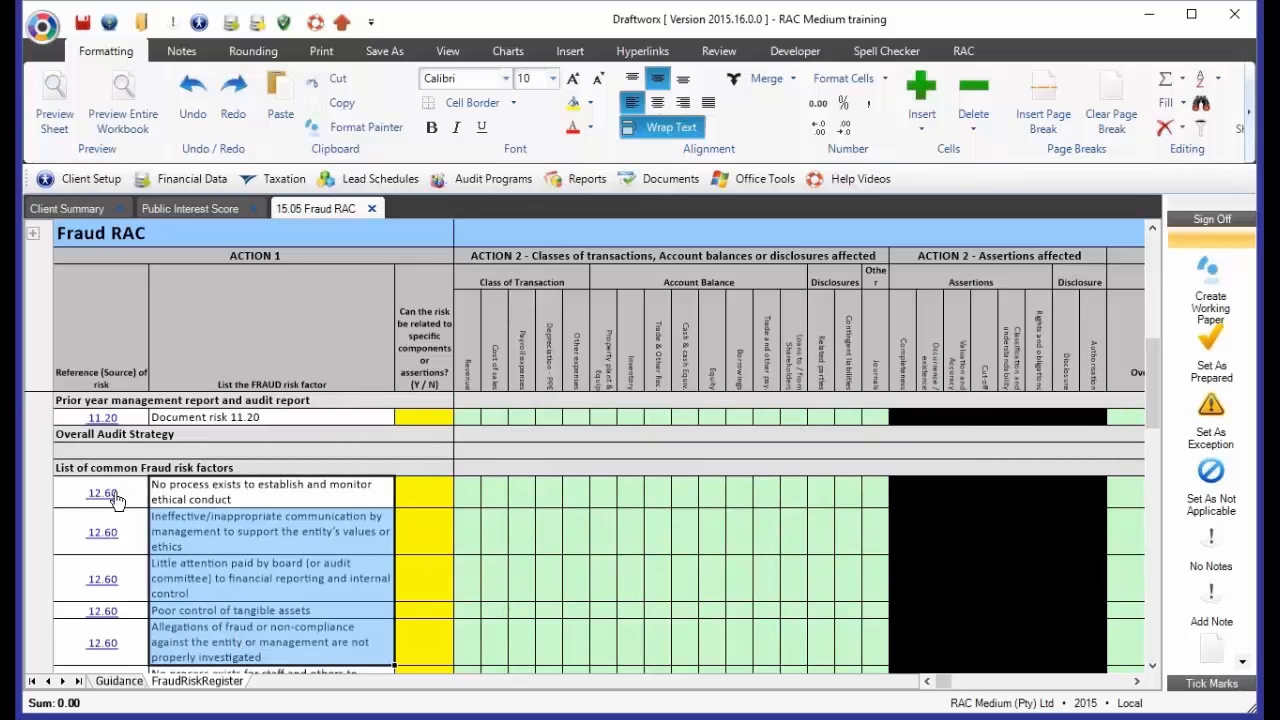
scroll(115, 500, "up", 3)
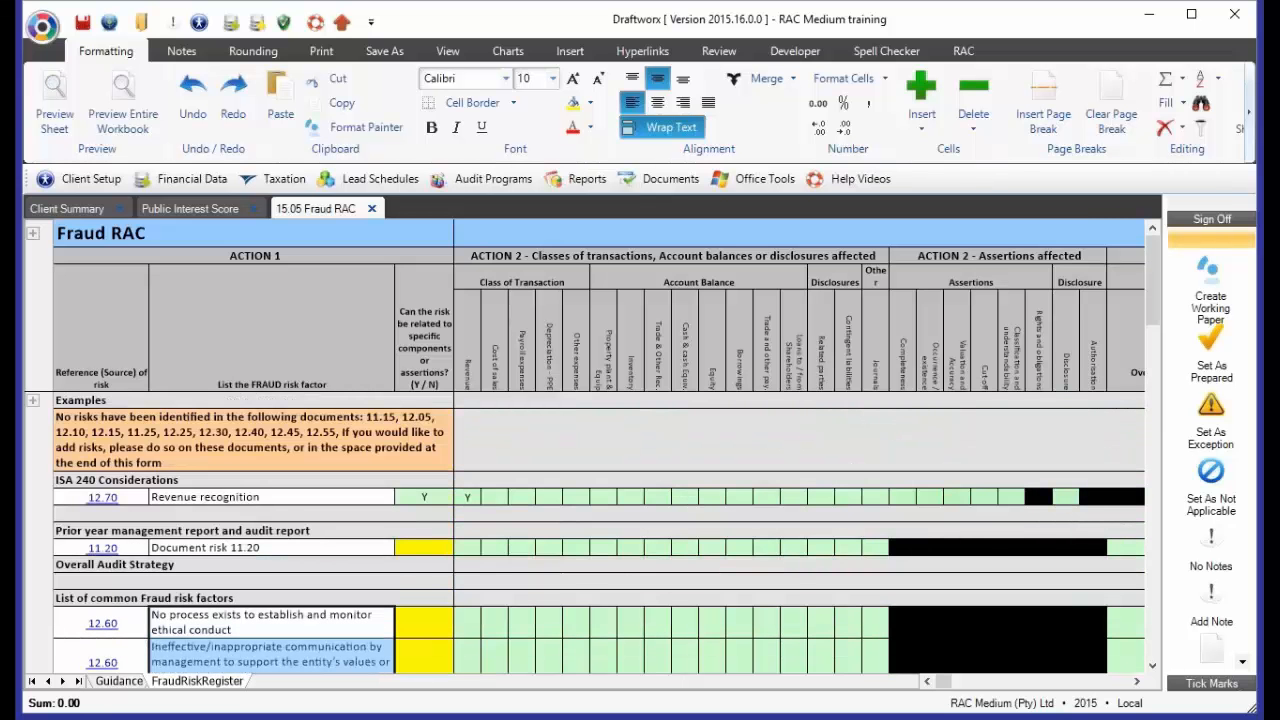
Answer N for whether Document risk 11.20 relates to specific components or assertions, and highlight the row's Action 2 cells
left_click(412, 548)
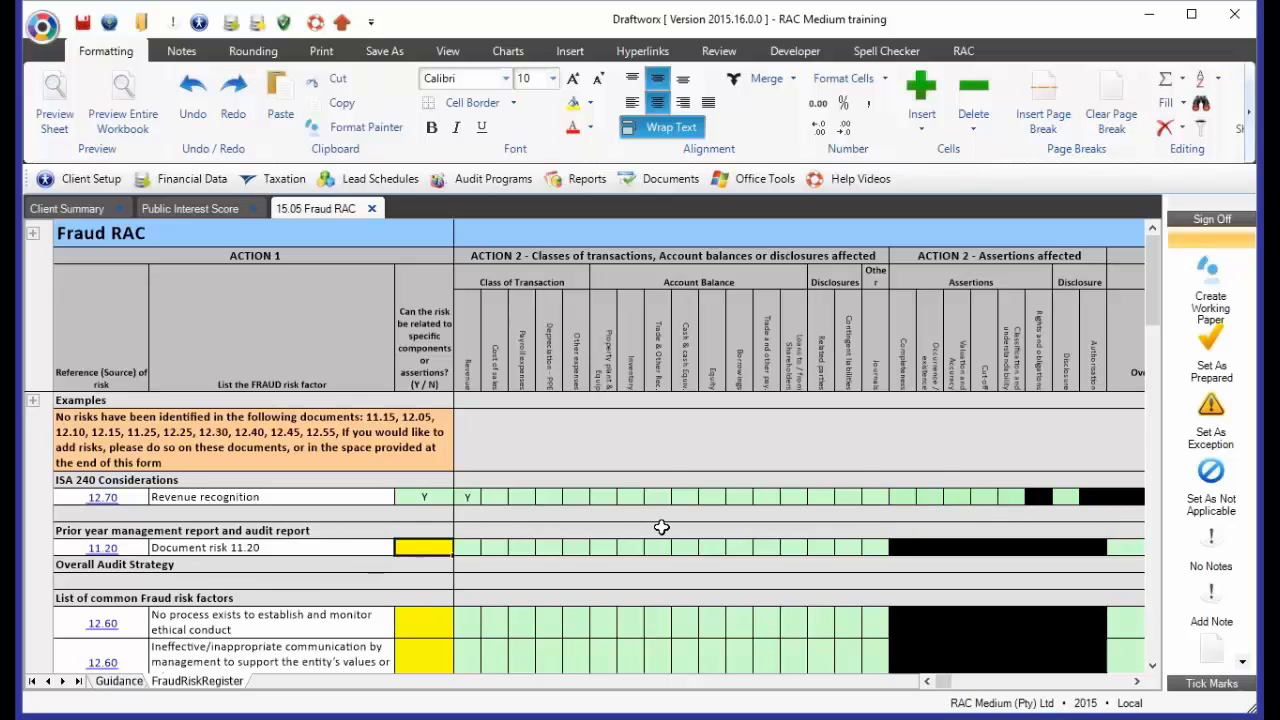
scroll(662, 527, "down", 3)
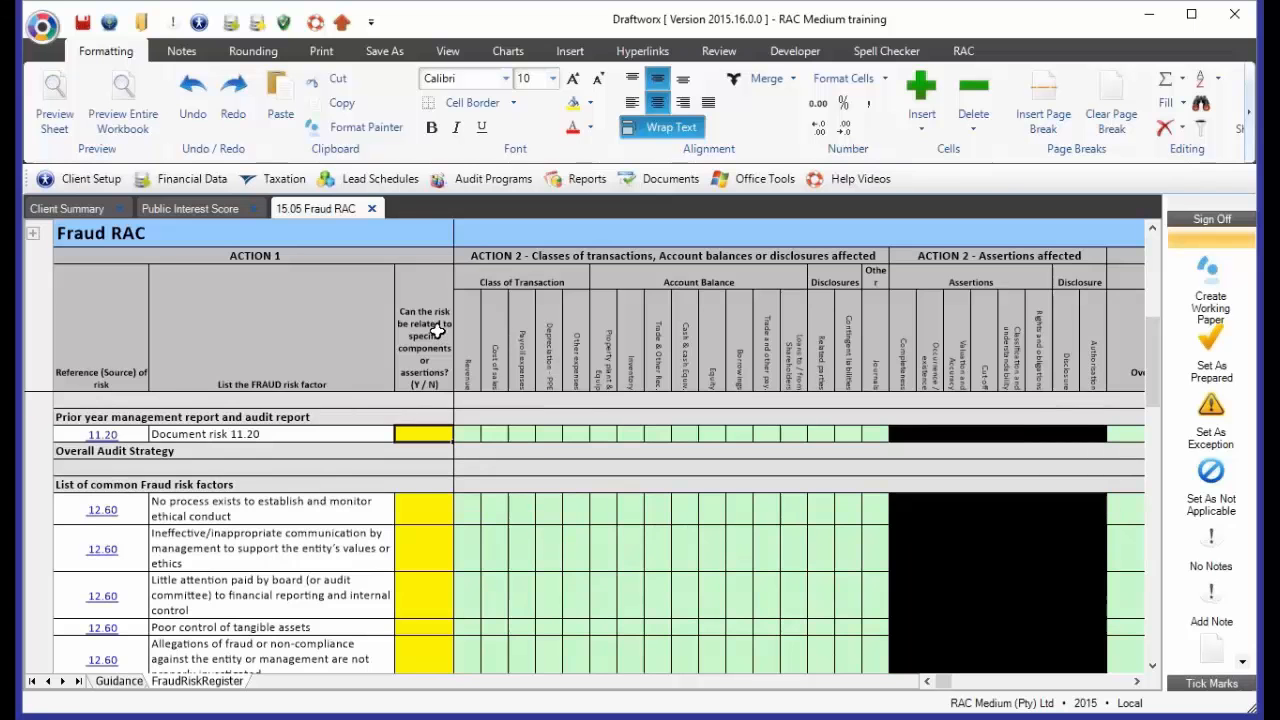
left_click(437, 330)
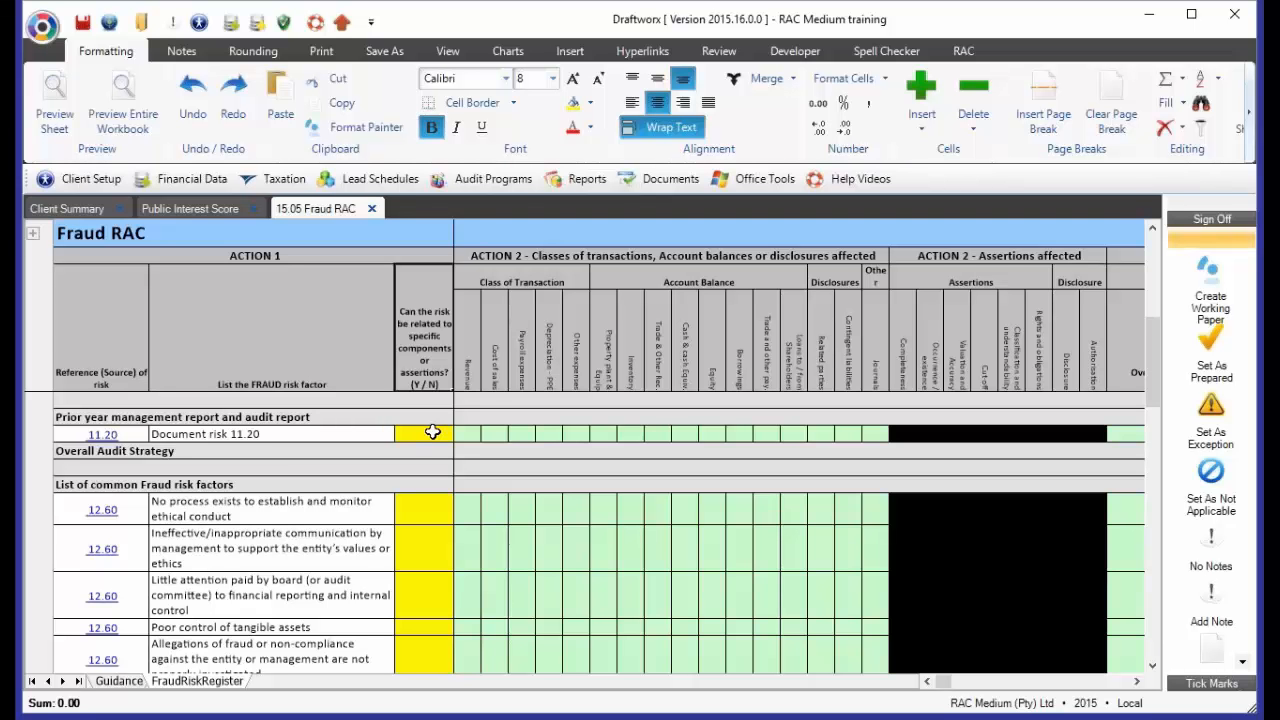
left_click(432, 432)
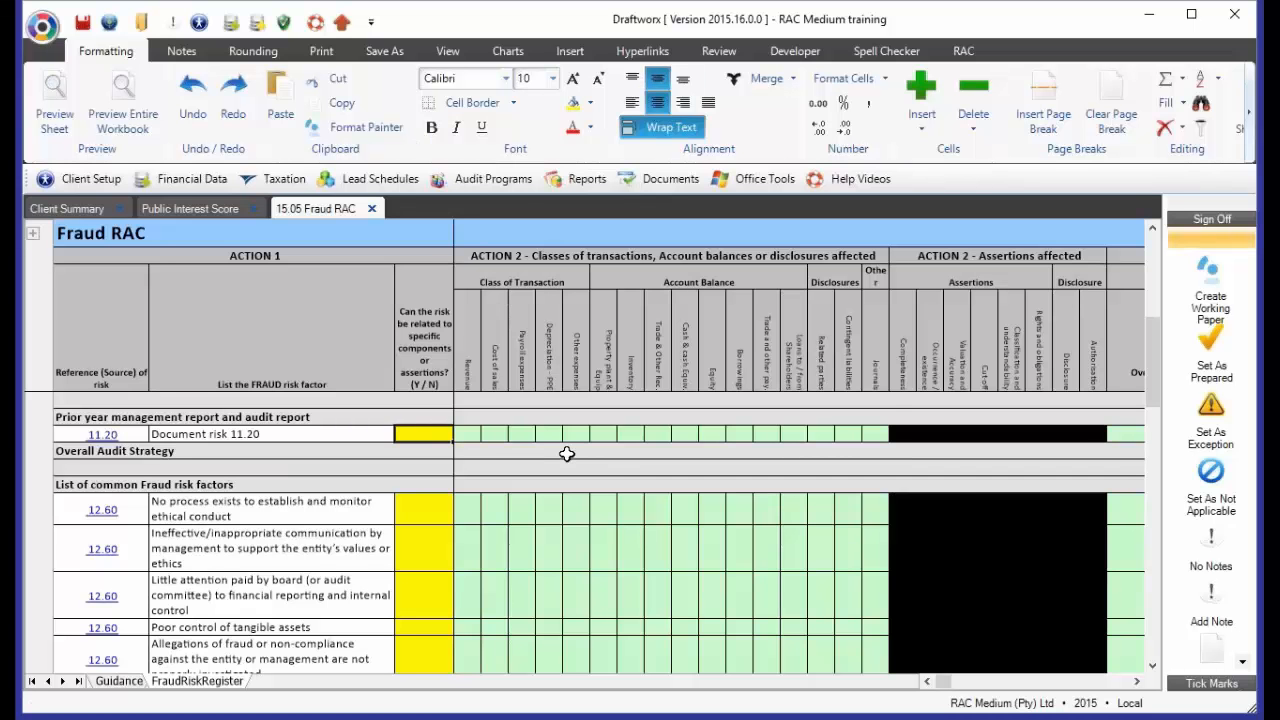
type("N")
key("Return")
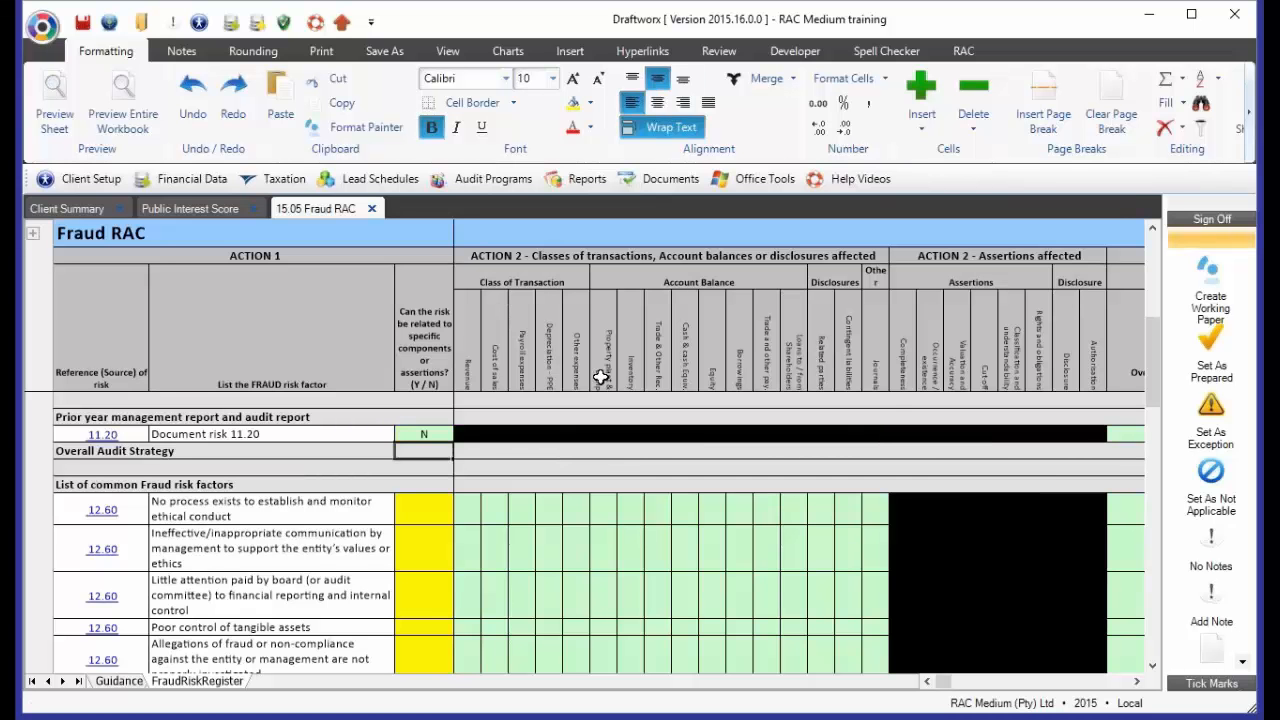
left_click_drag(466, 430, 1105, 441)
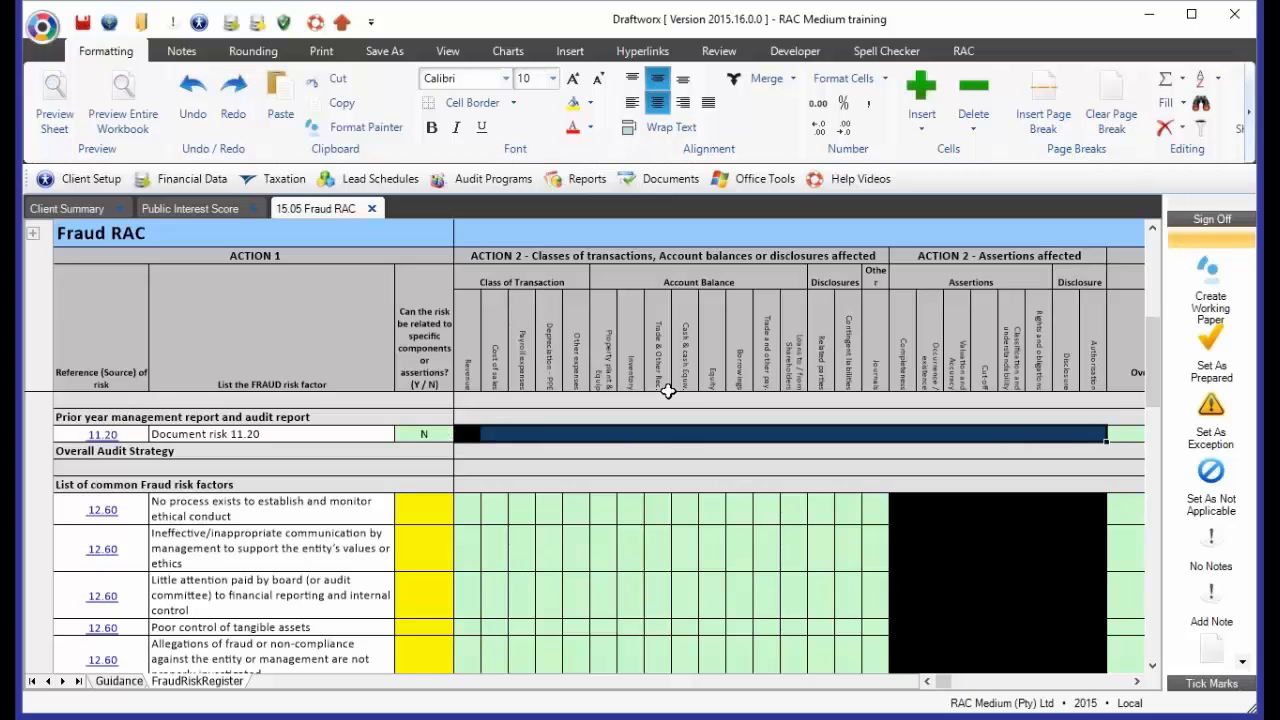
Answer Y for whether the risk about no process to establish and monitor ethical conduct relates to specific components or assertions
left_click(424, 509)
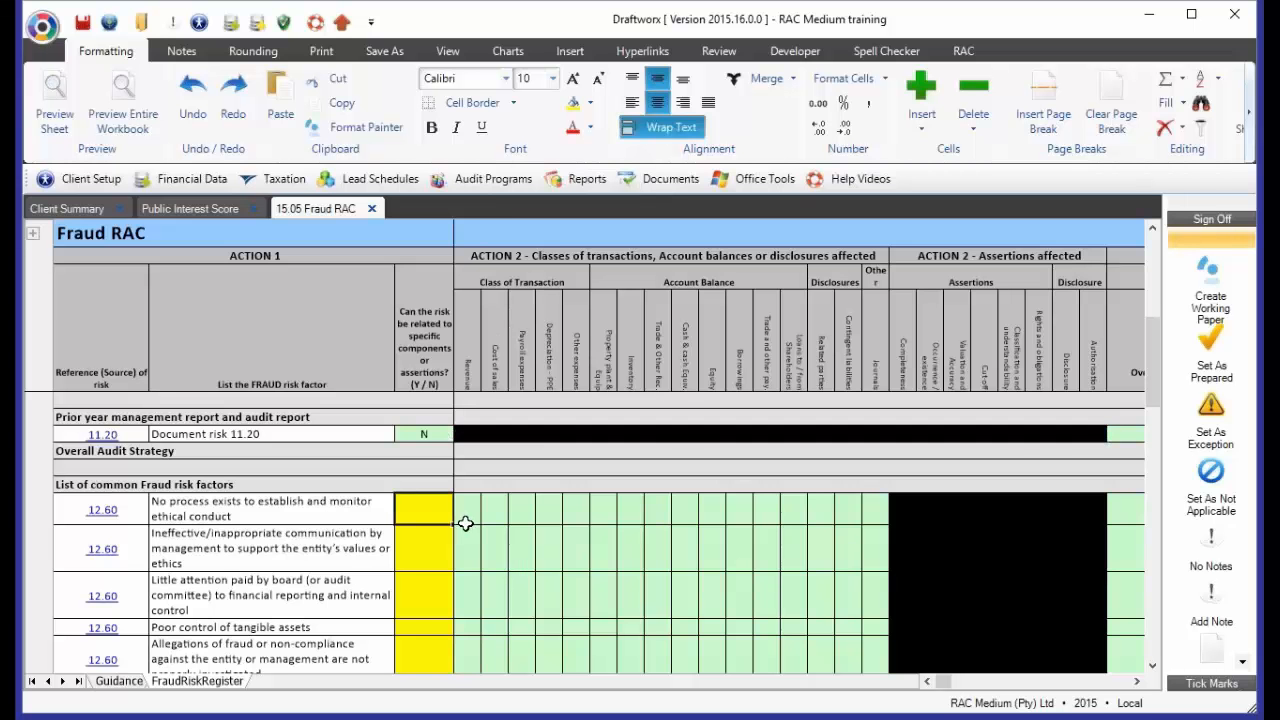
type("Y")
key("Return")
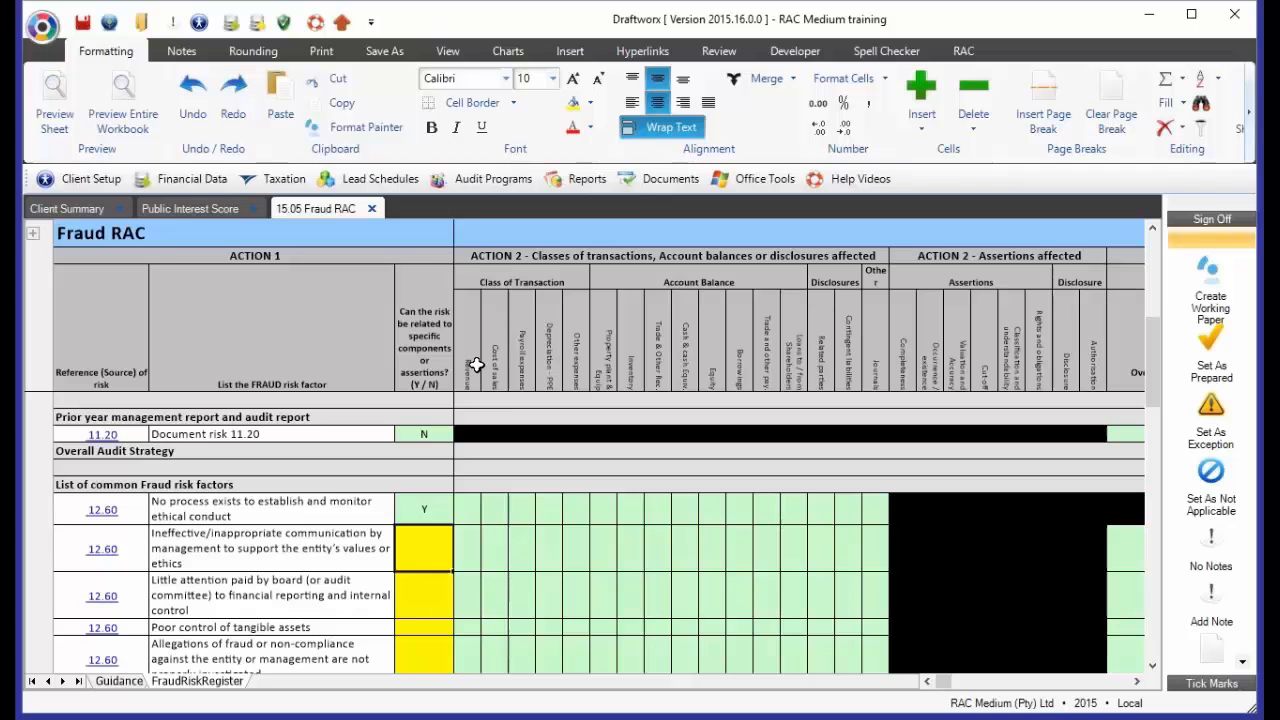
Enter Y under Revenue and Property plant & Equip for the ethical conduct risk, and highlight its required assertion cells
left_click(301, 510)
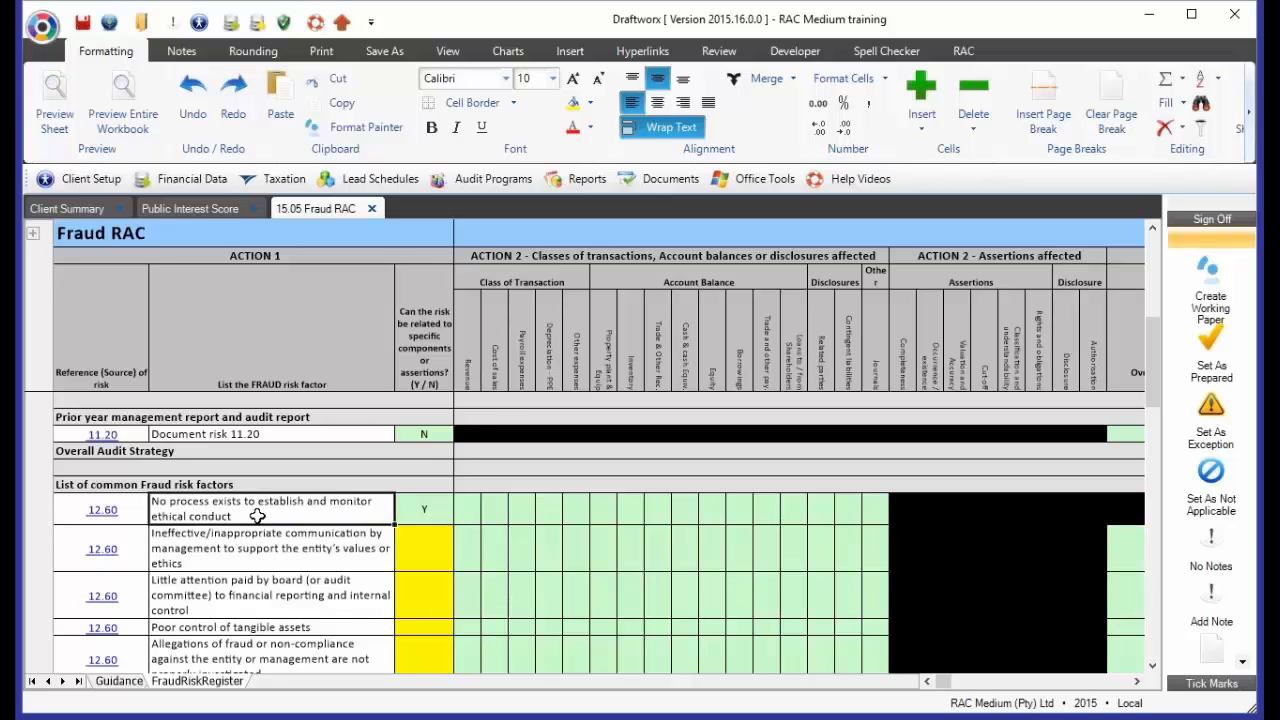
left_click(467, 508)
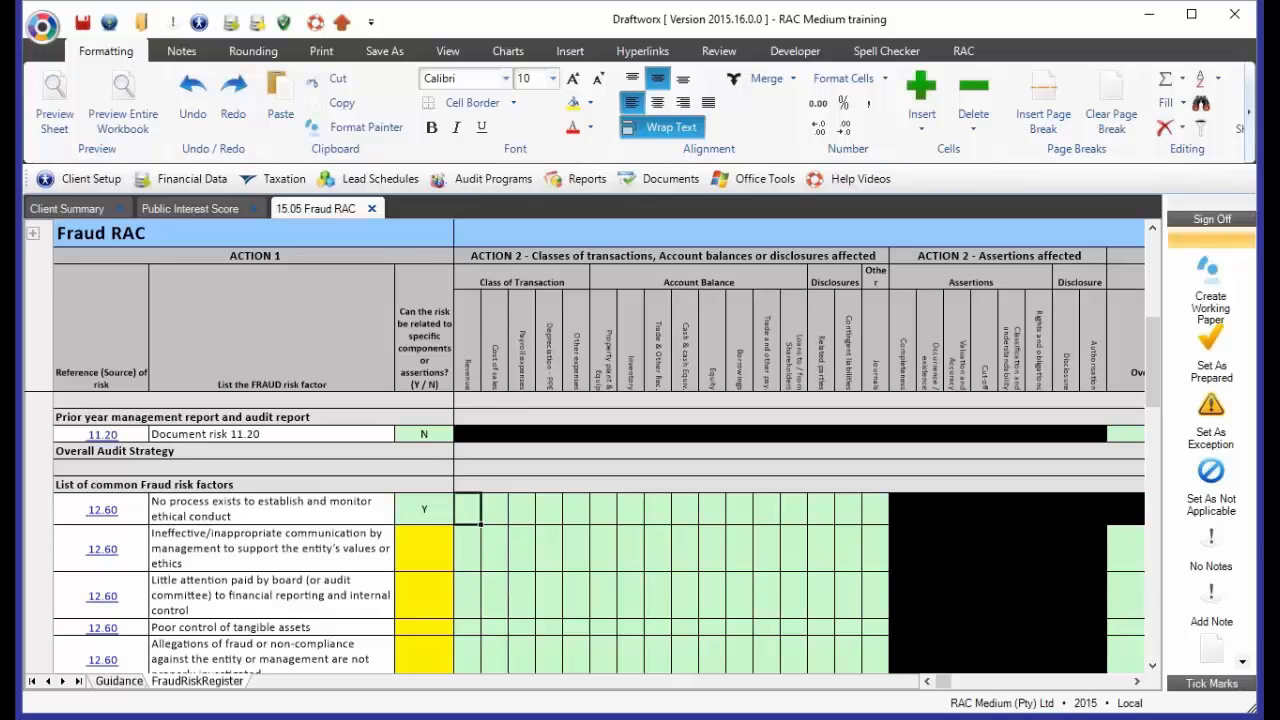
left_click(587, 517)
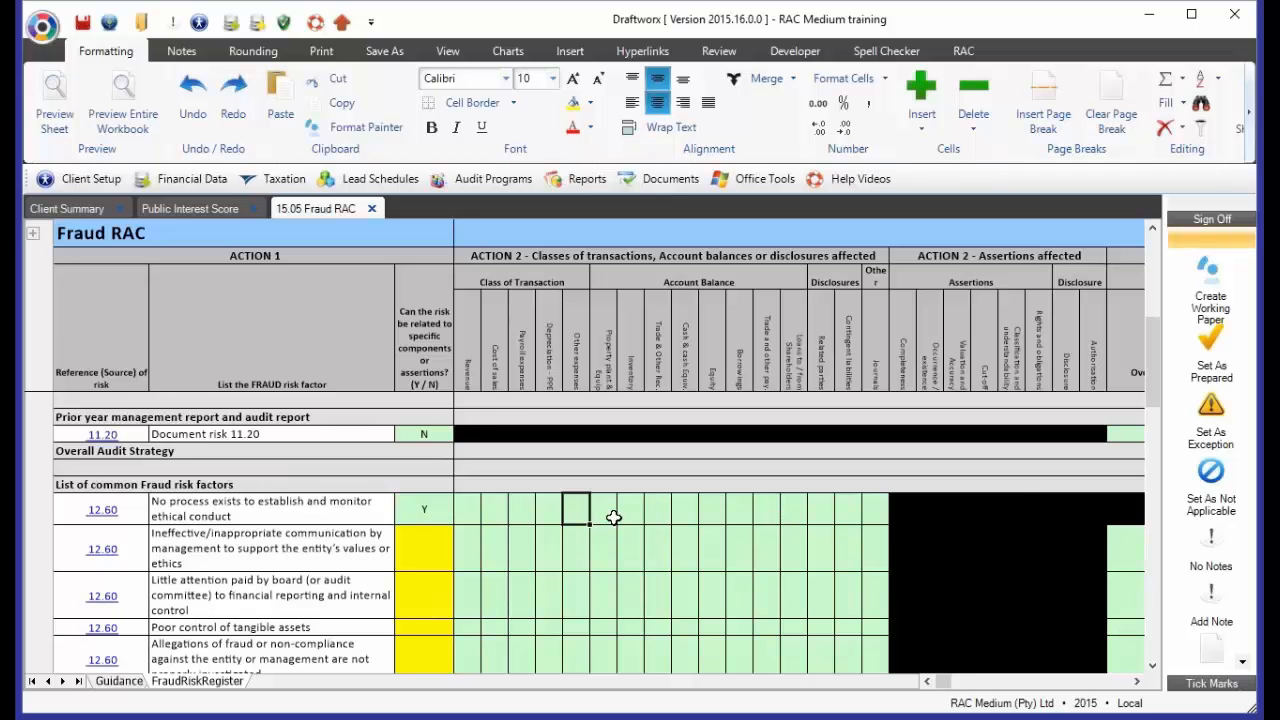
left_click(477, 513)
type("Y")
key("Right")
key("Right")
key("Right")
key("Right")
key("Right")
type("Y")
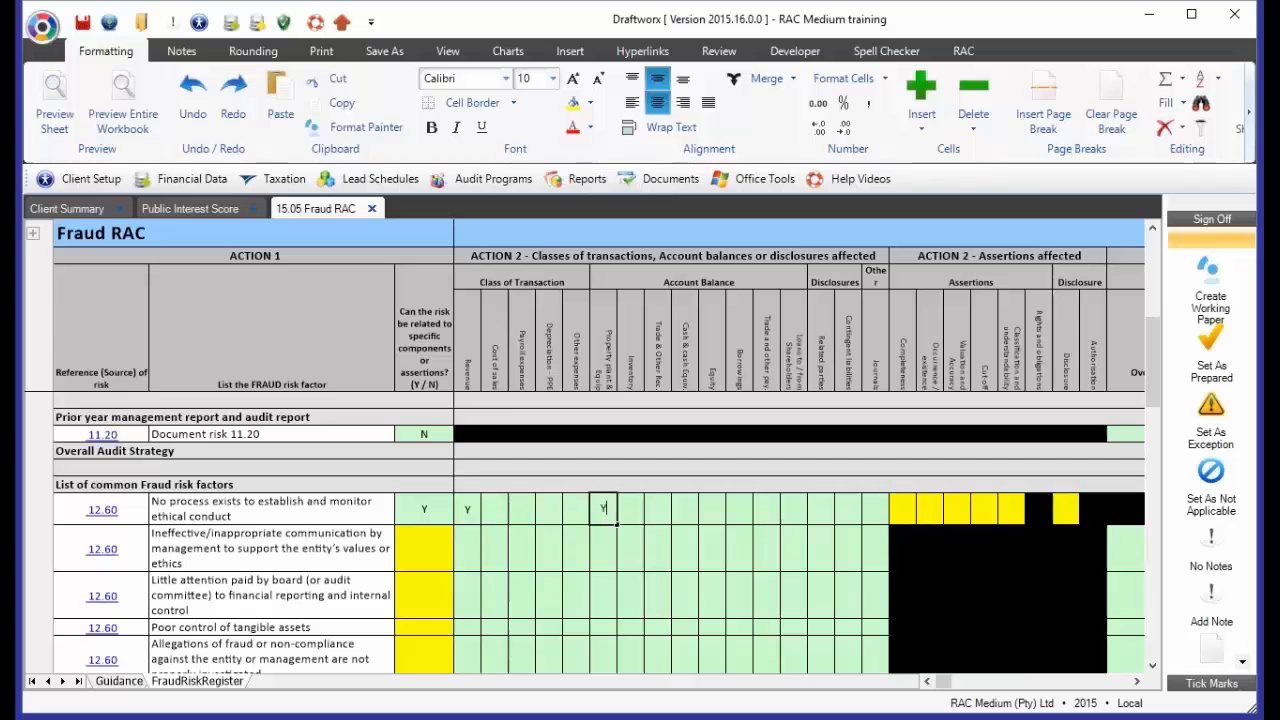
key("Right")
key("Right")
key("Right")
key("Right")
key("Right")
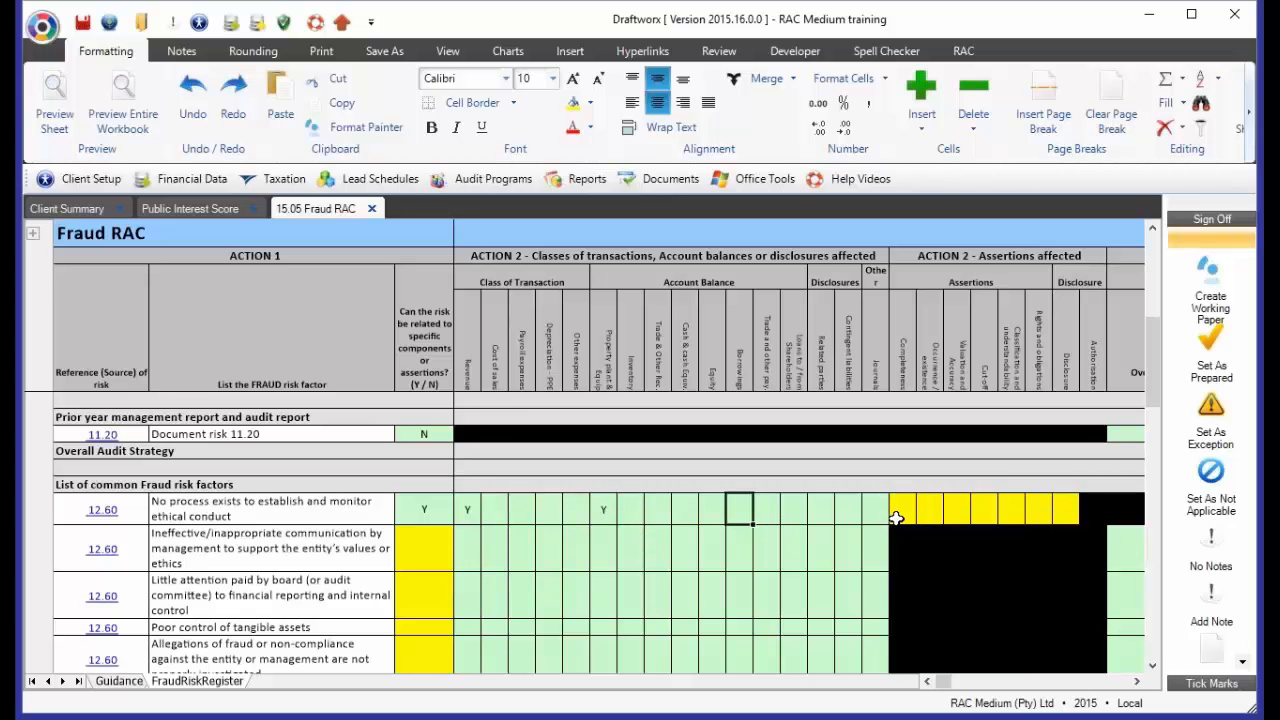
left_click_drag(896, 512, 1056, 528)
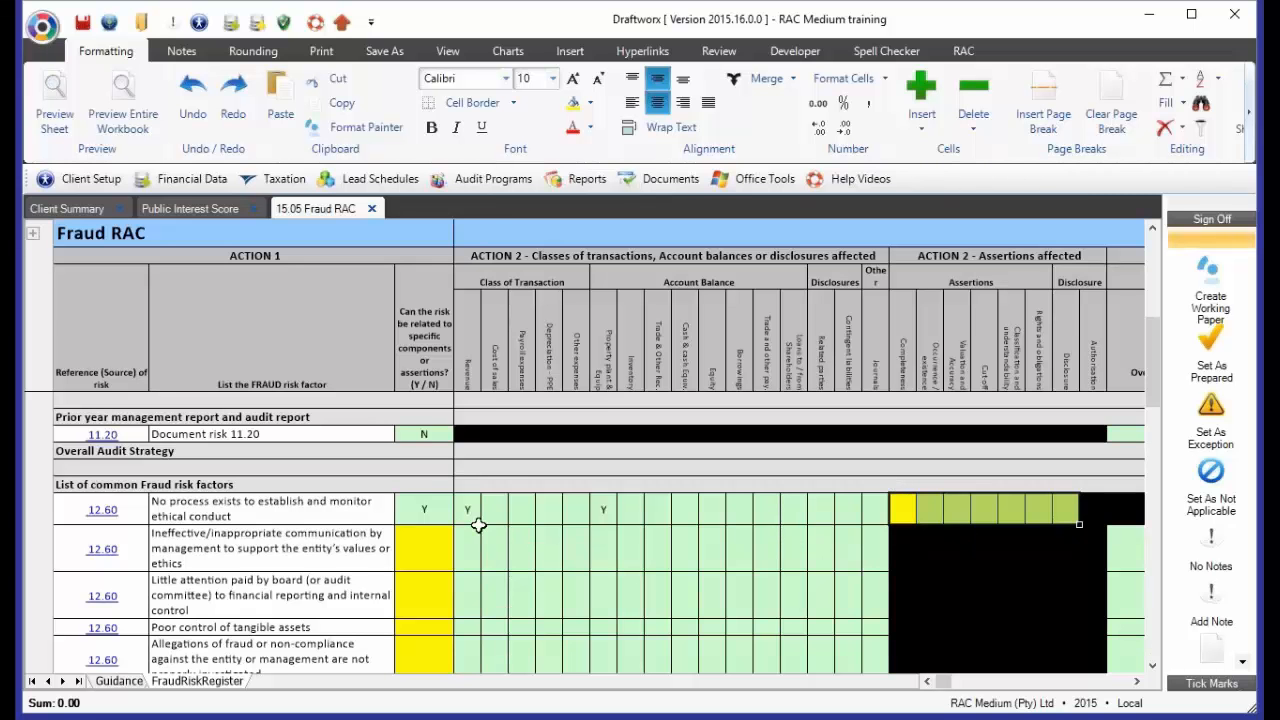
left_click(985, 512)
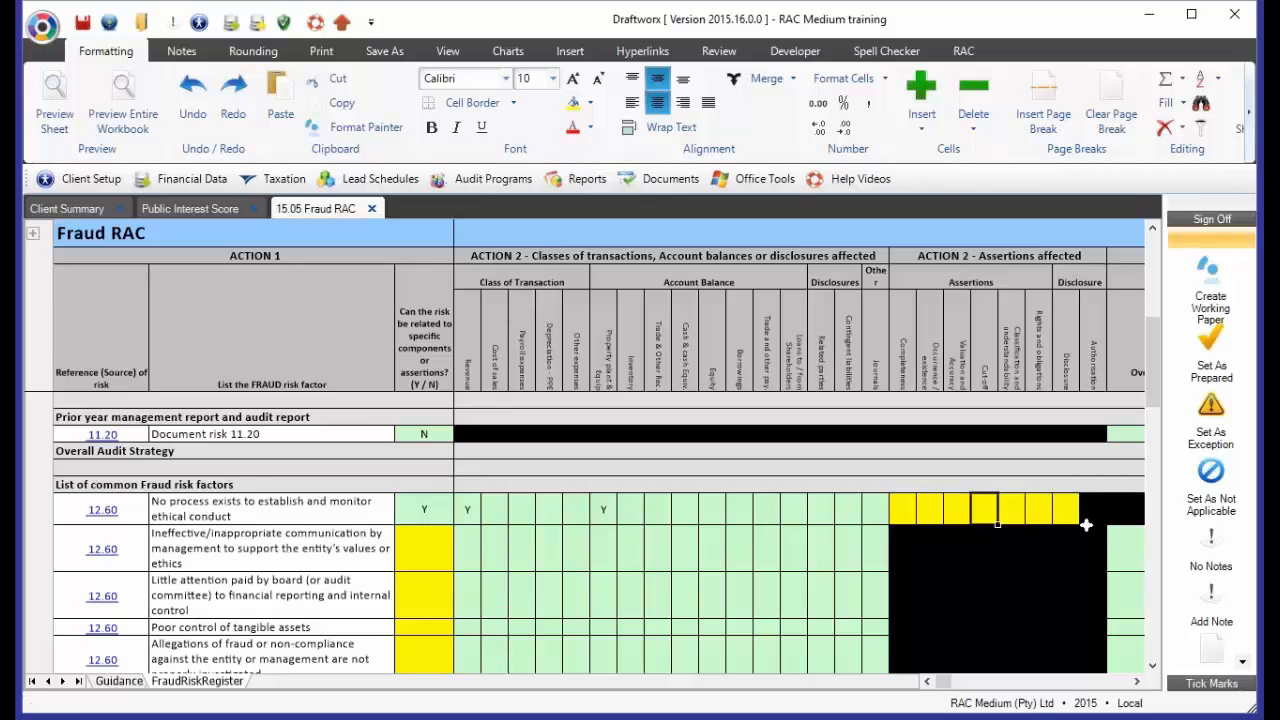
type("Y")
key("Return")
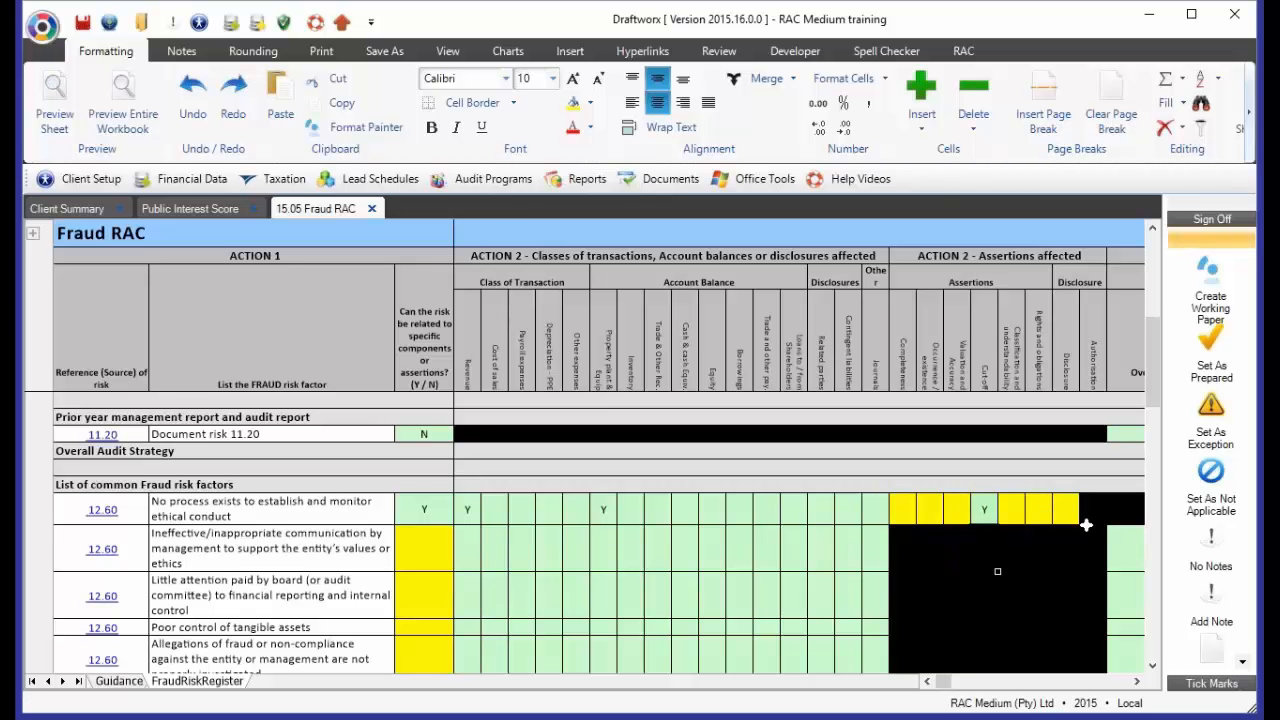
key("ctrl+z")
Enter Y under the Completeness assertion for the ethical conduct risk
key("Left")
key("Left")
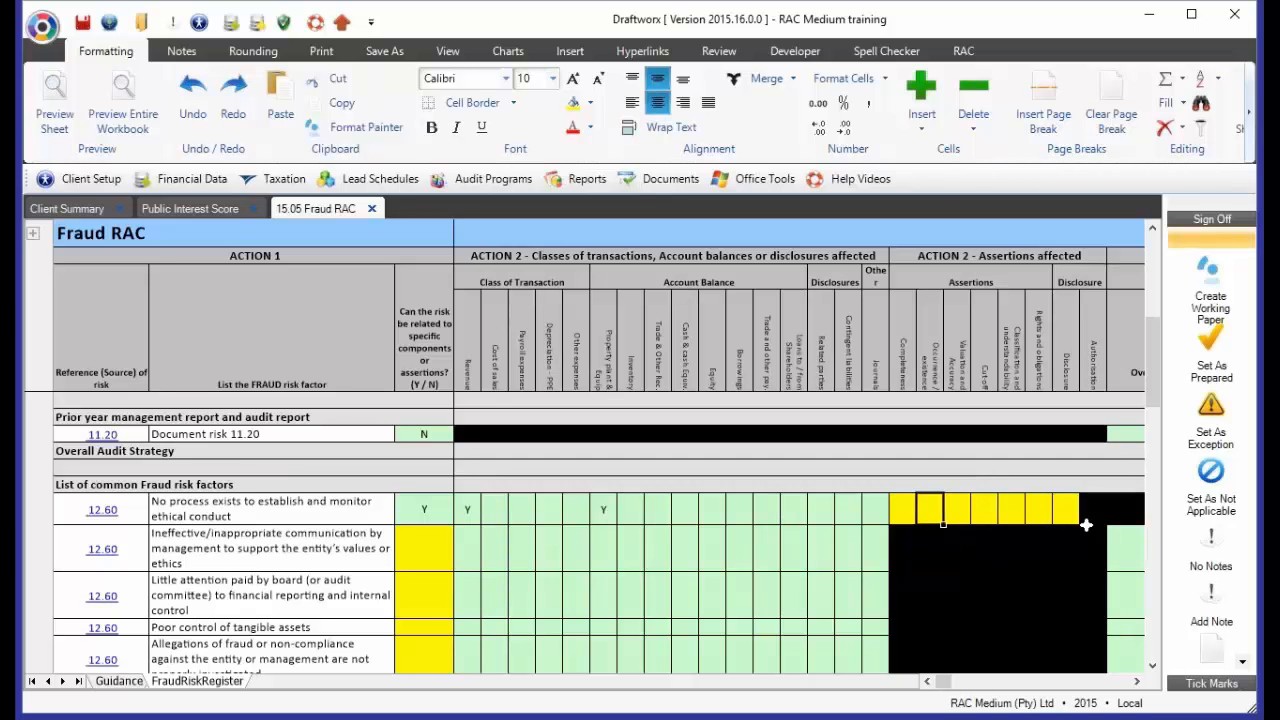
key("Left")
type("Y")
key("Return")
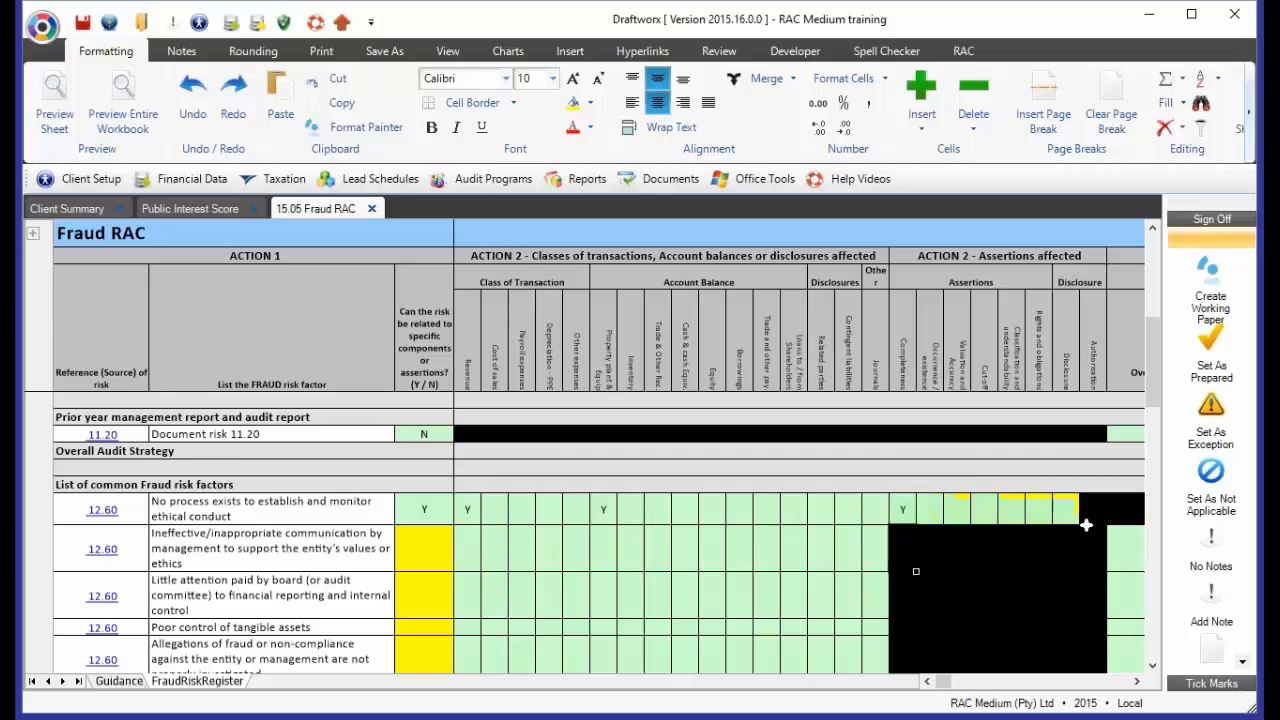
key("Up")
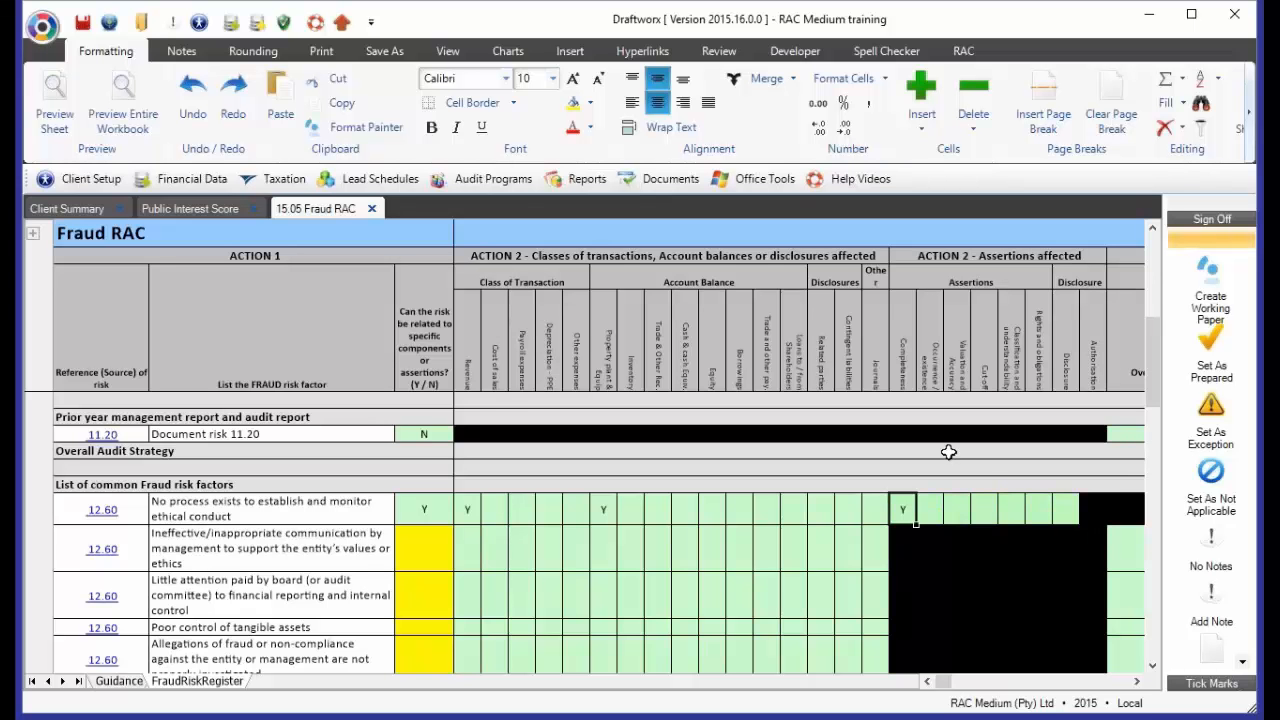
Examine the assertion headings and the ethical conduct risk's entries under Completeness, Property plant & Equip and Revenue
left_click(906, 368)
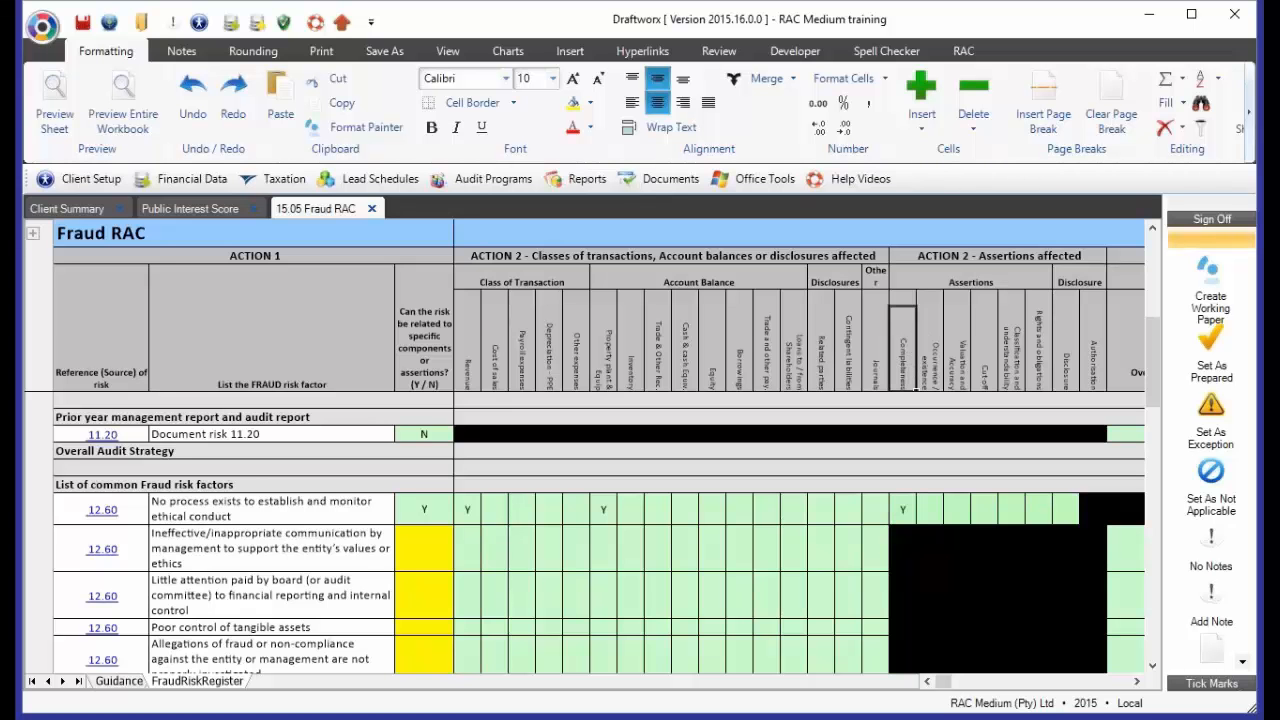
left_click(930, 350)
left_click(1038, 350)
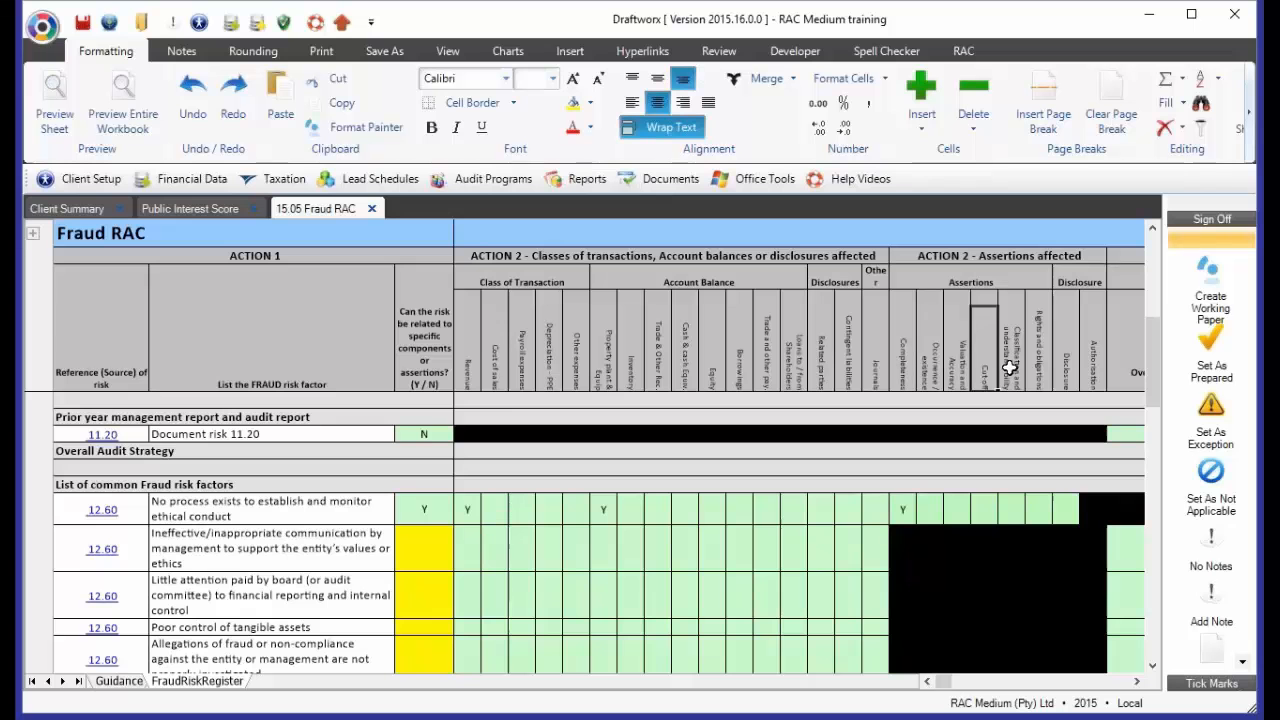
left_click(905, 373)
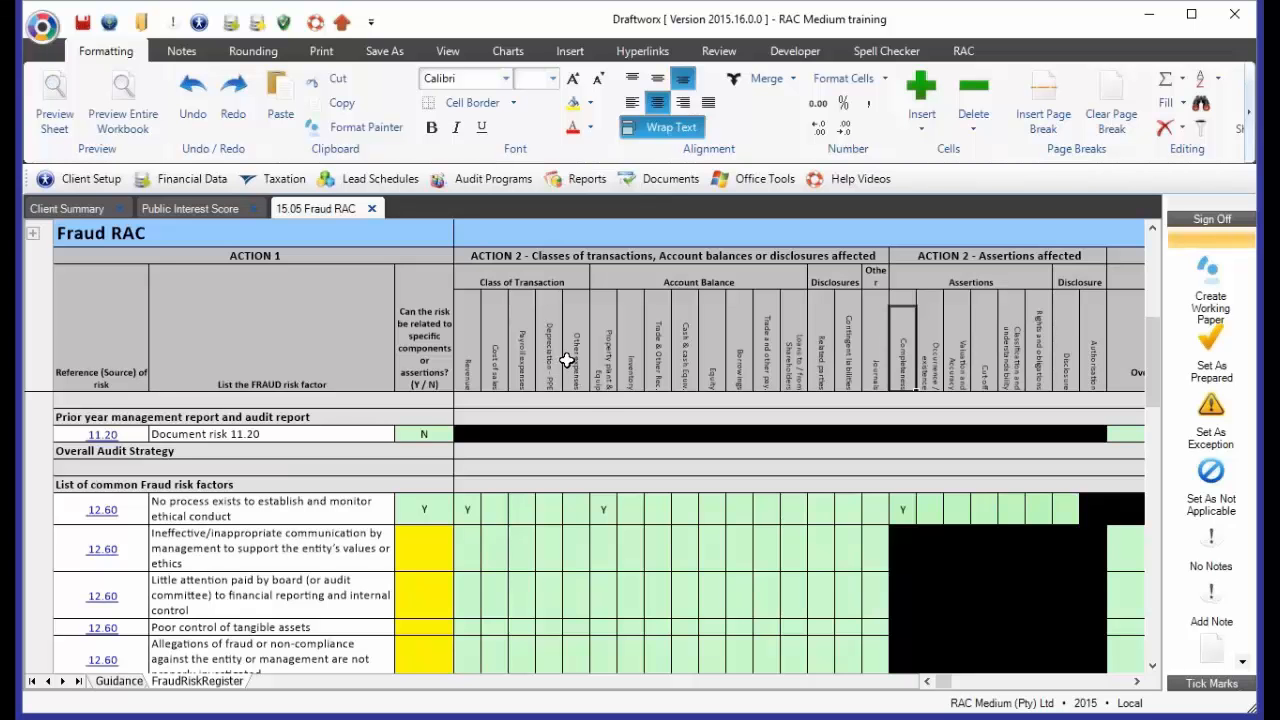
left_click(900, 512)
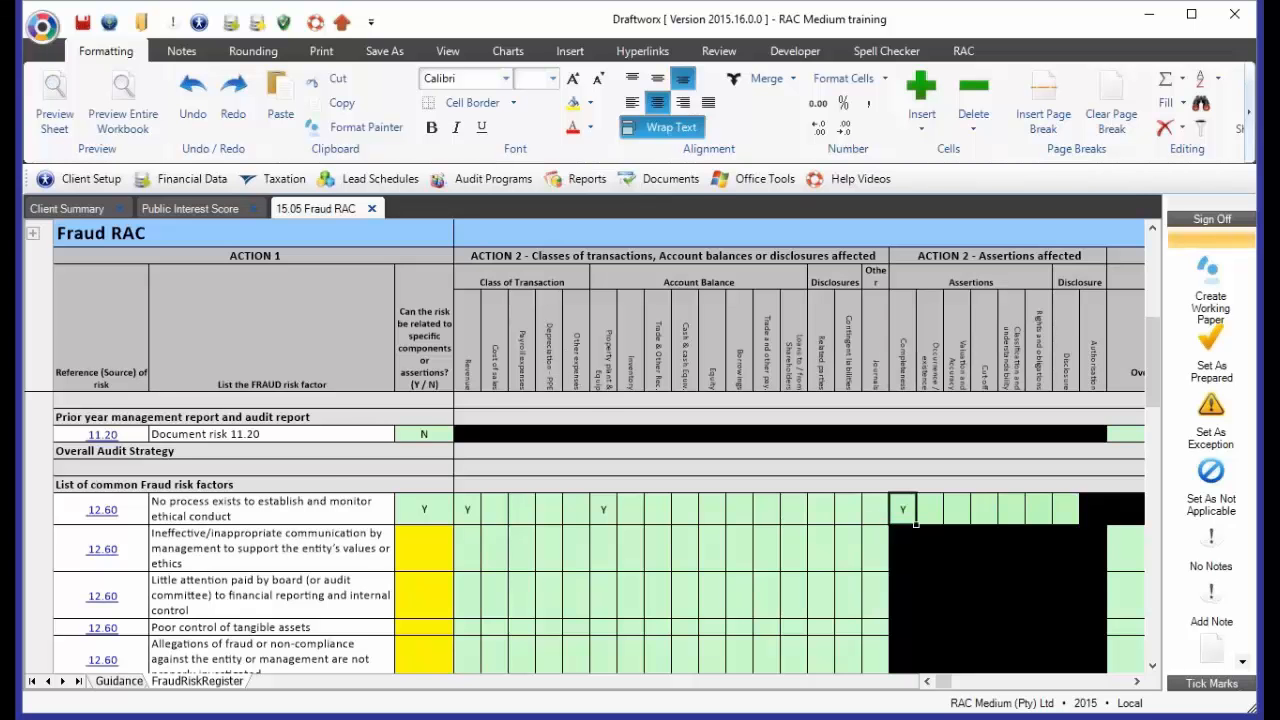
type("Y")
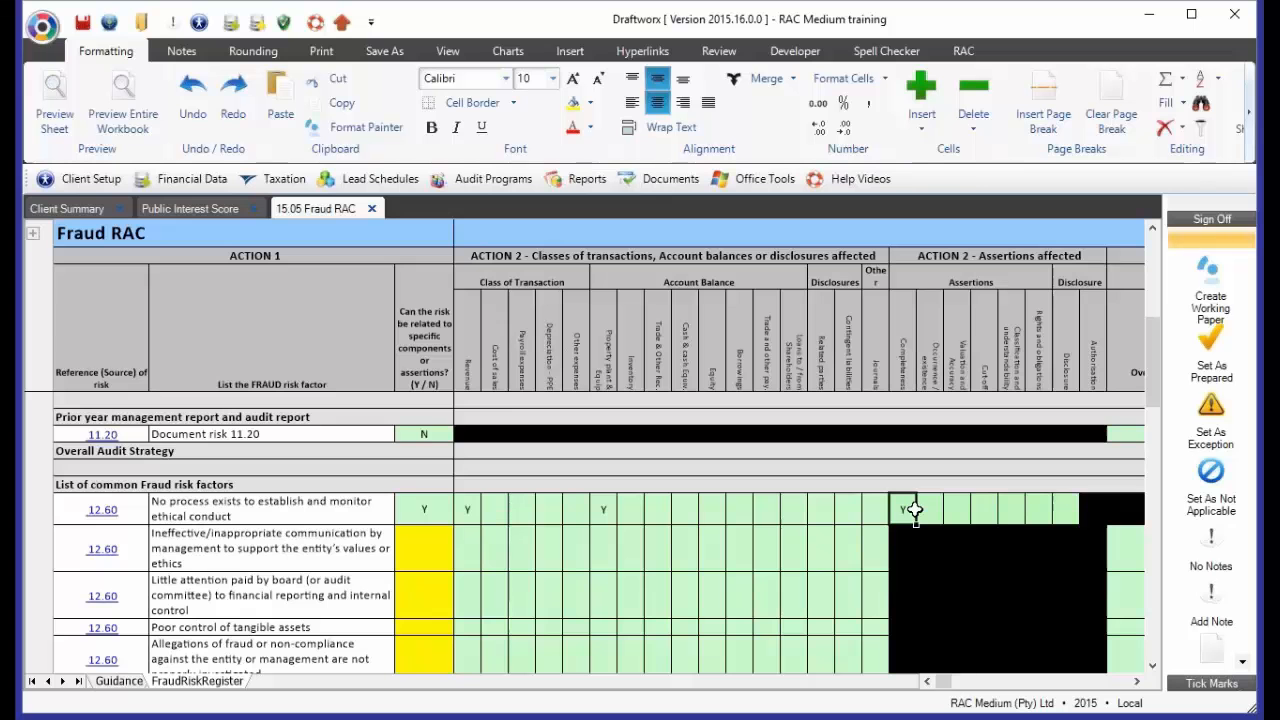
left_click(605, 514)
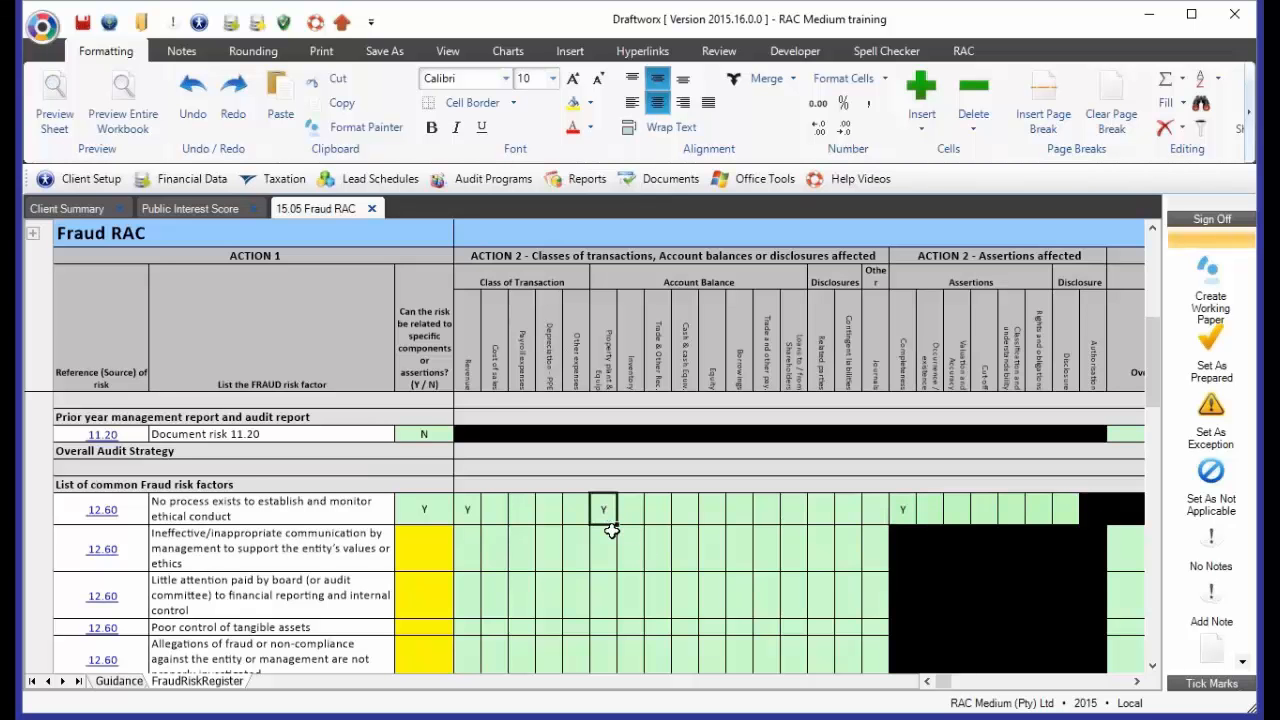
left_click(468, 512)
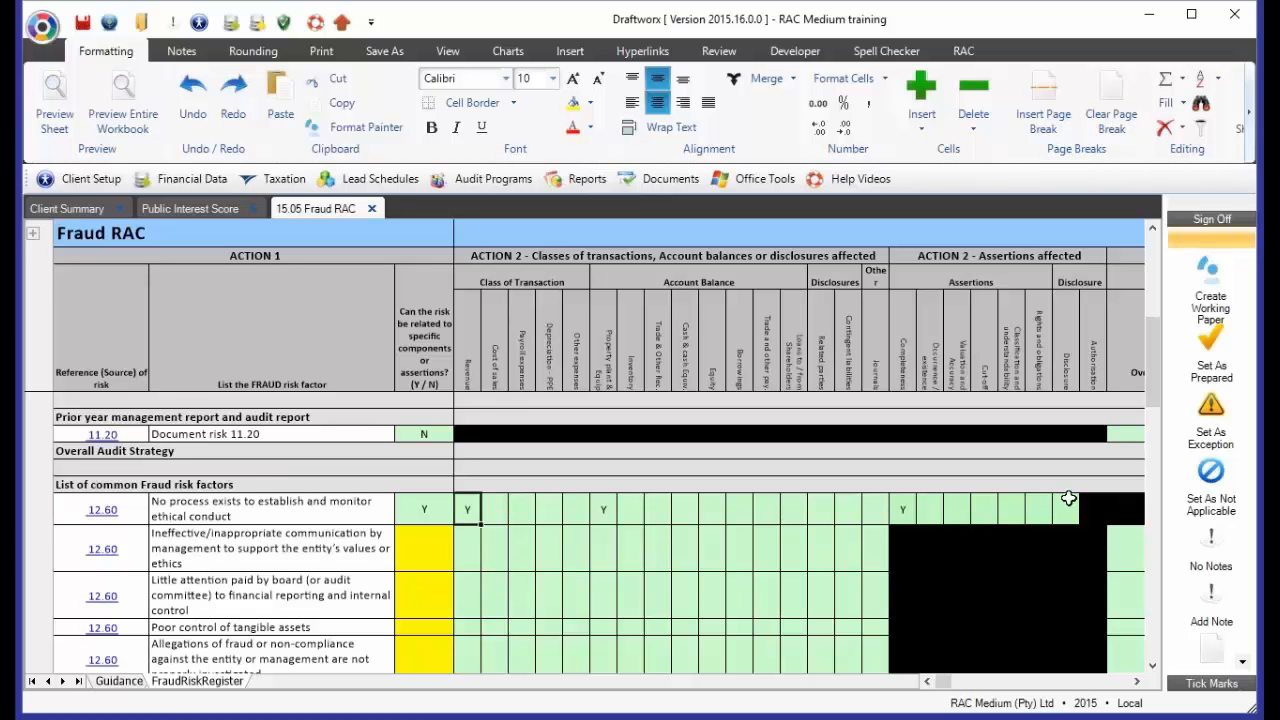
Clear the Completeness entry for the ethical conduct risk and enter Y under Cut off instead
left_click(906, 511)
key("Right")
key("Right")
key("Right")
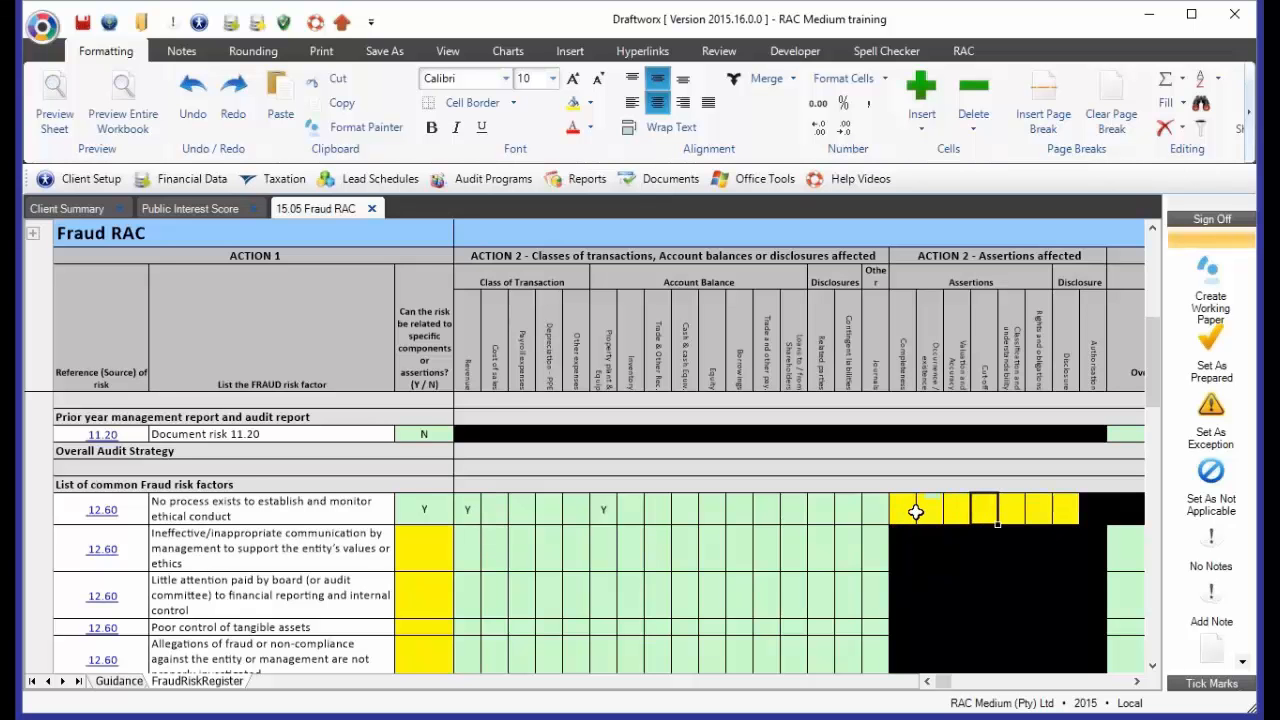
type("Y")
key("Return")
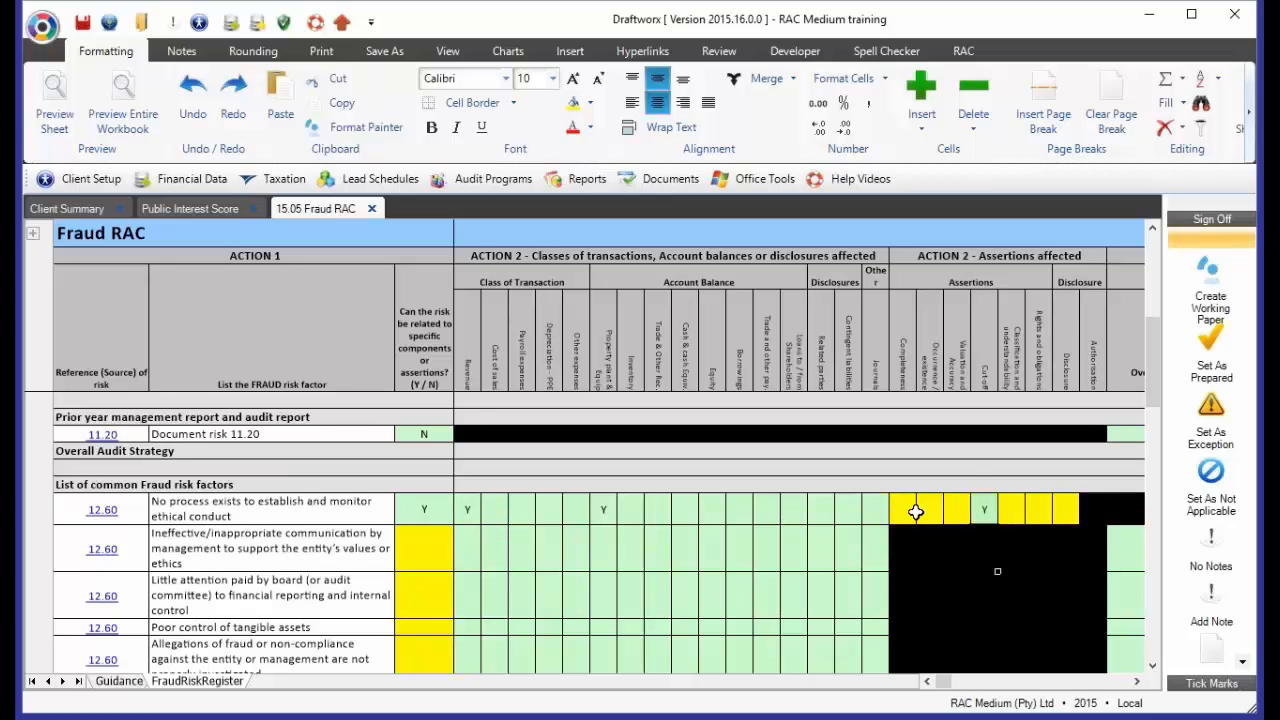
Enter Y under Rights and obligations for the ethical conduct risk, and clear its Property plant & Equip entry
left_click(977, 510)
left_click(1043, 514)
type("Y")
left_click(608, 511)
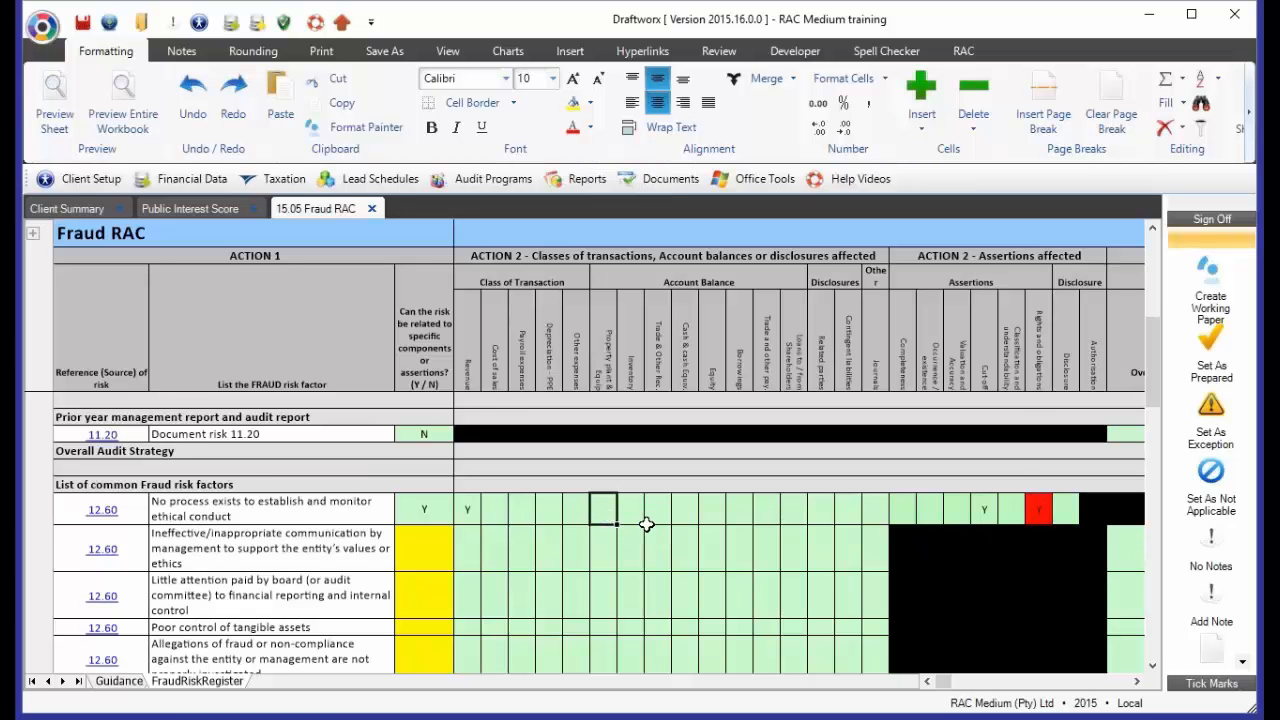
left_click(1041, 513)
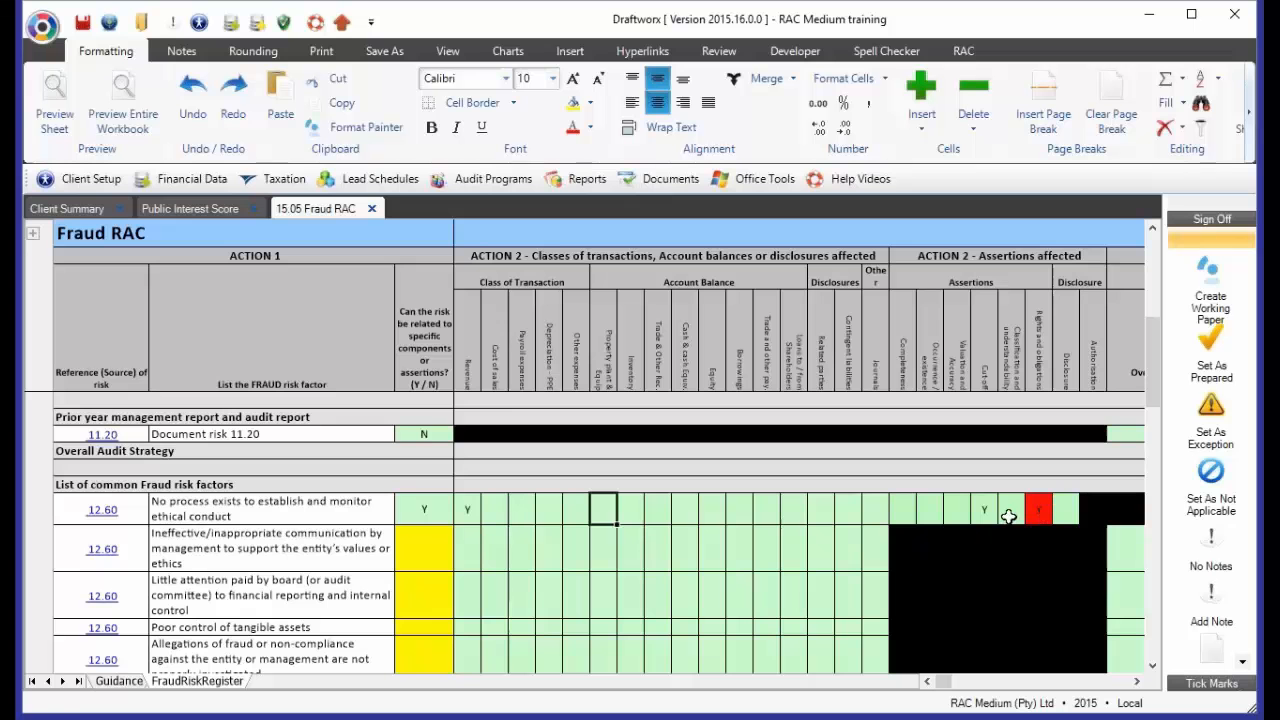
Clear the ethical conduct risk's Rights and obligations entry, and re-enter Y under Property plant & Equip
left_click_drag(606, 510, 793, 510)
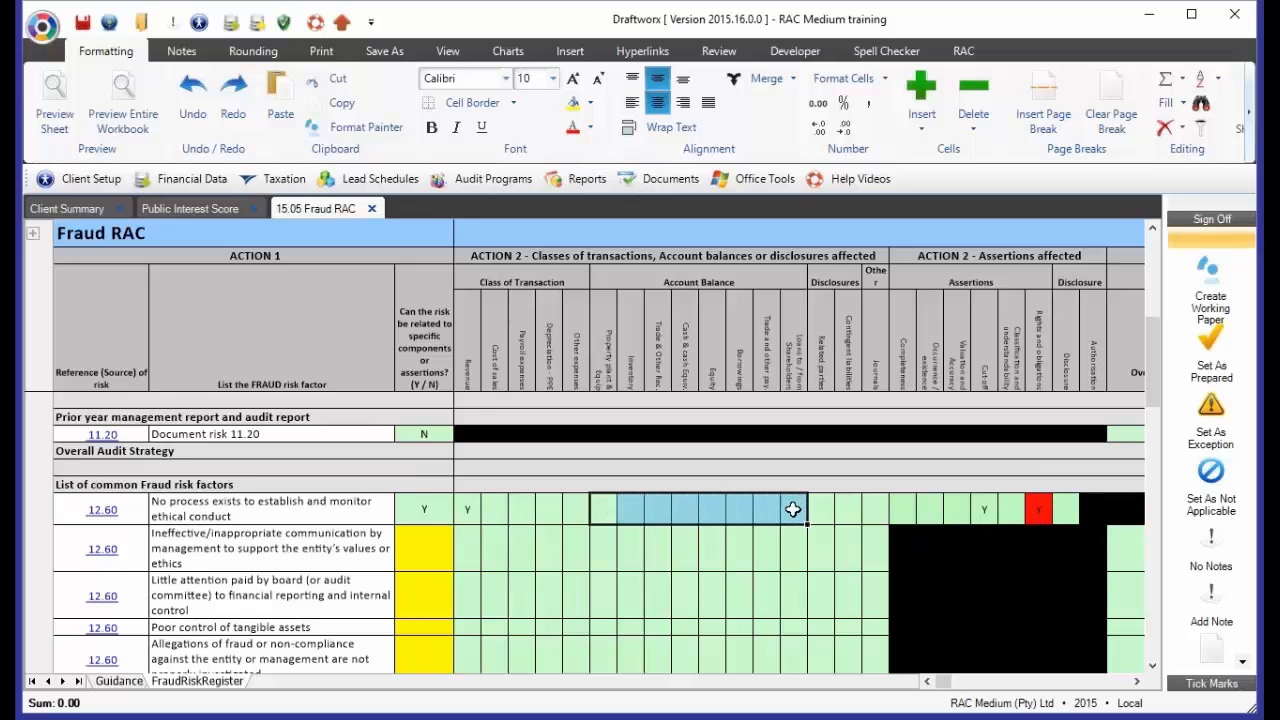
left_click(1040, 513)
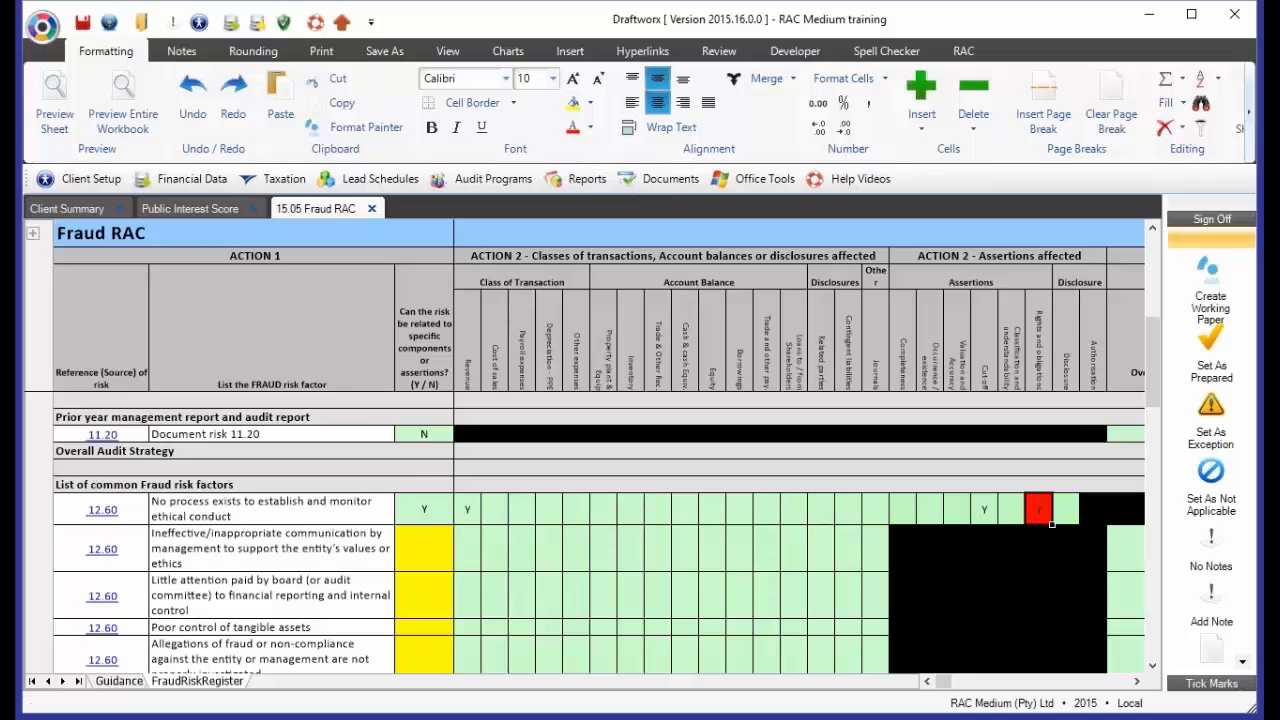
key("Left")
key("Left")
key("Left")
key("Left")
key("Left")
key("Left")
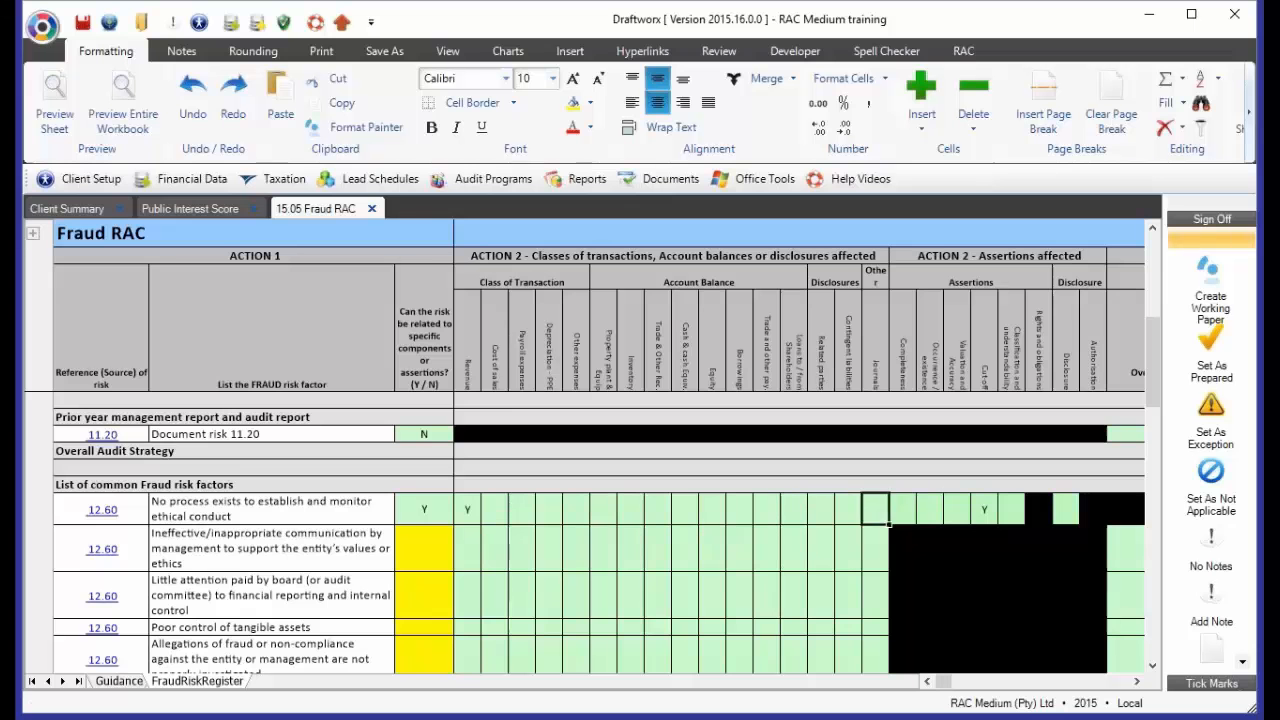
key("Left")
key("Left")
key("Left")
key("Left")
key("Left")
key("Left")
key("Left")
key("Left")
key("Left")
key("Left")
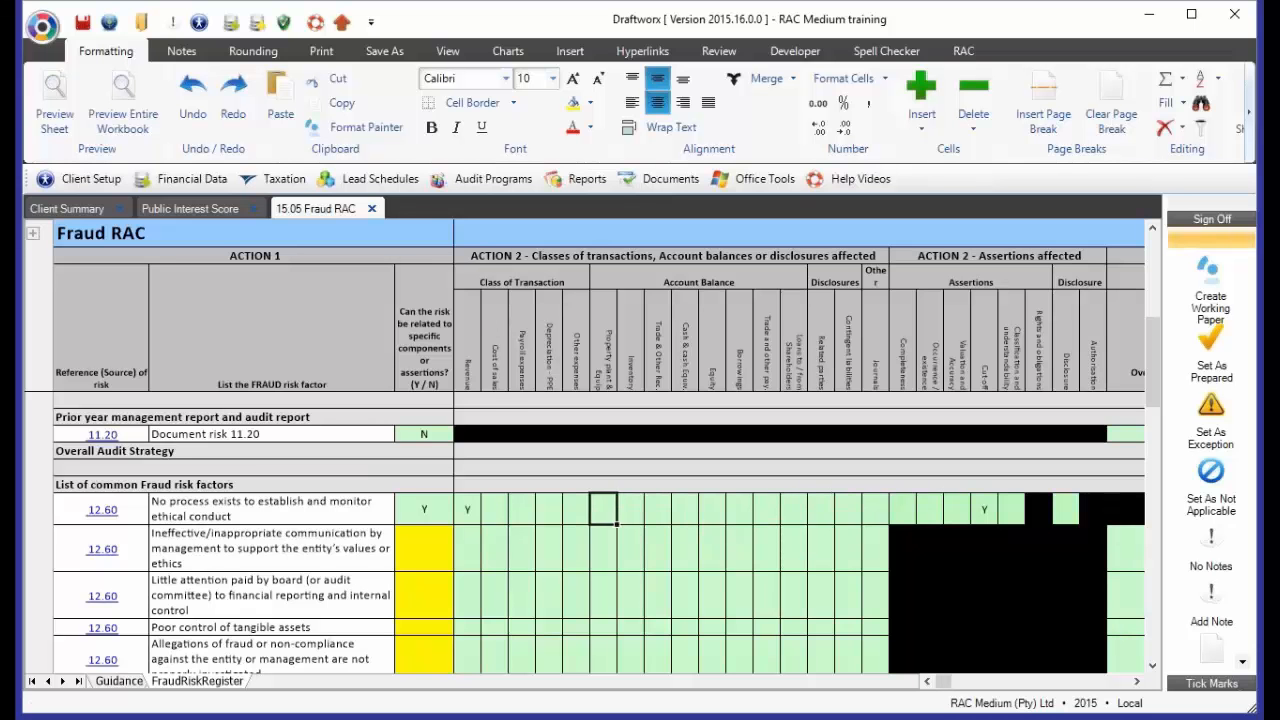
type("Y")
Enter Y under Completeness and Occurrence / existence for the ethical conduct risk
key("Right")
key("Right")
key("Right")
key("Right")
key("Right")
key("Right")
key("Right")
key("Right")
key("Right")
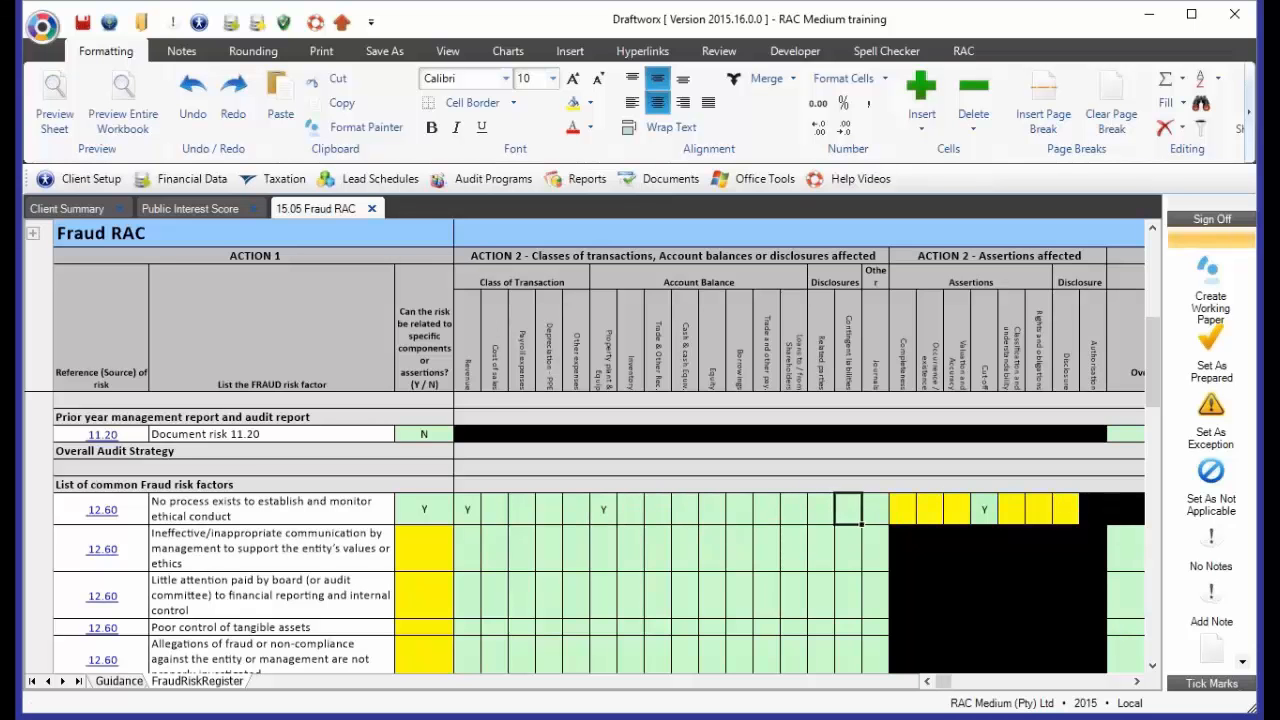
key("Right")
key("Right")
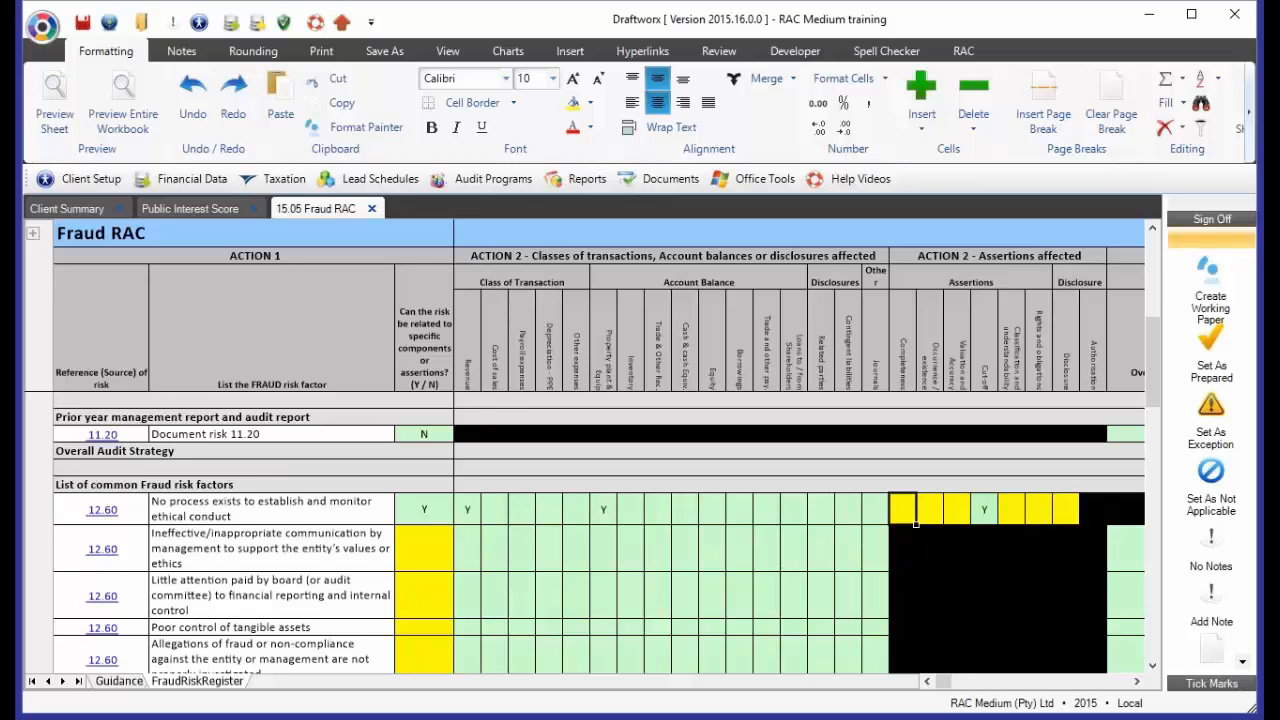
type("Y")
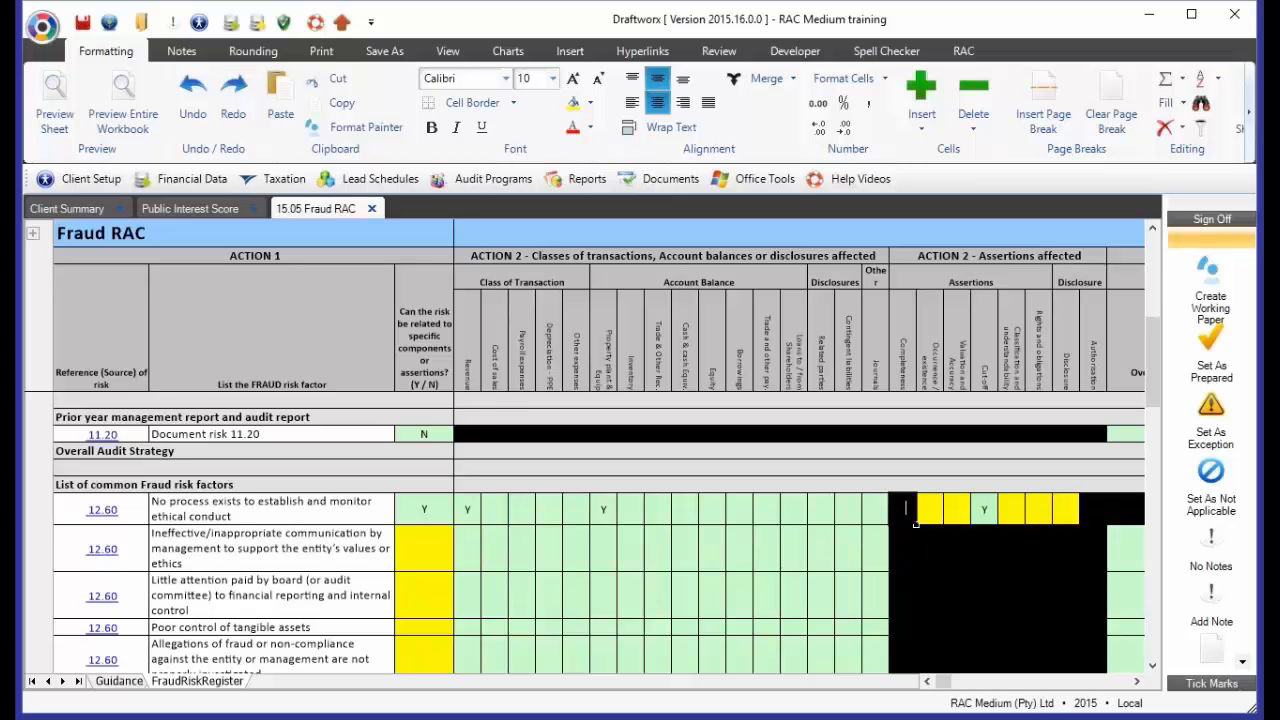
key("Right")
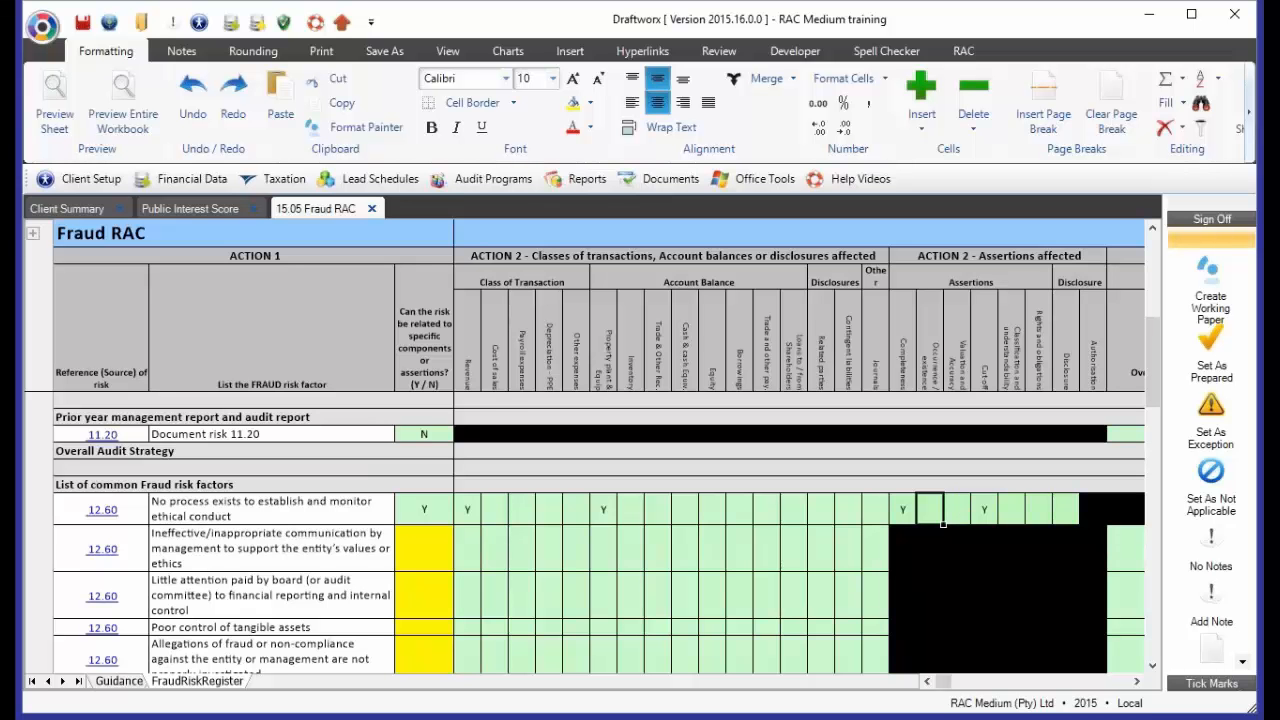
type("Y")
key("Right")
Set Document risk 11.20's overall response in Action 3 to Emphasizing to the audit team the need to maintain professional skepticism
left_click(1138, 682)
left_click(1138, 682)
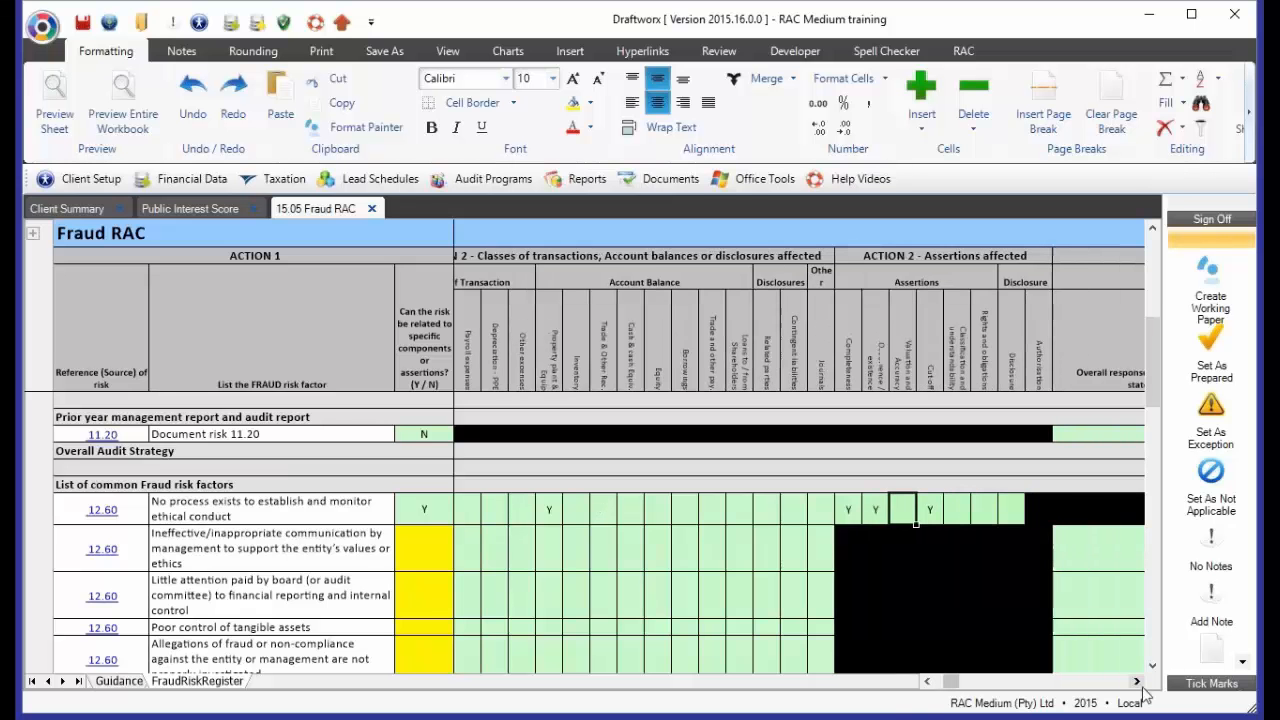
left_click_drag(1140, 684, 1140, 684)
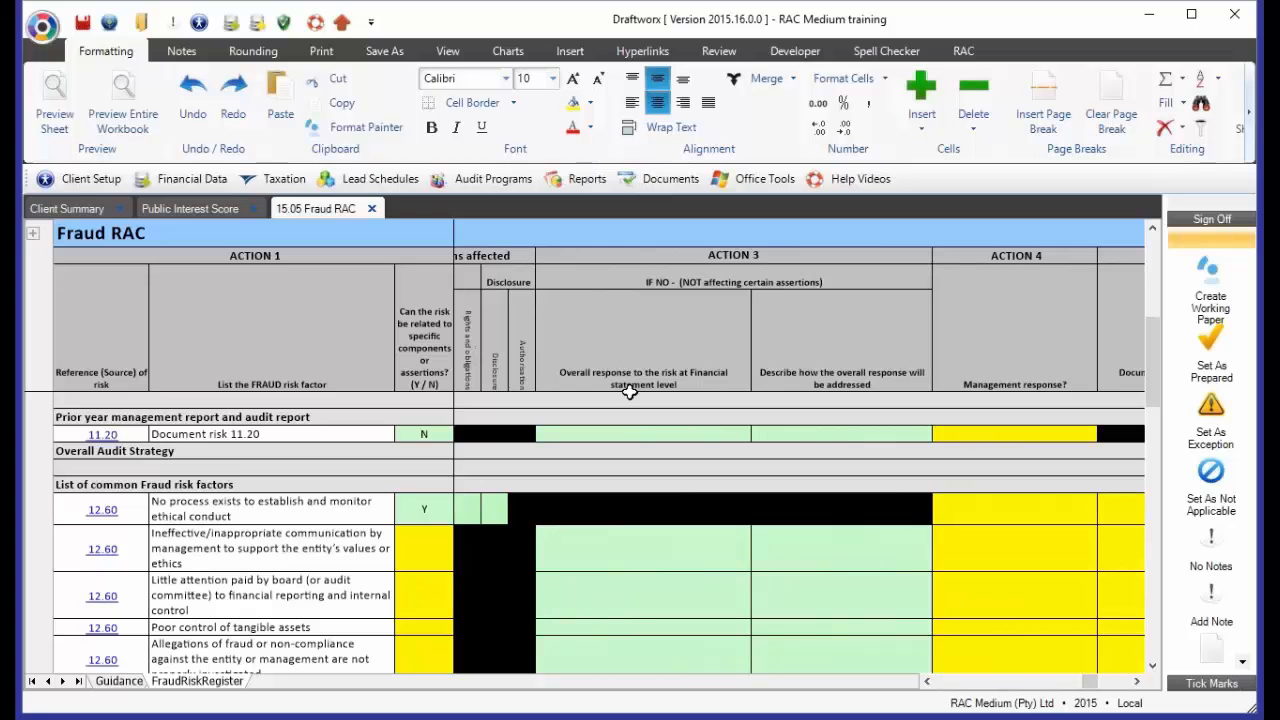
left_click(605, 374)
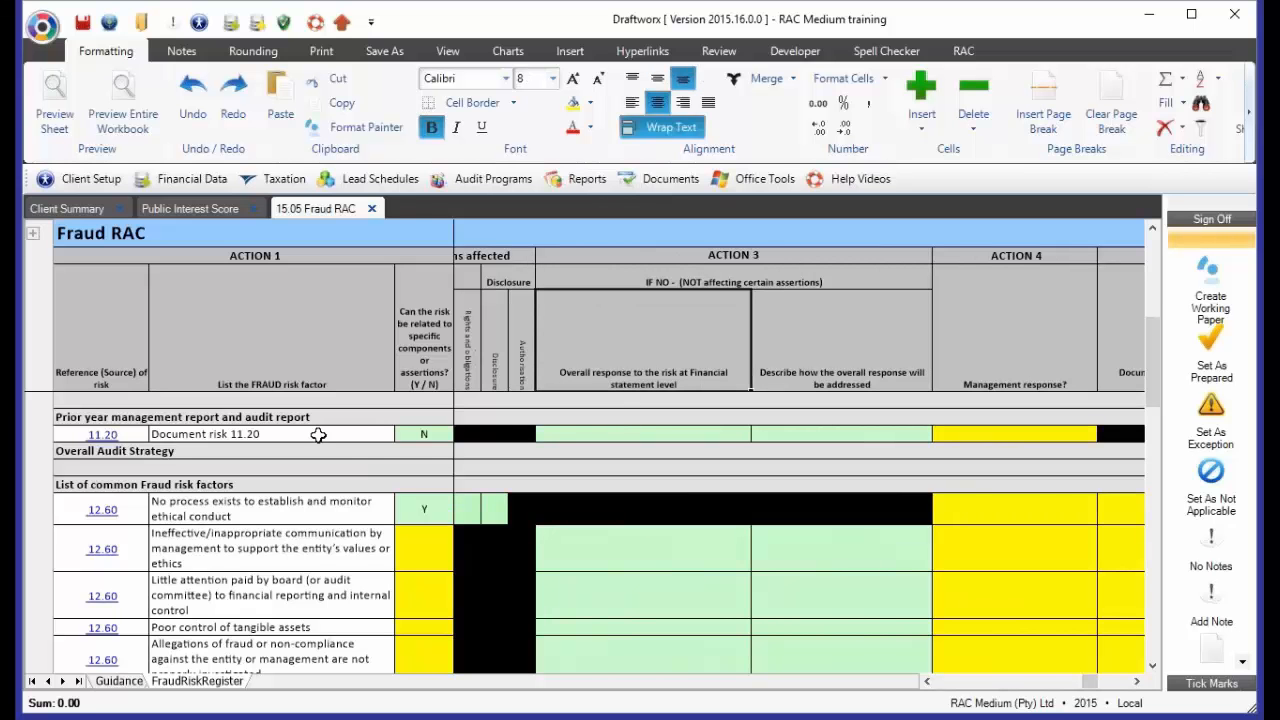
left_click(424, 438)
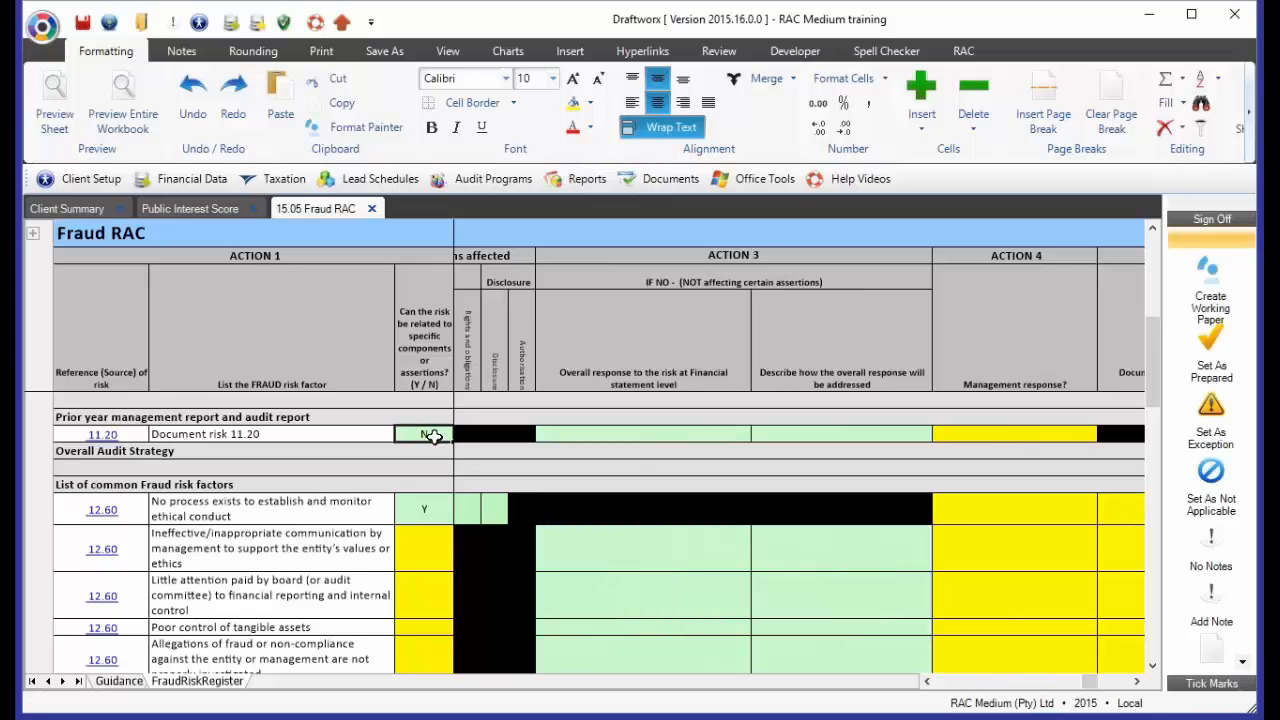
left_click(644, 440)
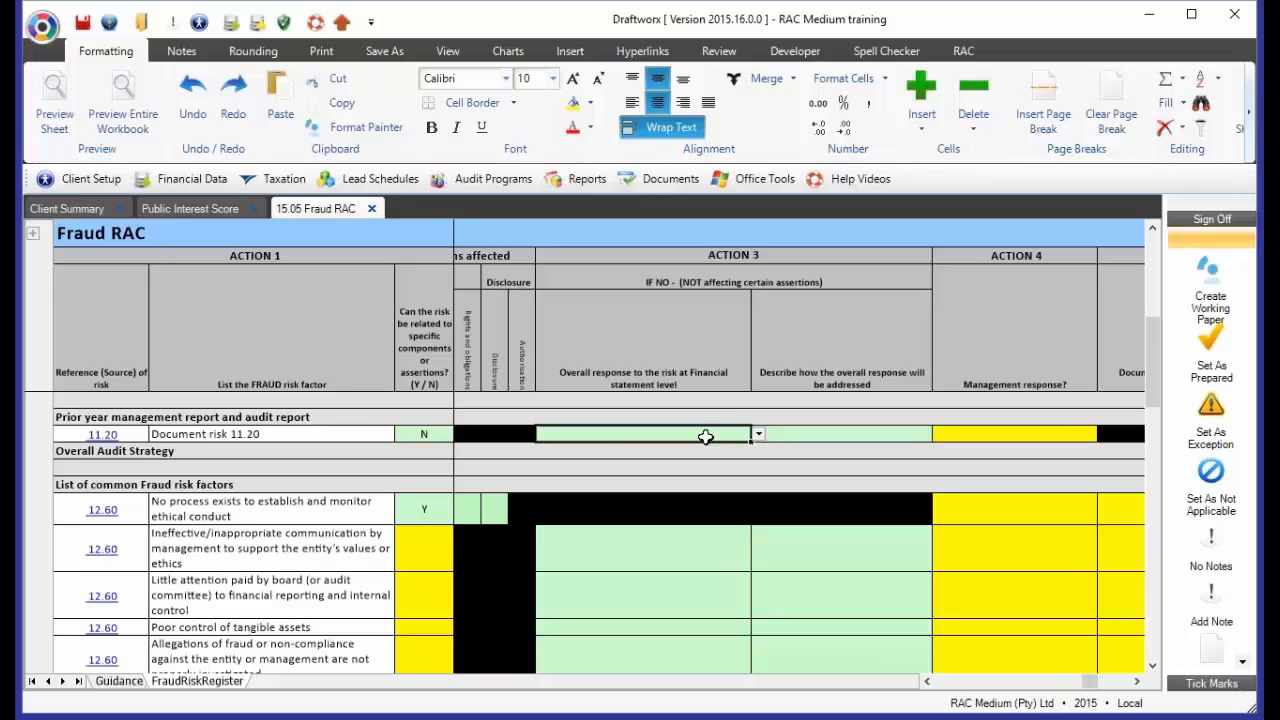
left_click(759, 436)
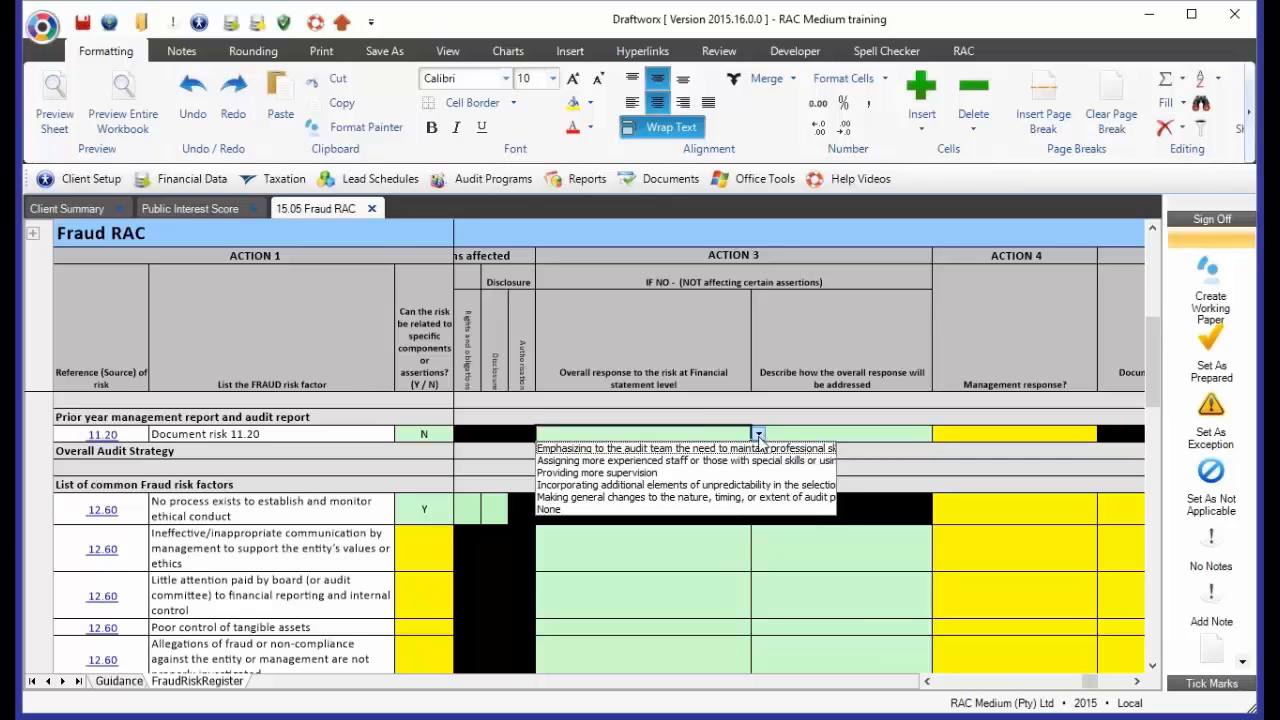
left_click(685, 449)
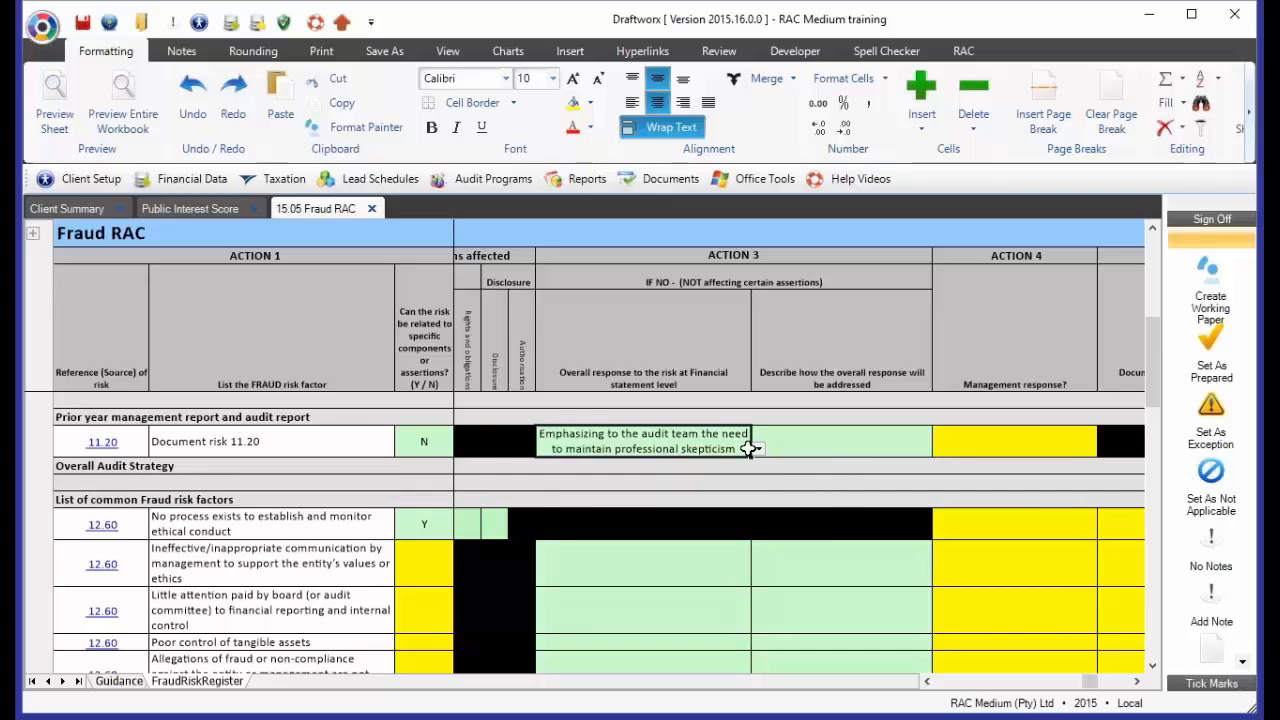
Try Assigning more experienced staff, Providing more supervision and Incorporating additional elements of unpredictability as Document risk 11.20's overall response
left_click(758, 449)
left_click(668, 476)
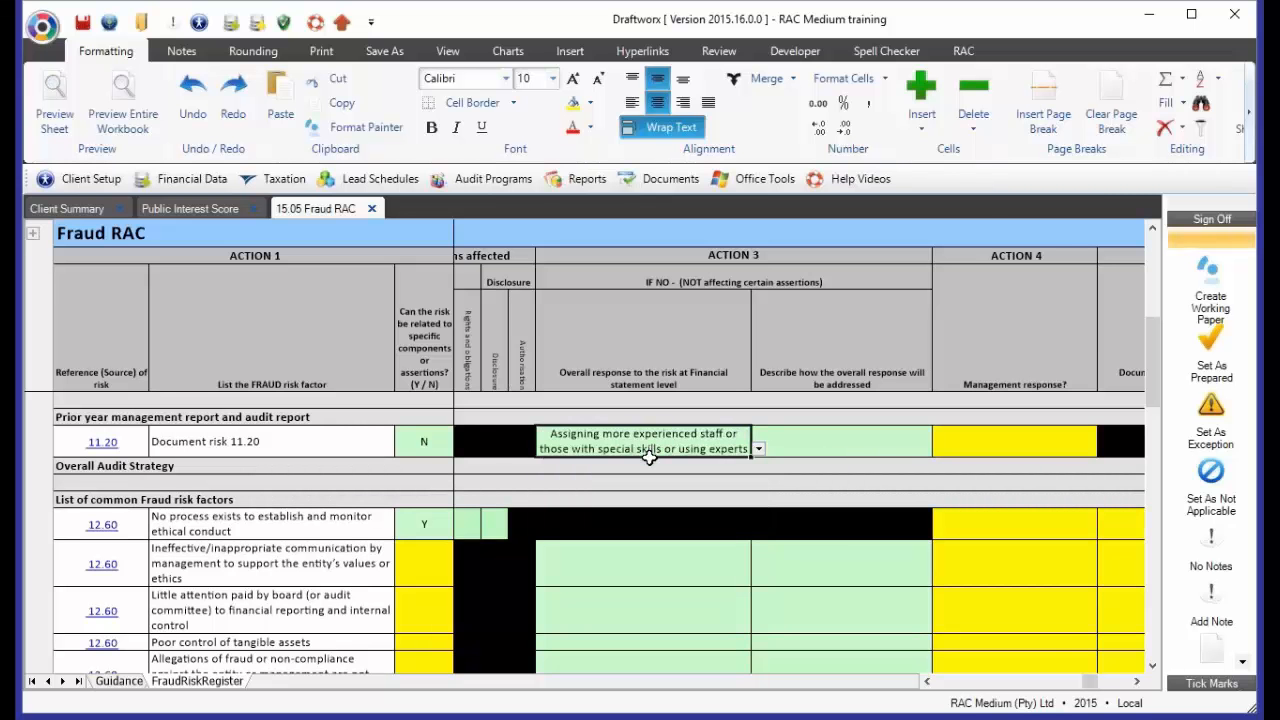
left_click(760, 450)
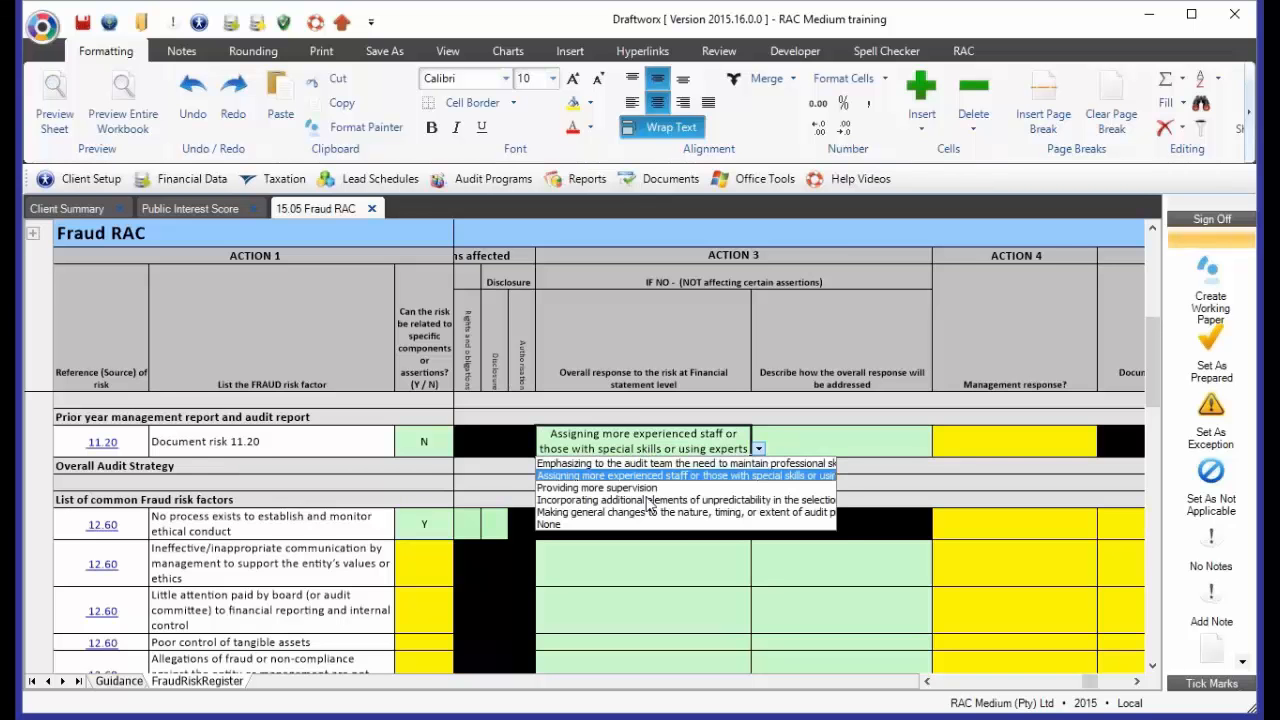
left_click(610, 485)
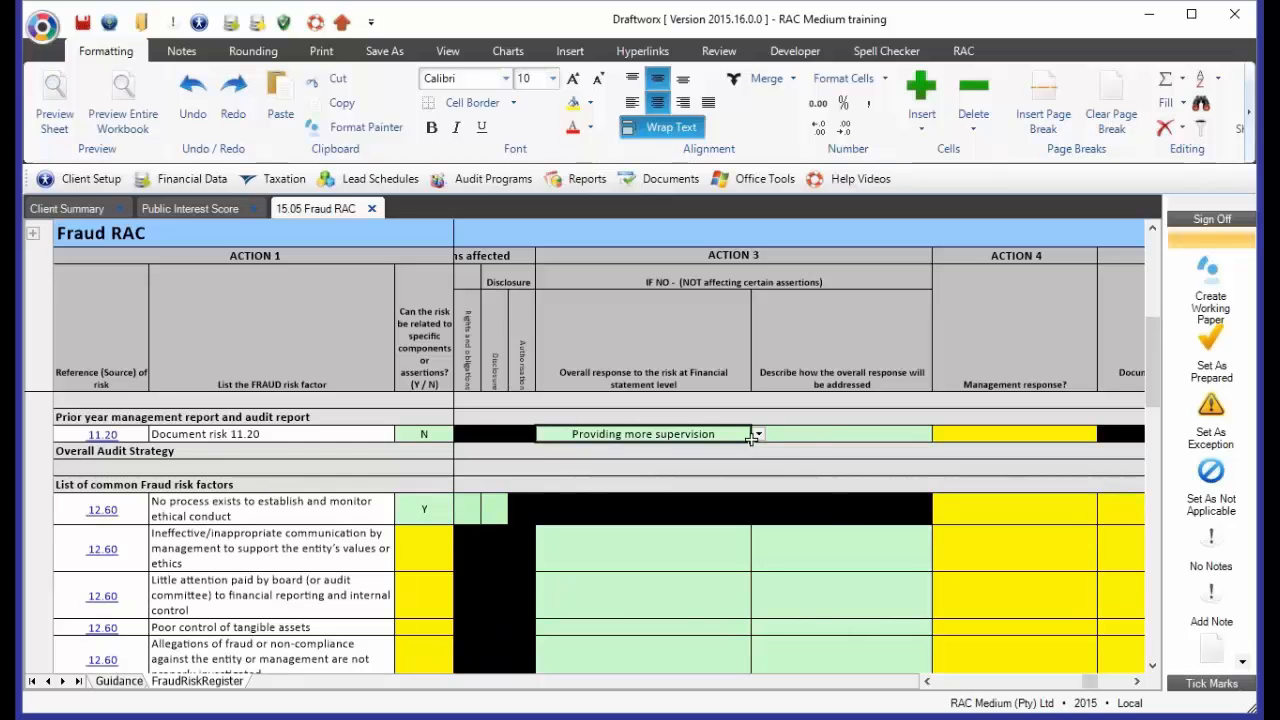
left_click(759, 435)
left_click(660, 486)
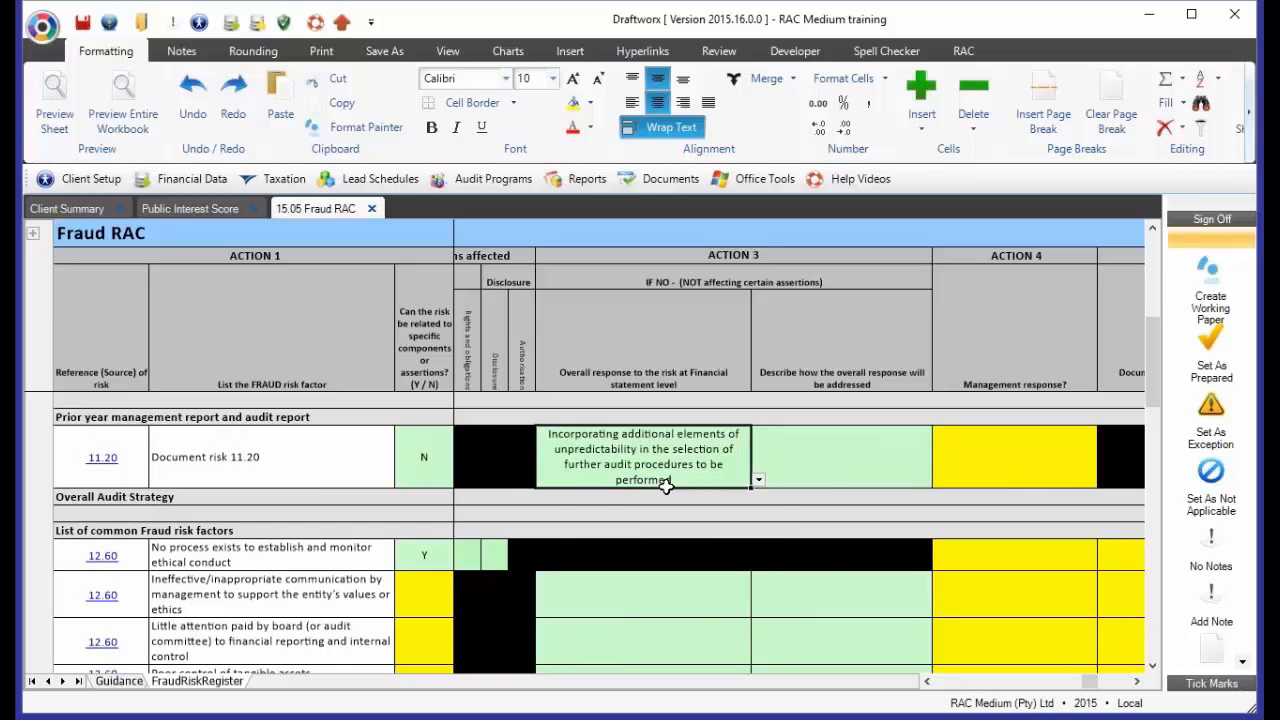
Try Making general changes to the nature, timing, or extent of audit procedures as Document risk 11.20's overall response, and settle on None
left_click(758, 482)
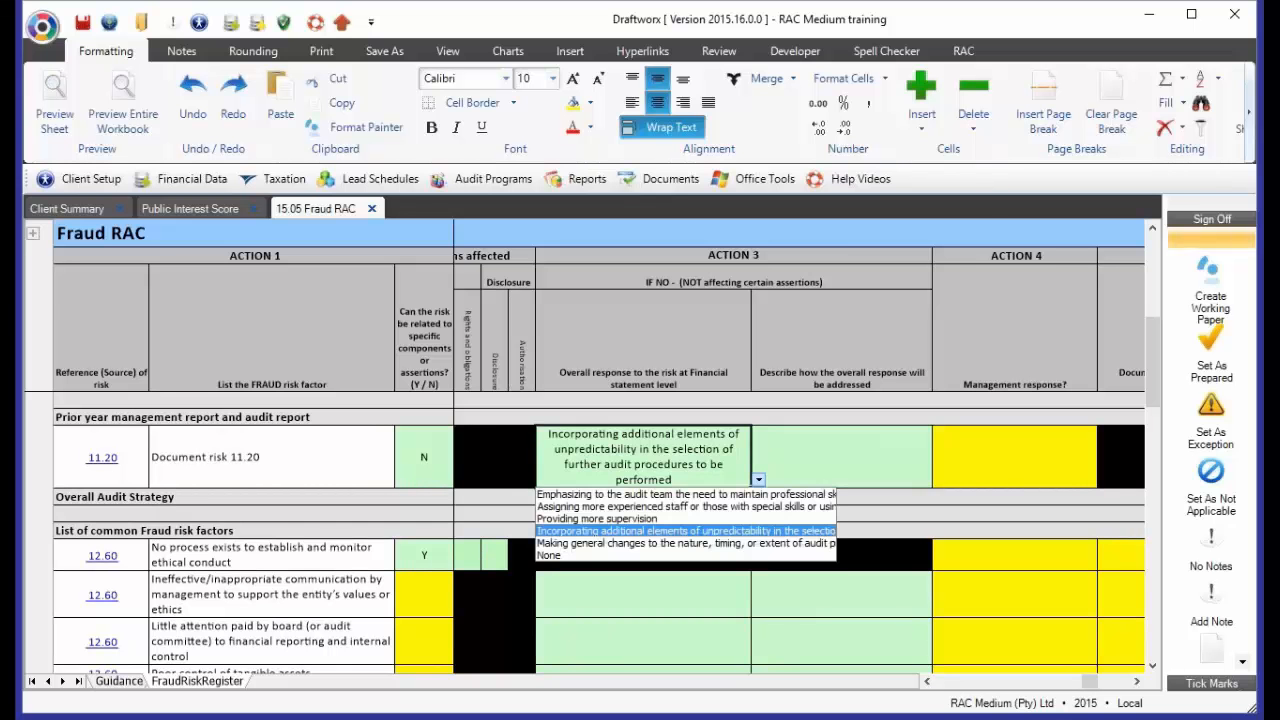
left_click(590, 543)
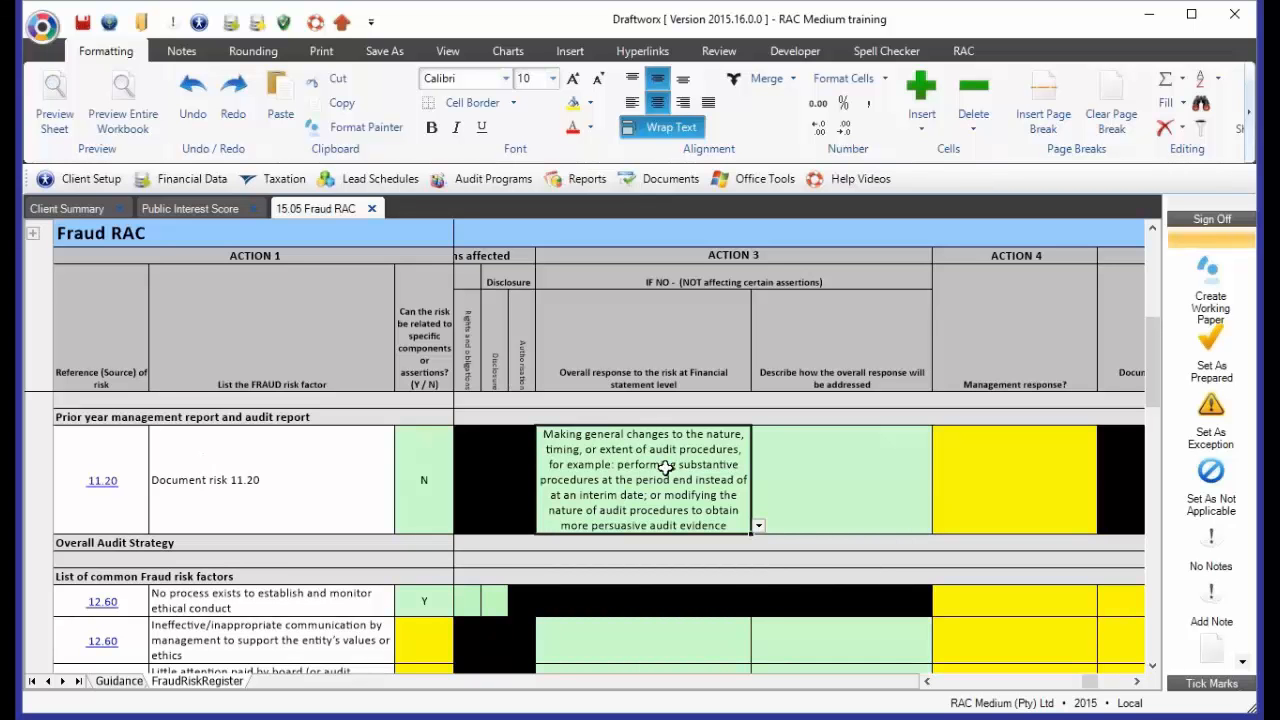
left_click(758, 530)
left_click(612, 586)
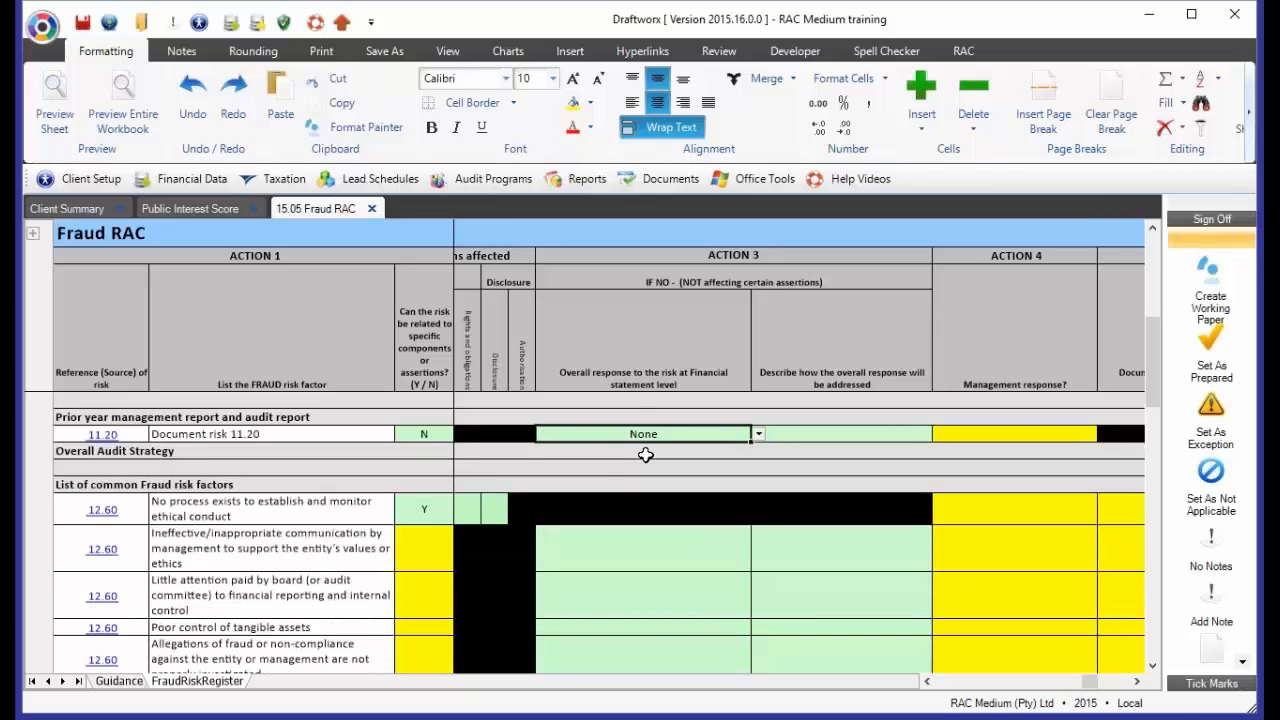
Set Document risk 11.20's overall response to Providing more supervision and describe how it will be addressed as "Partner will visit daily"
left_click(758, 434)
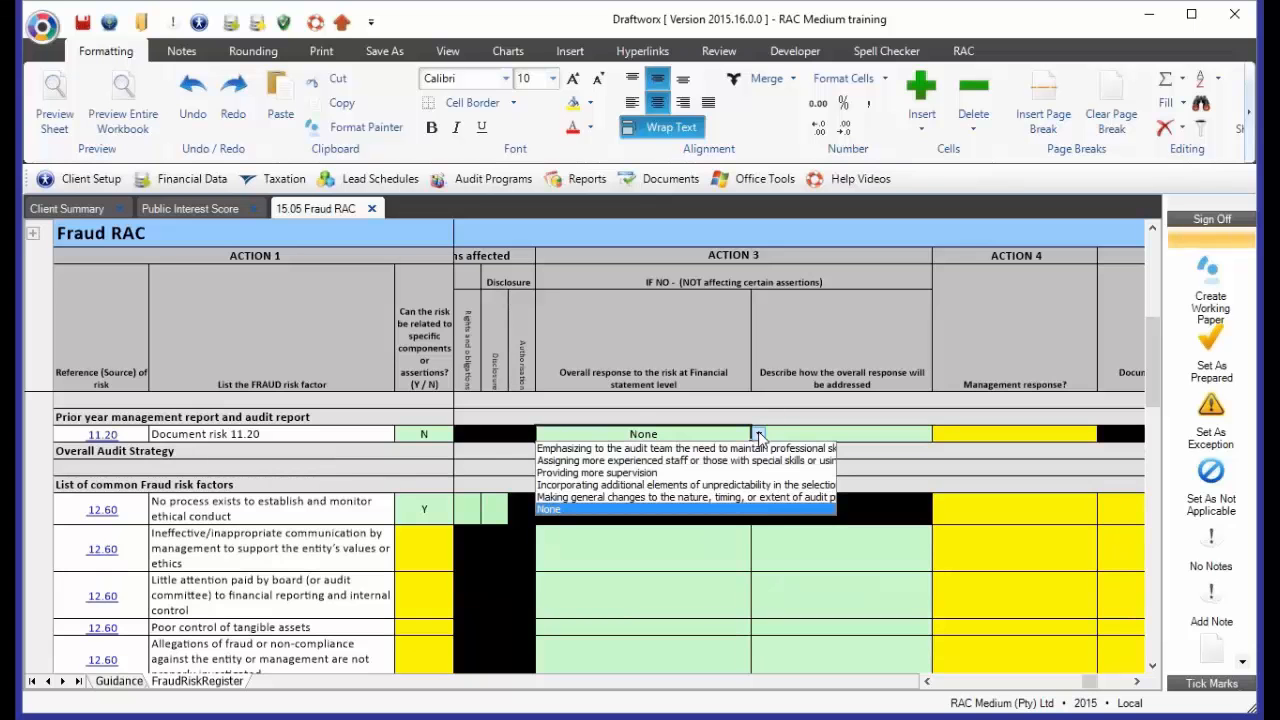
left_click(630, 473)
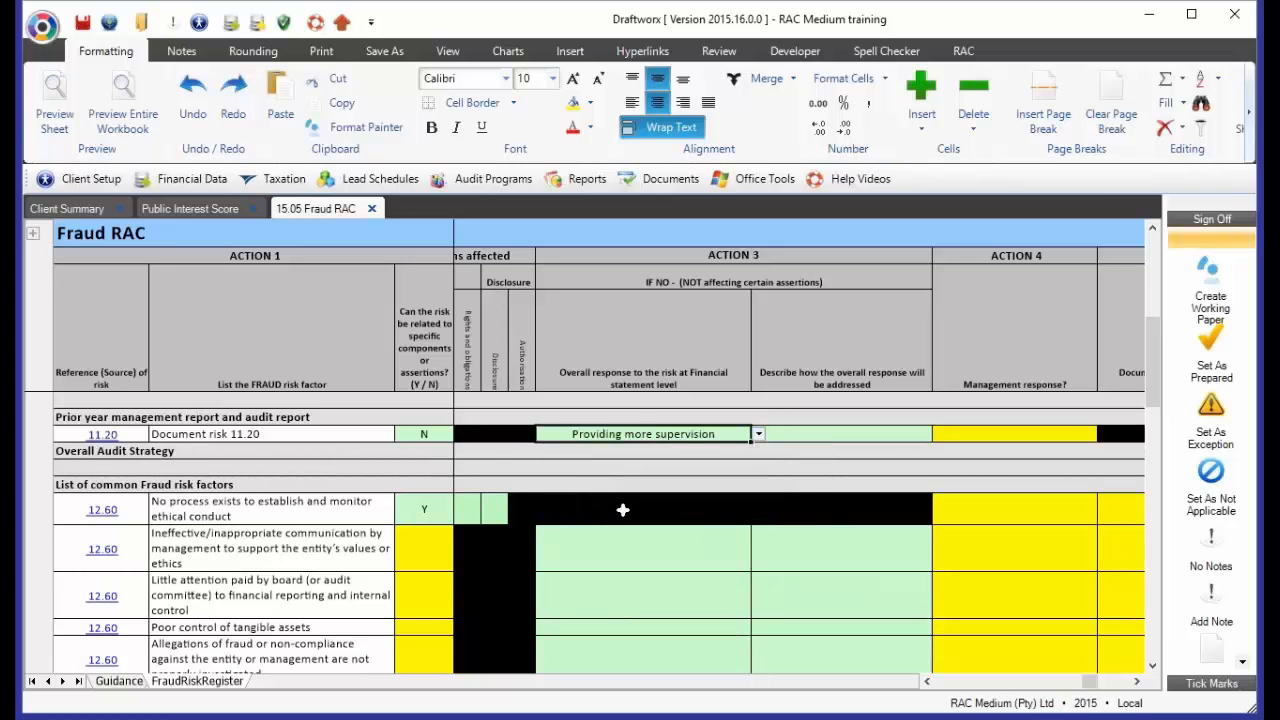
left_click(842, 430)
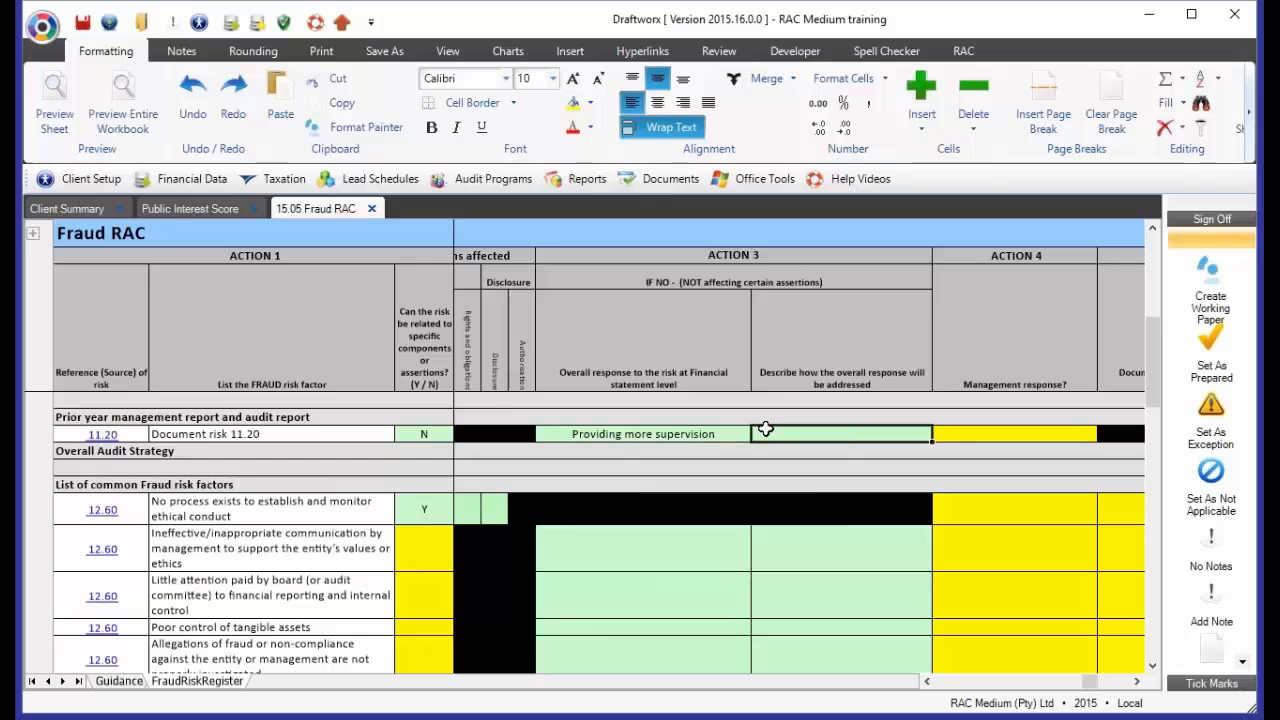
type("M=")
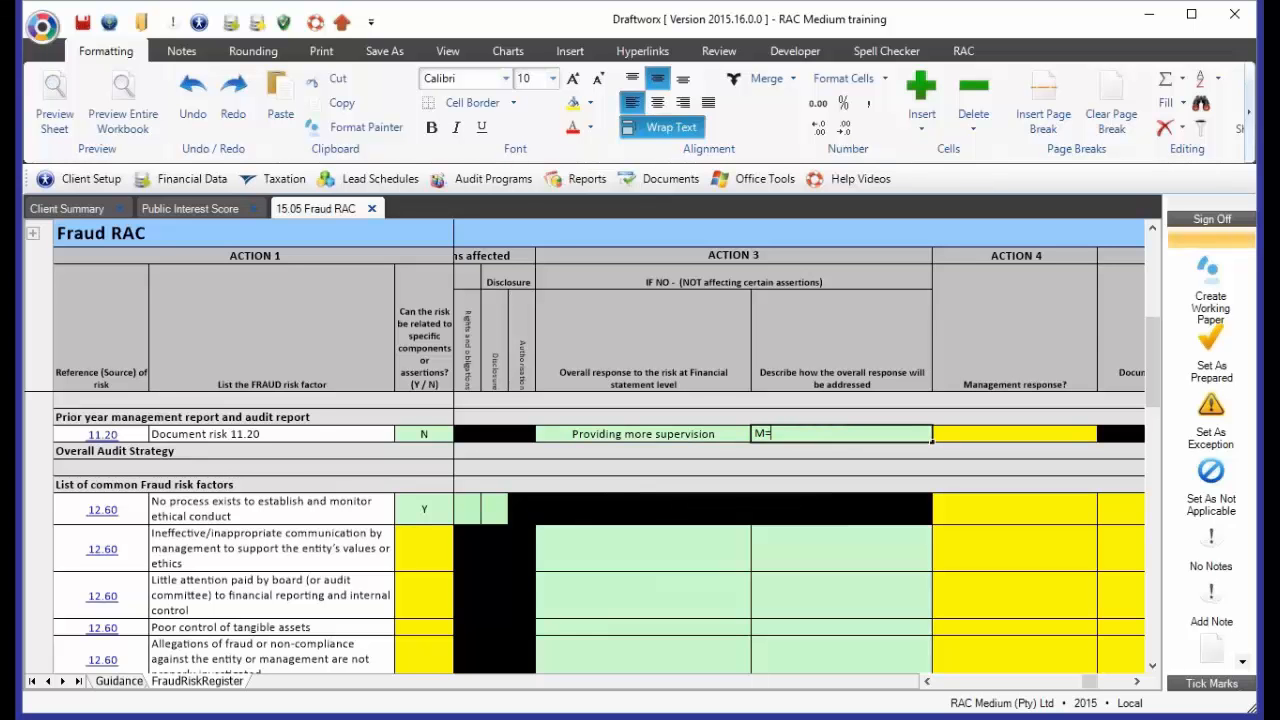
key("BackSpace")
type("Partner will visit daily")
key("Return")
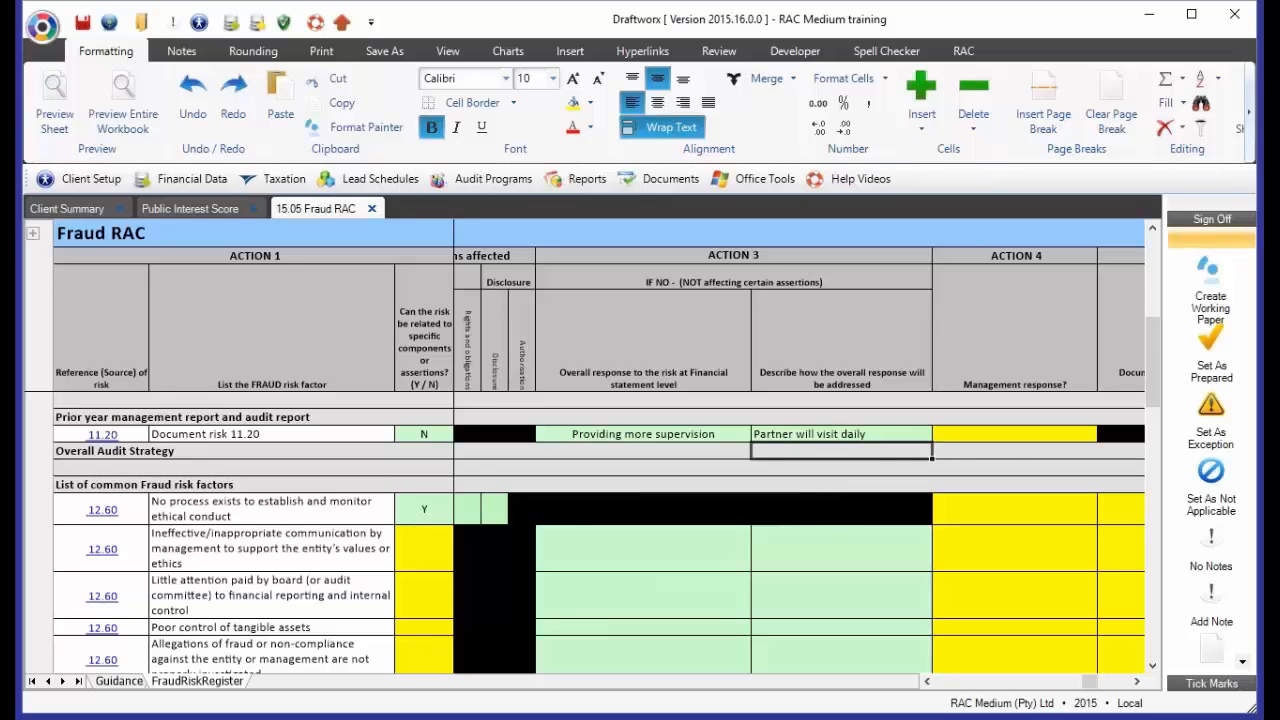
left_click(807, 434)
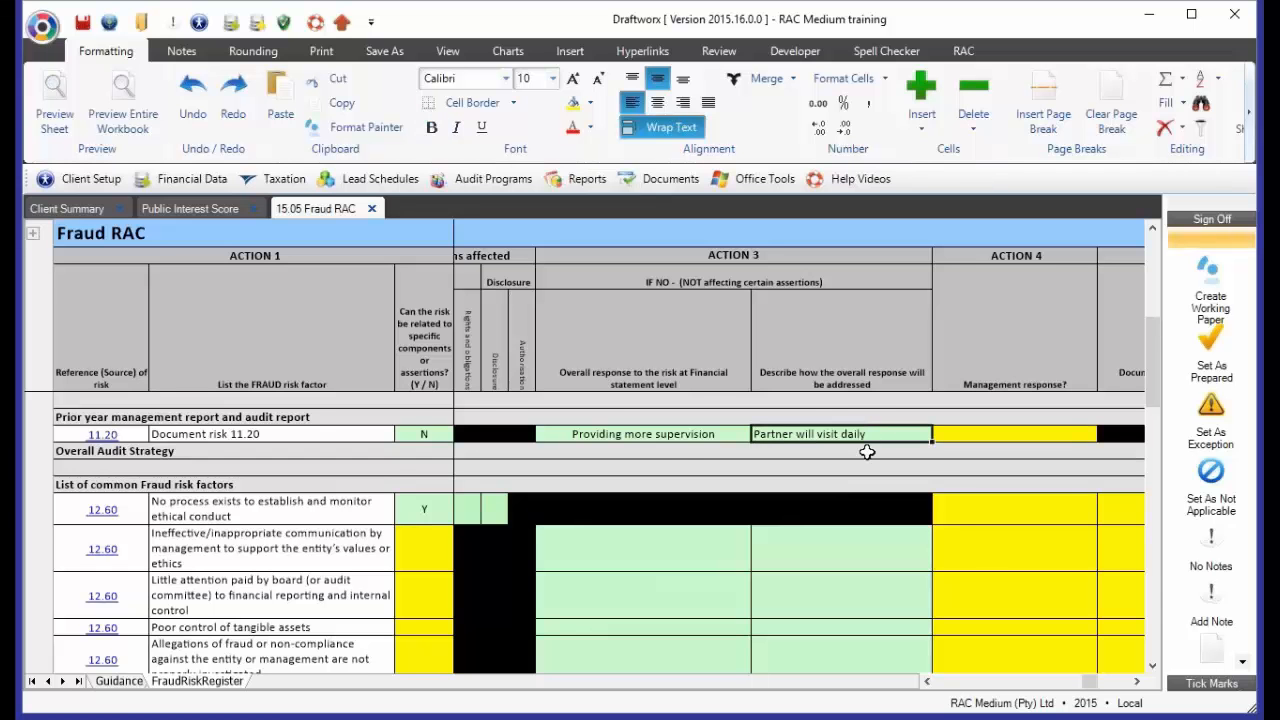
left_click(685, 438)
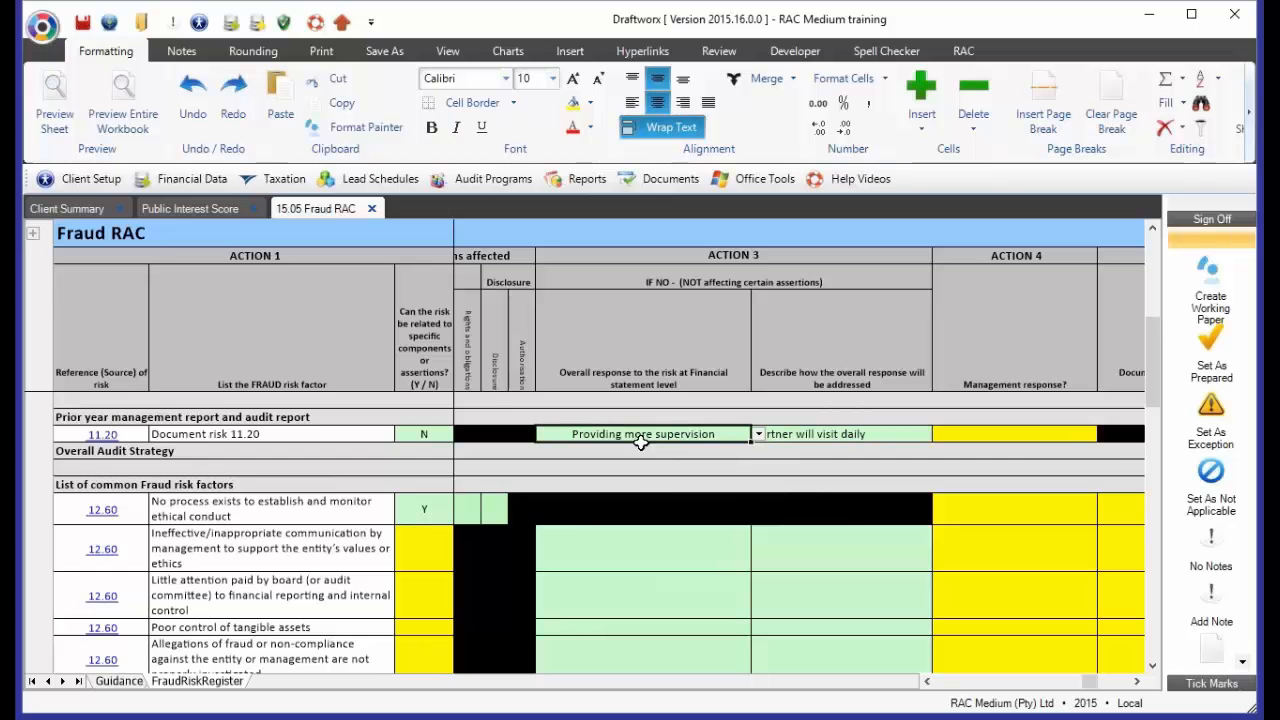
left_click(872, 438)
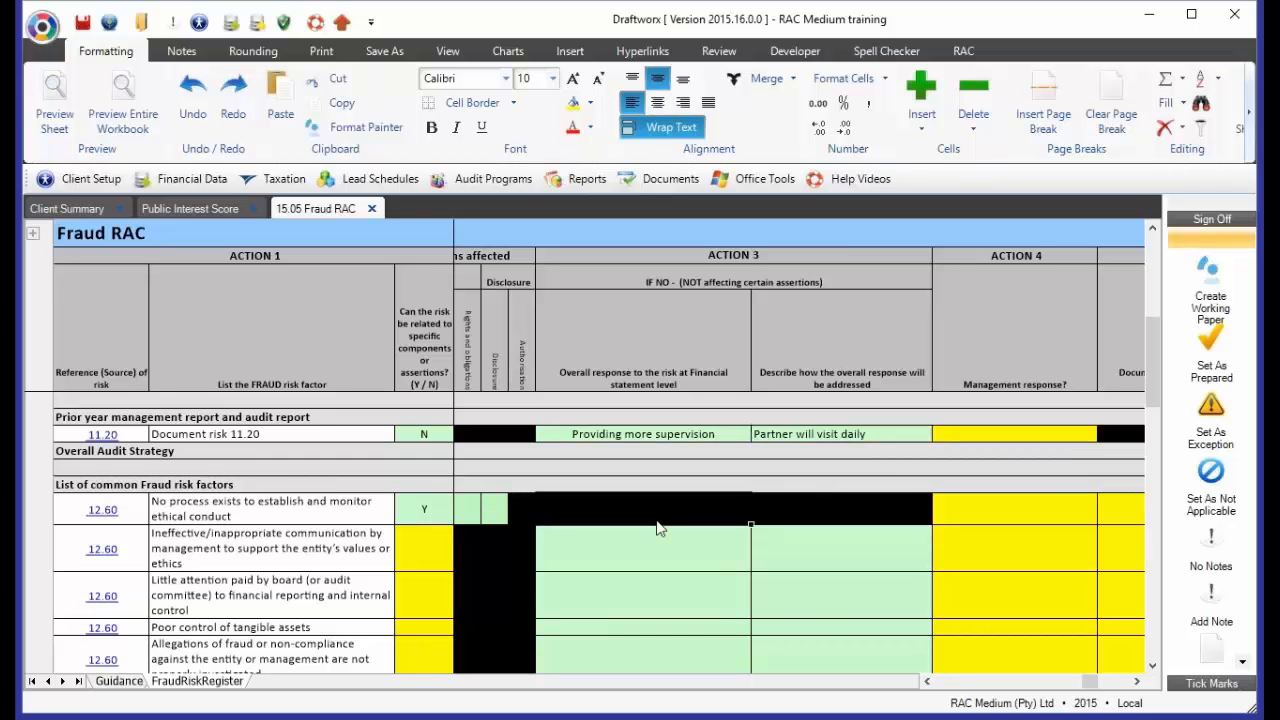
left_click(760, 515)
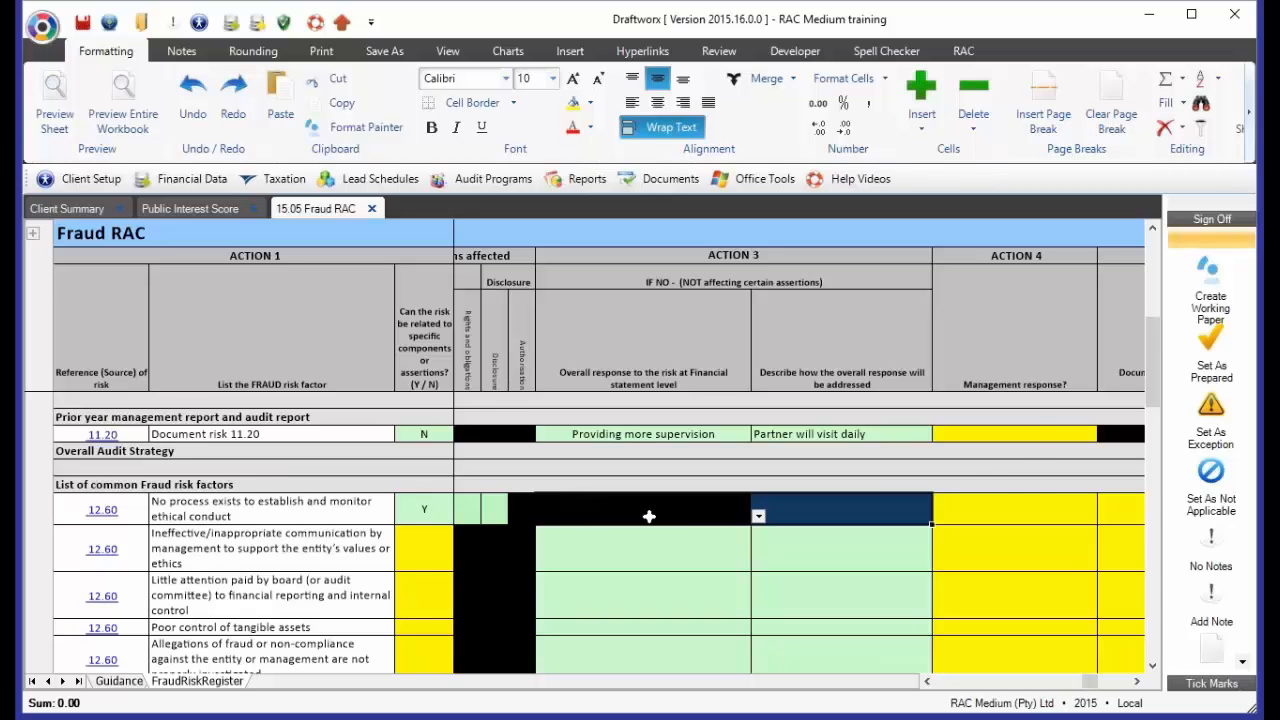
left_click(1022, 434)
left_click(1020, 502)
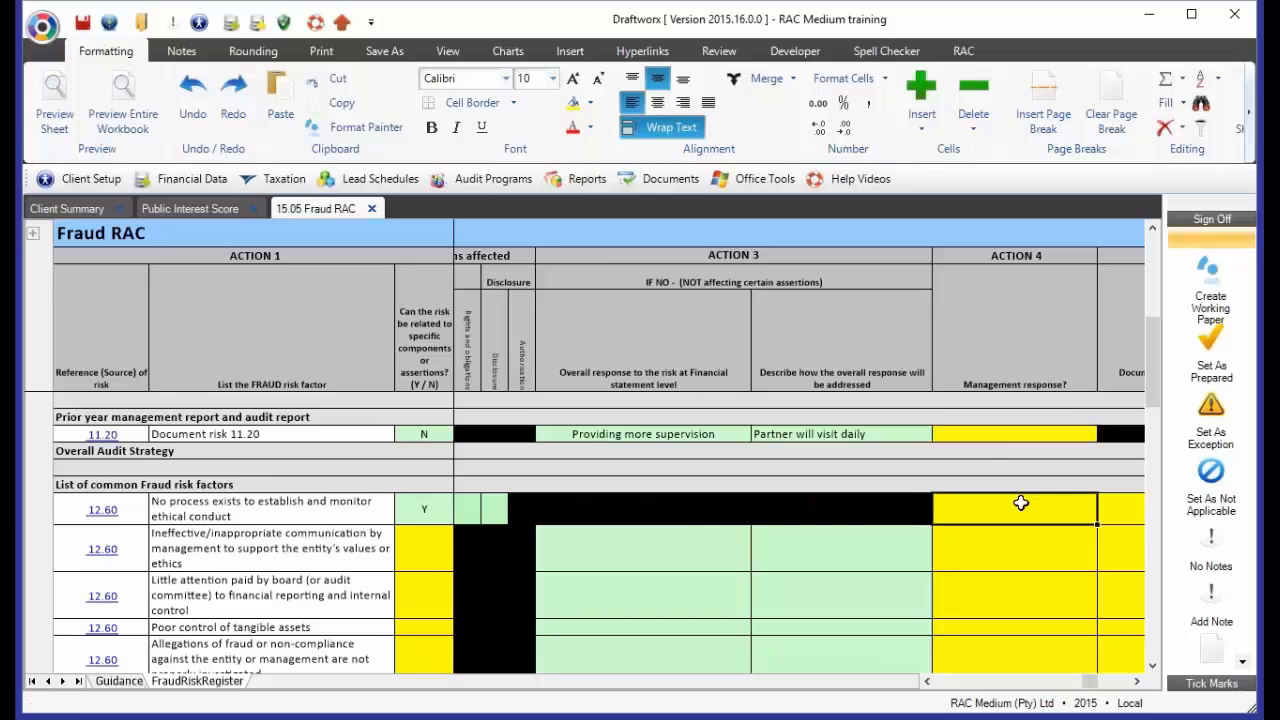
left_click(1015, 434)
left_click(1023, 508)
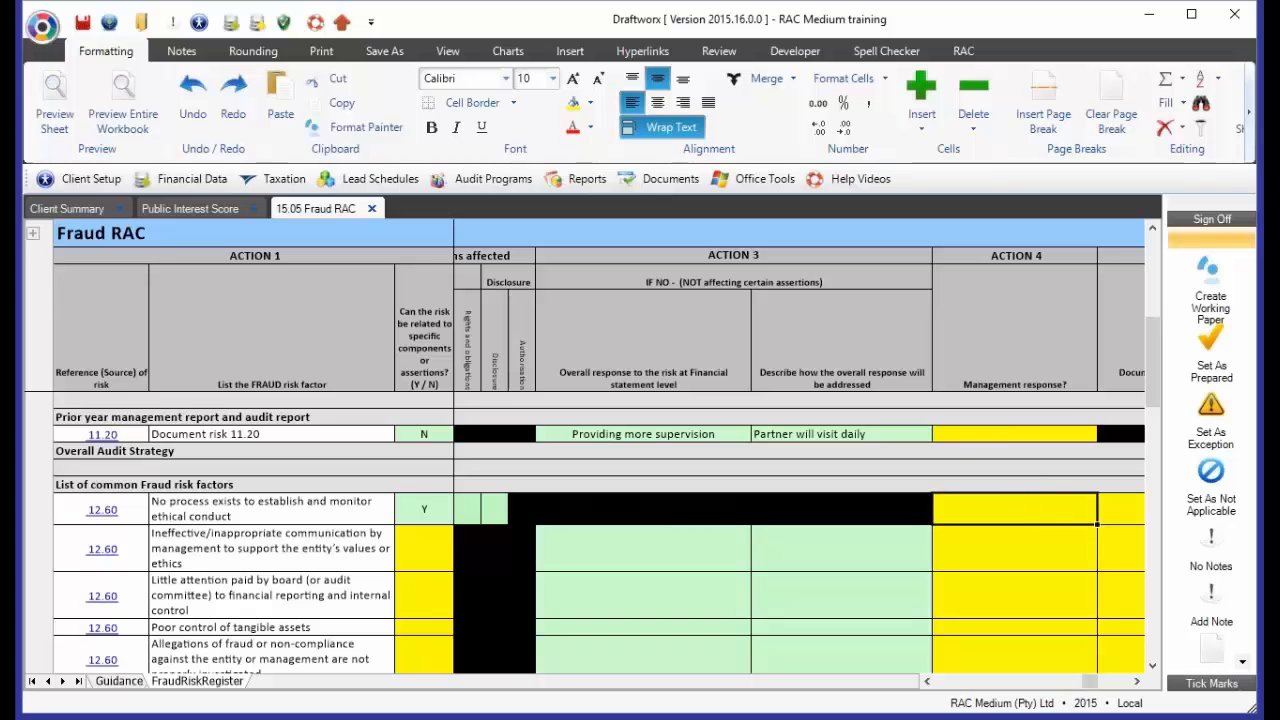
Enter "Document" as the Action 4 management response for both Document risk 11.20 and the ethical conduct risk
left_click(1008, 434)
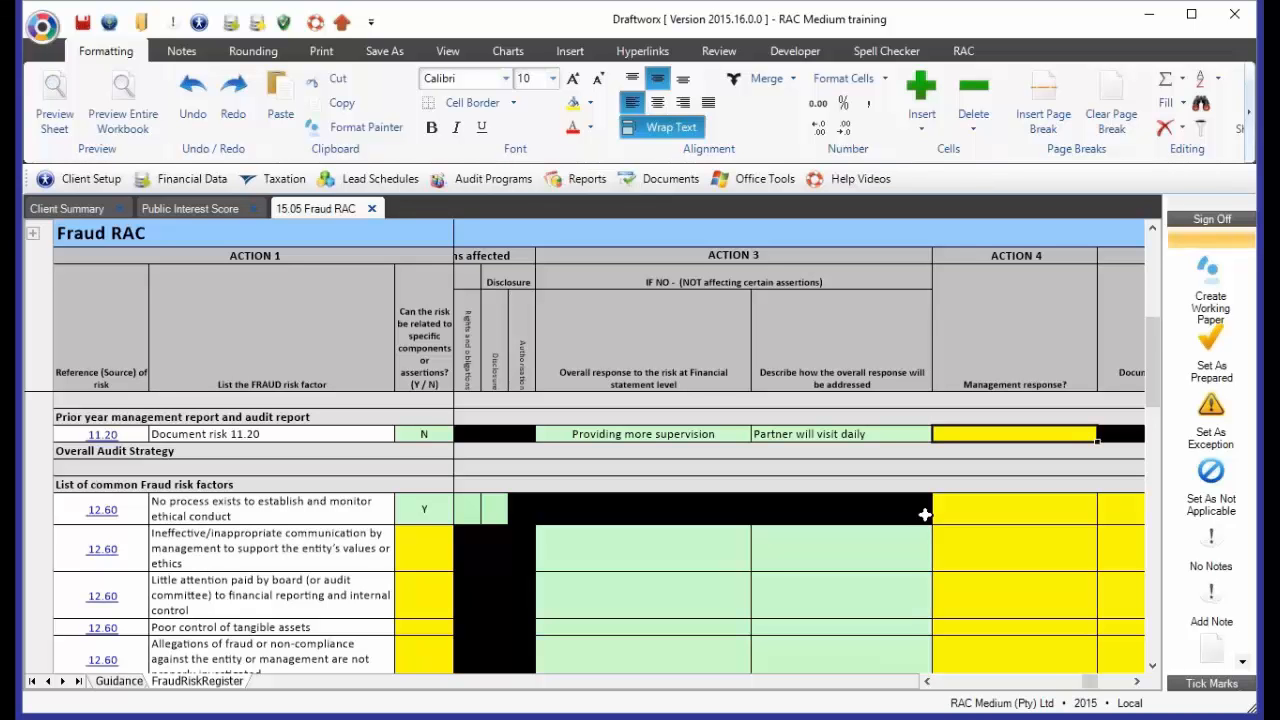
type("Docu")
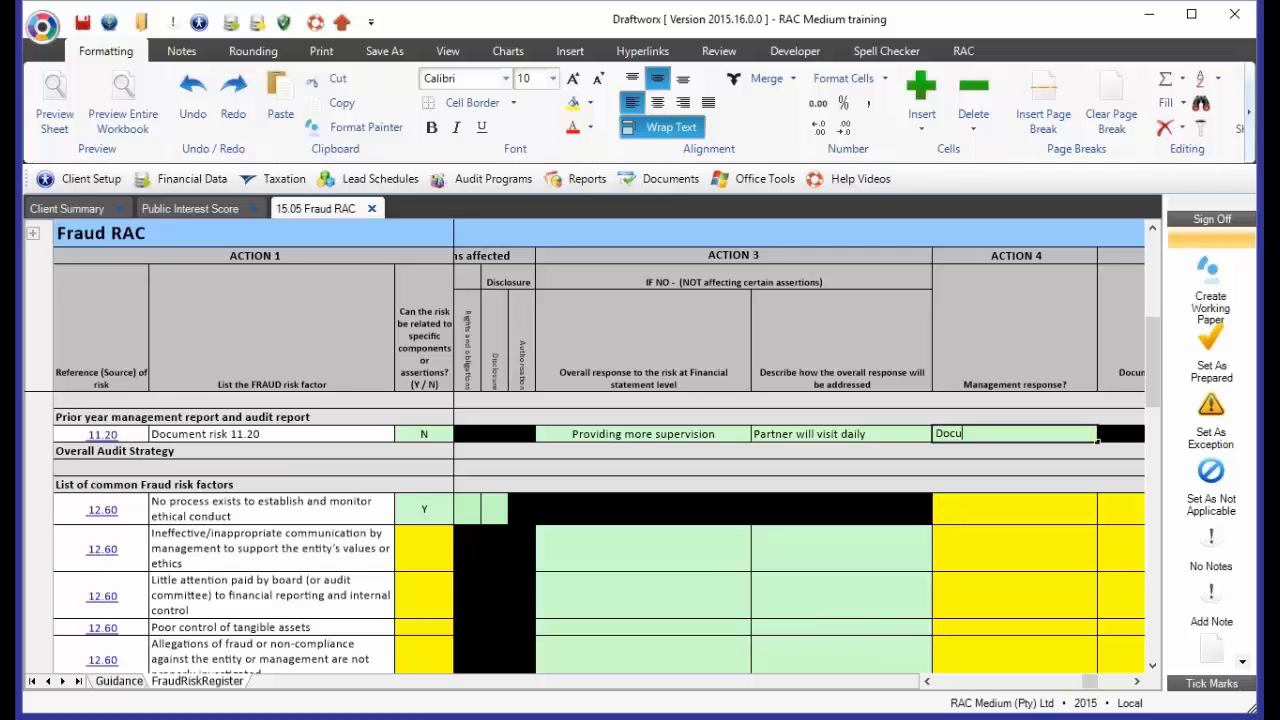
type("ment")
key("Return")
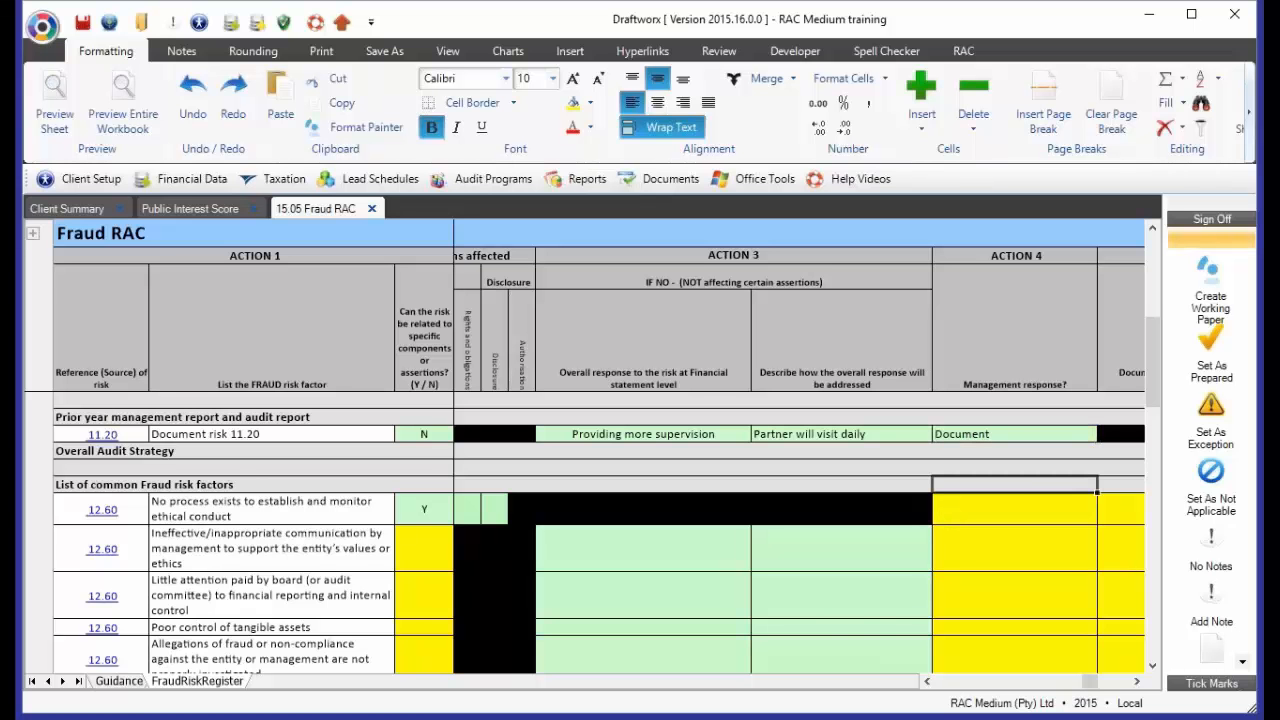
key("Down")
type("Document")
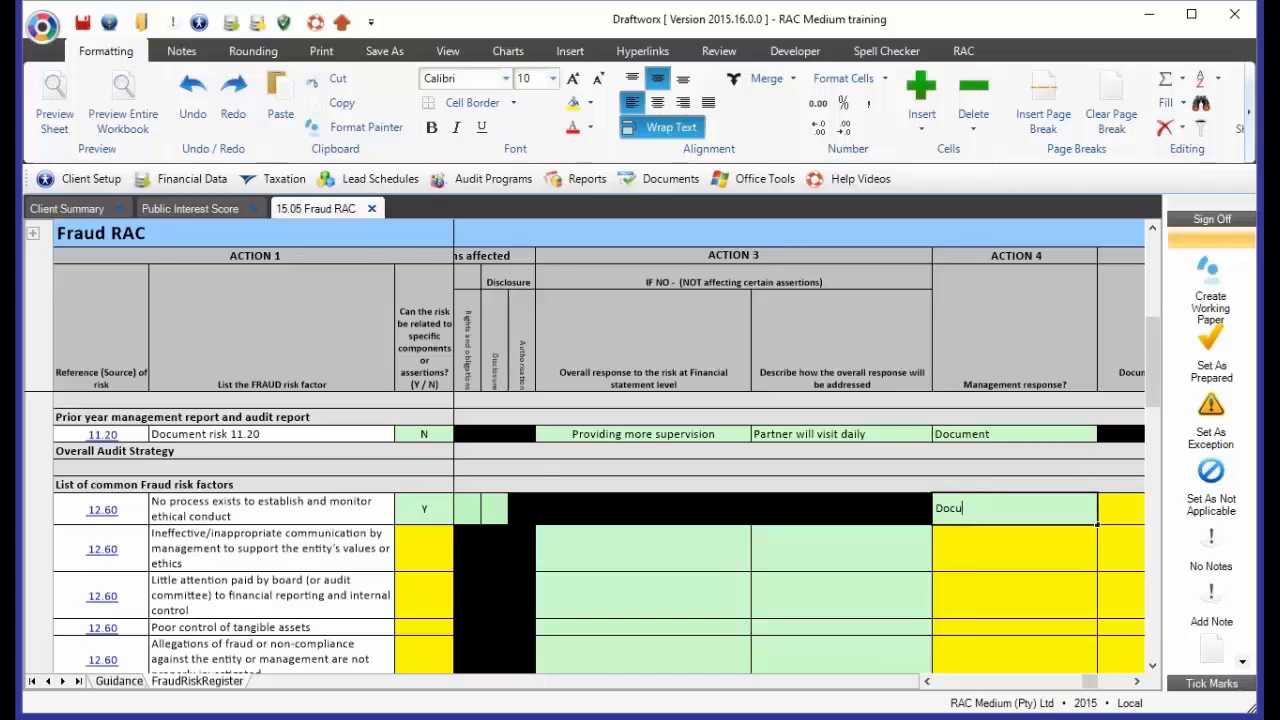
key("Right")
key("Right")
key("Right")
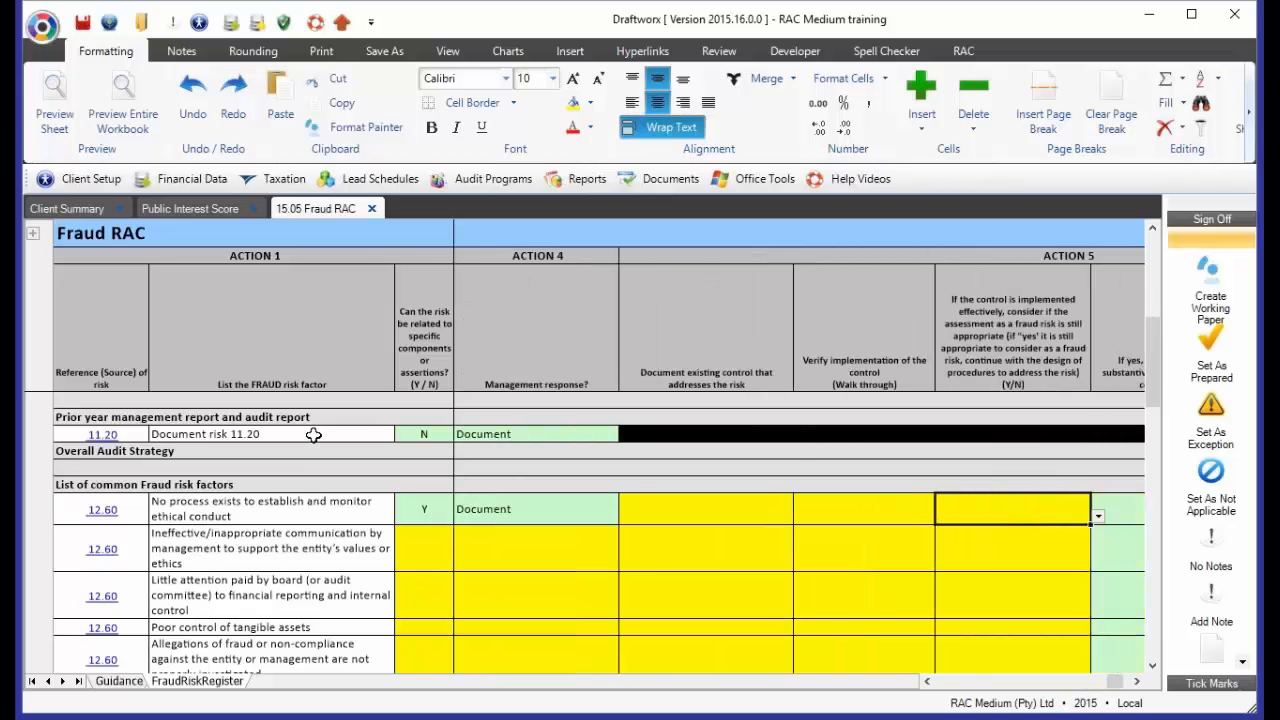
left_click(440, 436)
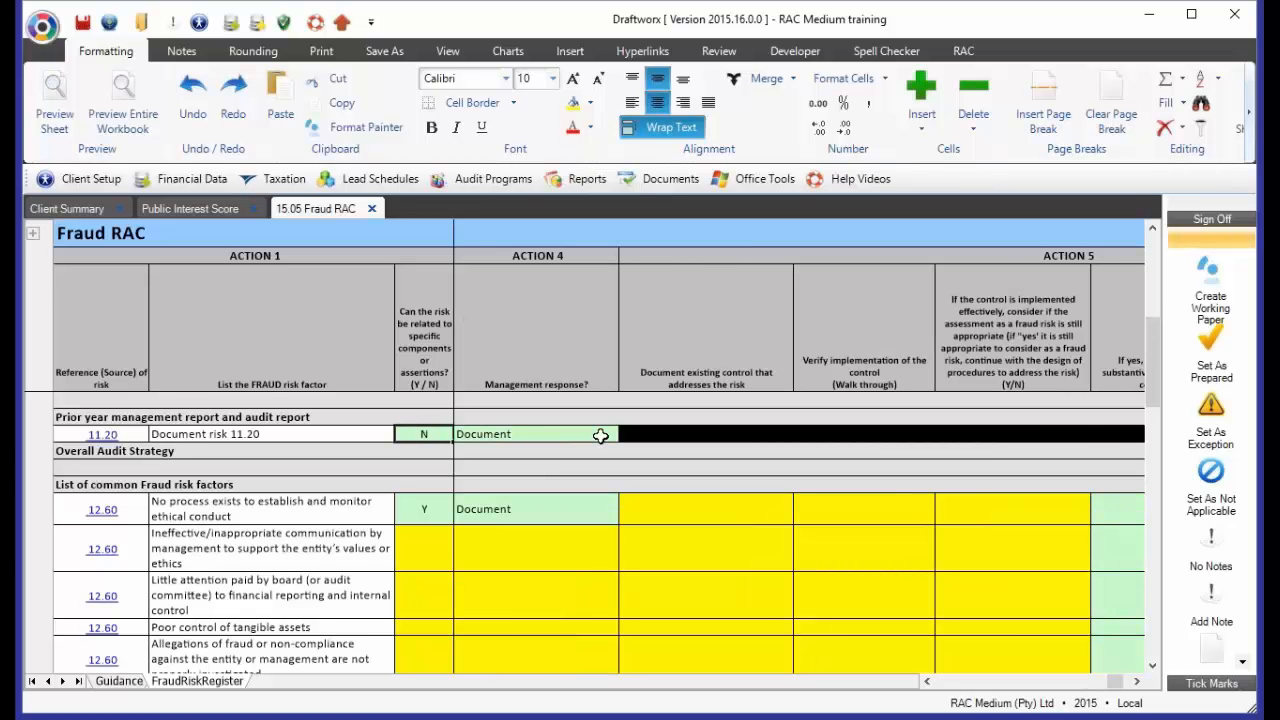
left_click(644, 434)
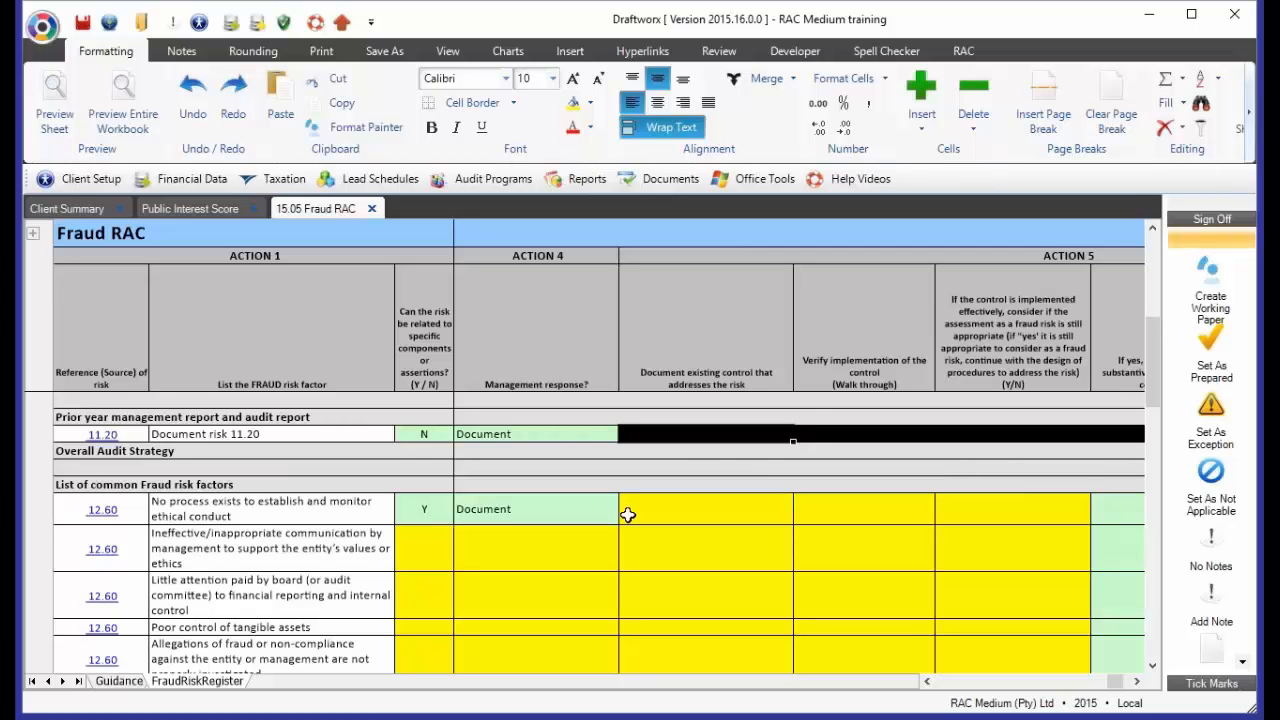
left_click(240, 510)
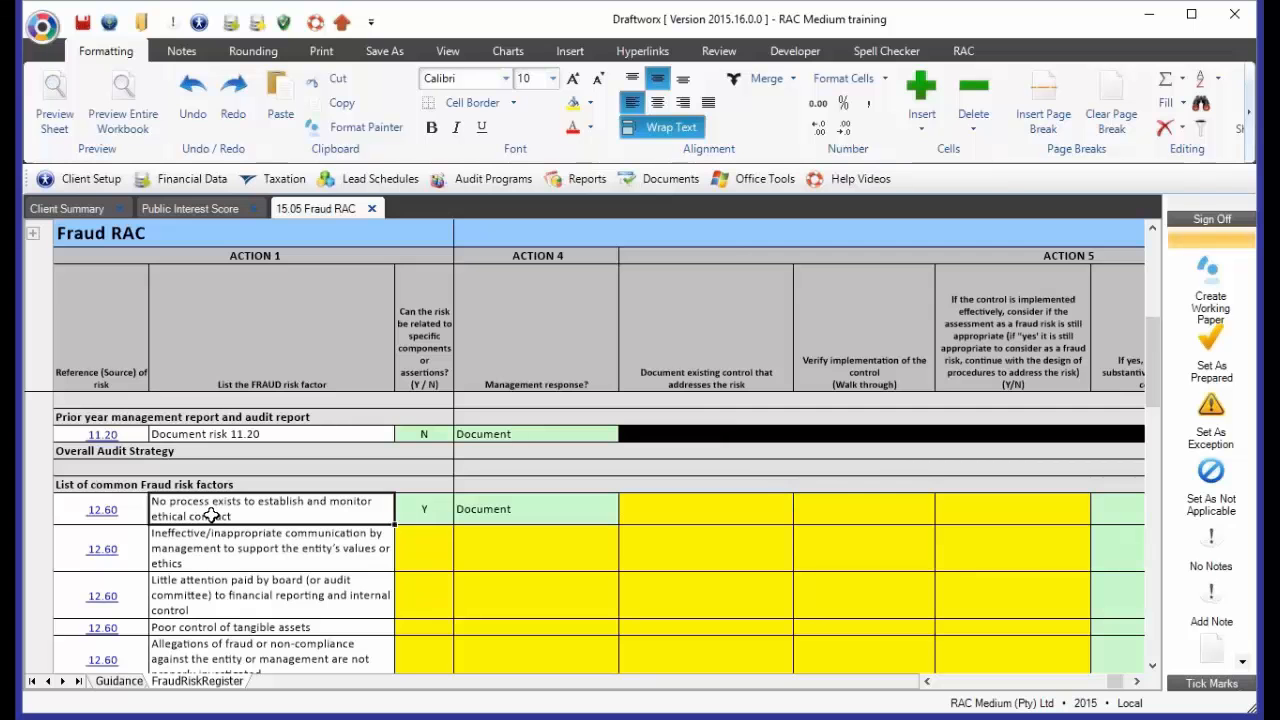
Enter "Document this in detail" as the existing control that addresses the ethical conduct risk
left_click(678, 509)
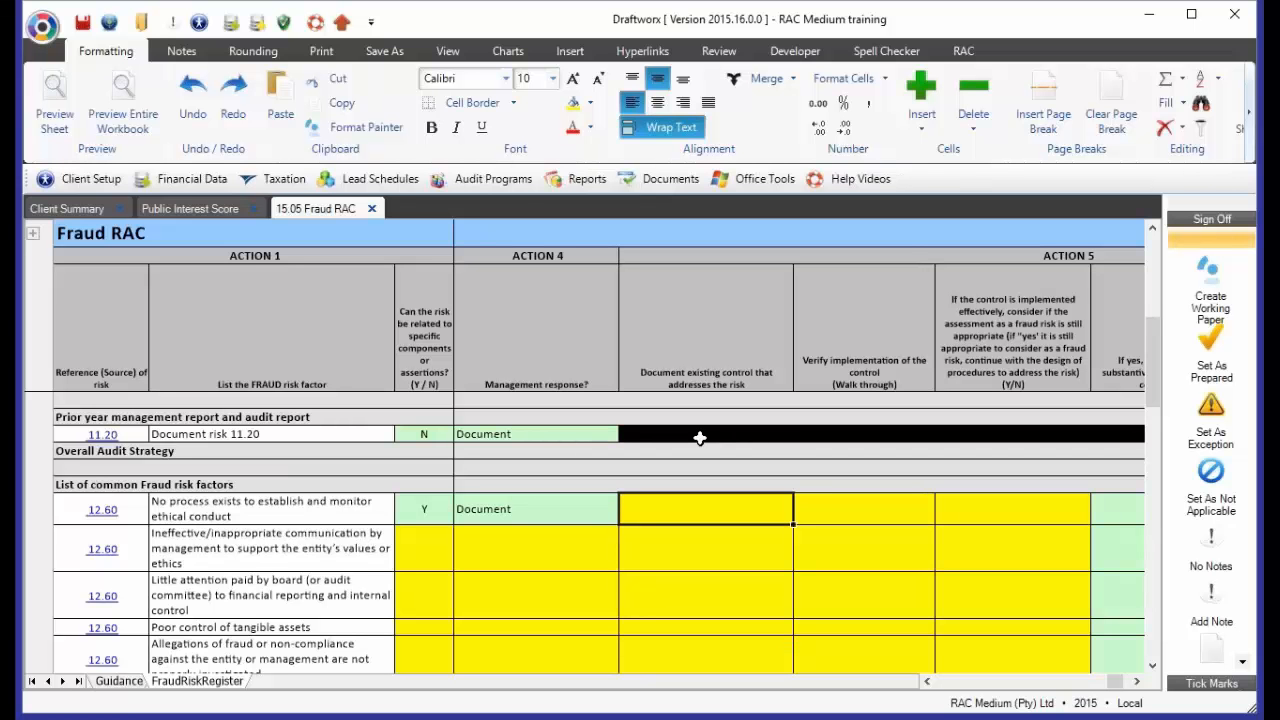
type("Docu")
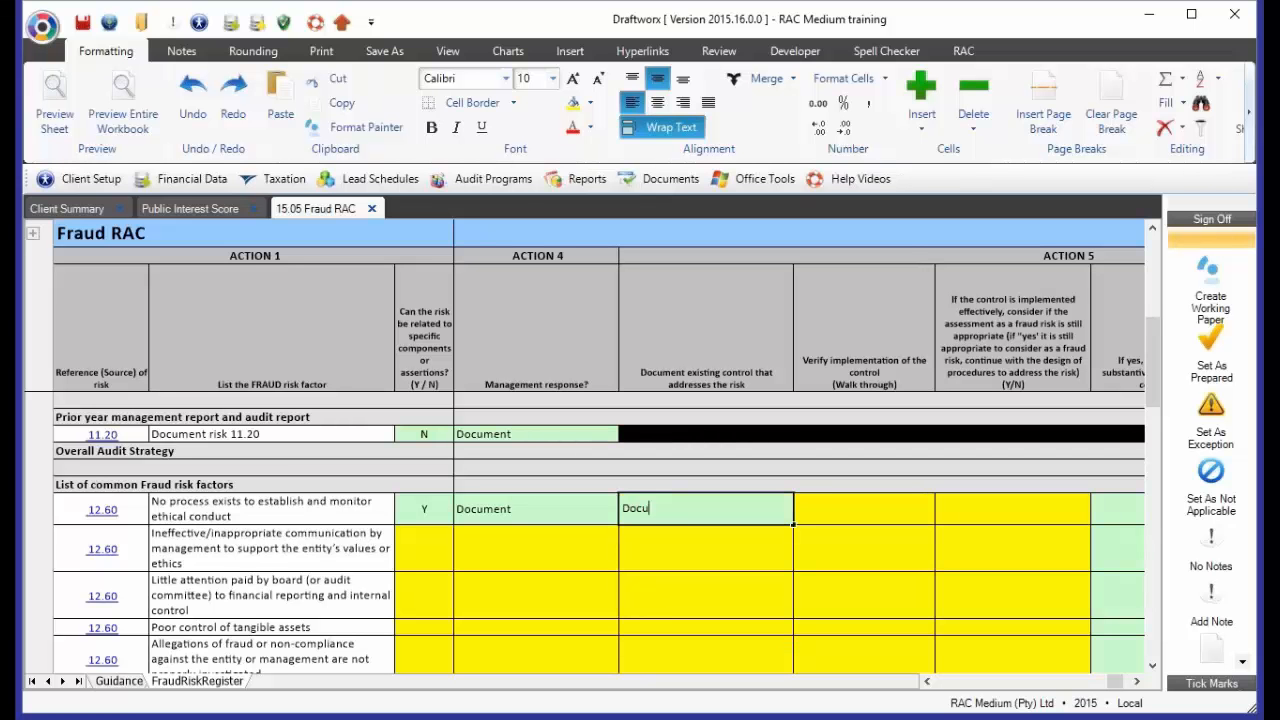
type("ment this in detail")
key("Return")
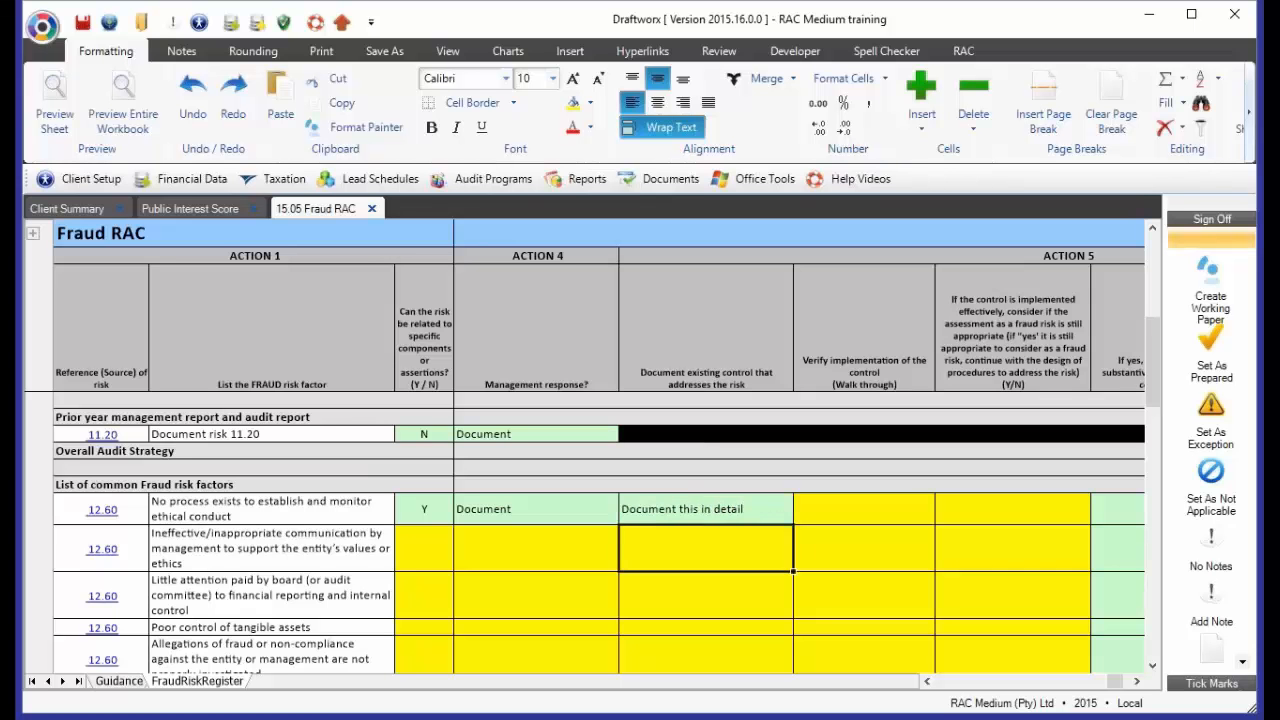
Enter "Document the process that you followed" as the walk-through verification of the control for the ethical conduct risk
key("Up")
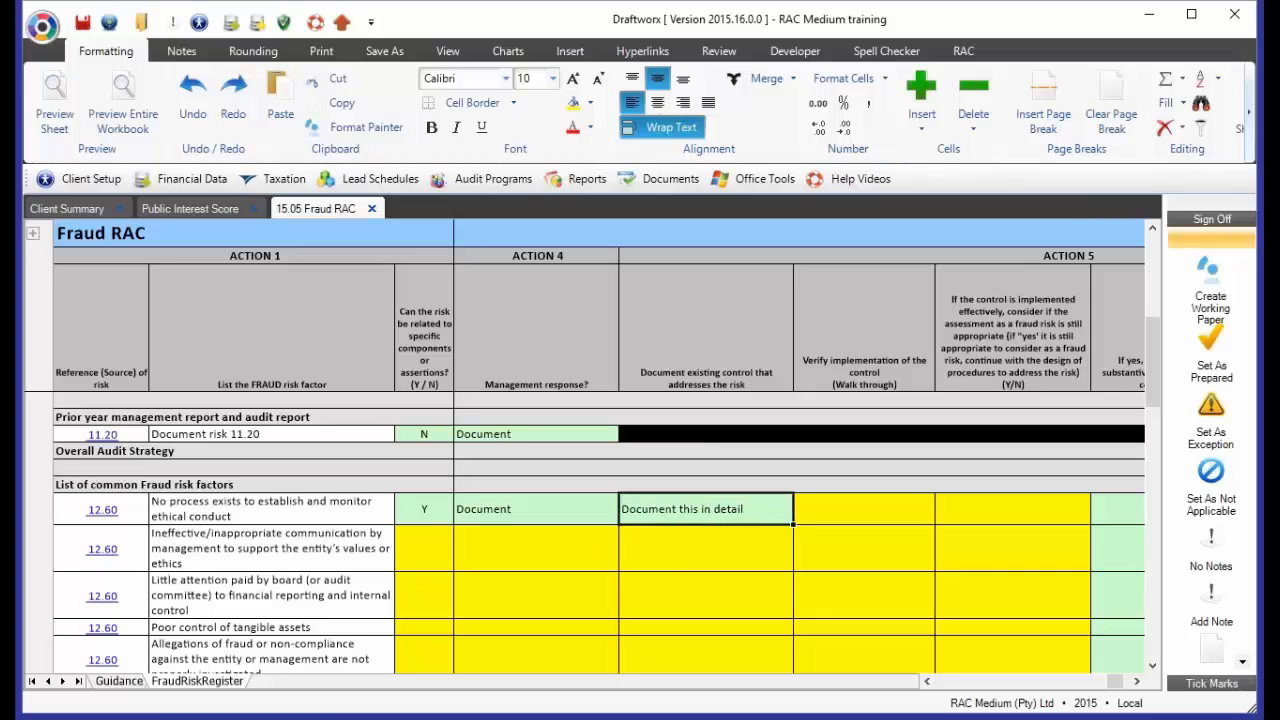
key("Right")
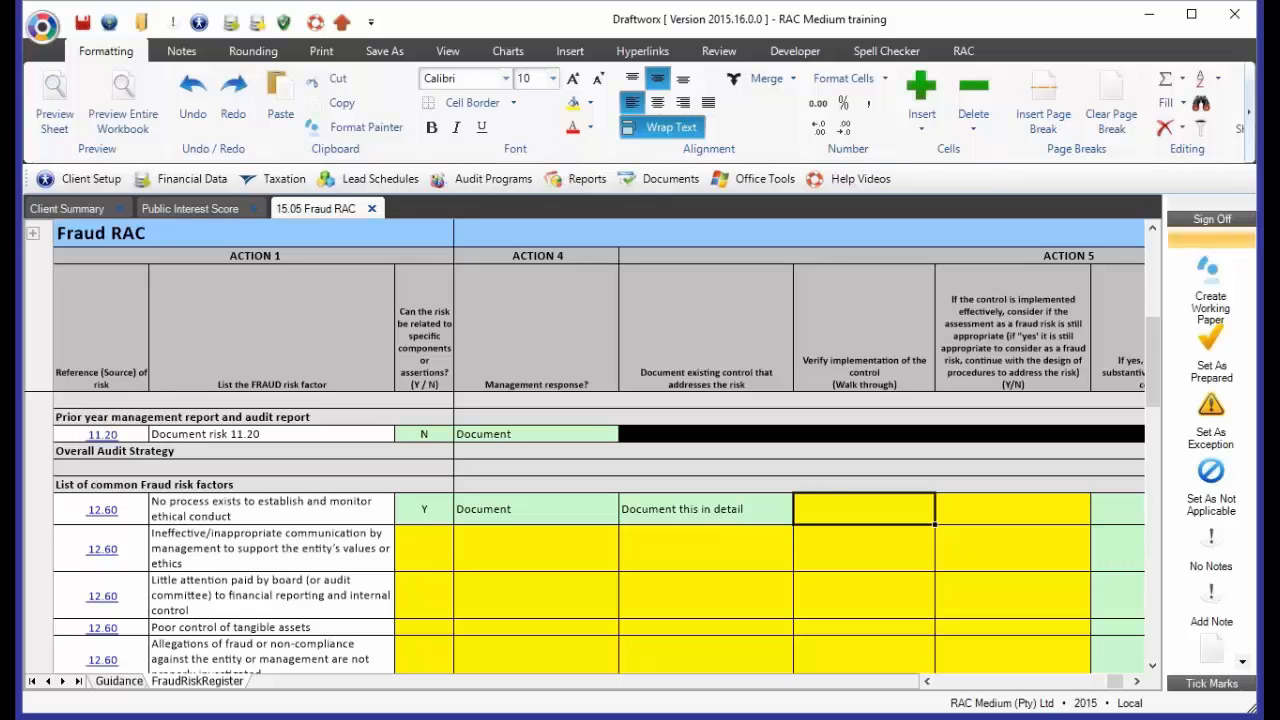
type("Document ")
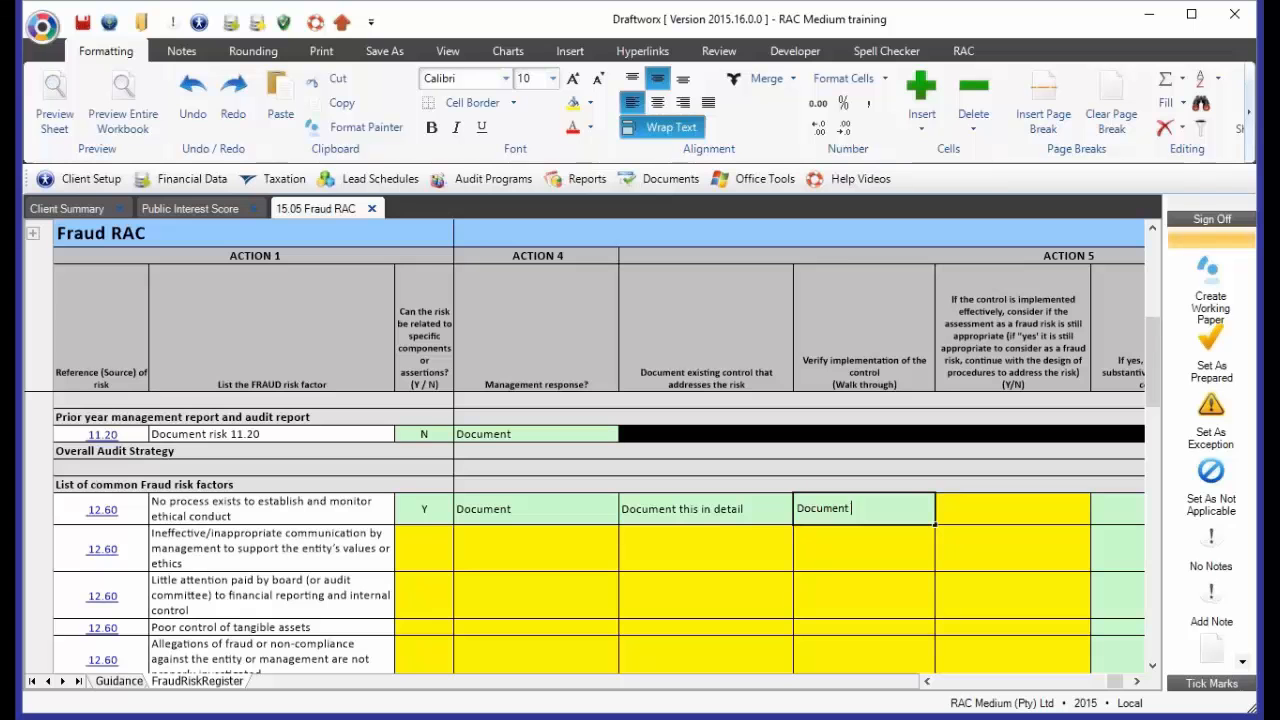
type("the process tat")
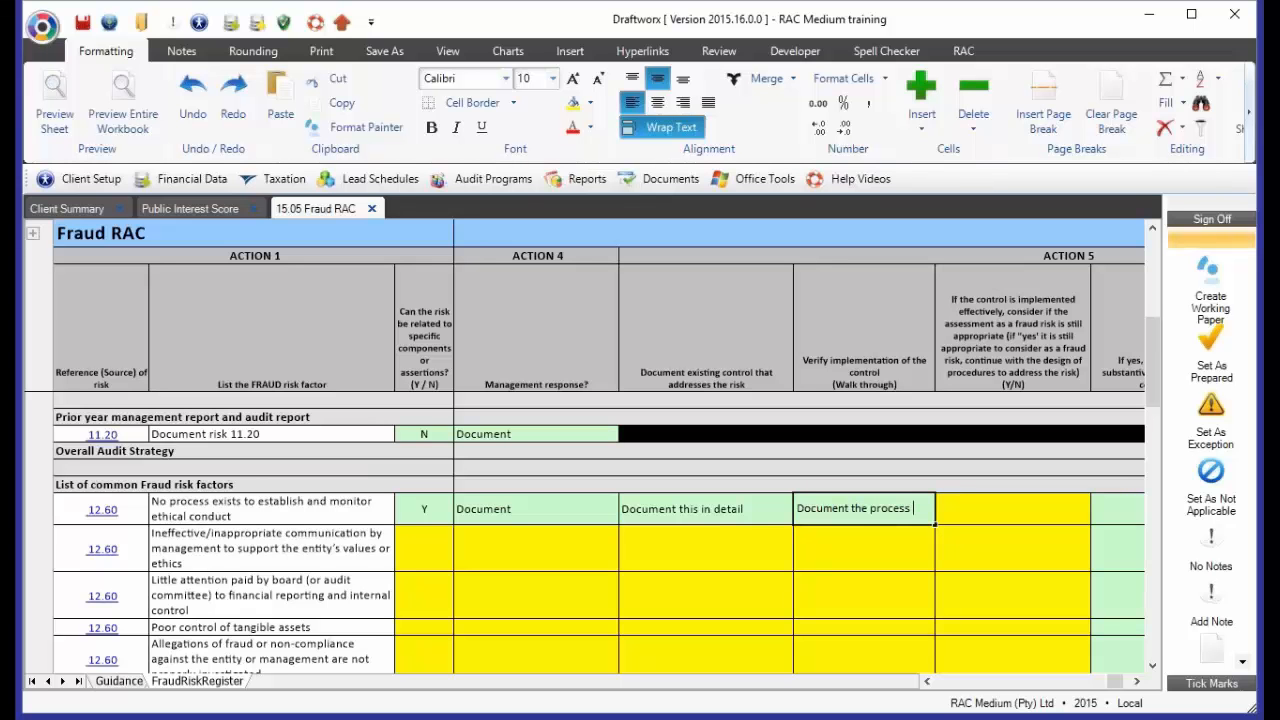
key("BackSpace")
key("BackSpace")
type("hat you ")
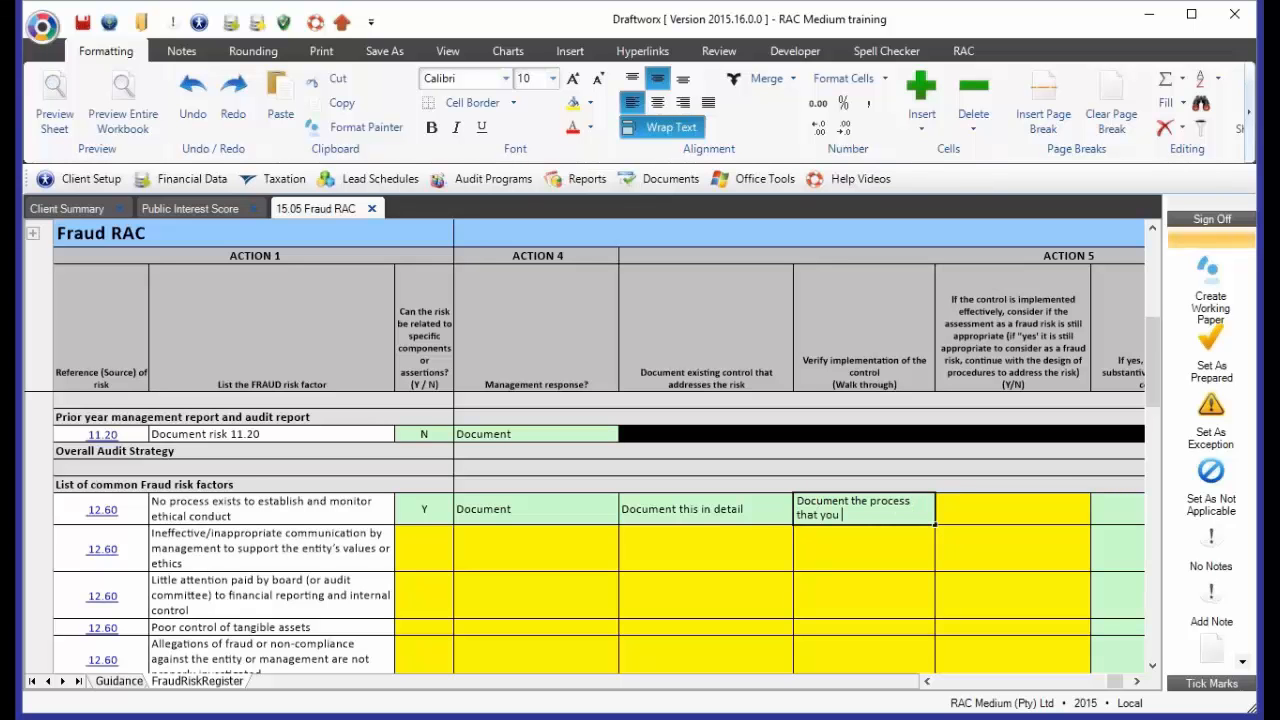
type("followed")
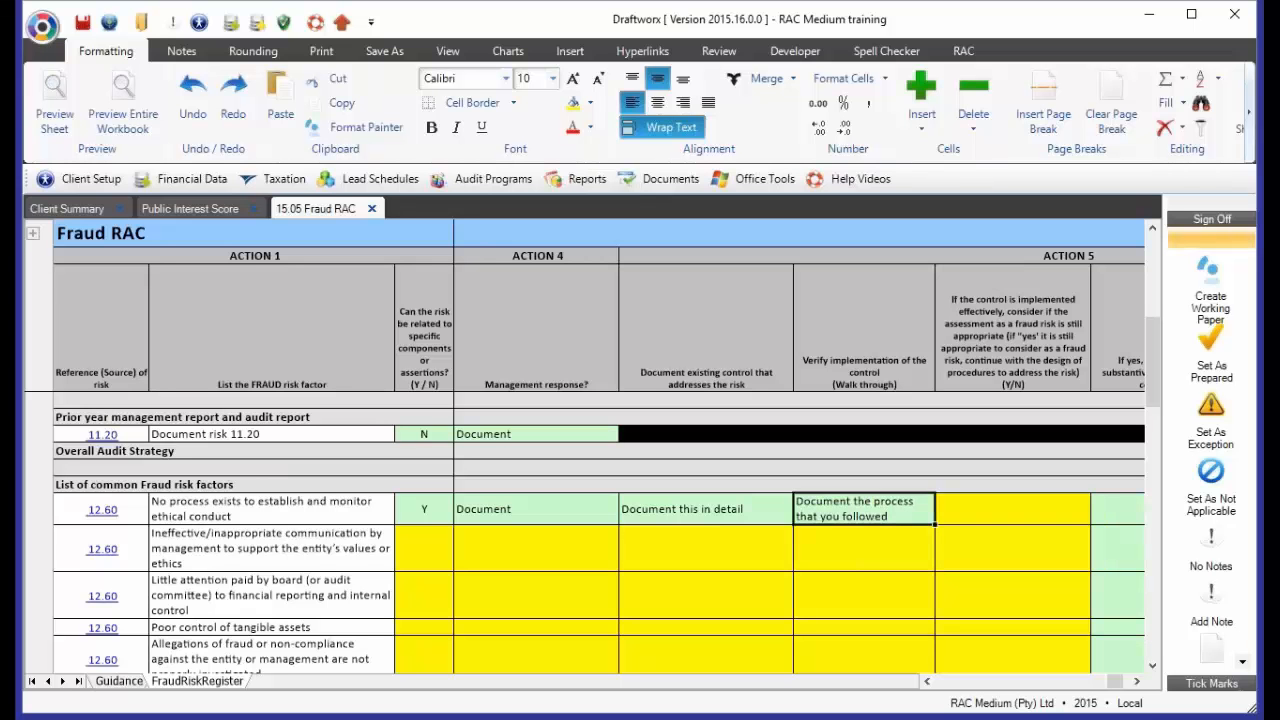
key("Tab")
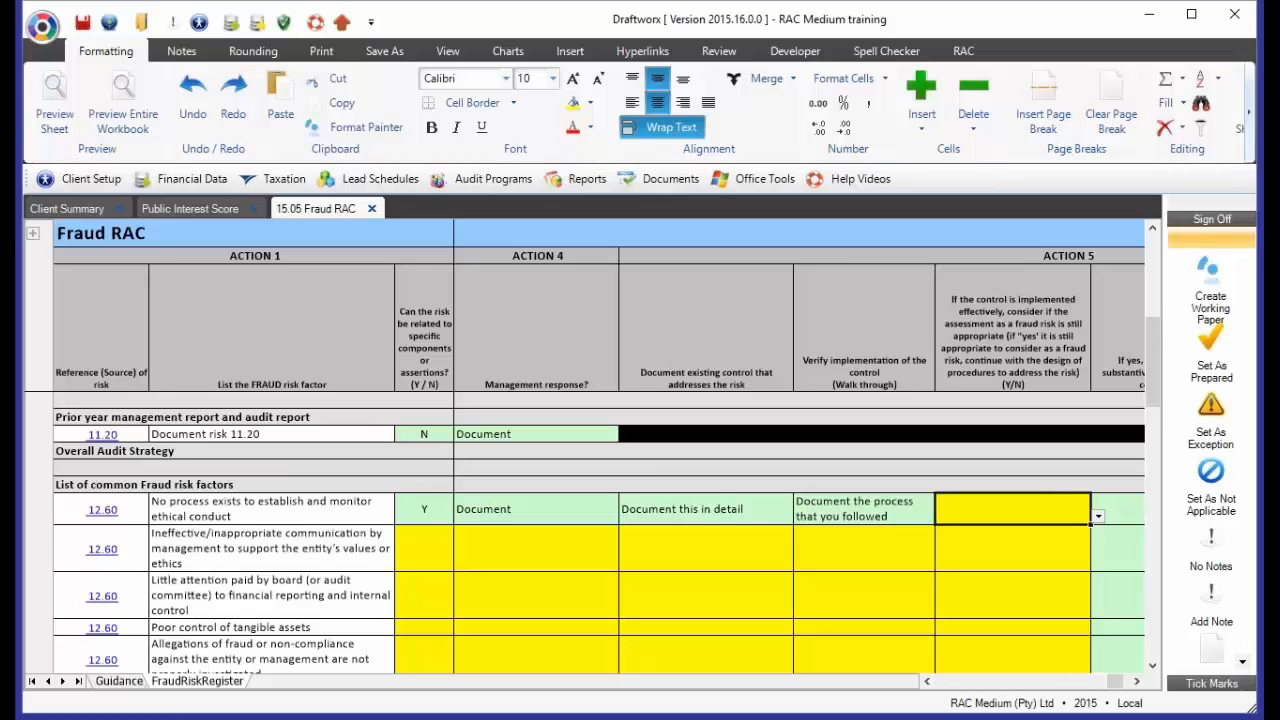
left_click(708, 502)
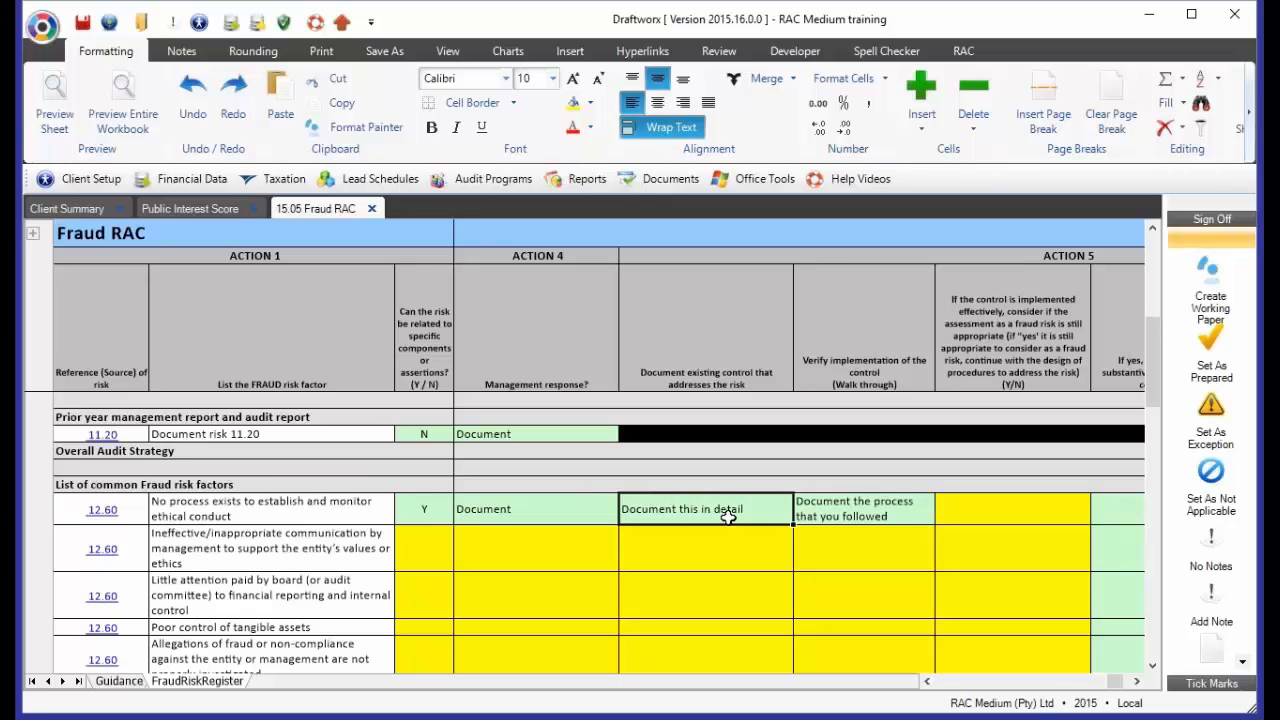
left_click(865, 516)
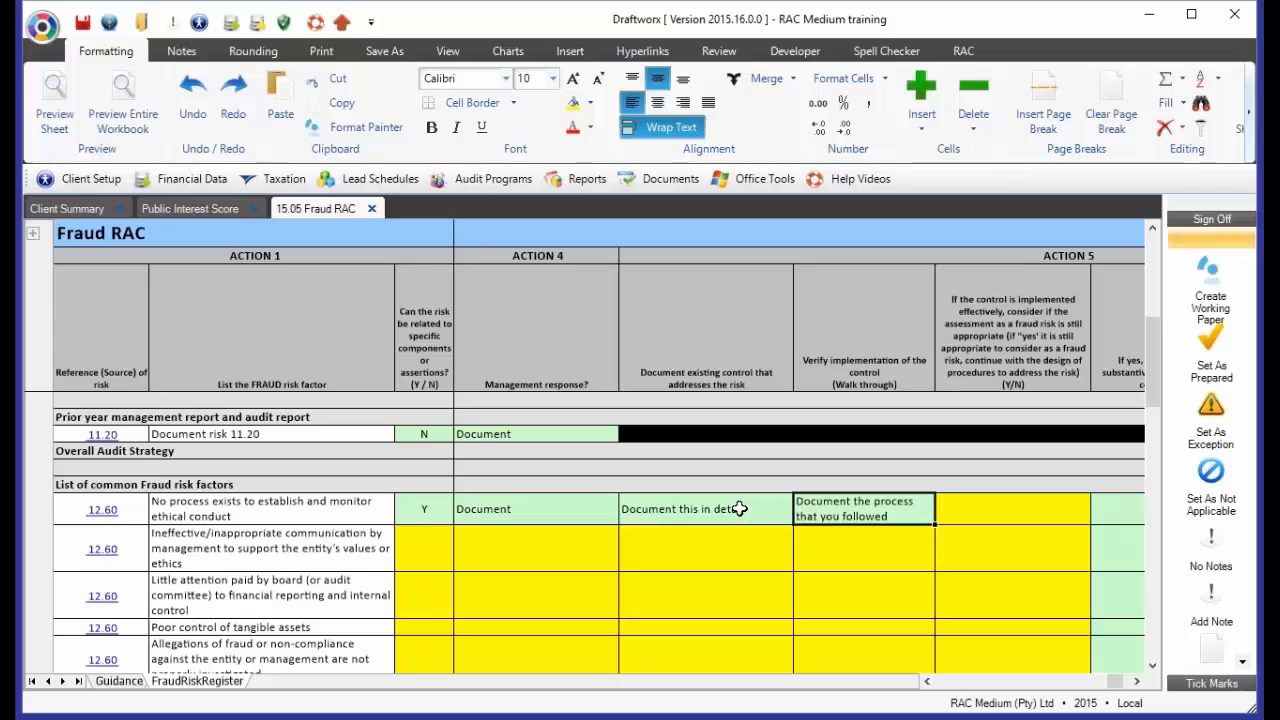
left_click_drag(734, 507, 821, 508)
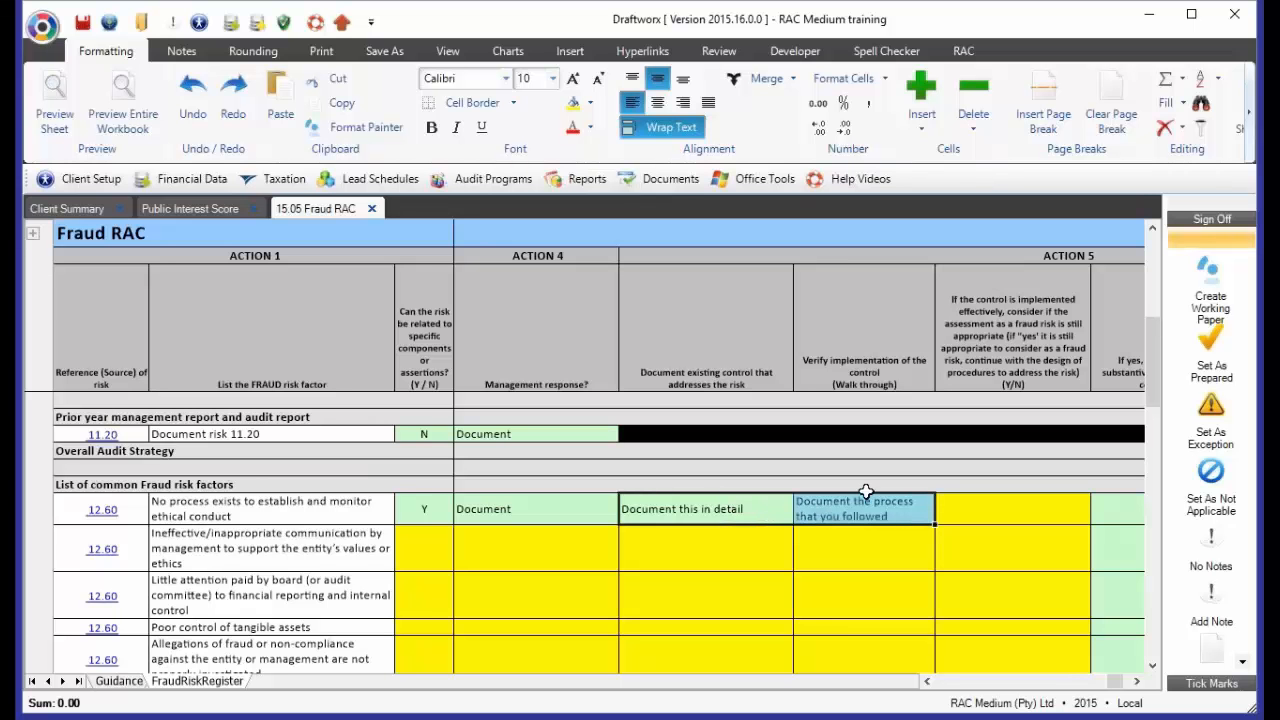
Try Y for whether the ethical conduct risk's fraud assessment is still appropriate in Action 5, and settle on N
left_click(1013, 523)
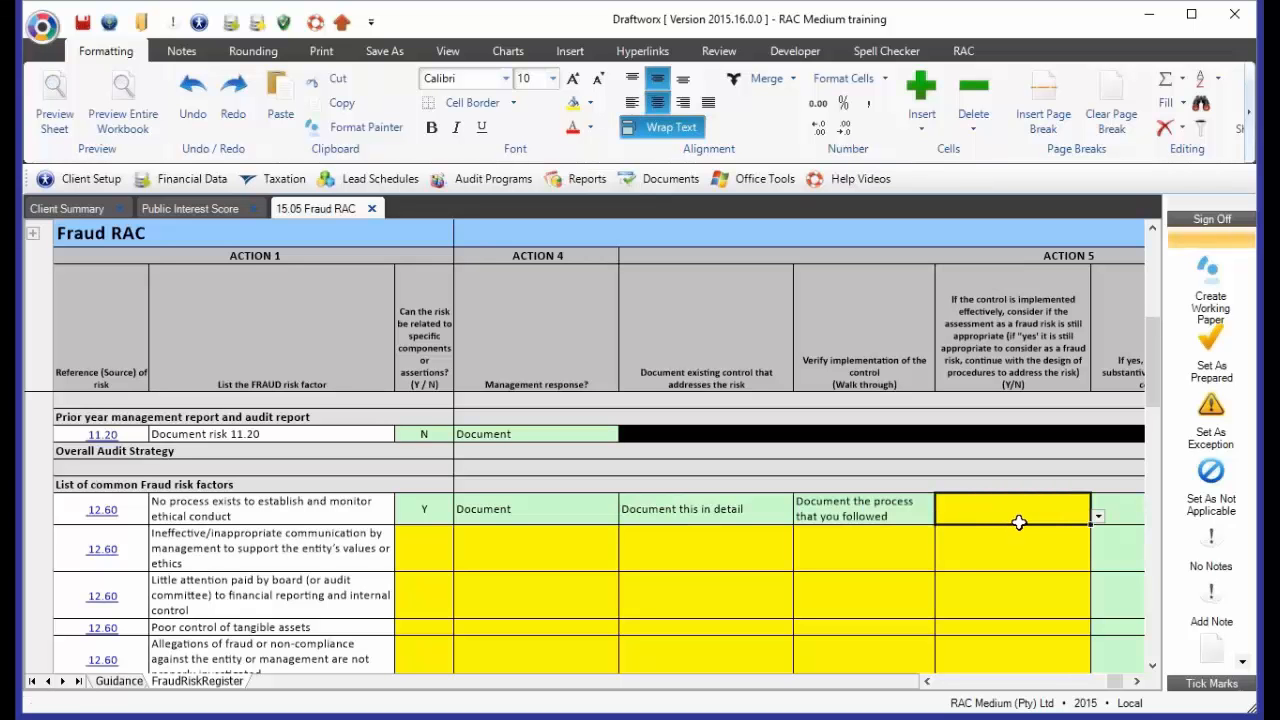
type("Y")
key("Return")
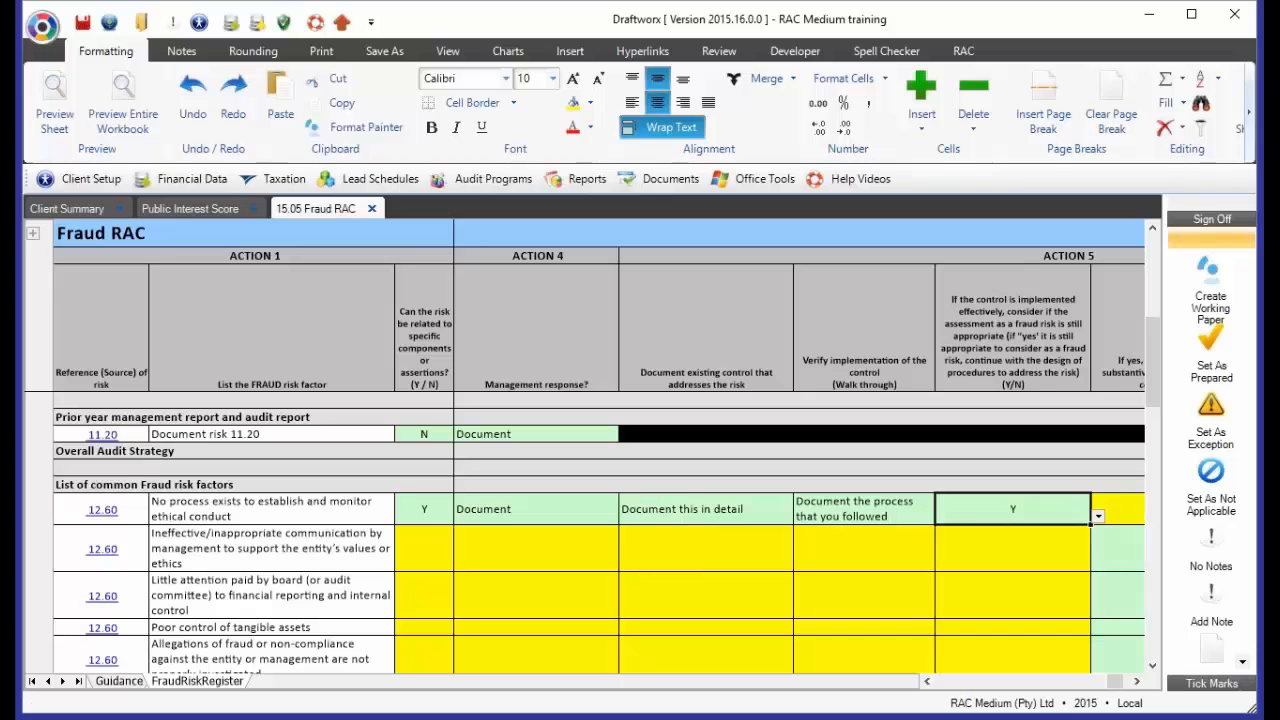
type("N")
key("Return")
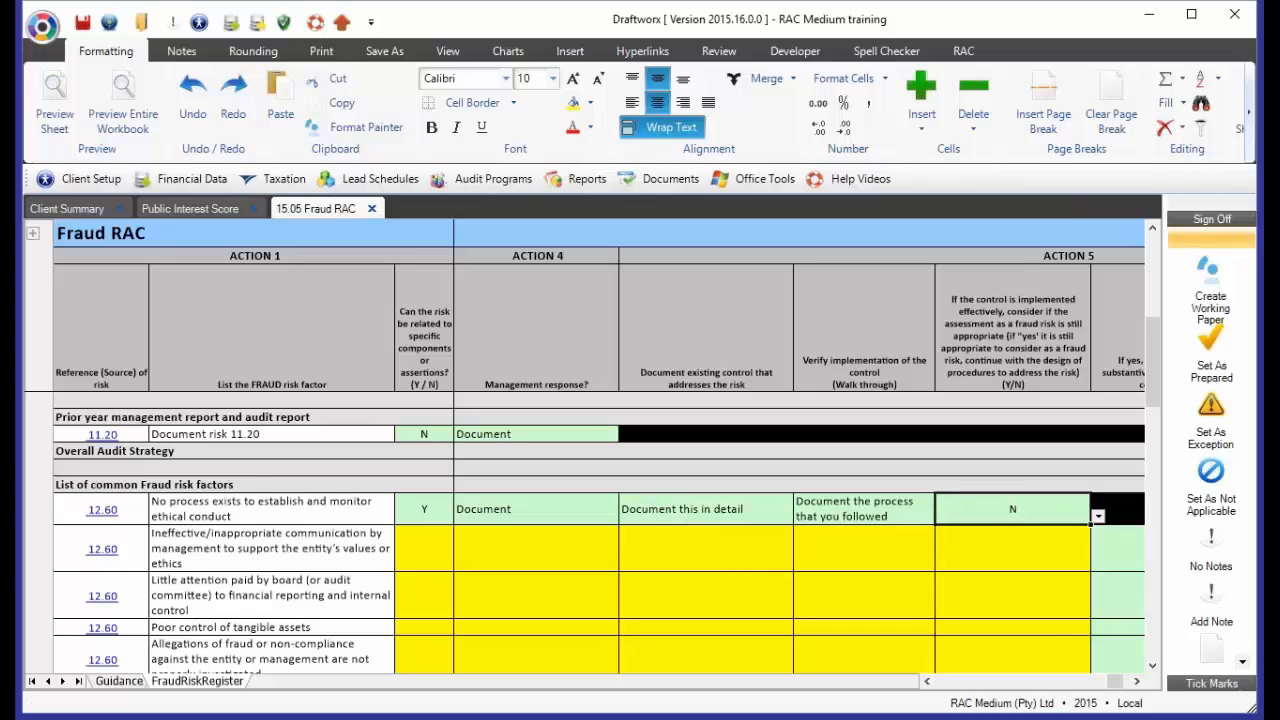
Enter Y for whether the fraud assessment of the ineffective communication risk is still appropriate in Action 5
key("Down")
type("Y")
key("Return")
key("Up")
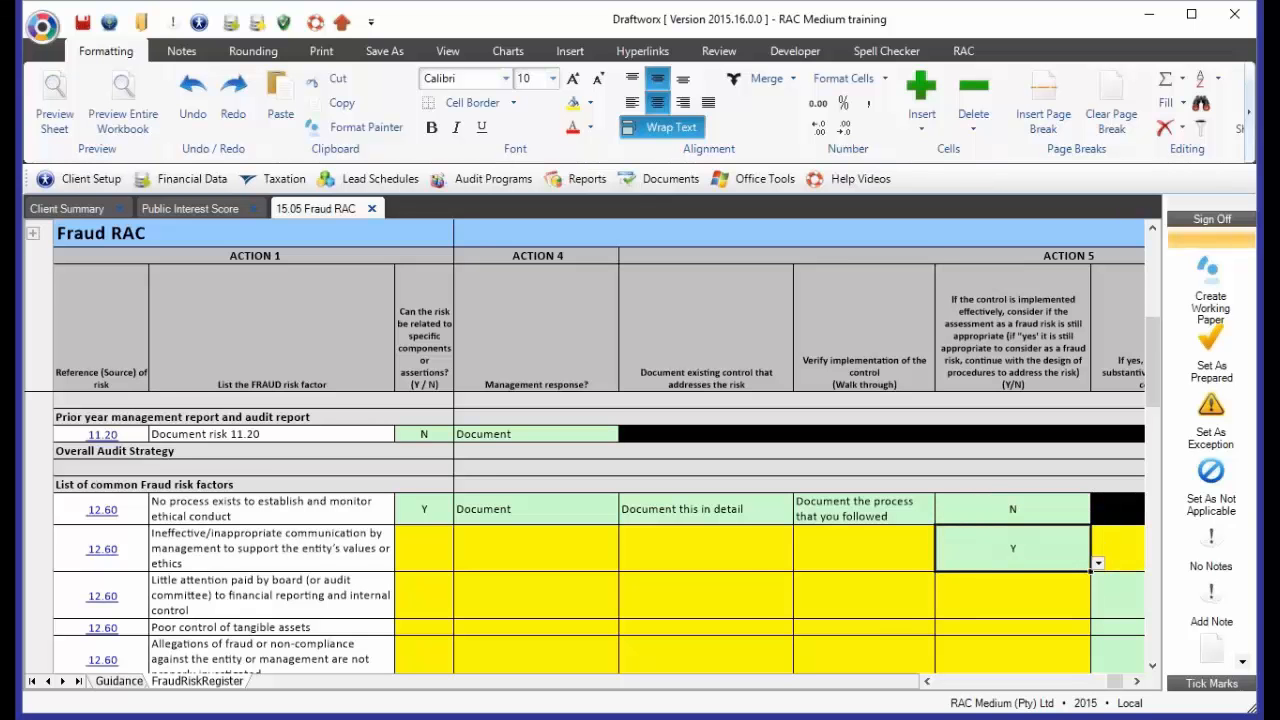
Compare which remaining Action 5 fields are required for the ethical conduct risk and the ineffective communication risk
key("Right")
key("Right")
key("Right")
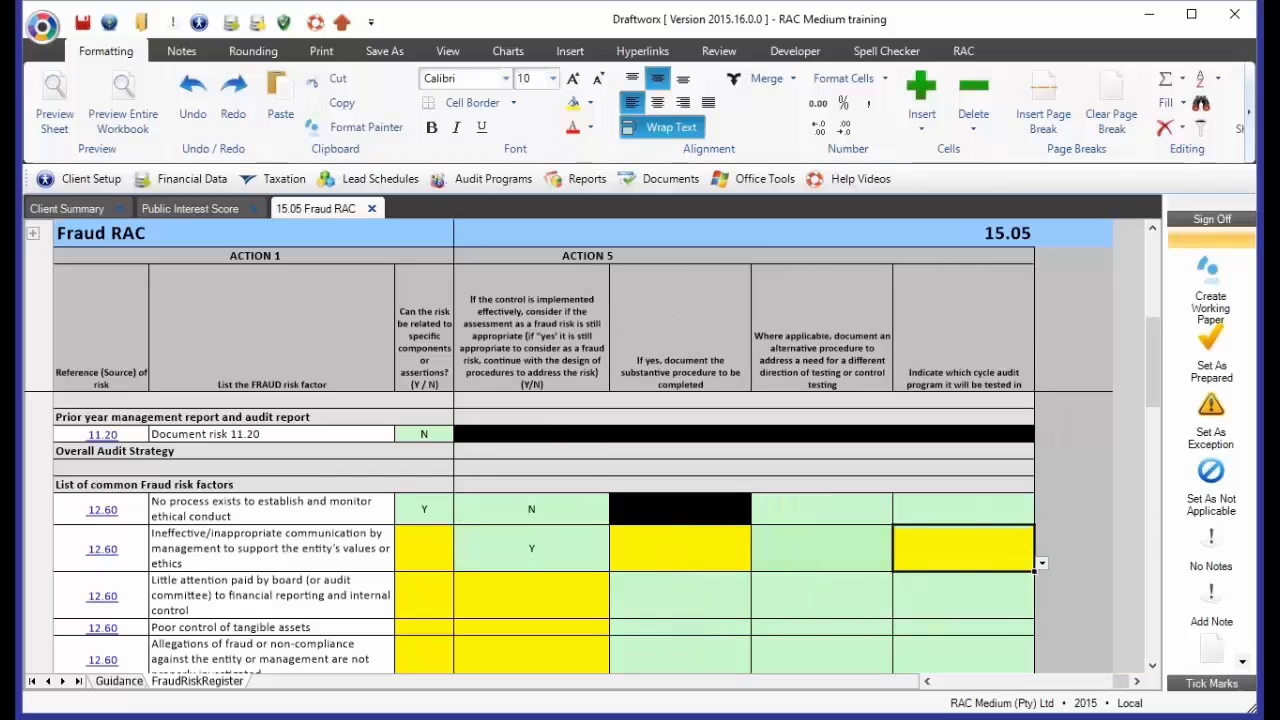
key("Left")
key("Left")
key("Left")
key("Up")
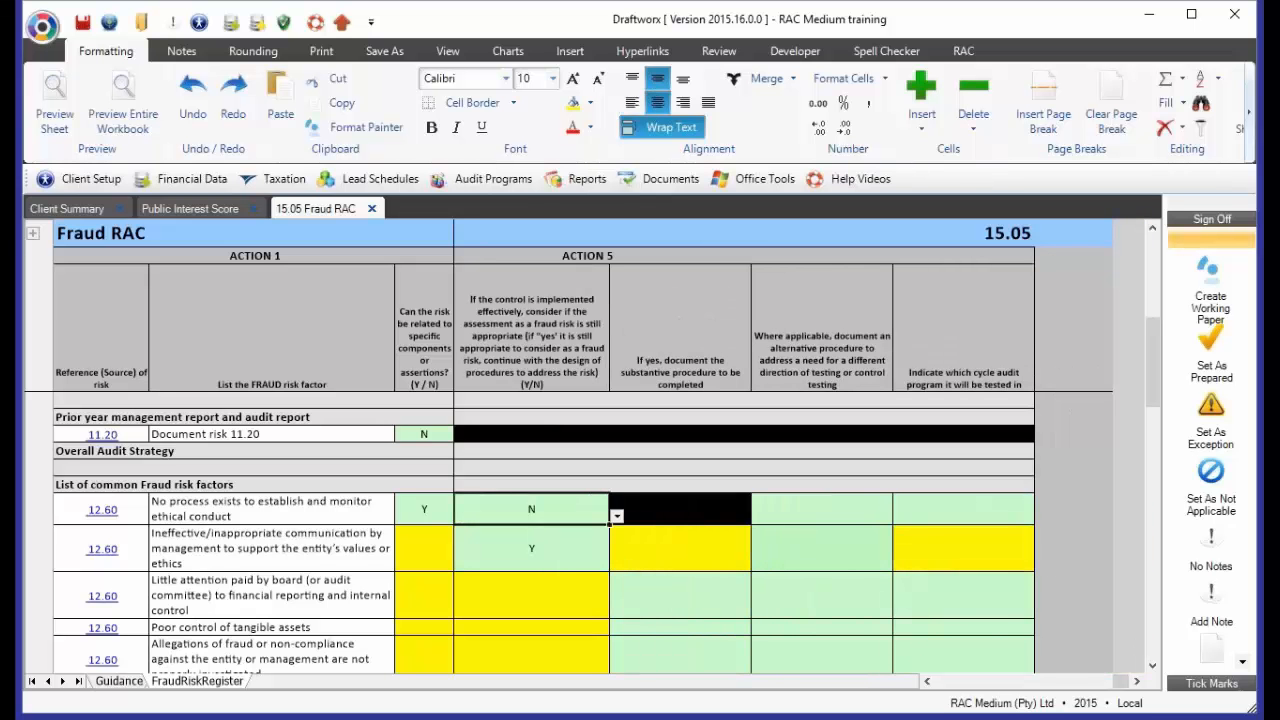
key("Right")
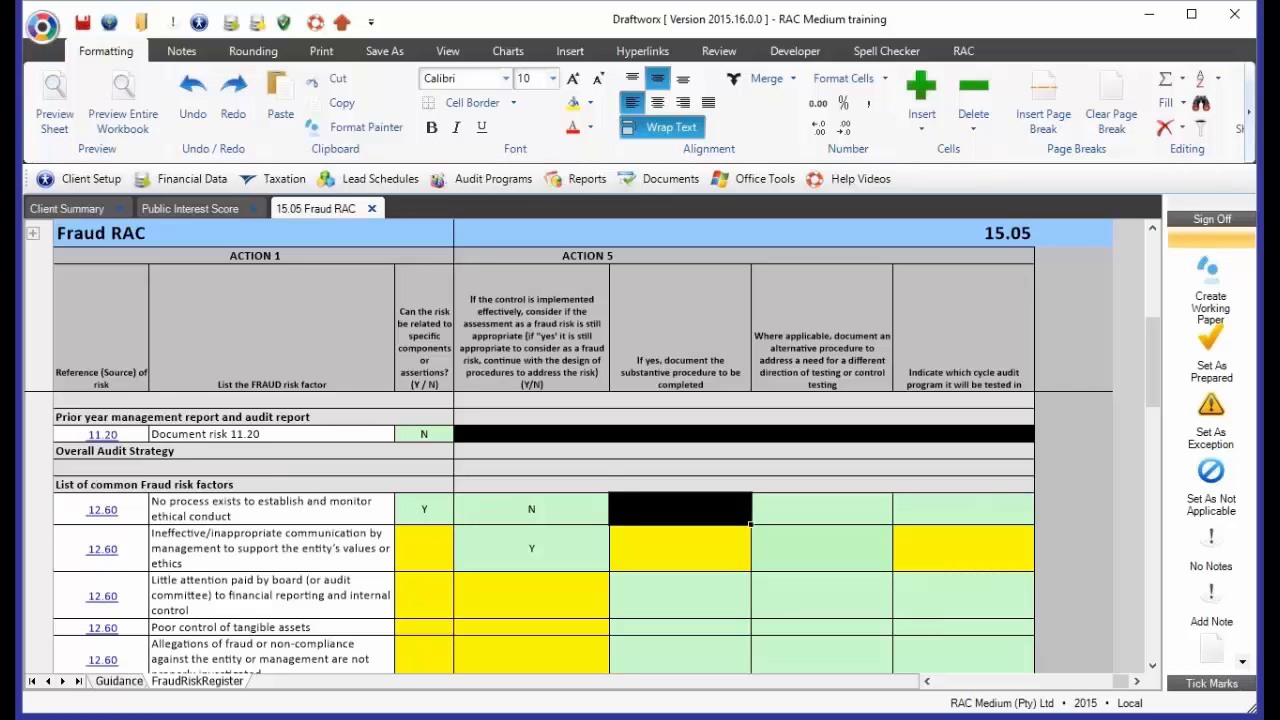
key("Right")
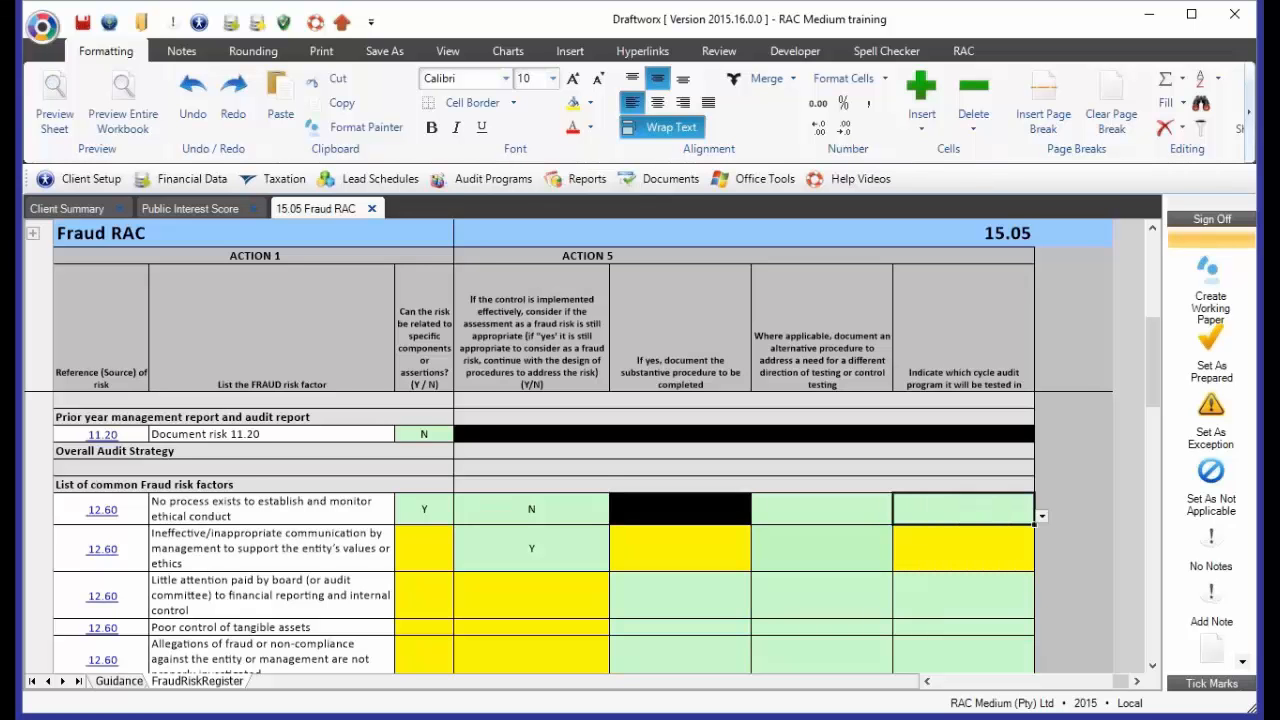
key("Left")
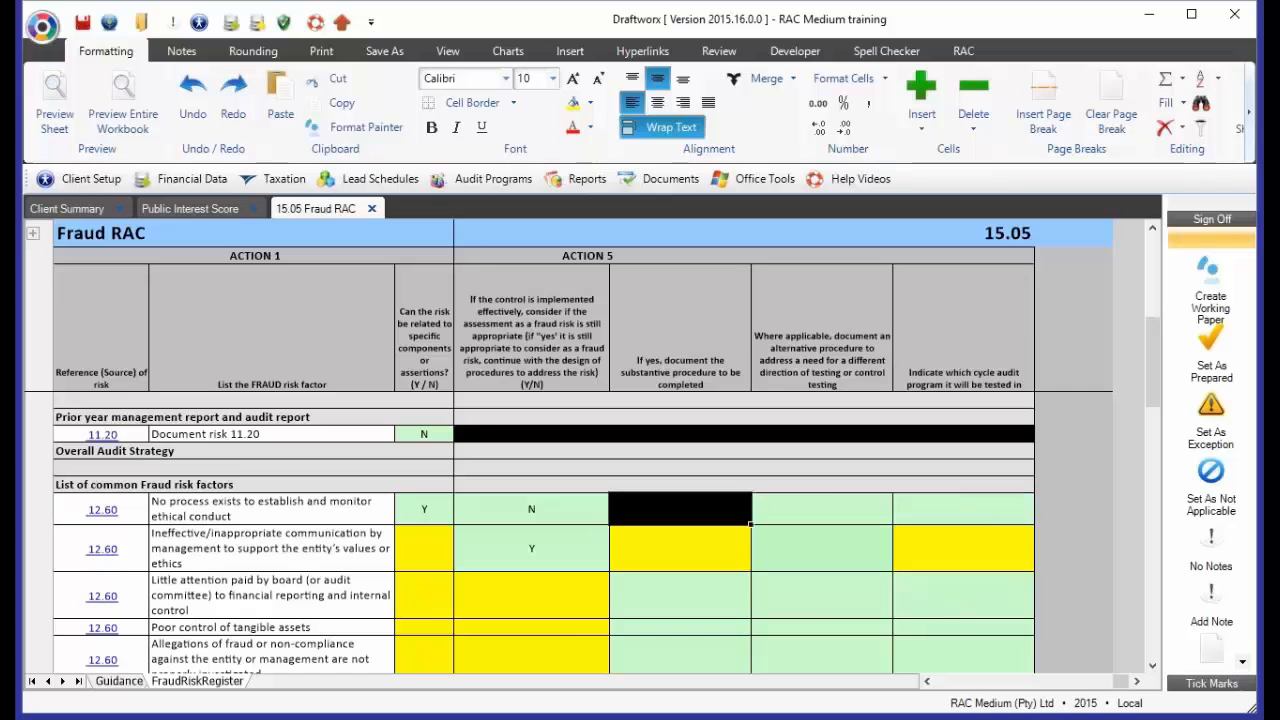
key("Left")
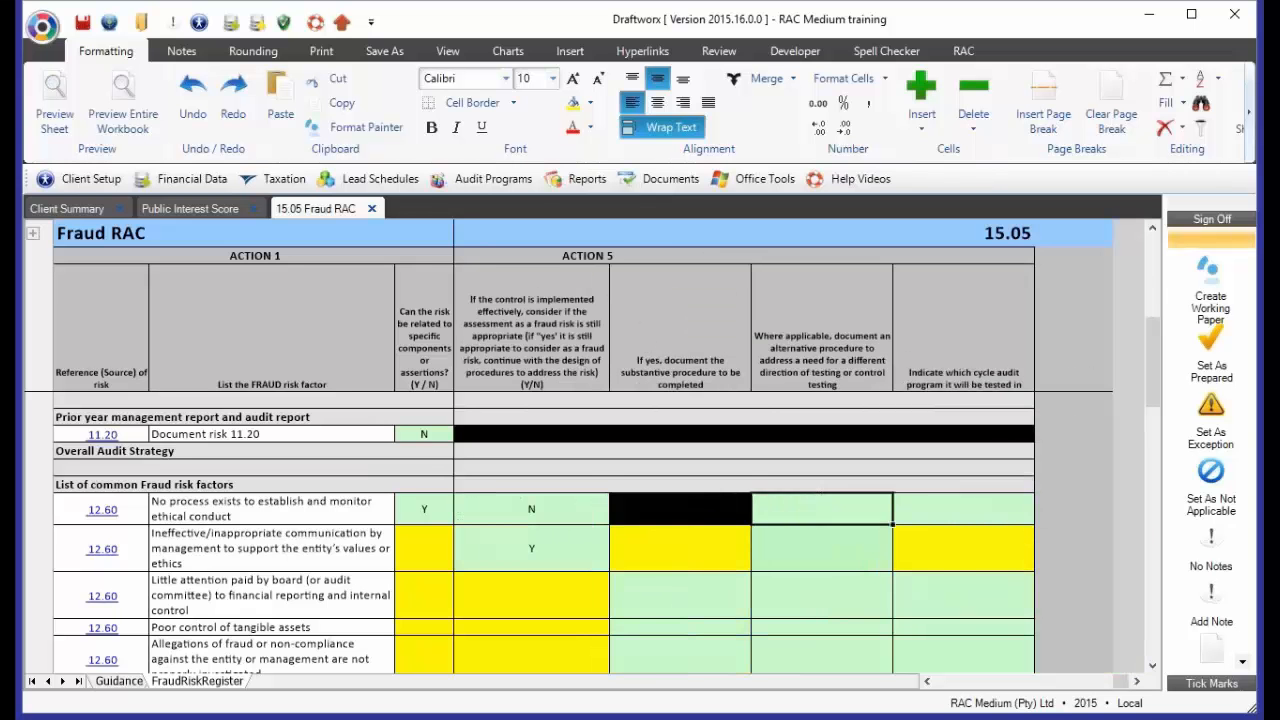
Enter "Document an audit procedure" as the substantive procedure for the ineffective communication risk
key("Down")
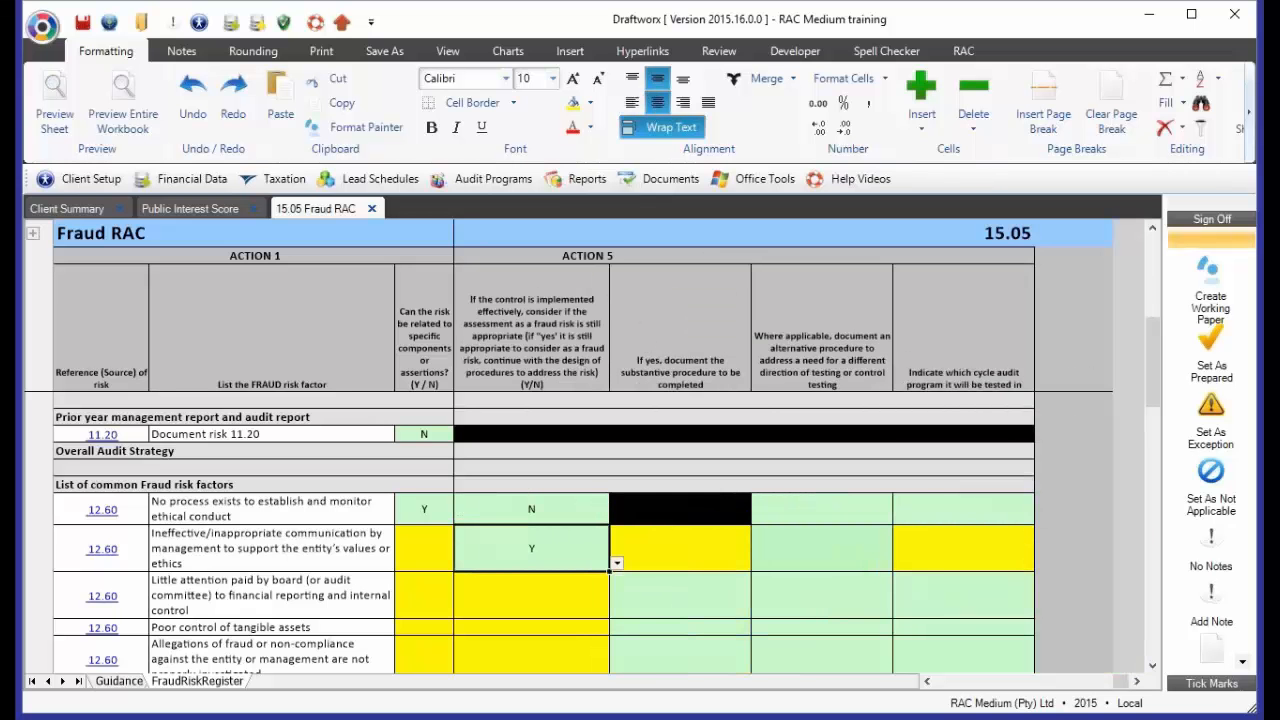
key("Right")
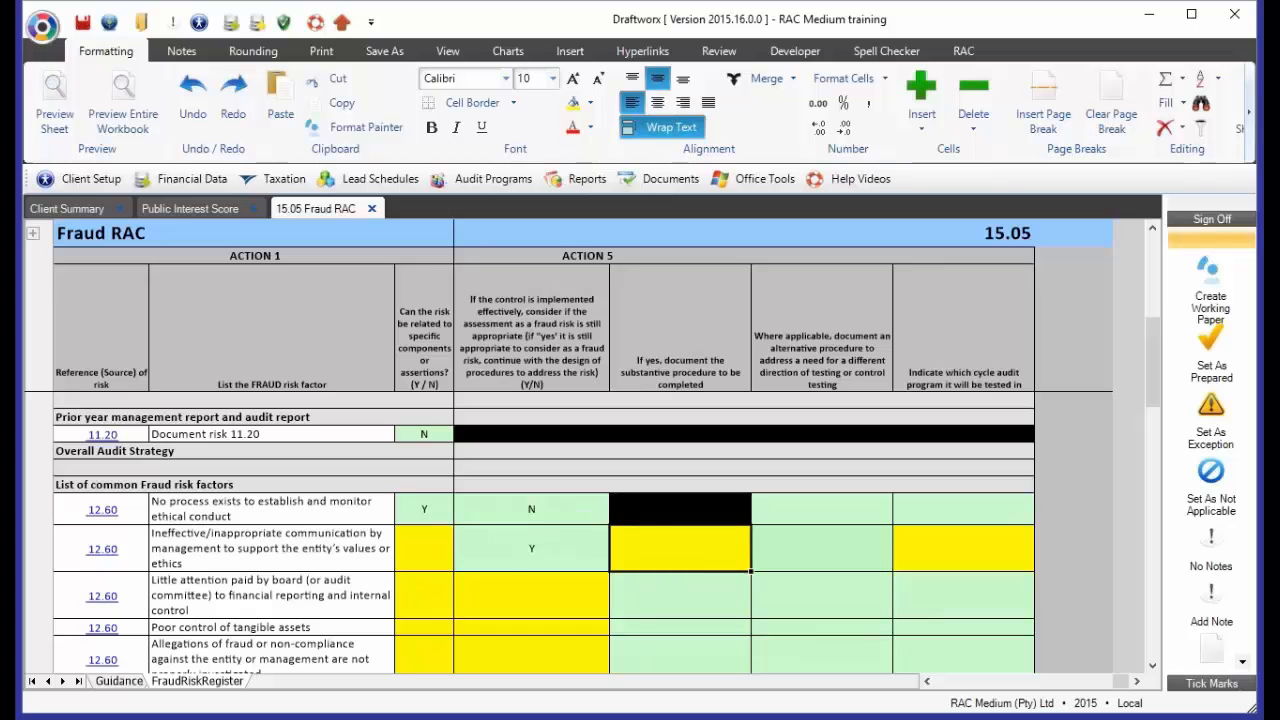
type("Document")
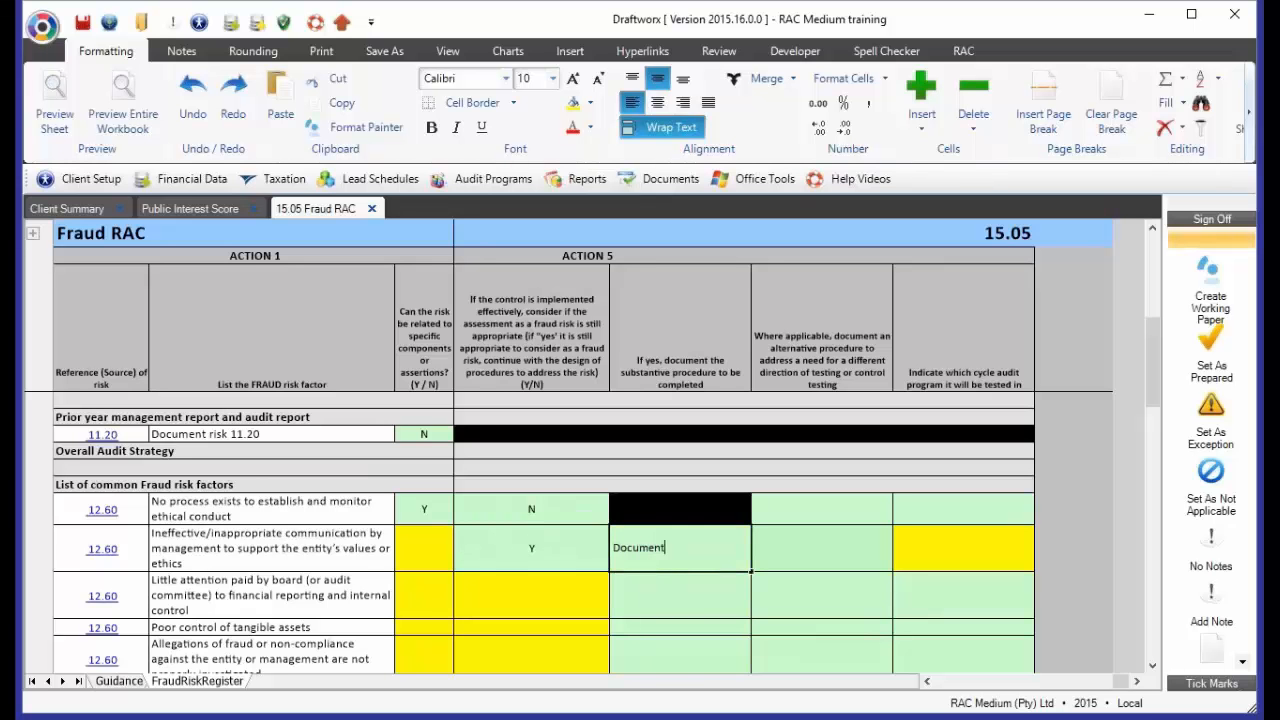
type(" an audit procedure")
key("Return")
key("Up")
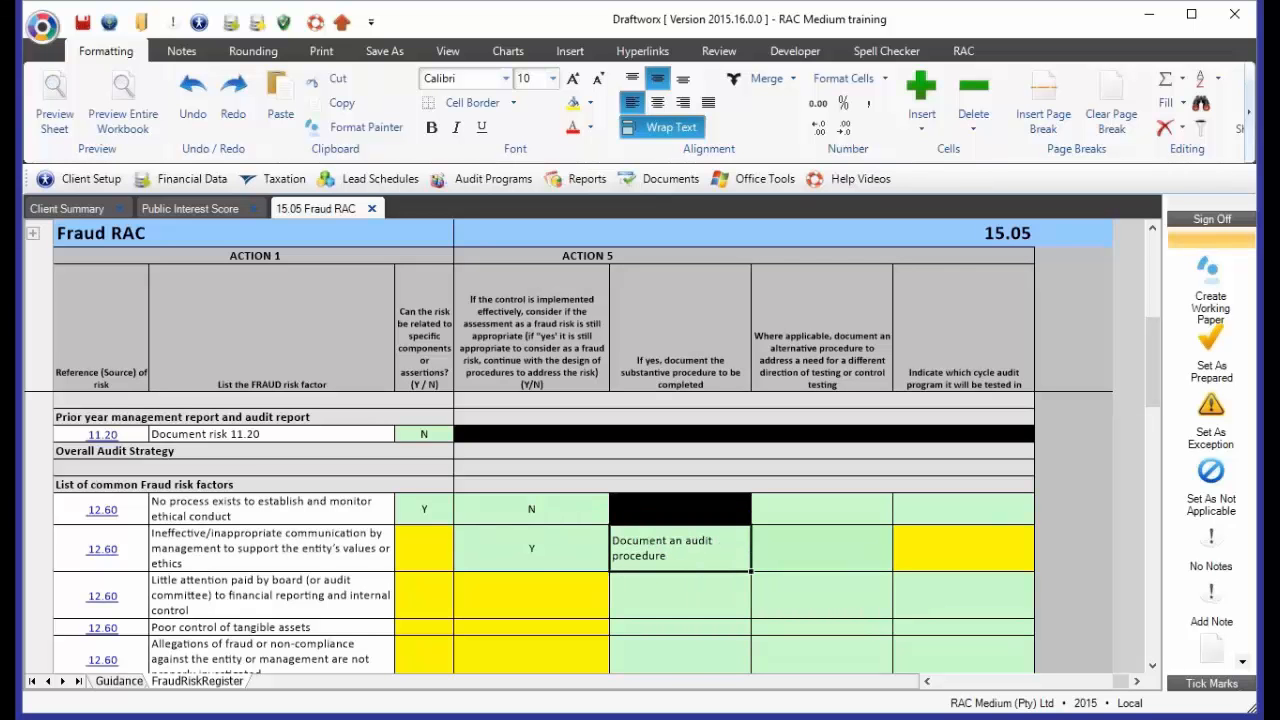
Enter "Document an alternative" as the alternative procedure for the ineffective communication risk
key("Right")
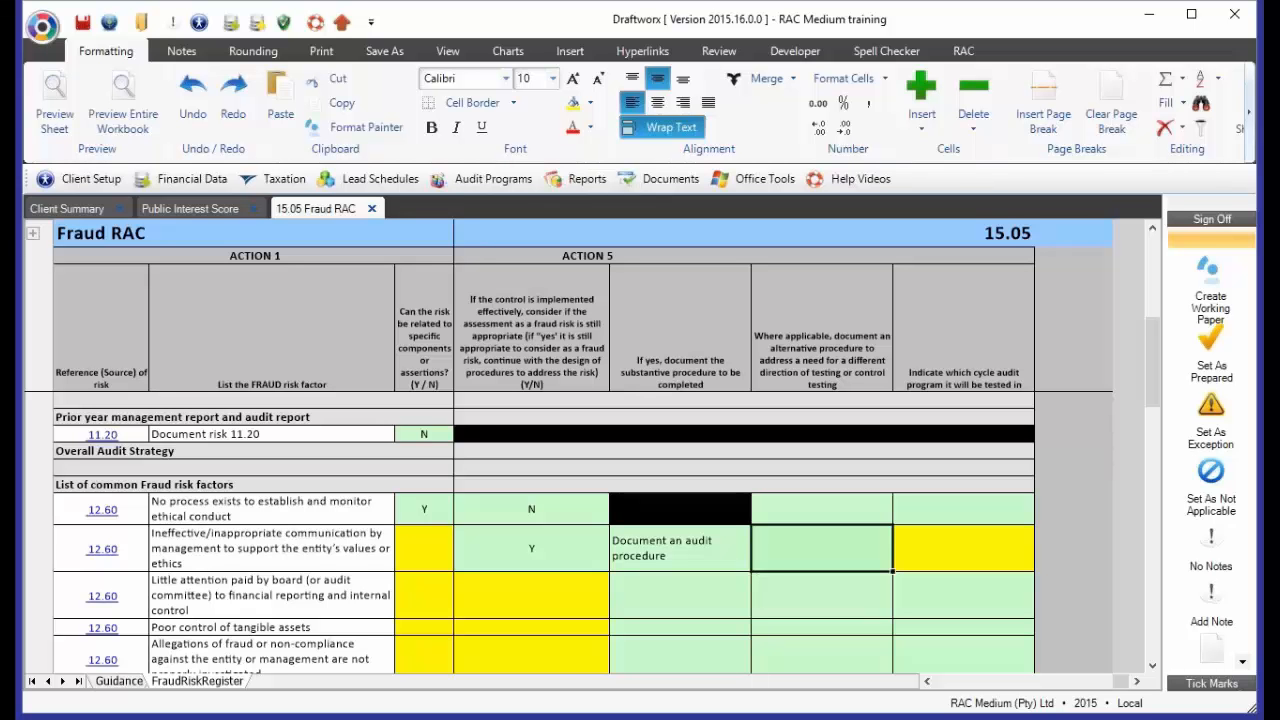
type("D")
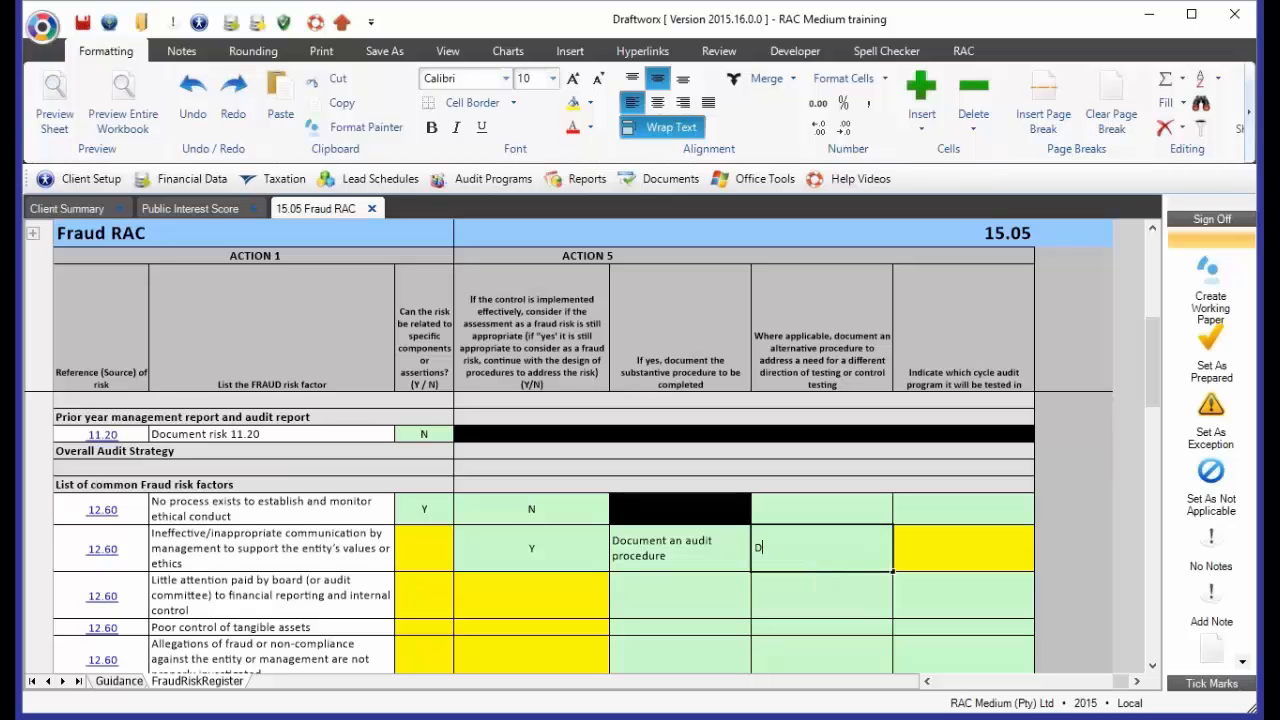
type("ocument an alternative")
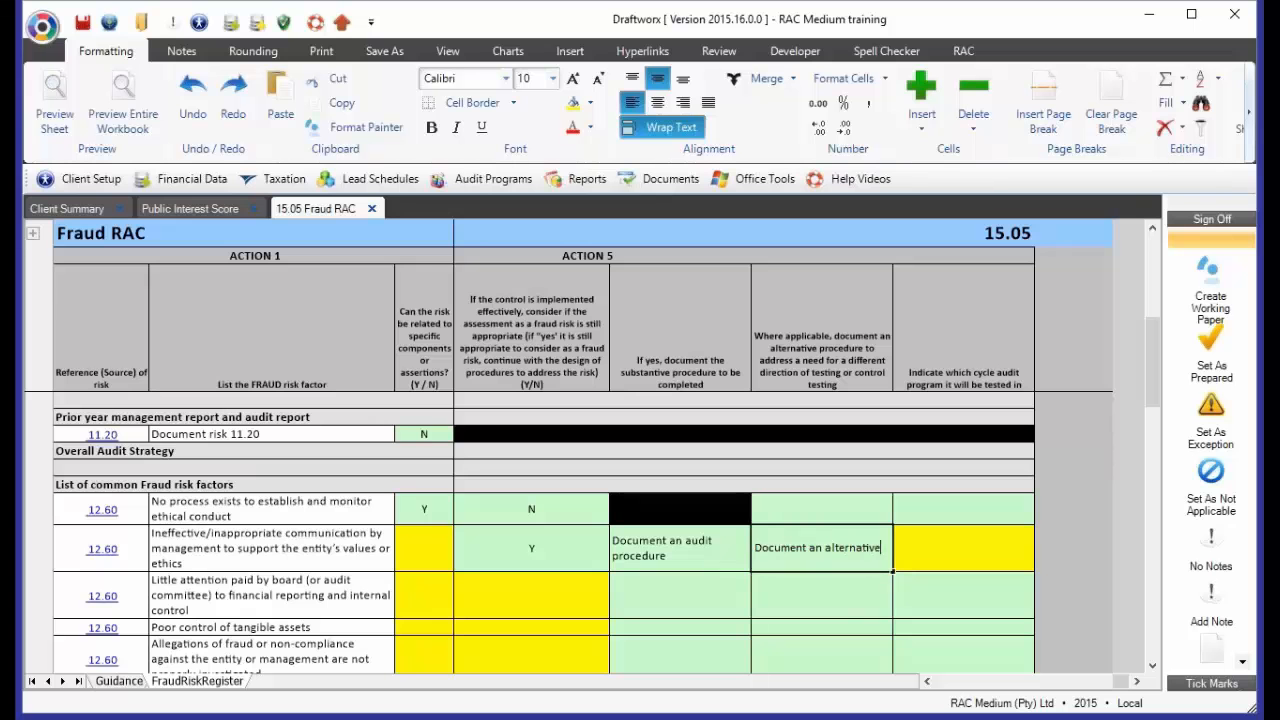
key("Return")
key("Up")
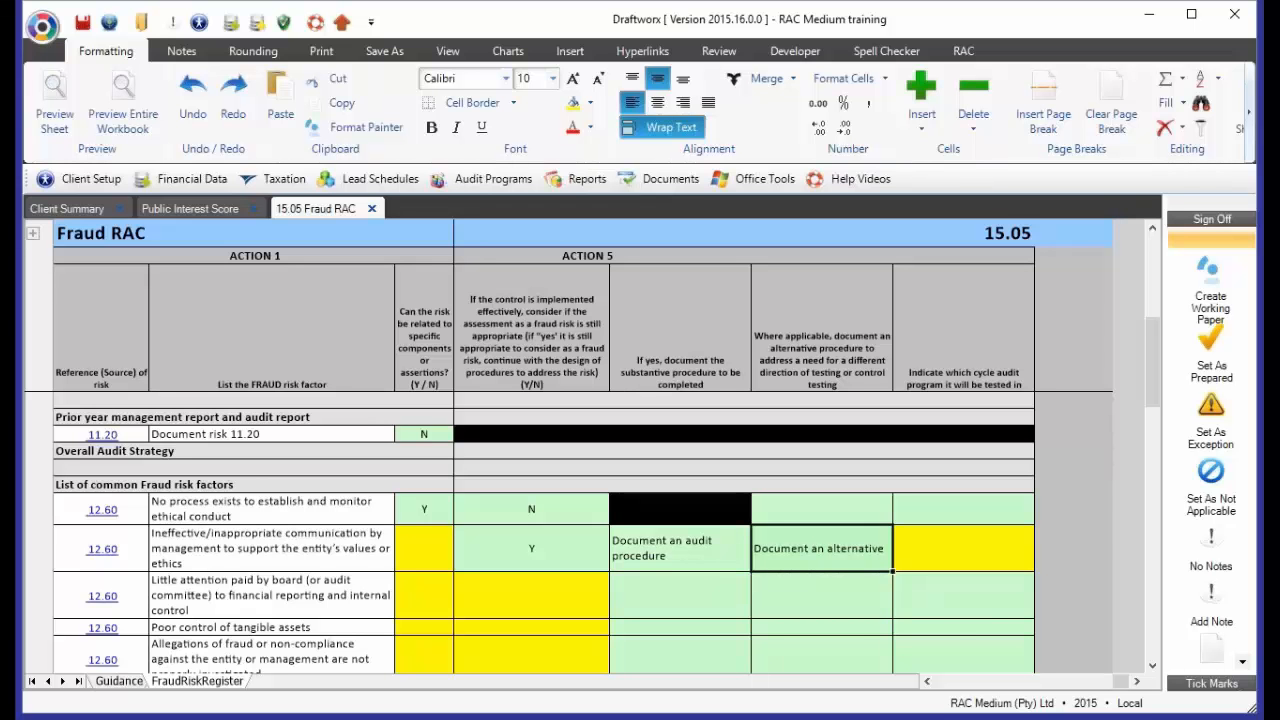
Choose Trade And Other Receivables as the cycle audit program in which the ineffective communication risk is tested
key("Tab")
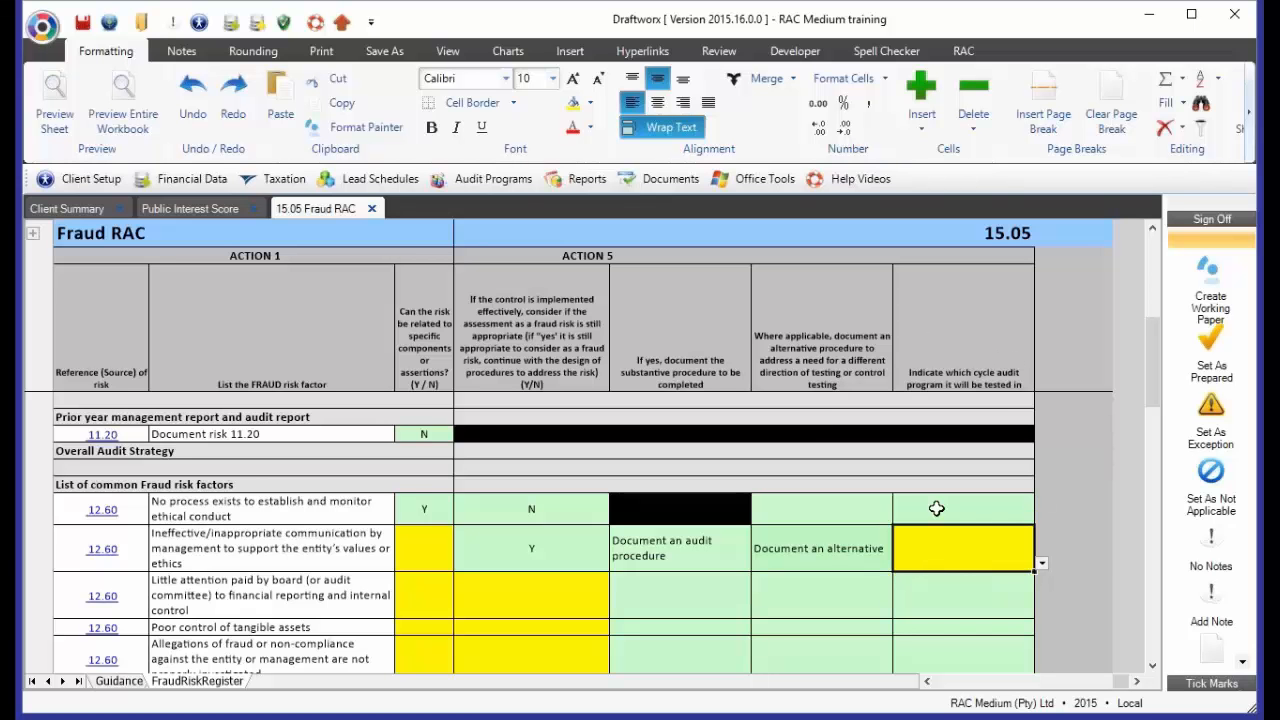
left_click(710, 549)
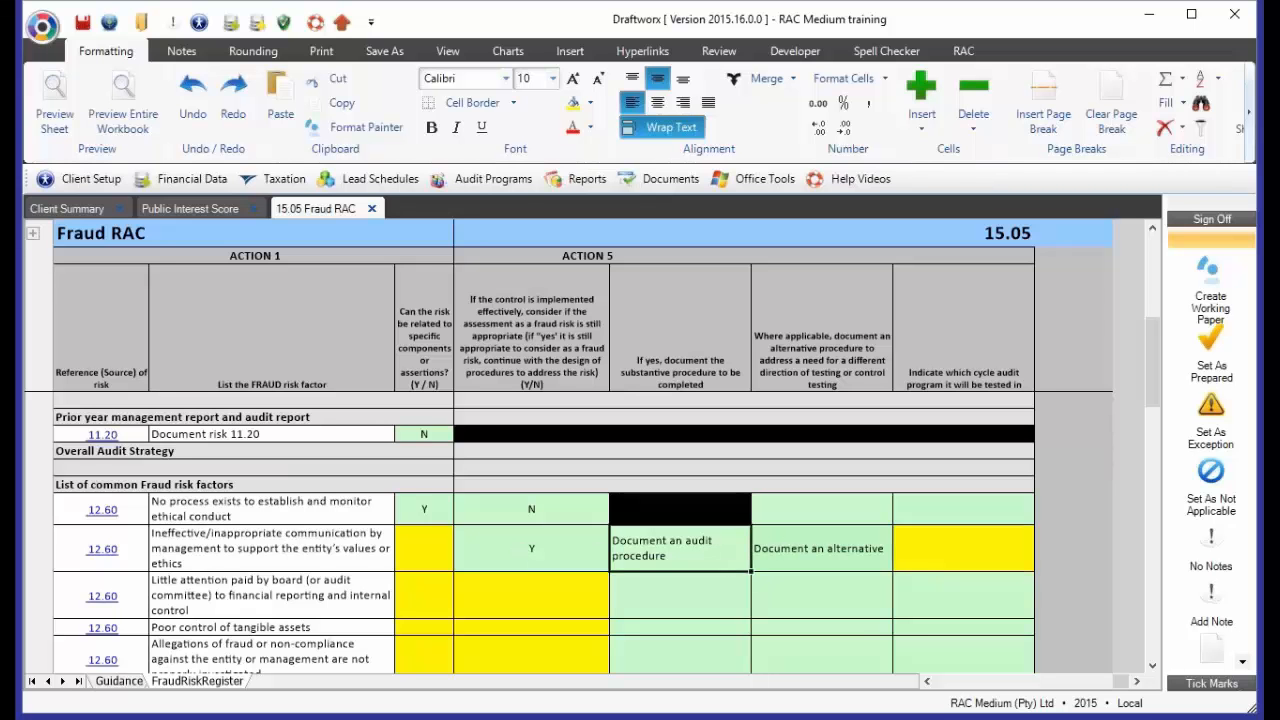
left_click(808, 549)
left_click(706, 557)
left_click(775, 549)
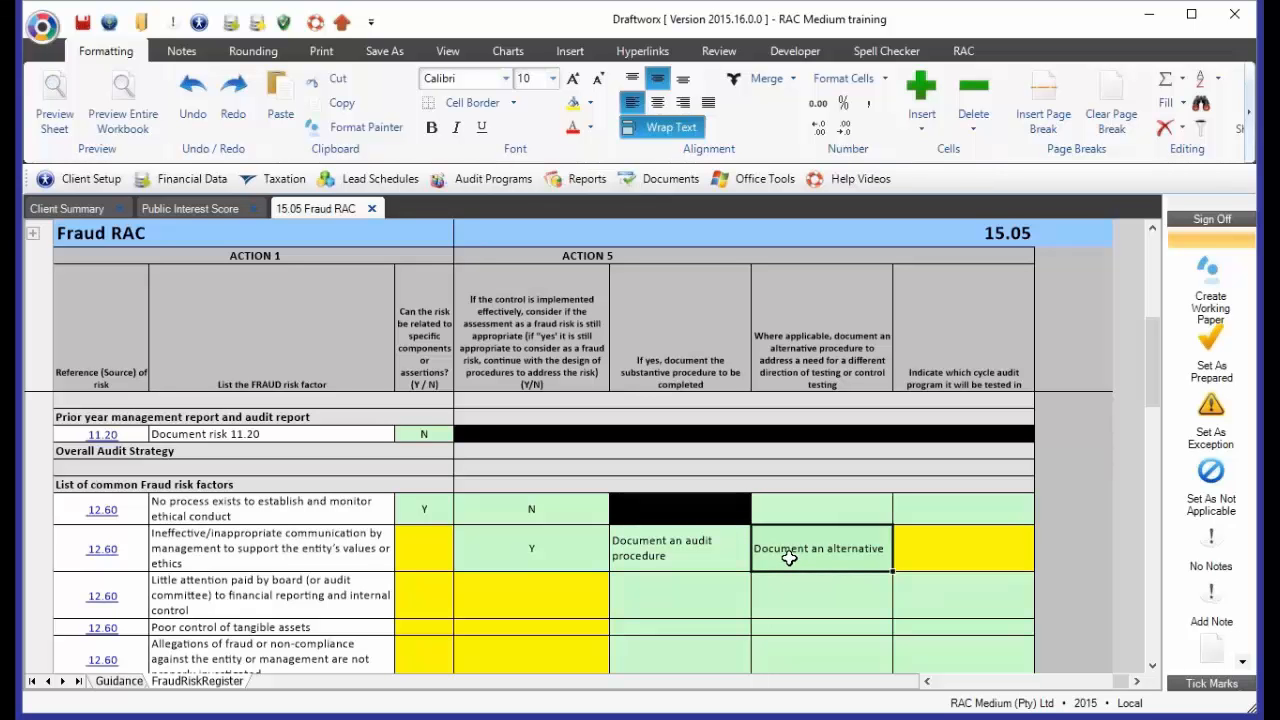
left_click(980, 545)
left_click(1041, 565)
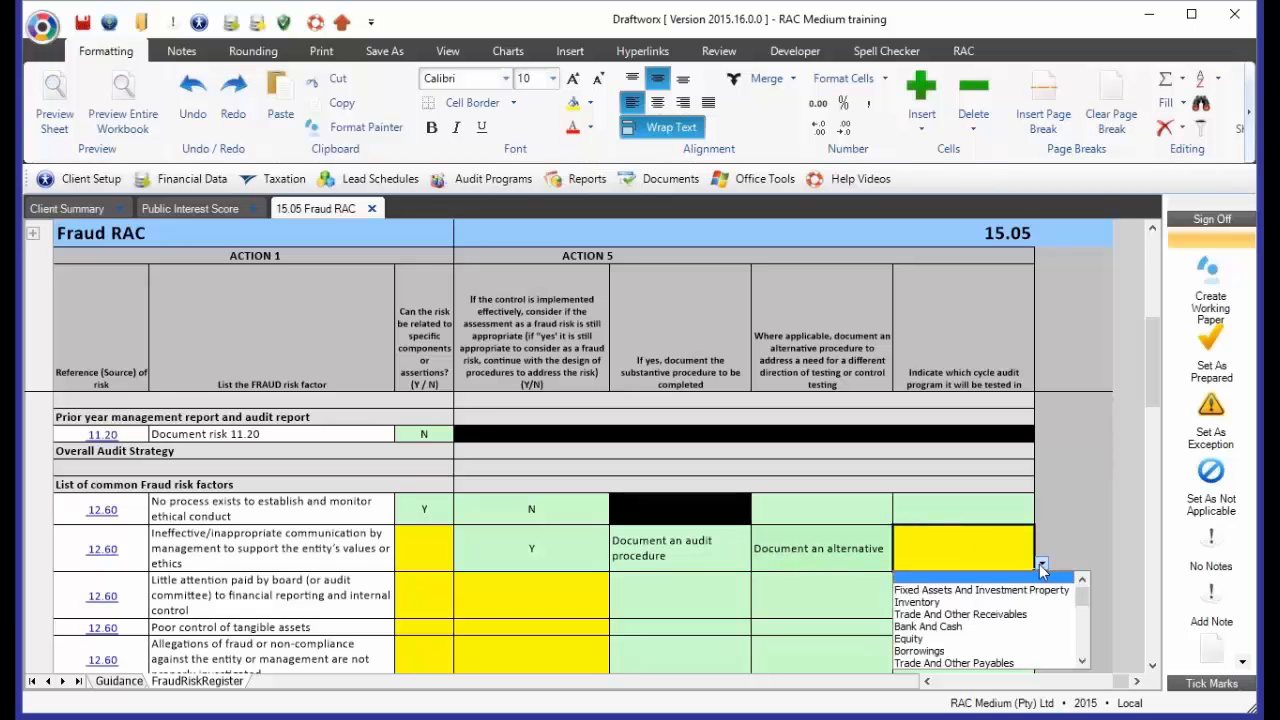
left_click(975, 614)
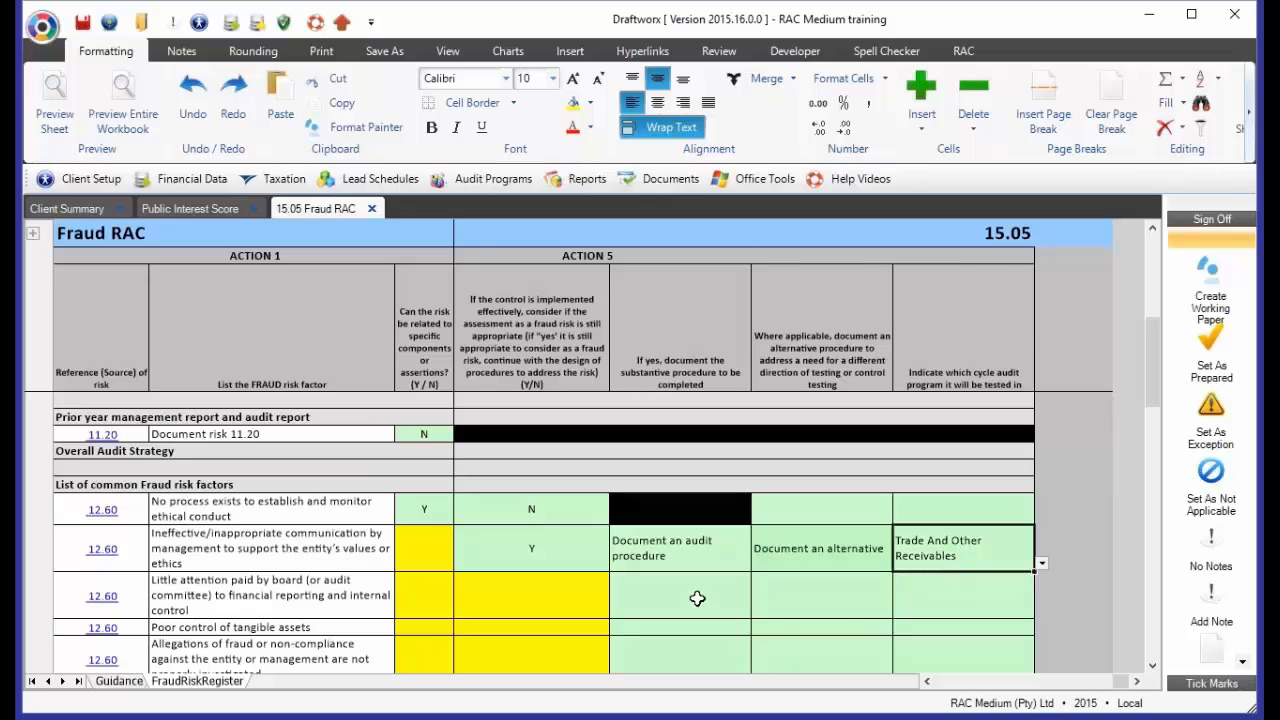
left_click(927, 681)
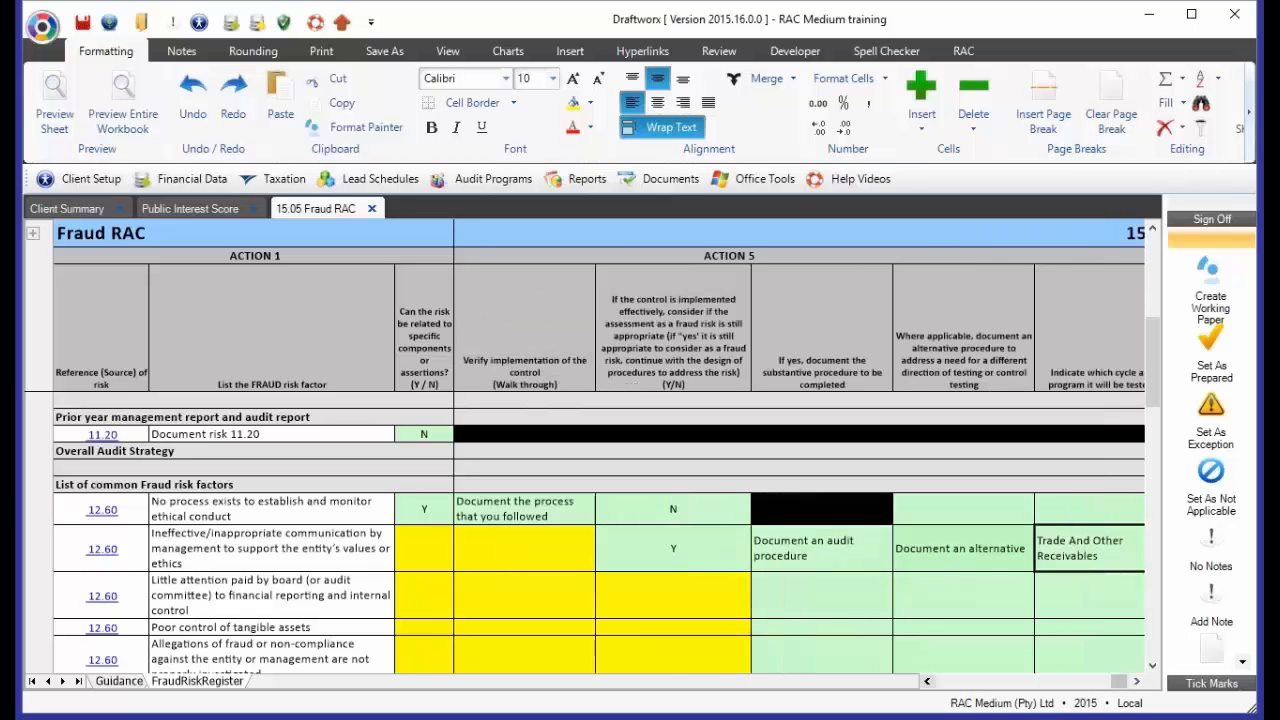
left_click(924, 680)
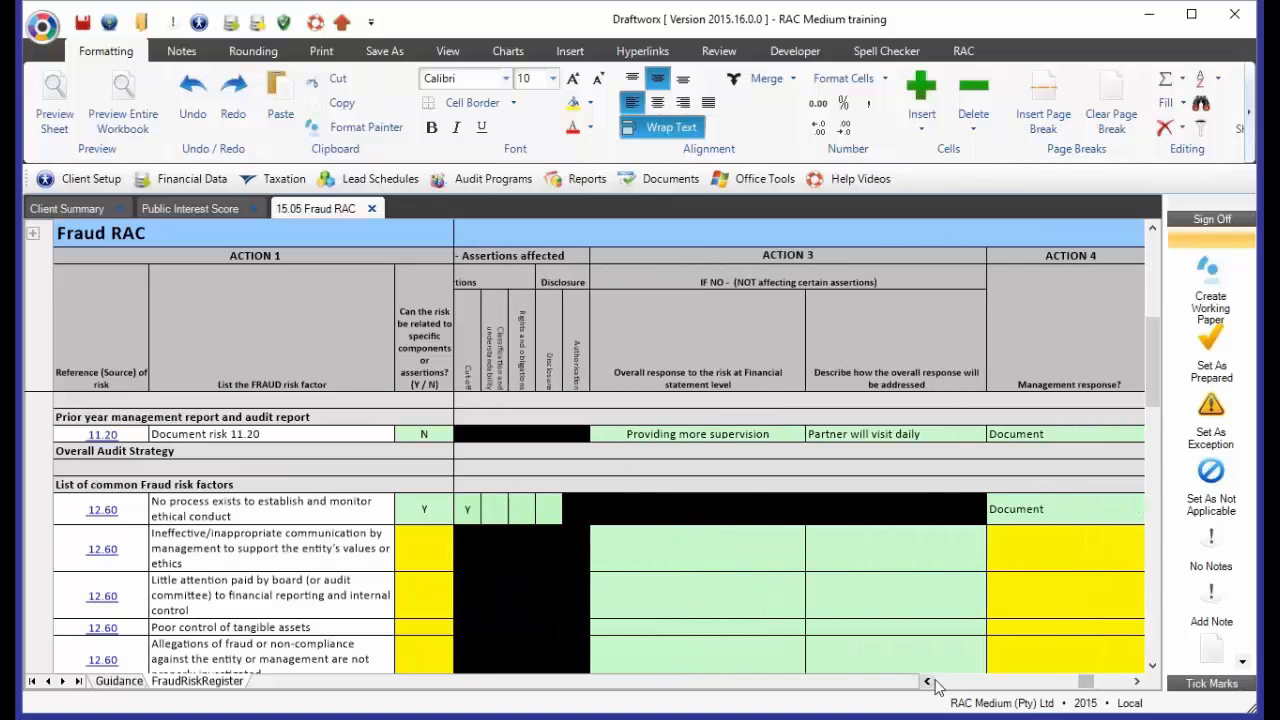
left_click_drag(1086, 684, 1119, 686)
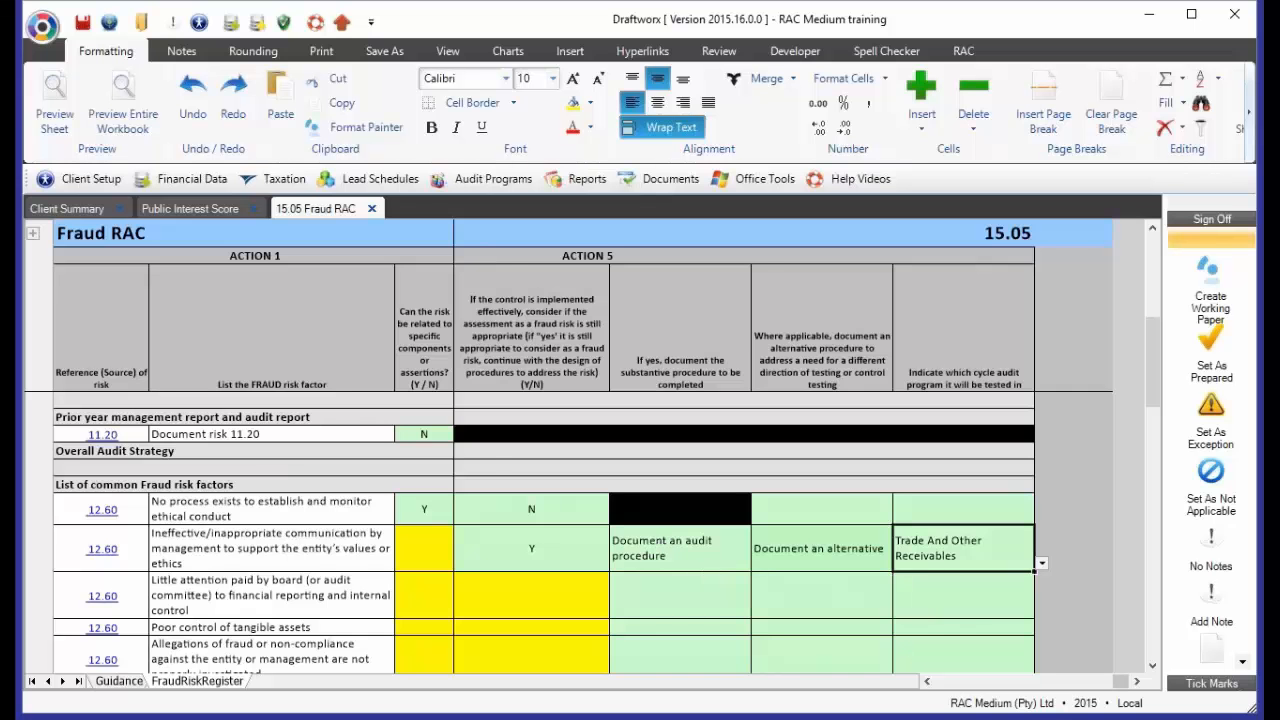
left_click(926, 681)
left_click(926, 681)
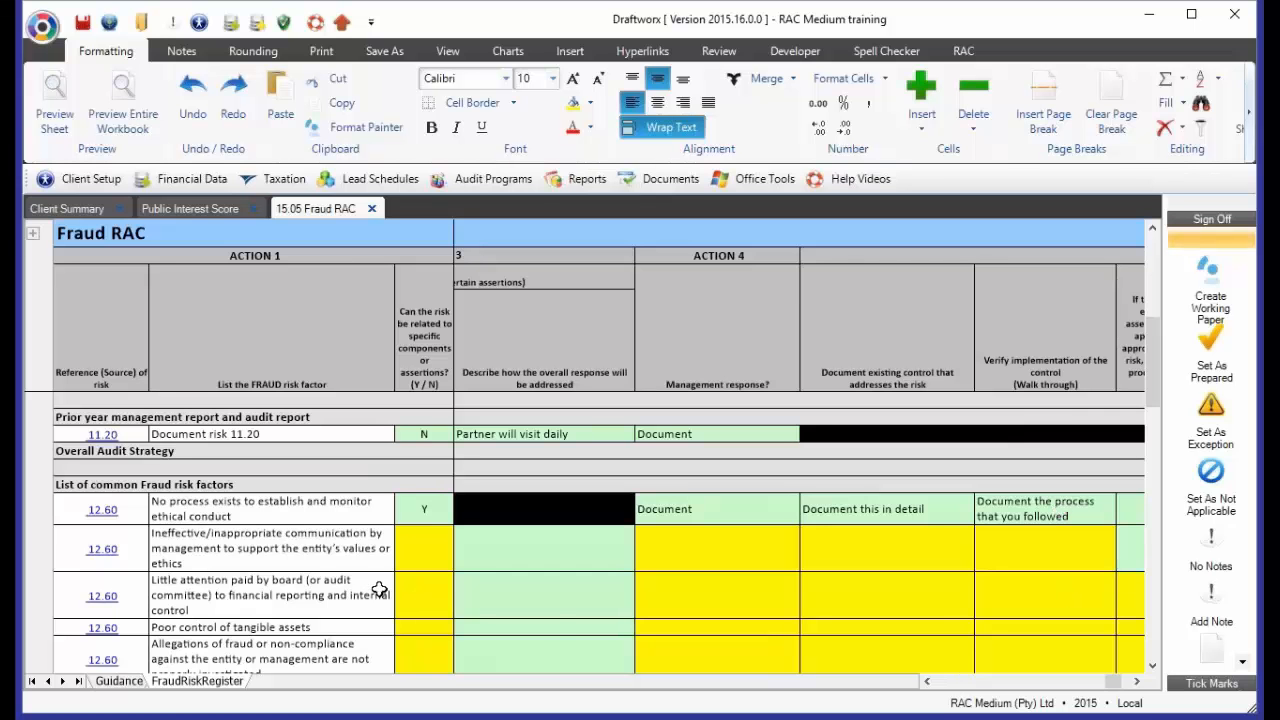
Open the 12.60 Common Fraud Risks sheet and clear the Y or N/A answer for "Poor control of tangible assets"
left_click(200, 628)
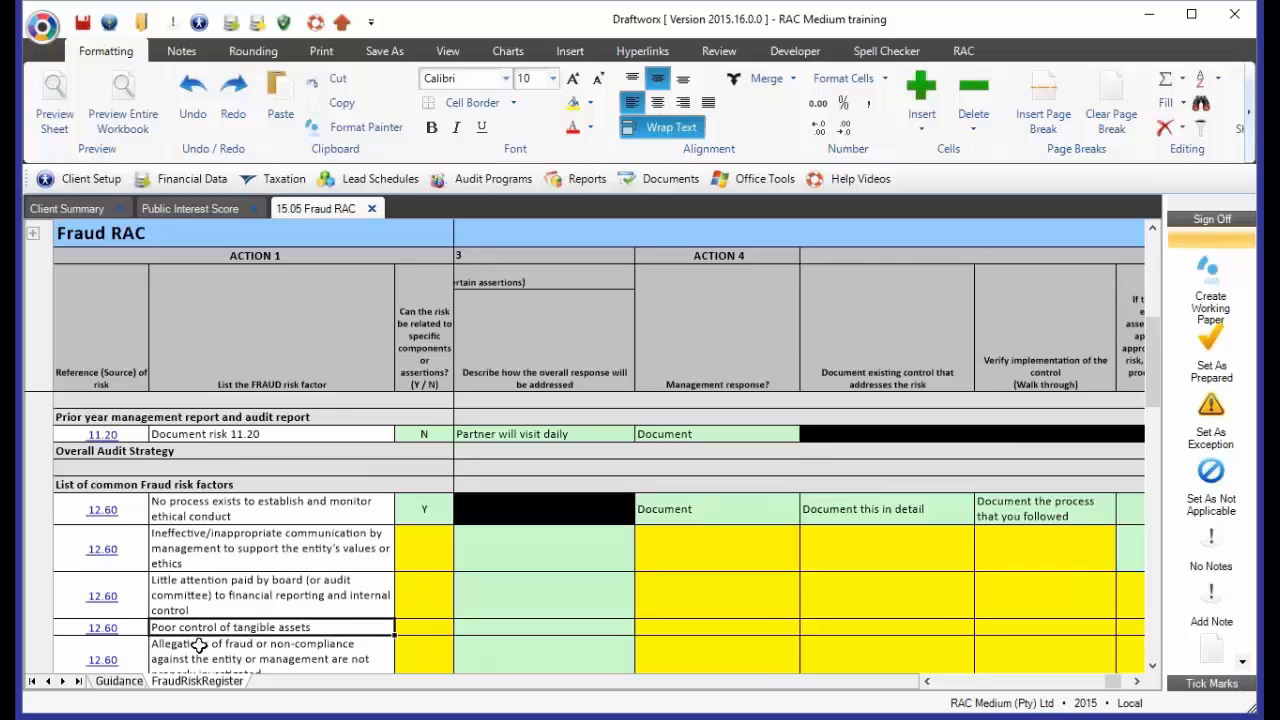
scroll(272, 632, "down", 1)
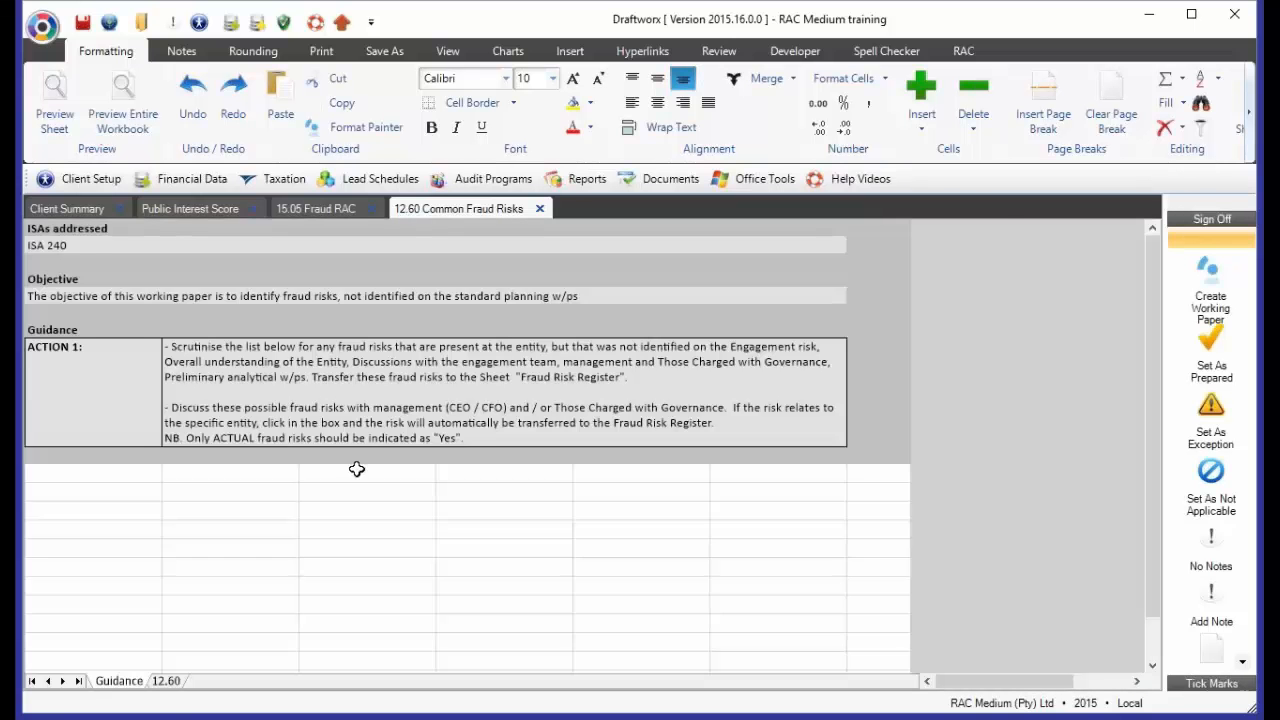
left_click(169, 686)
scroll(246, 597, "down", 4)
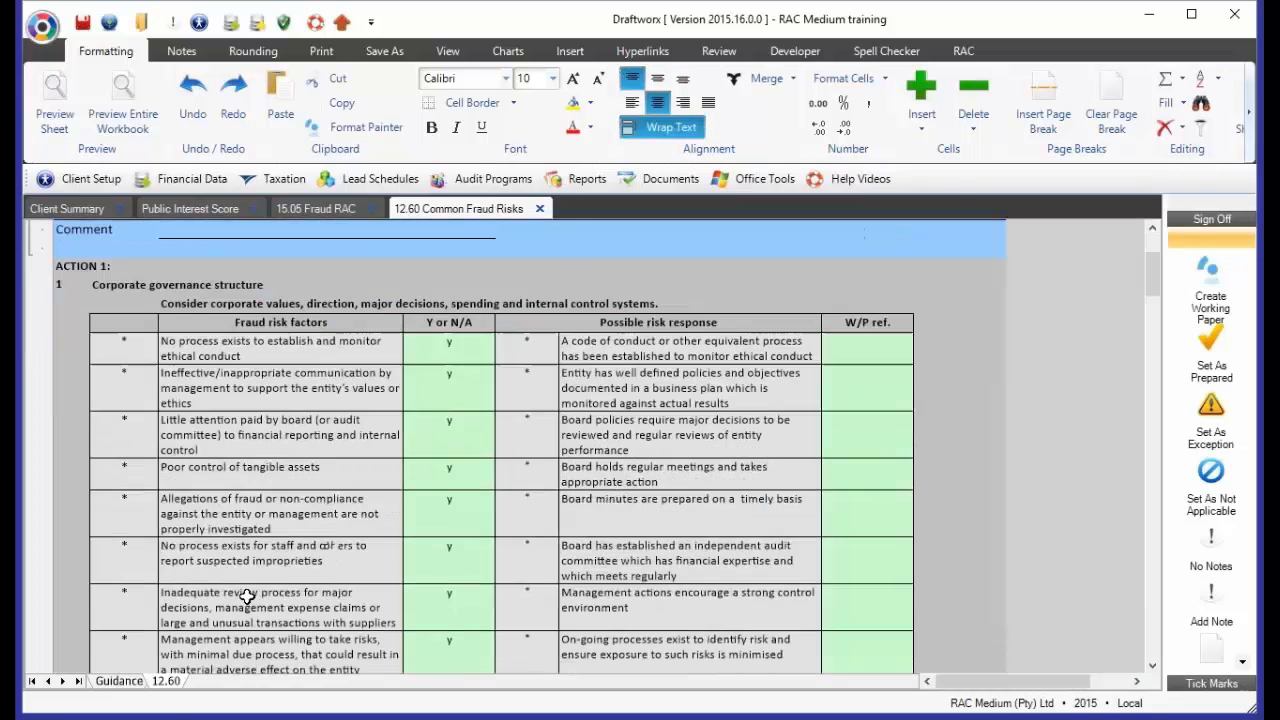
left_click(256, 389)
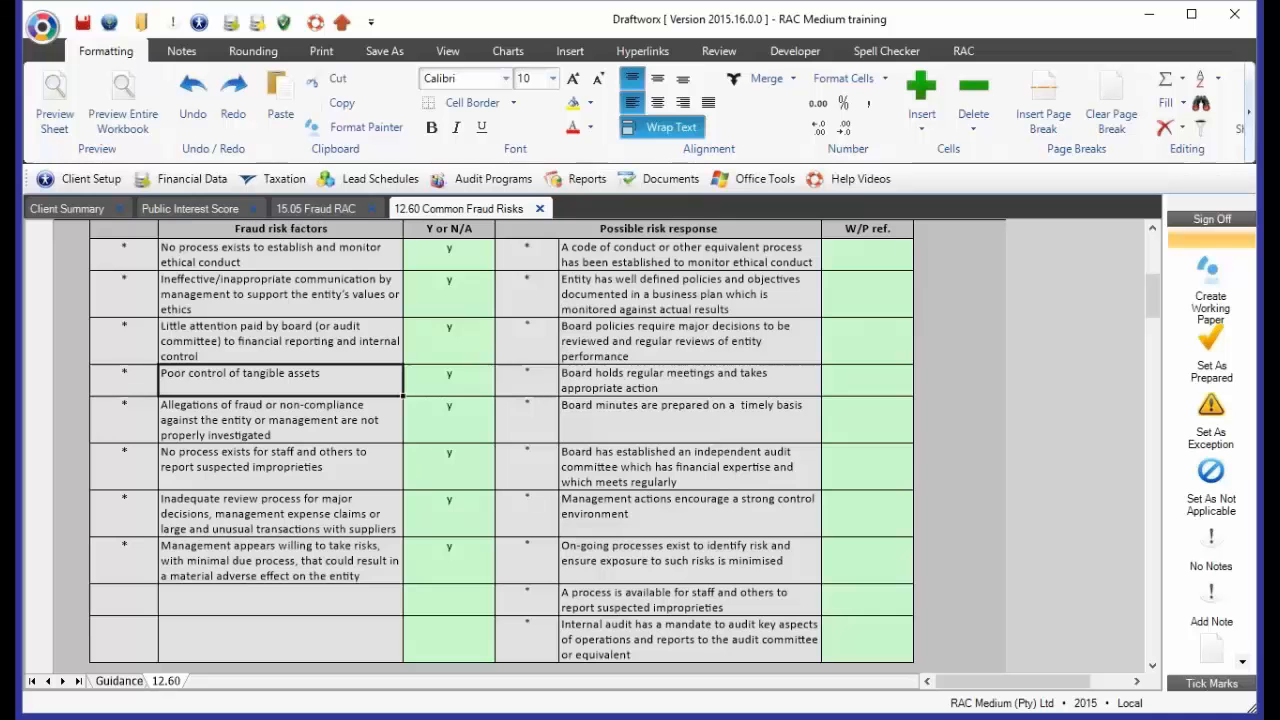
left_click(449, 381)
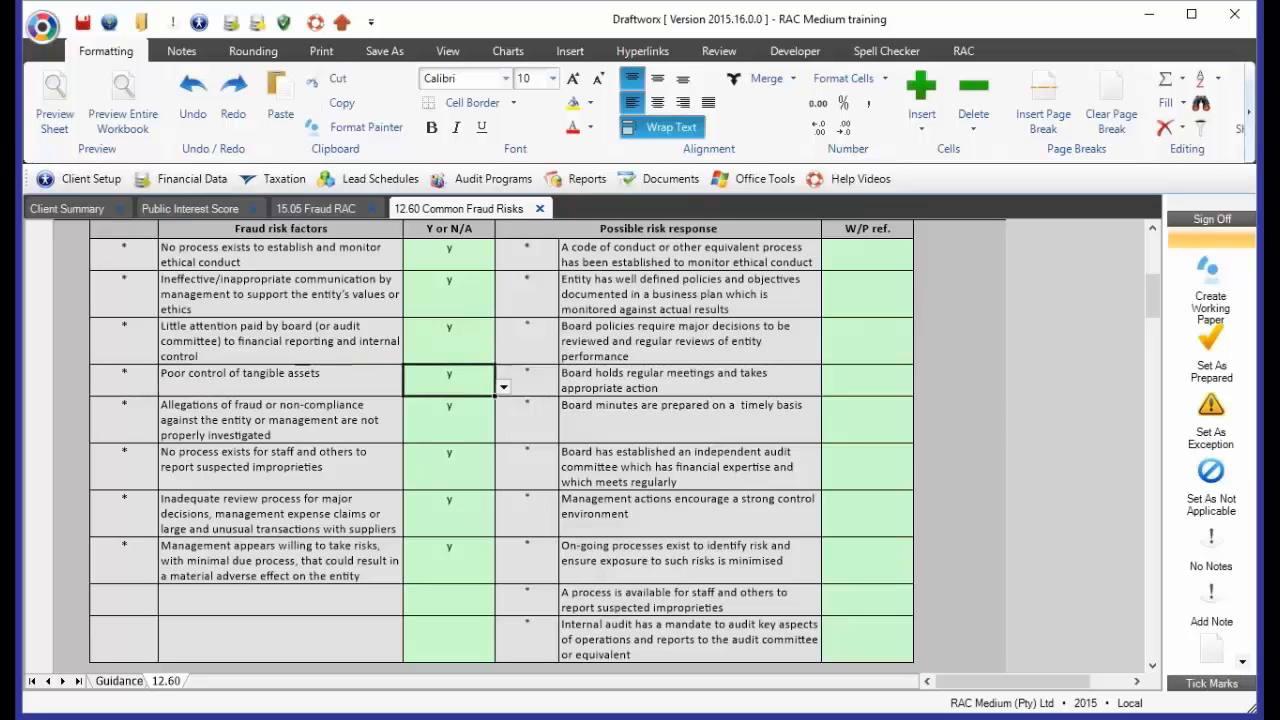
key("Delete")
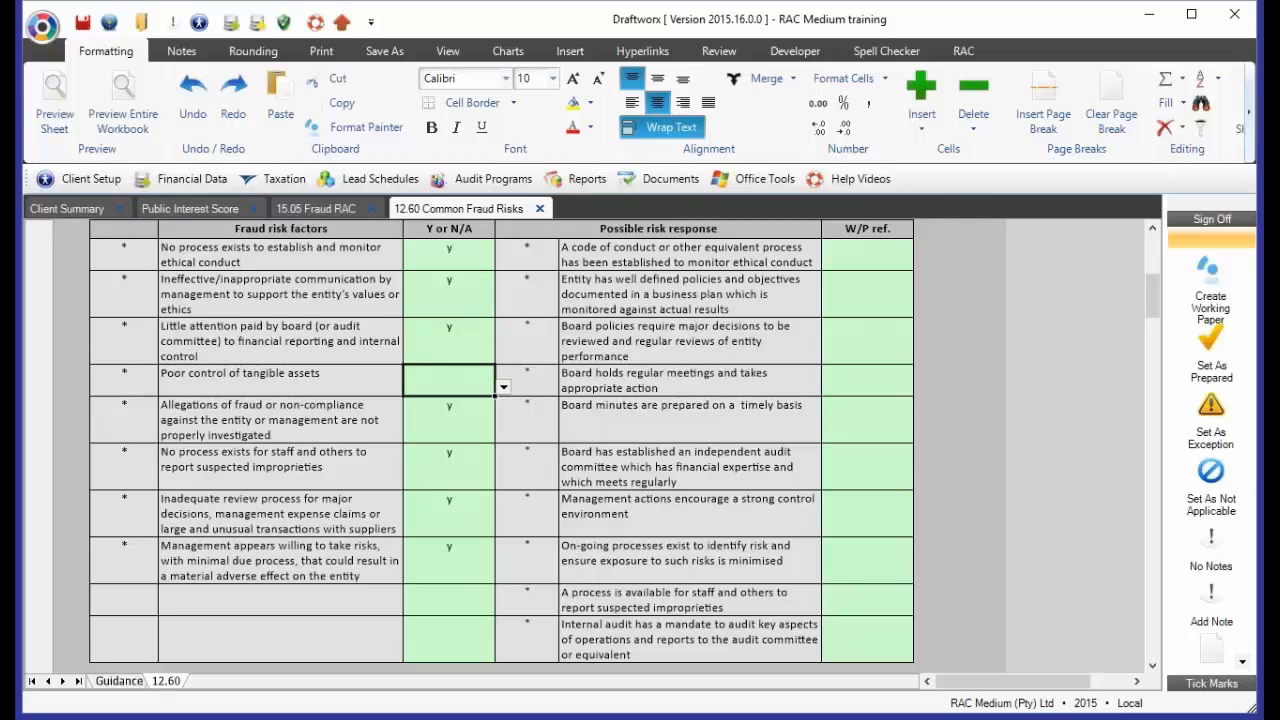
Return to the 15.05 Fraud RAC register and examine the "Prior year and deleted risks" section for the tangible assets risk
left_click(313, 208)
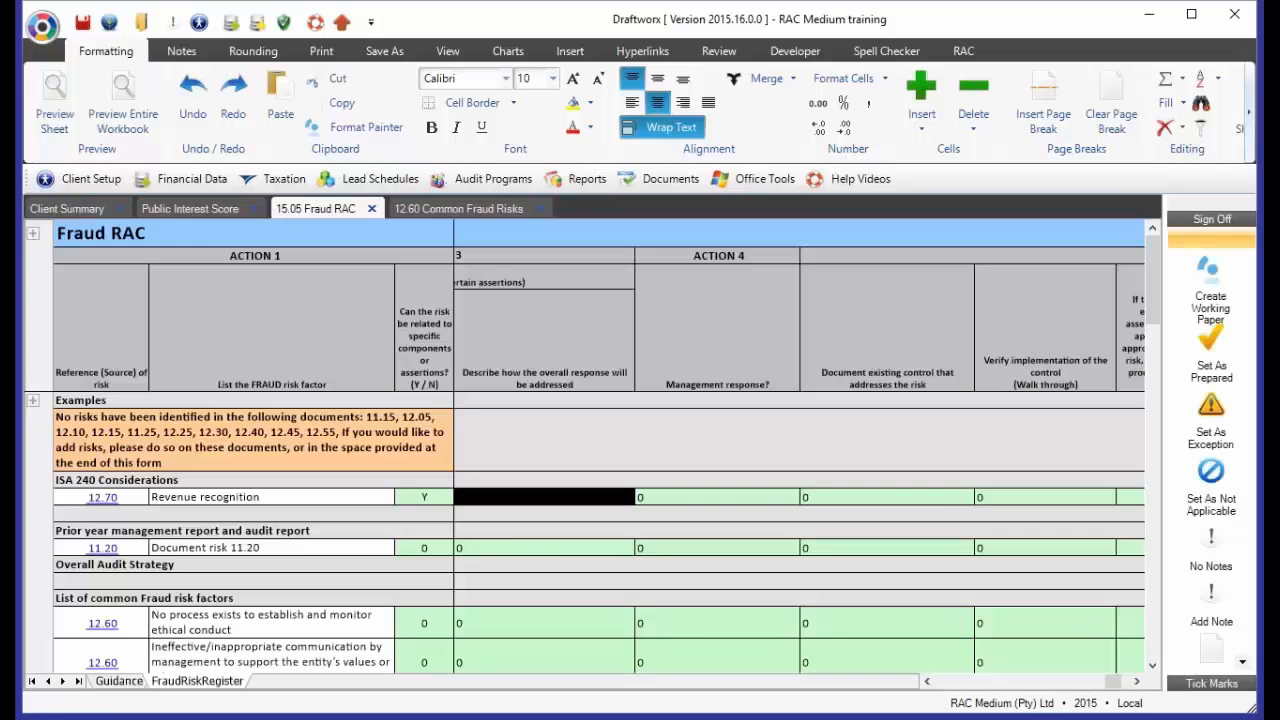
scroll(319, 596, "down", 3)
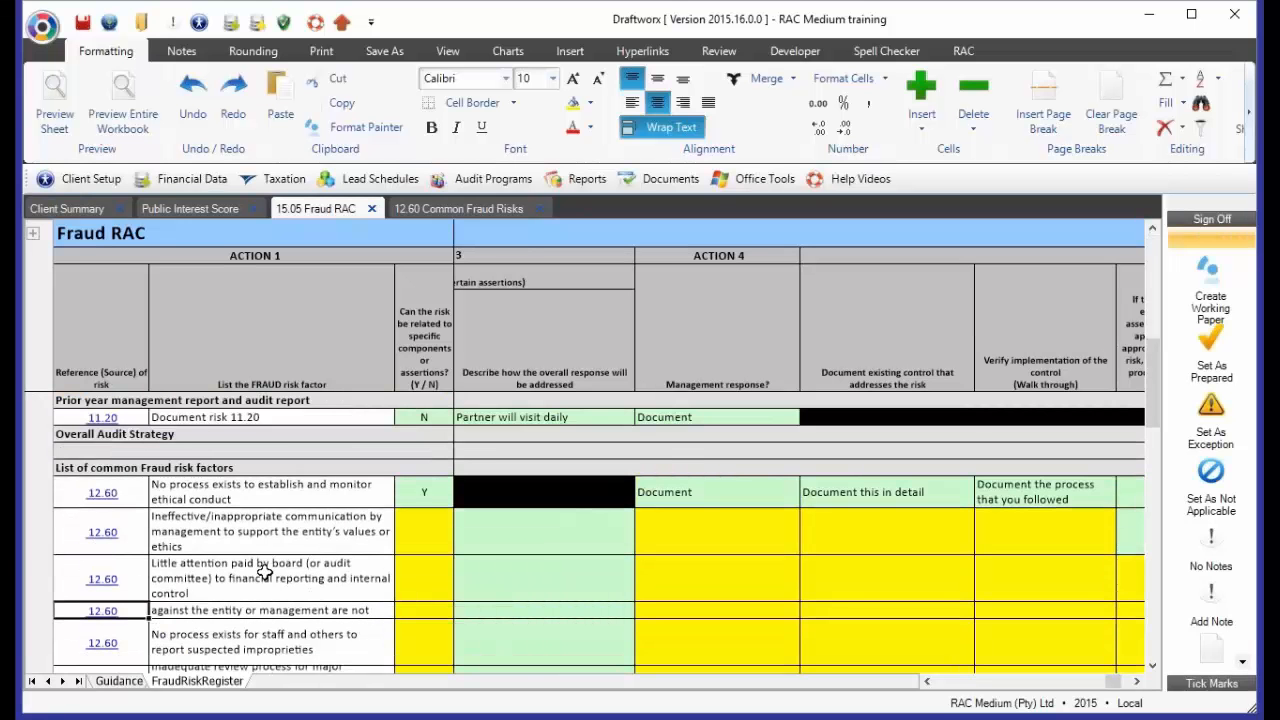
scroll(245, 620, "down", 1)
scroll(245, 620, "down", 1)
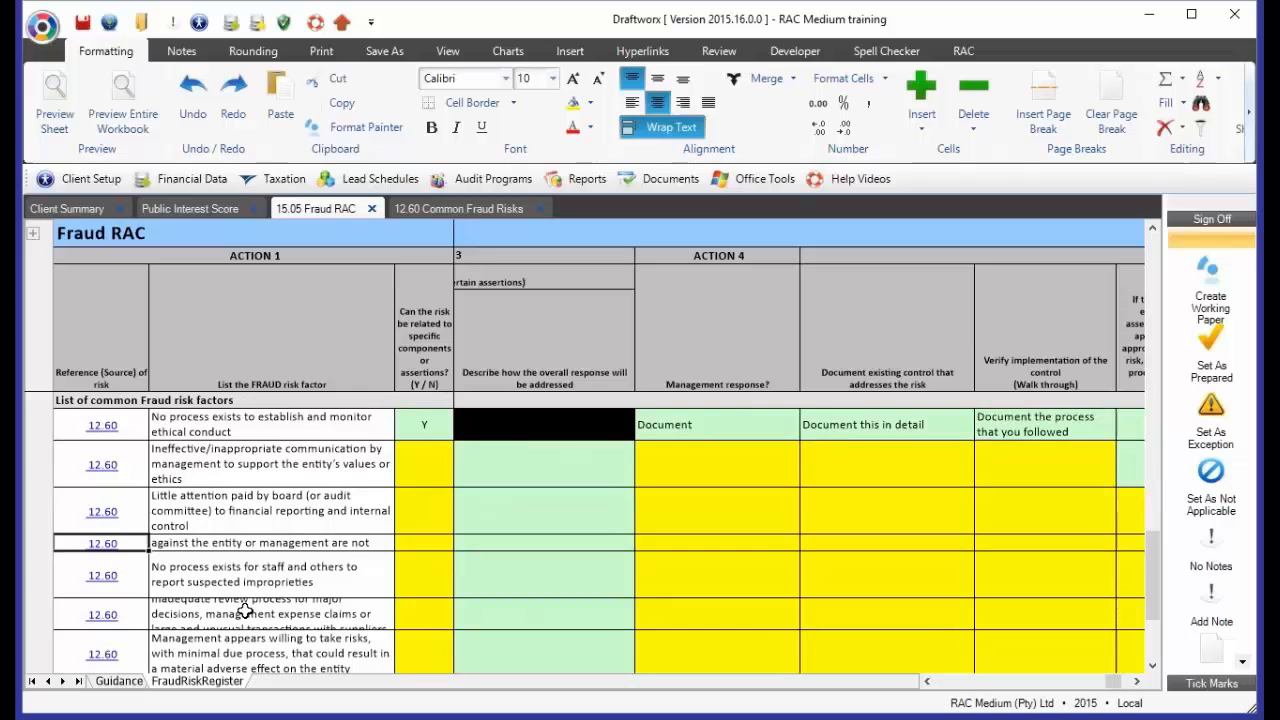
scroll(245, 612, "down", 5)
scroll(245, 610, "down", 3)
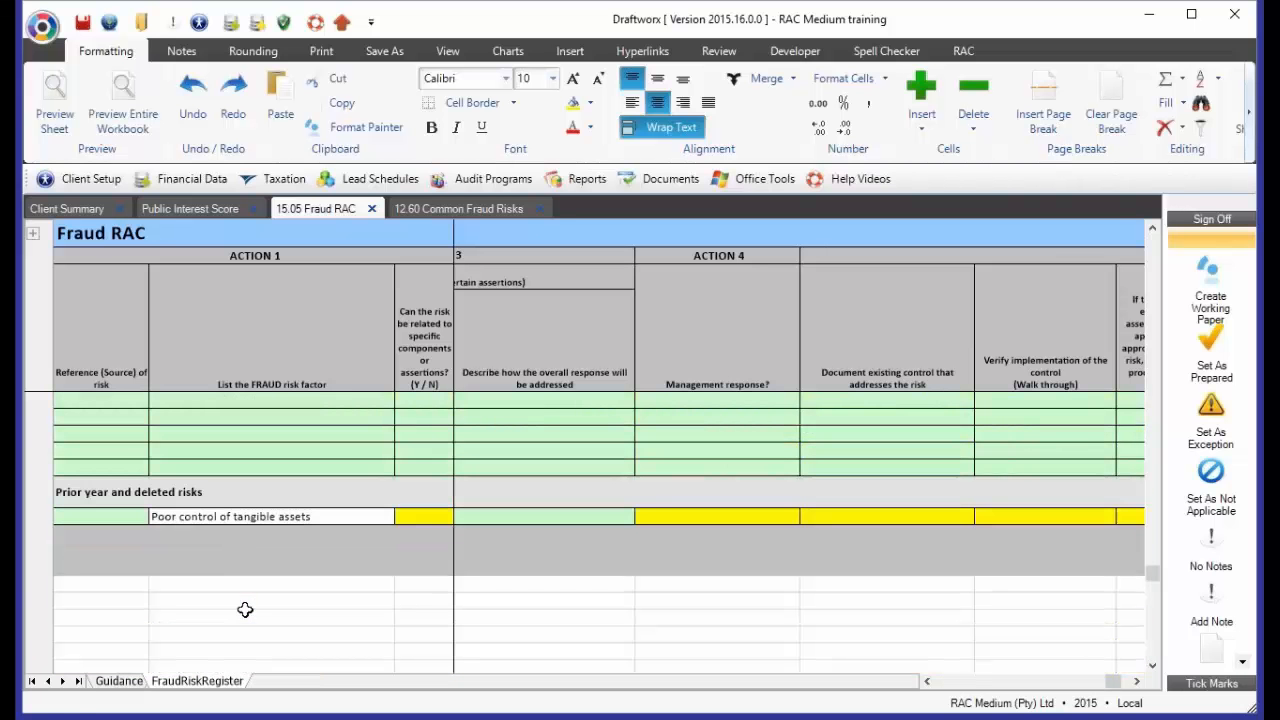
left_click(126, 486)
left_click(174, 539)
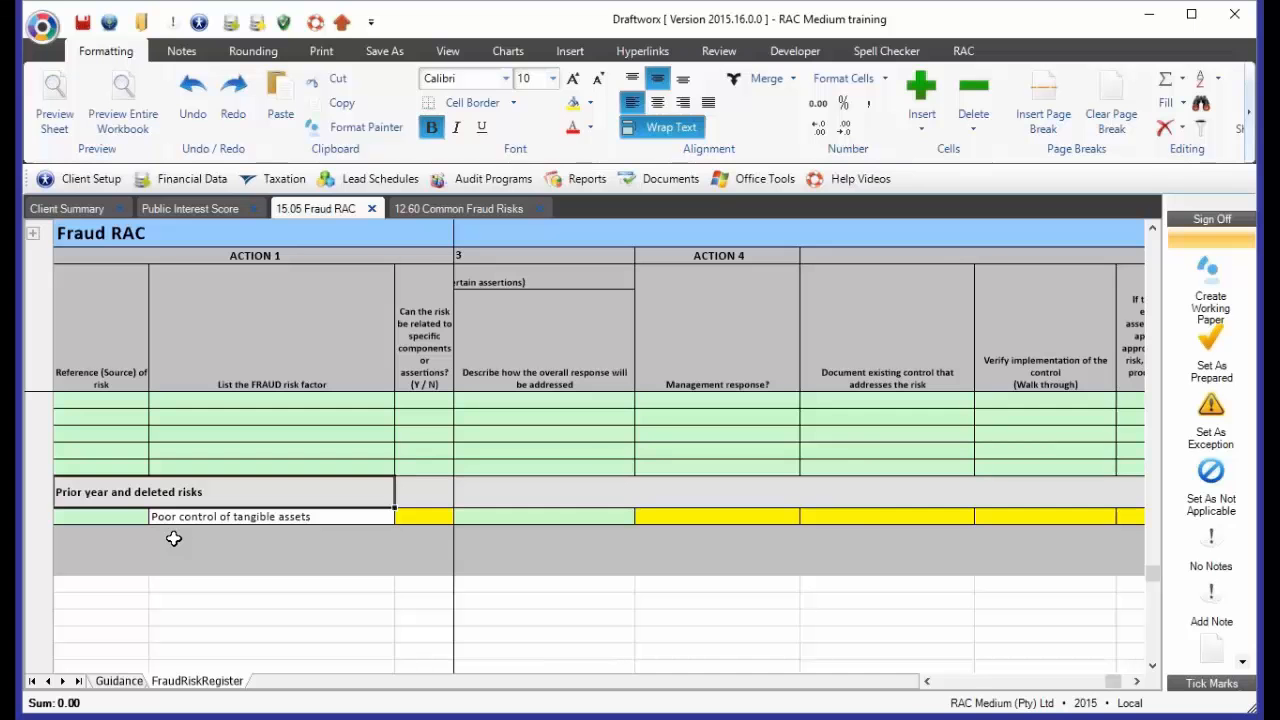
Examine the "Poor control of tangible assets" row under prior year and deleted risks, through to its "Delete risk?" answer
key("Down")
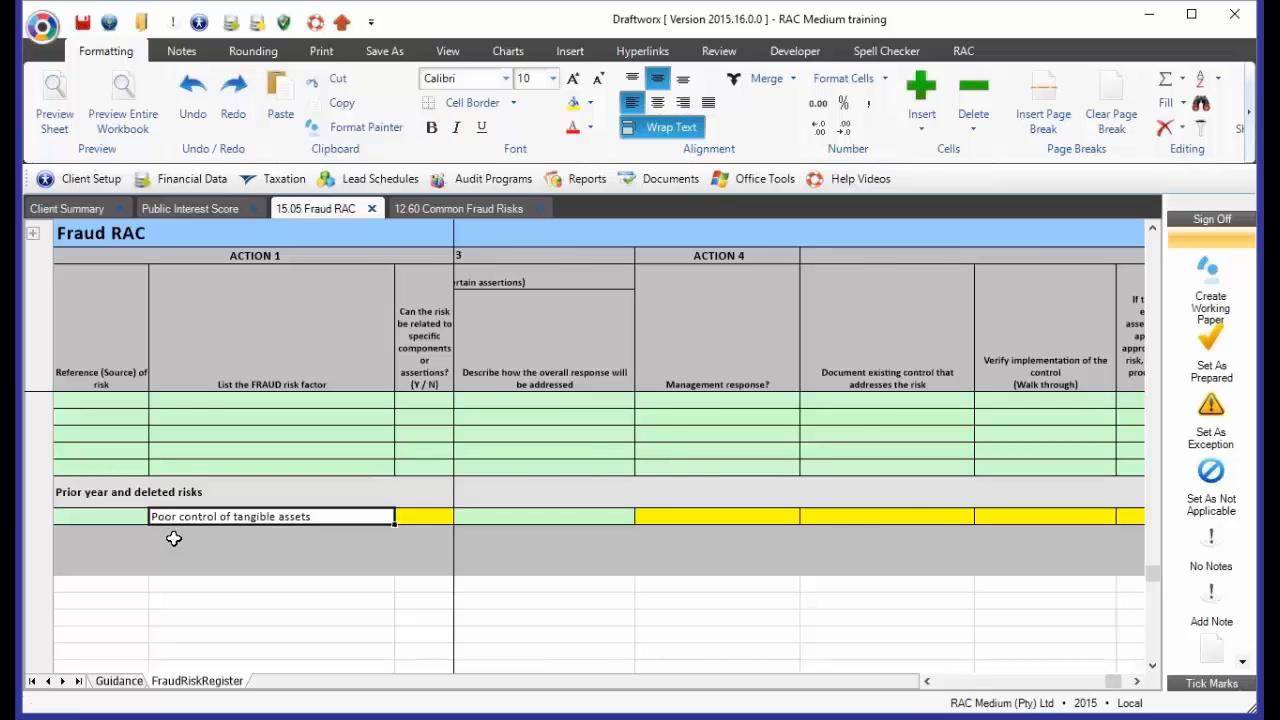
key("Right")
key("Right")
key("Right")
key("Right")
key("Right")
key("Right")
key("Right")
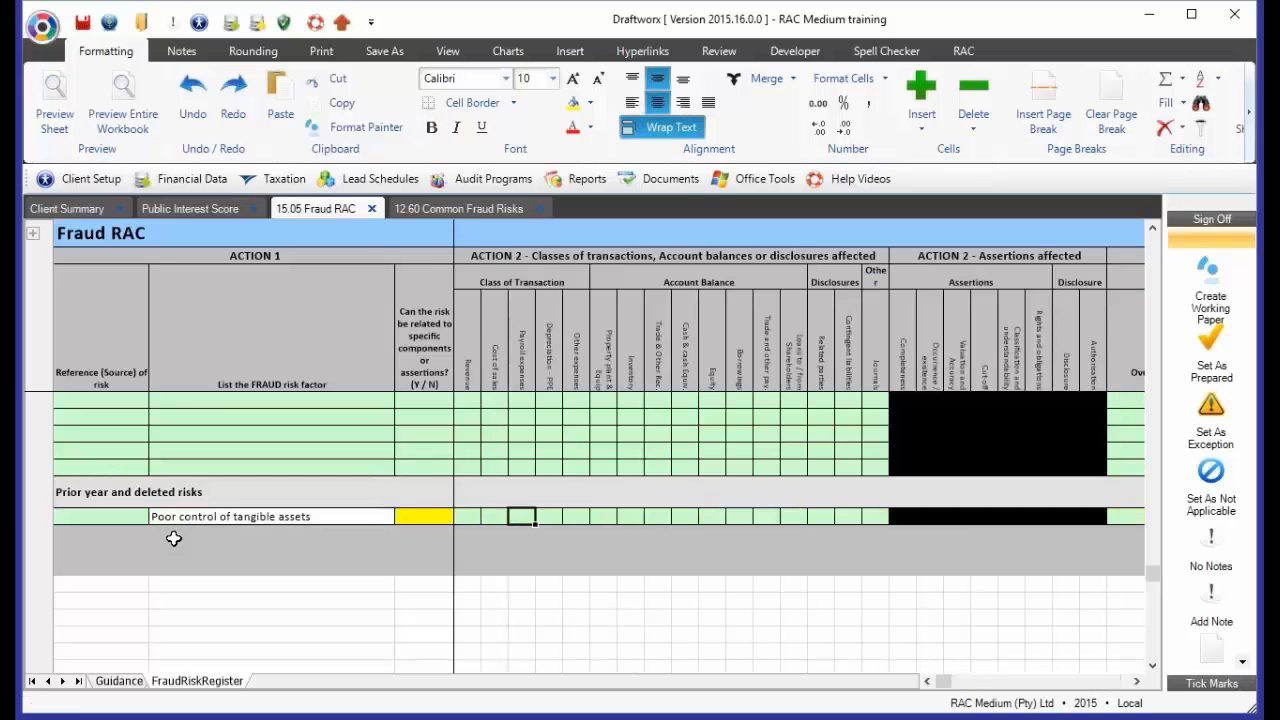
key("Right")
key("Right")
key("Right")
key("Right")
key("Right")
key("Right")
key("Right")
key("Right")
key("Right")
key("Right")
key("Right")
key("Right")
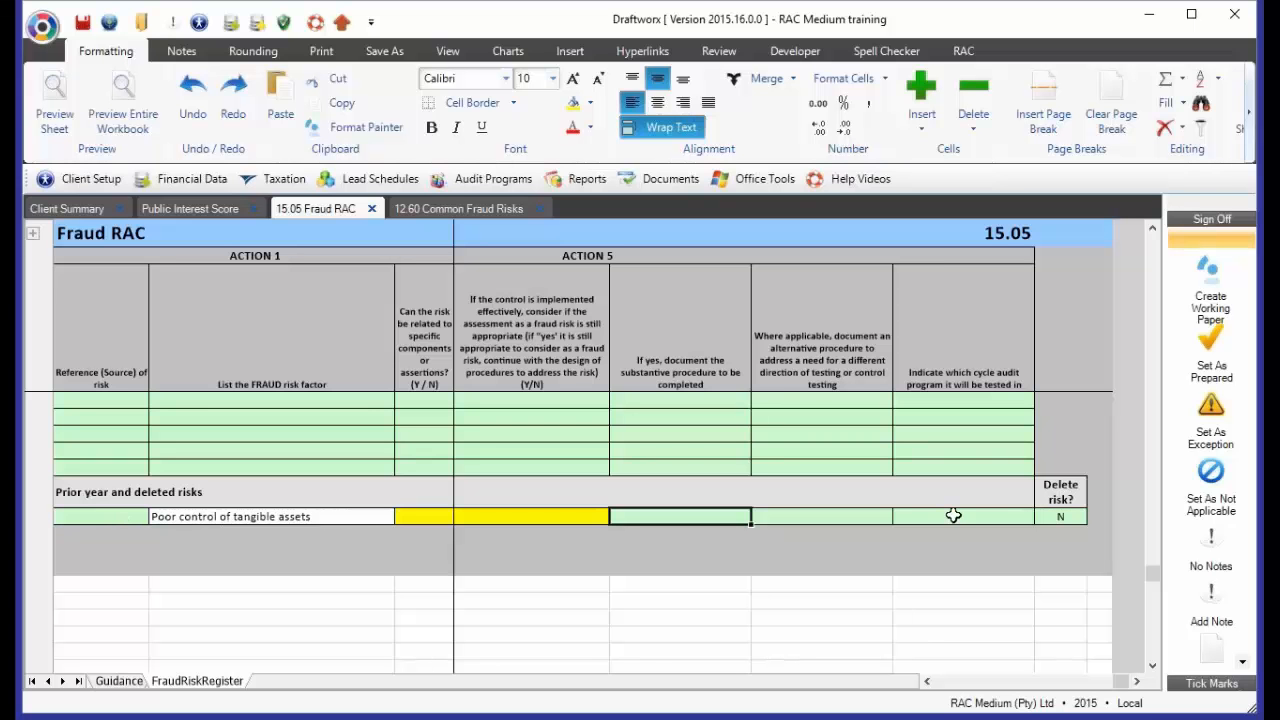
left_click(1066, 514)
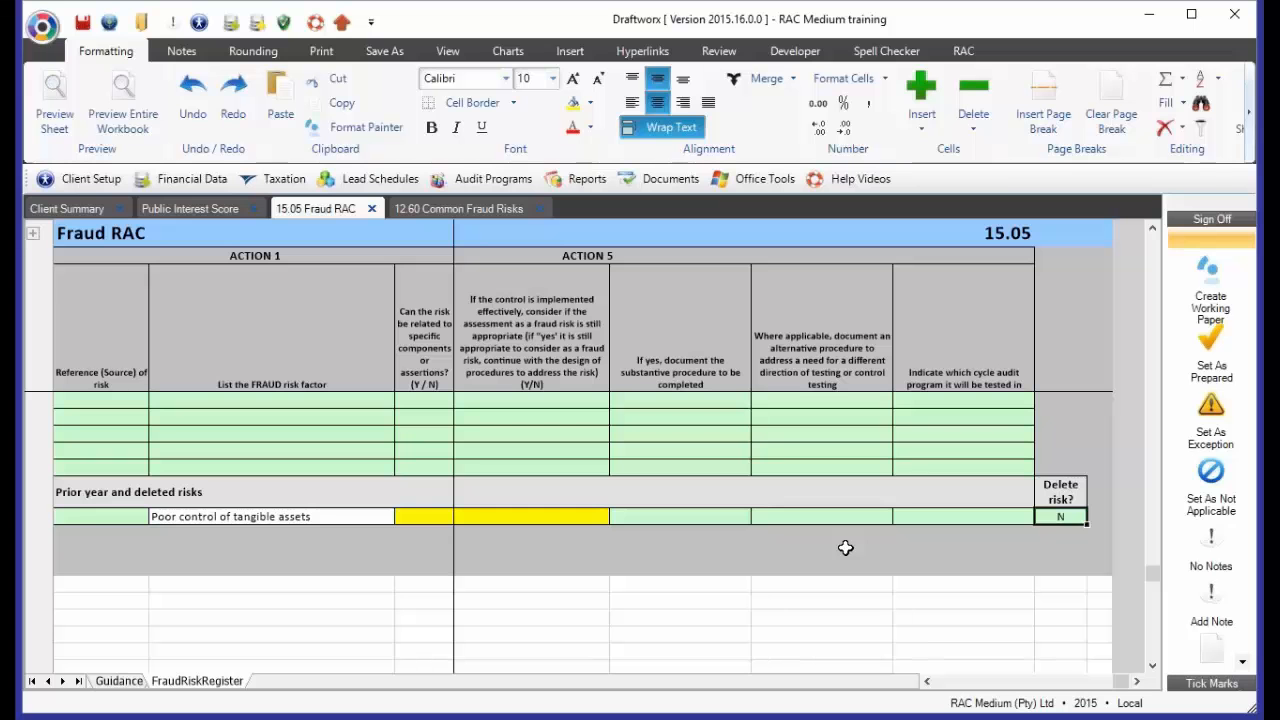
left_click(1053, 550)
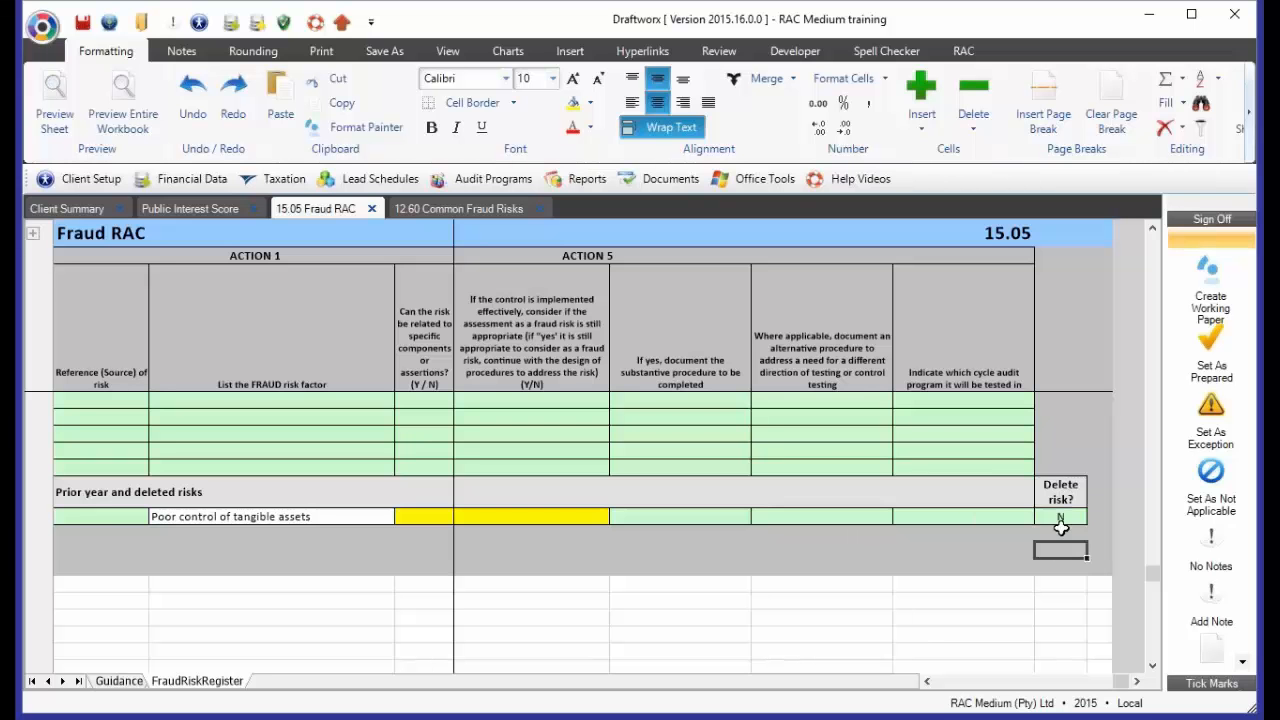
left_click(1061, 521)
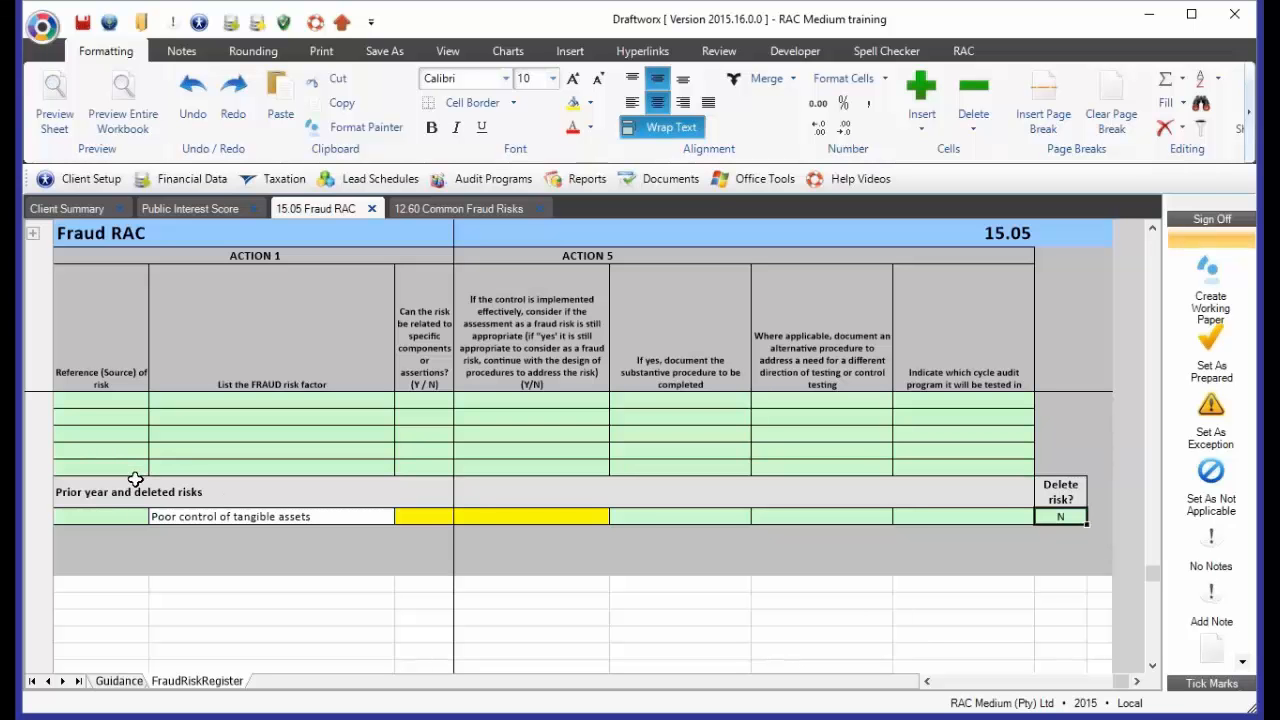
Open the 16.05 Business RAC working paper at its BusinessRiskRegister sheet and collapse the client header block
left_click(481, 178)
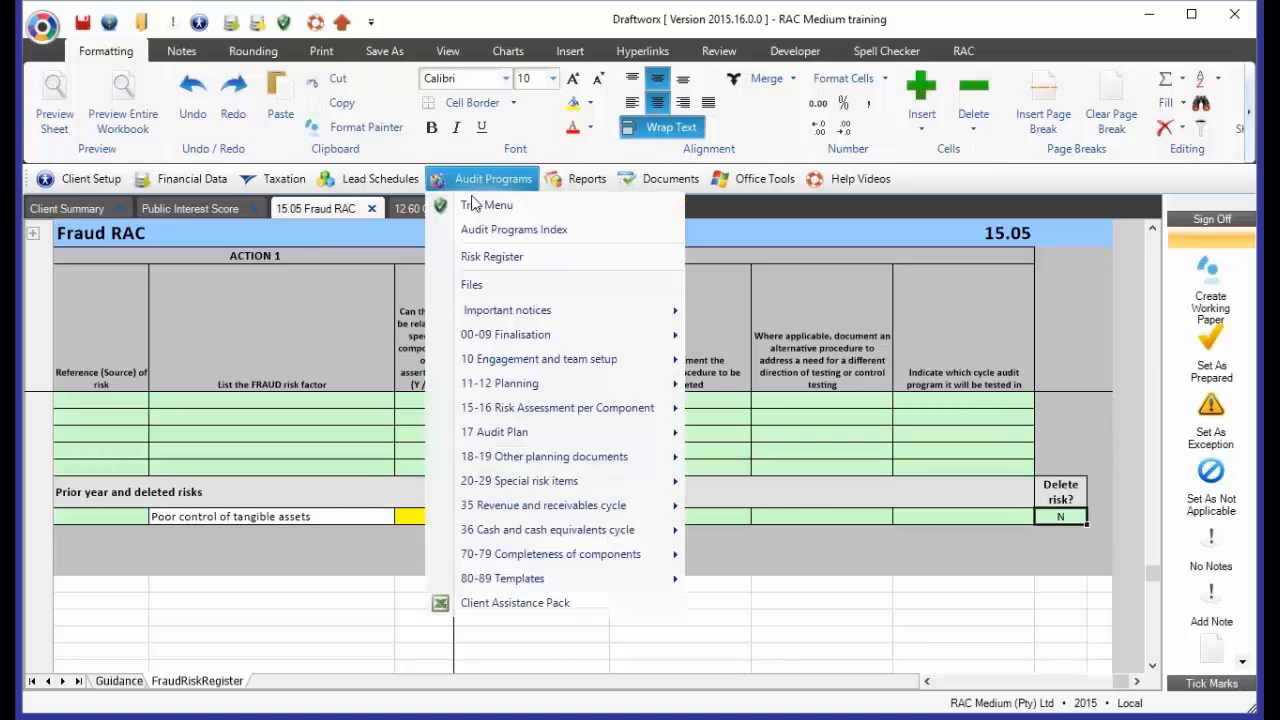
mouse_move(659, 404)
left_click(780, 459)
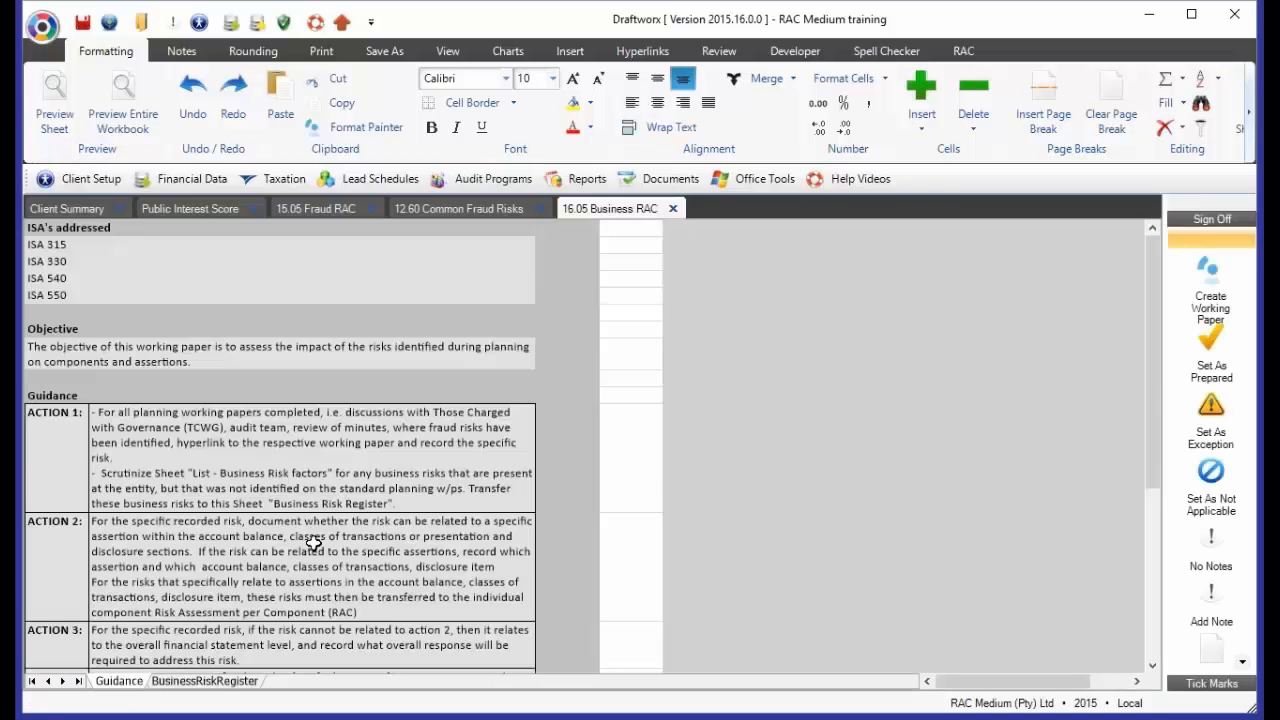
left_click(210, 683)
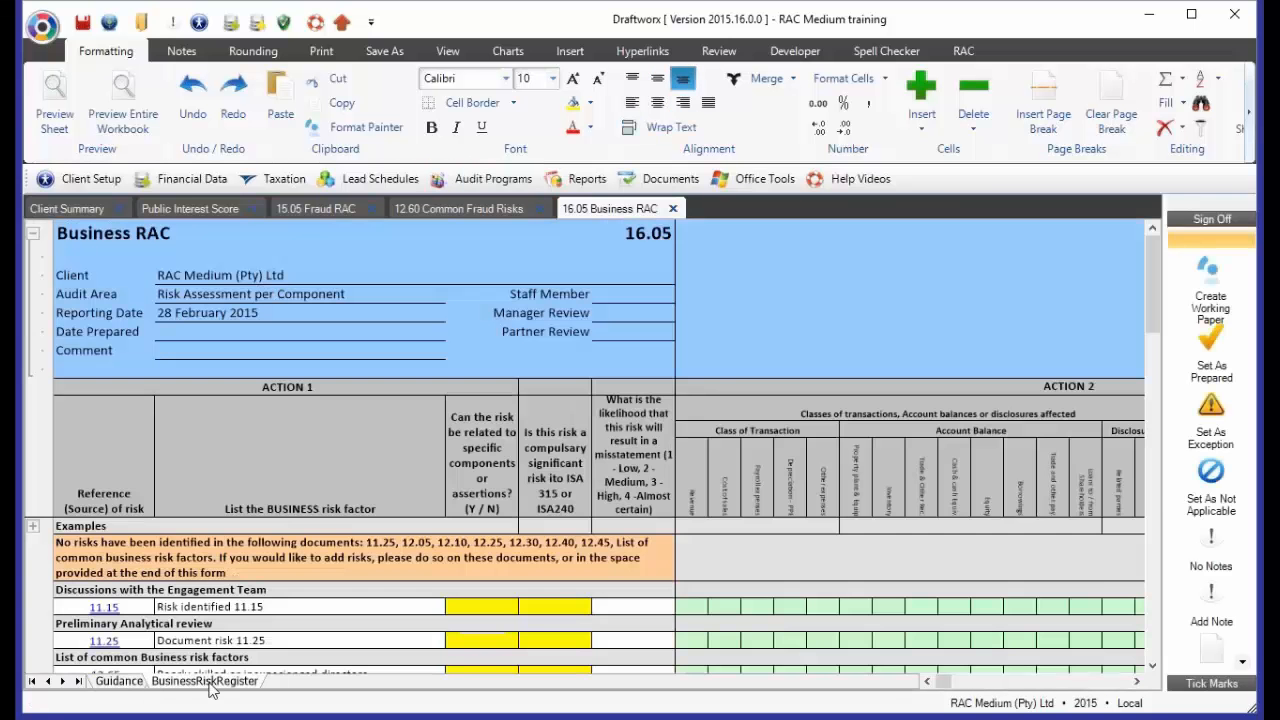
scroll(250, 487, "down", 3)
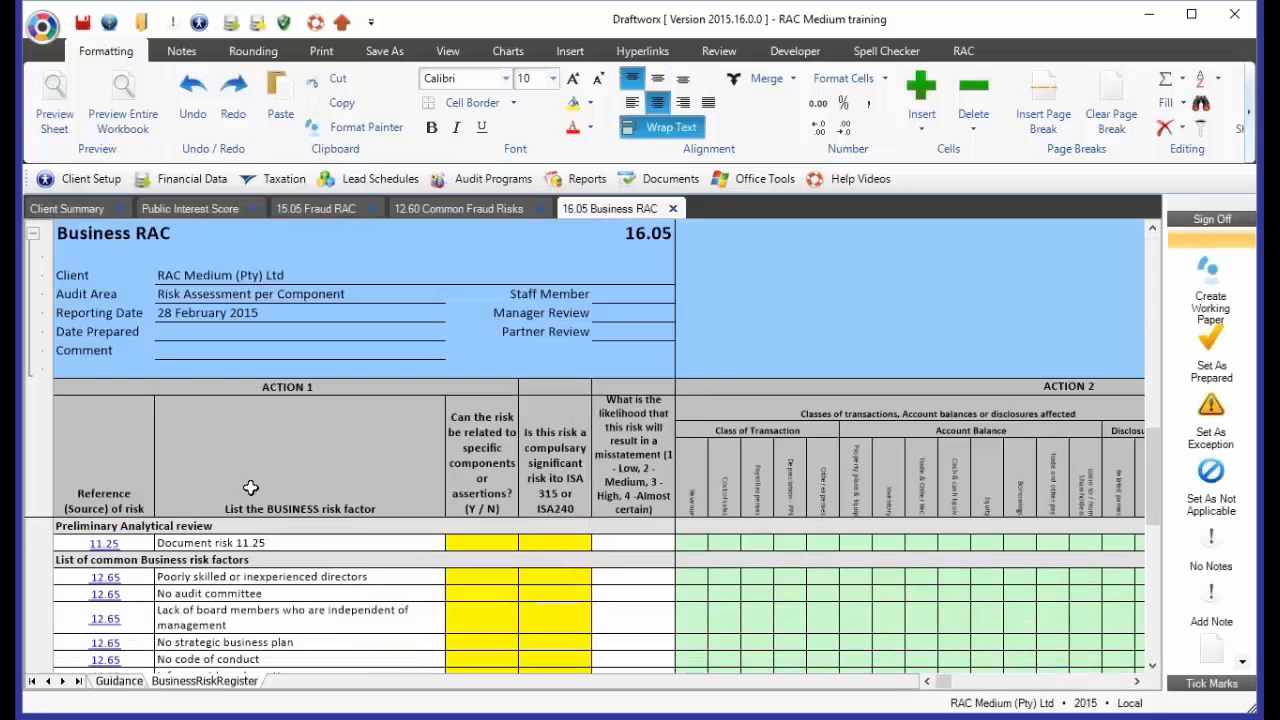
left_click(33, 232)
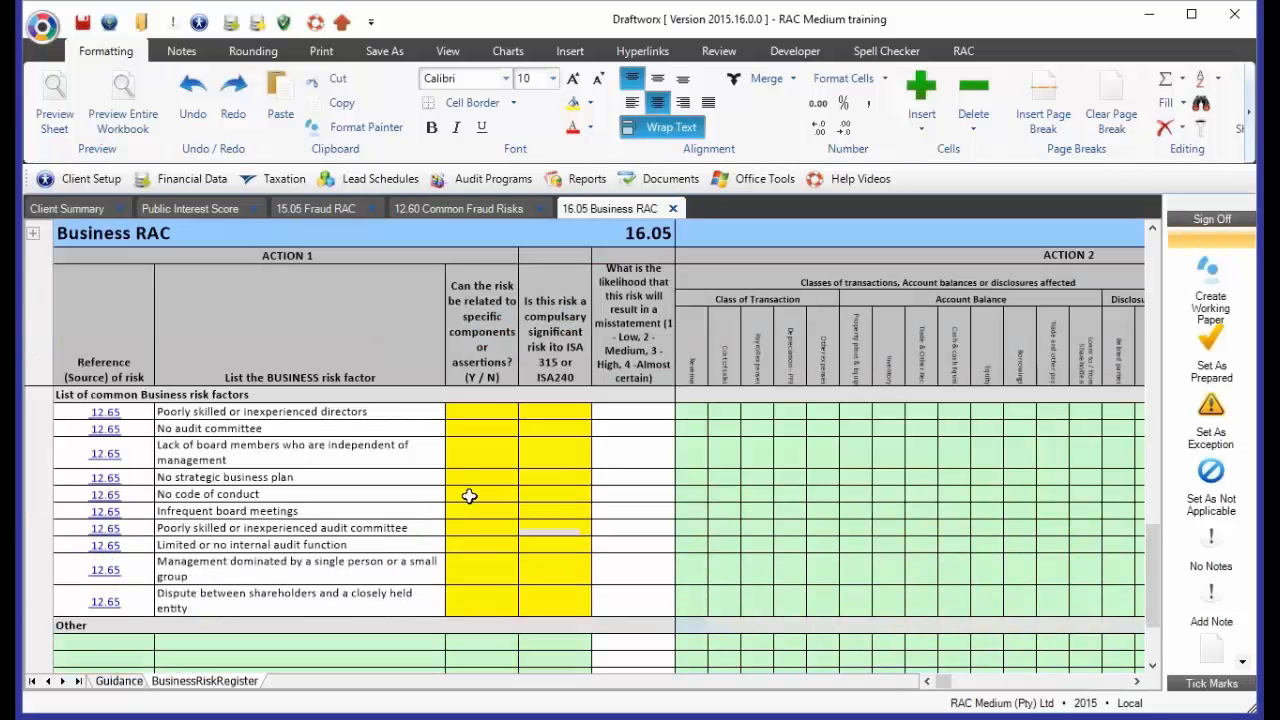
Answer whether each risk relates to specific components: Y for inexperienced directors, N for no audit committee, Y for lack of independent board members
left_click(462, 418)
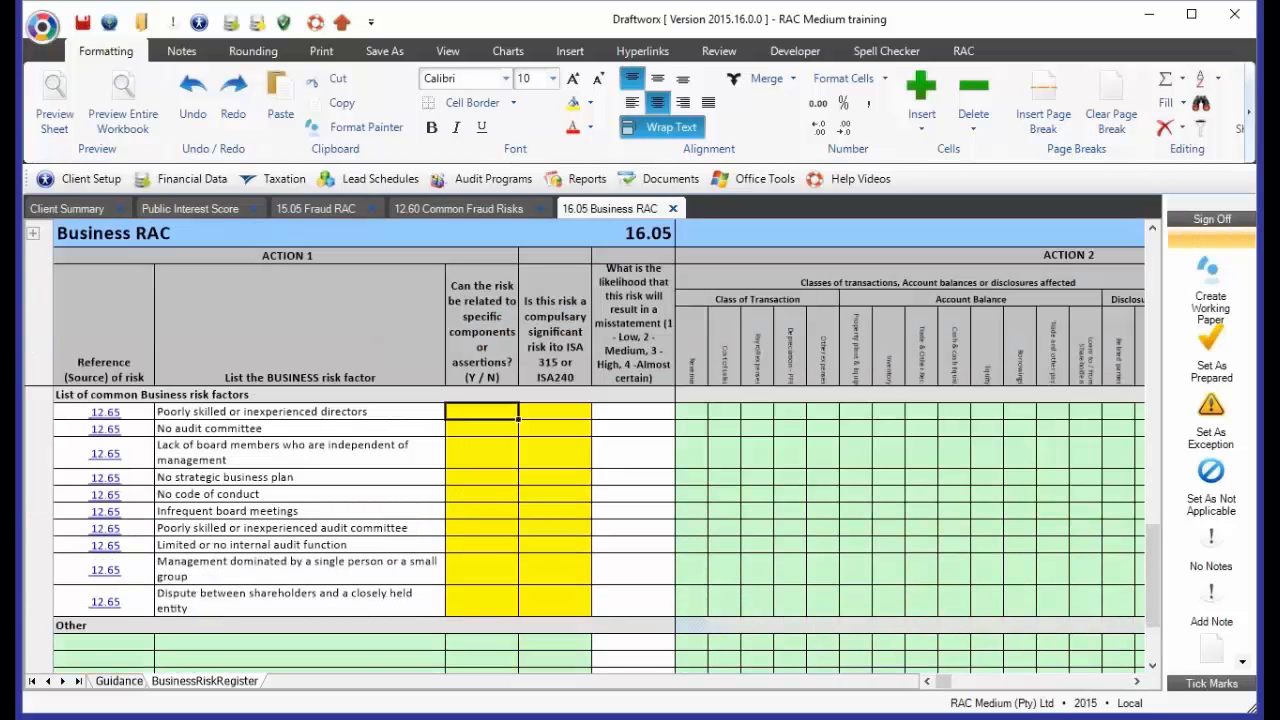
type("Y")
key("Return")
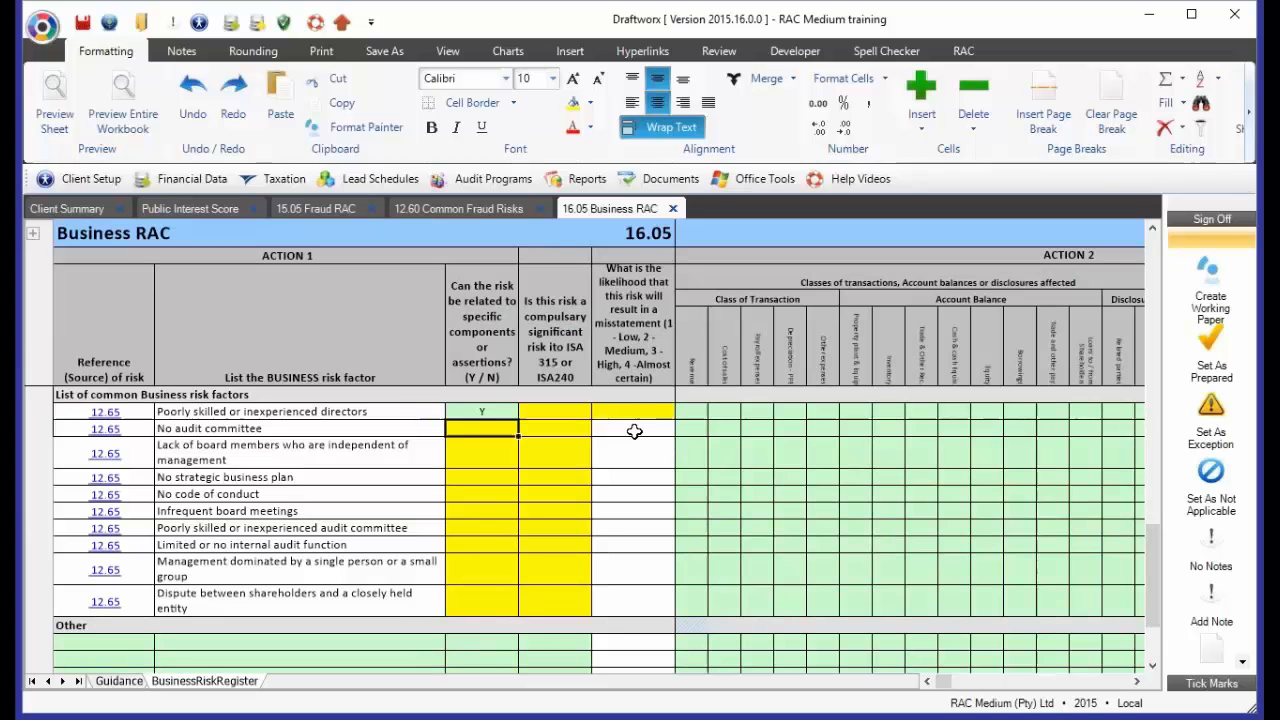
type("N")
key("Return")
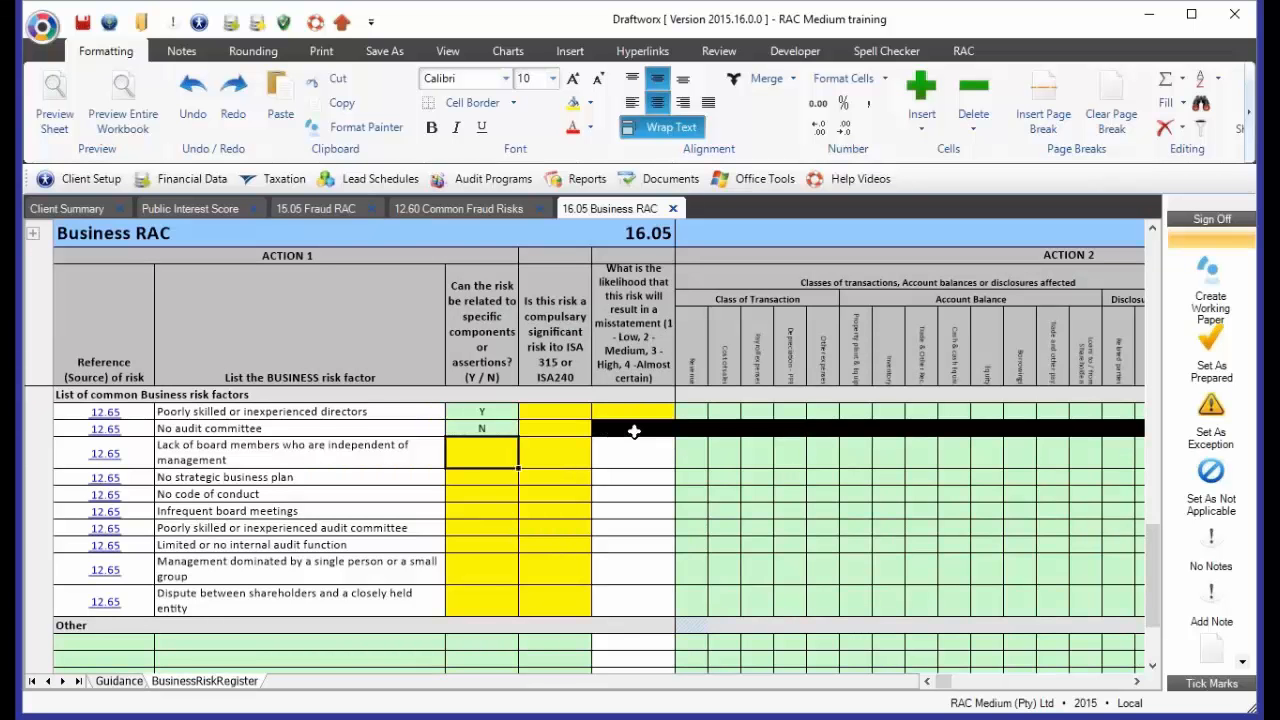
type("Yn")
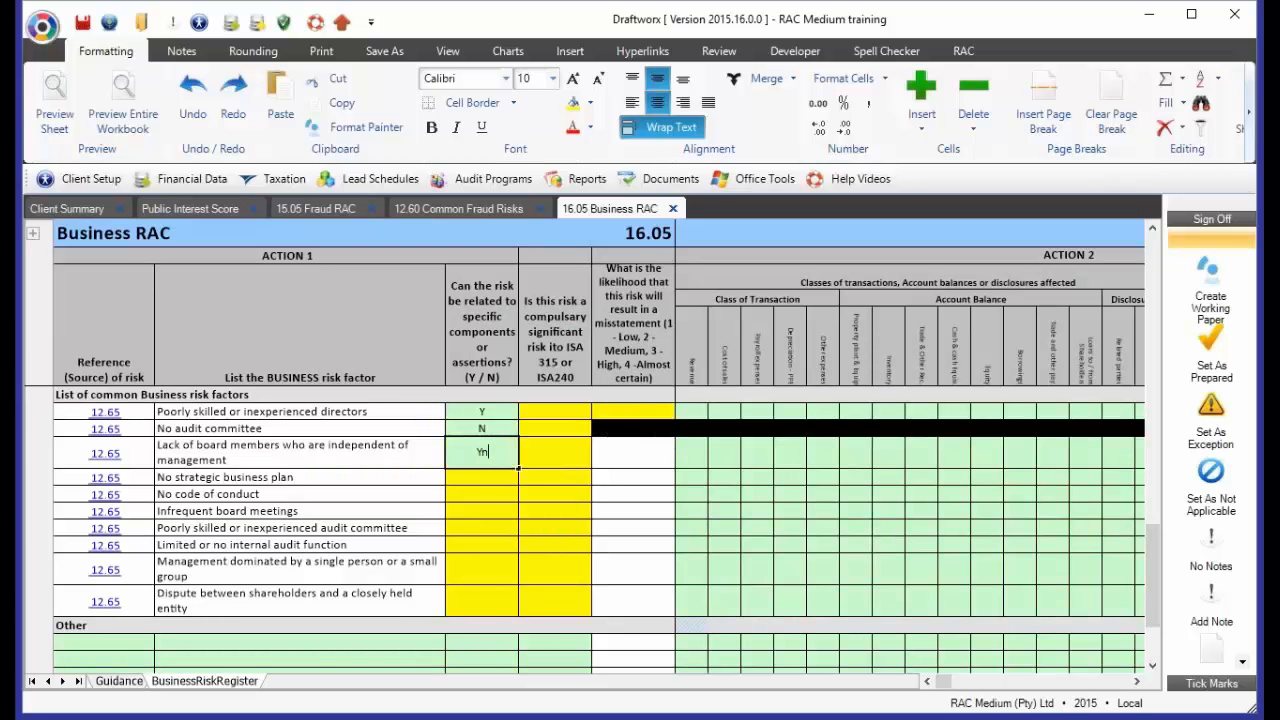
key("Return")
Answer N to the compulsory significant risk question for the first three common business risk factors
key("Up")
key("Up")
key("Up")
key("Right")
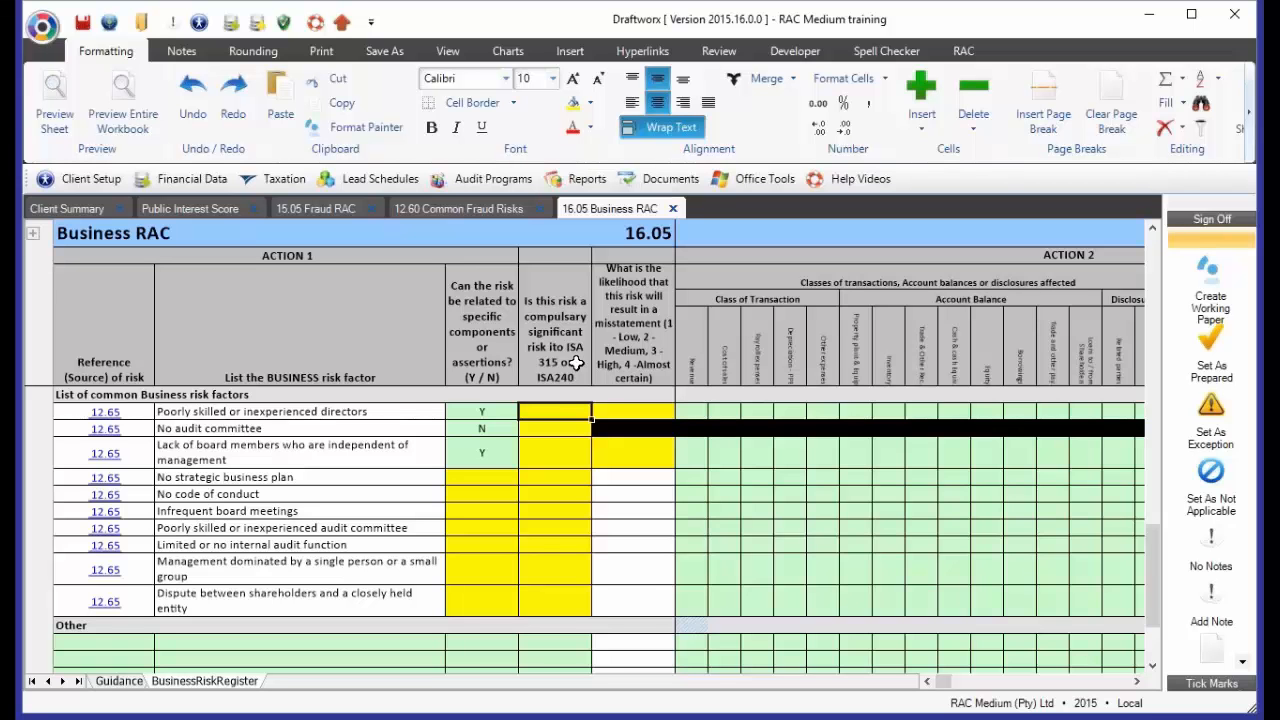
type("N")
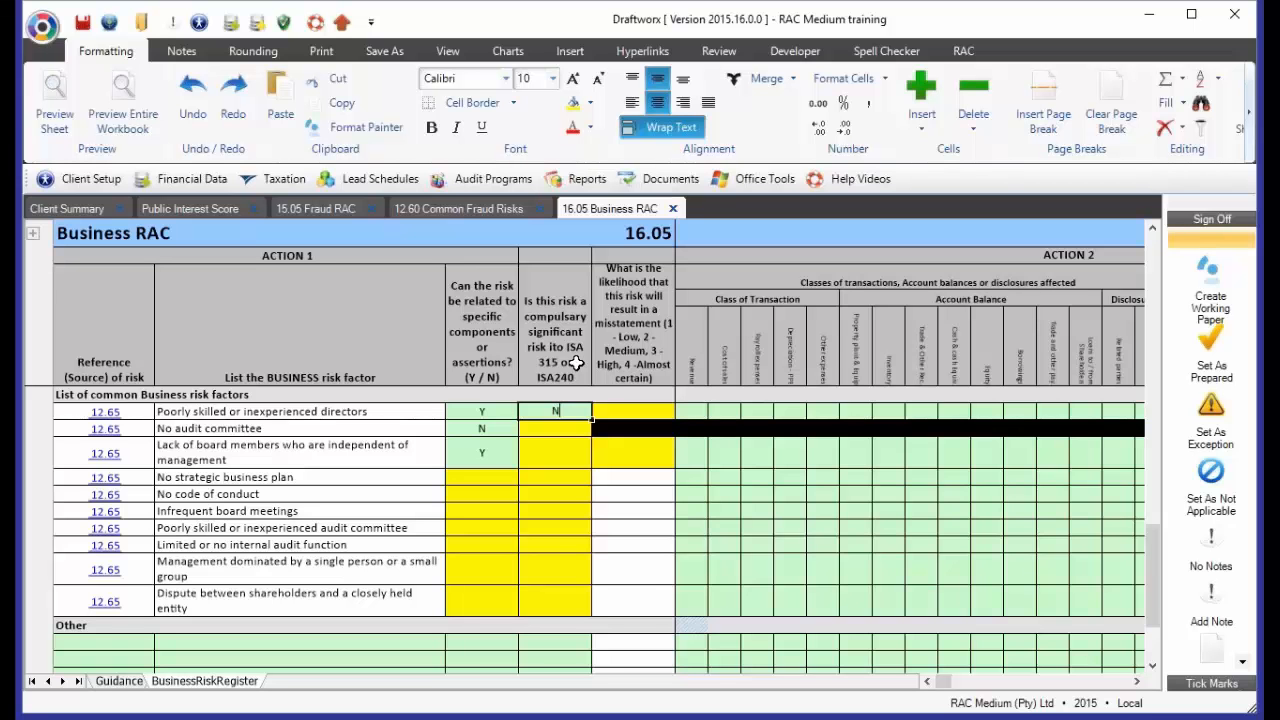
key("Return")
type("N")
key("Return")
type("N")
key("Return")
Rate the misstatement likelihood as 4 for poorly skilled directors and 2 for lack of independent board members
key("Up")
key("Up")
key("Up")
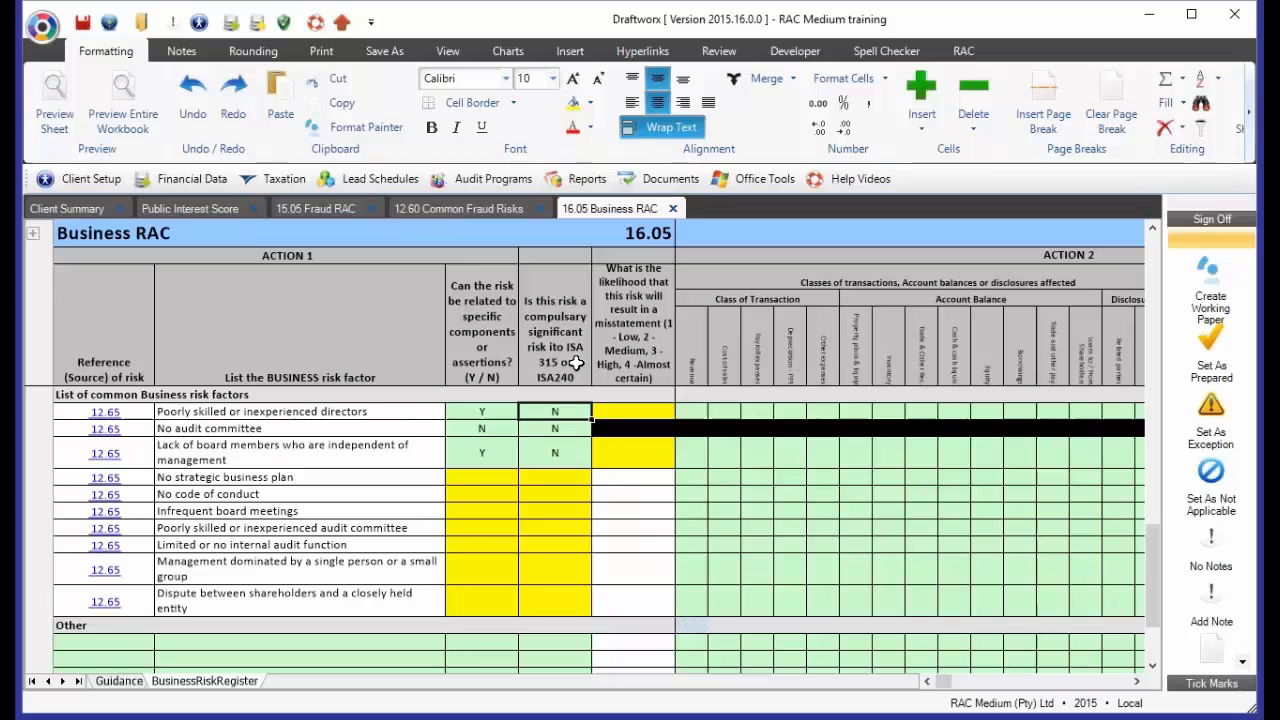
key("Right")
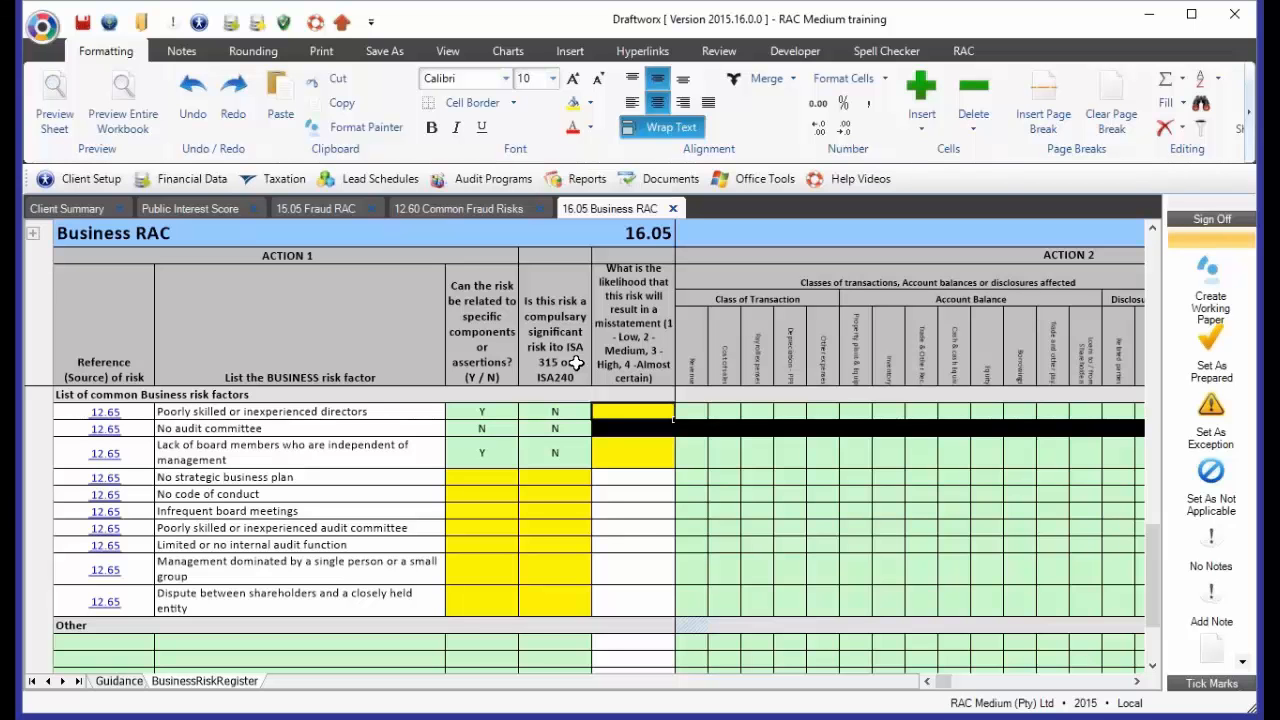
type("10")
key("Return")
key("Return")
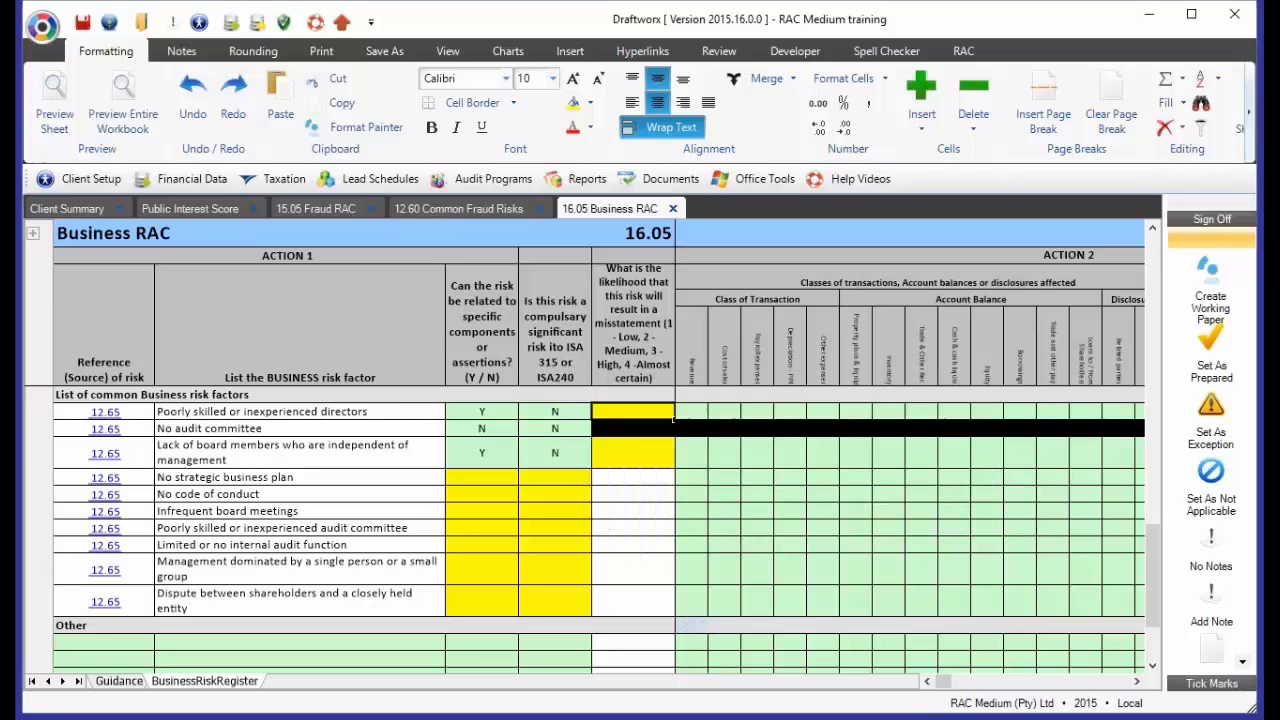
type("4")
key("Return")
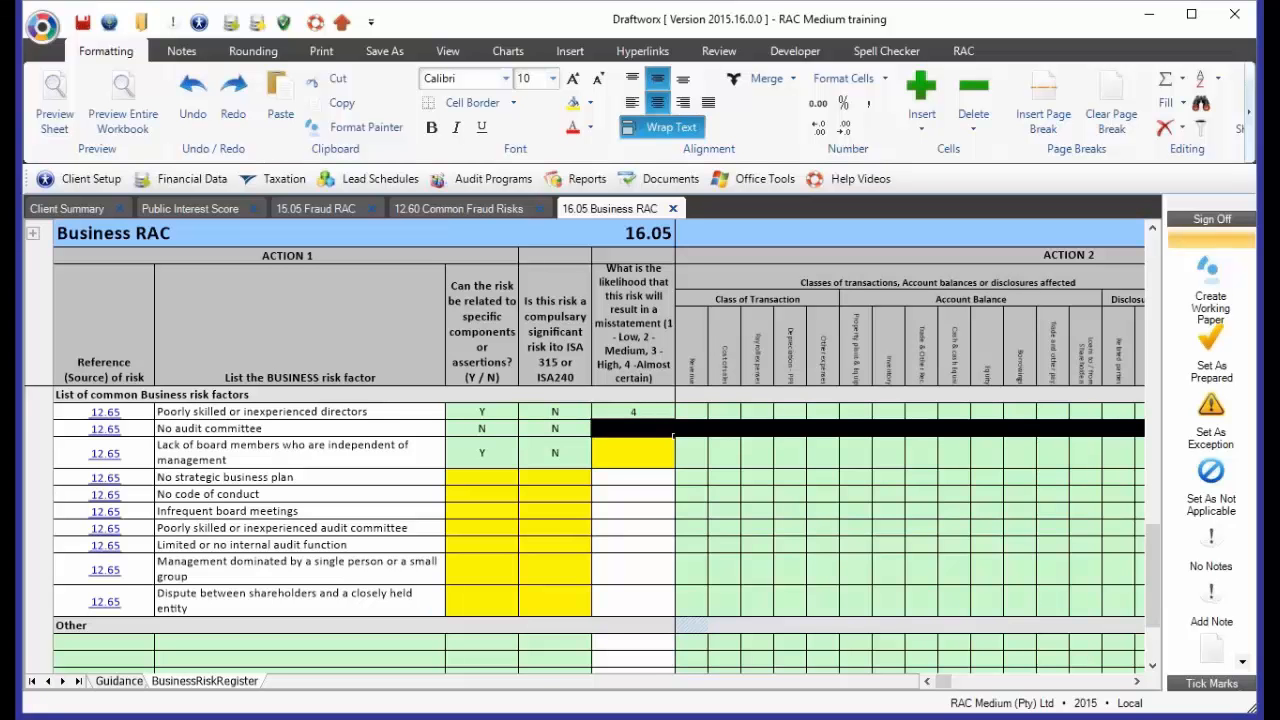
left_click(672, 440)
type("2")
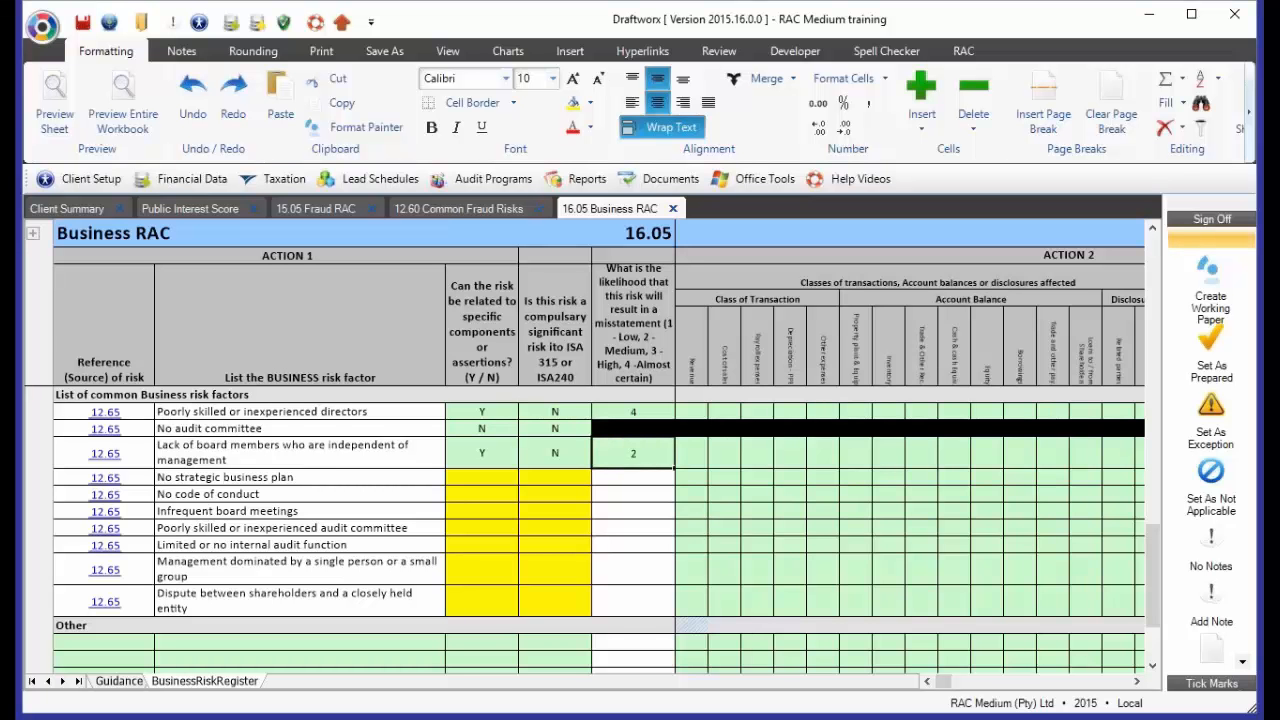
Examine the "No audit committee" row from its component answer across to the likelihood column
key("Up")
key("Left")
key("Left")
key("Left")
key("Left")
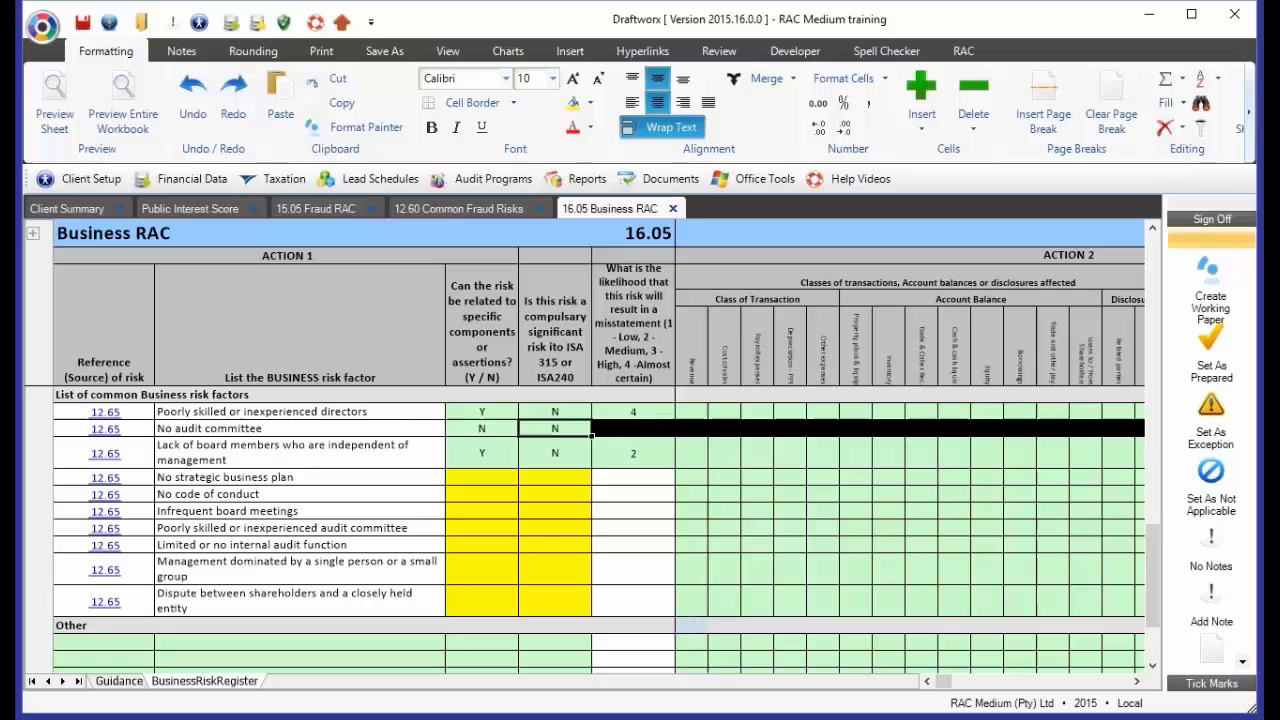
key("Right")
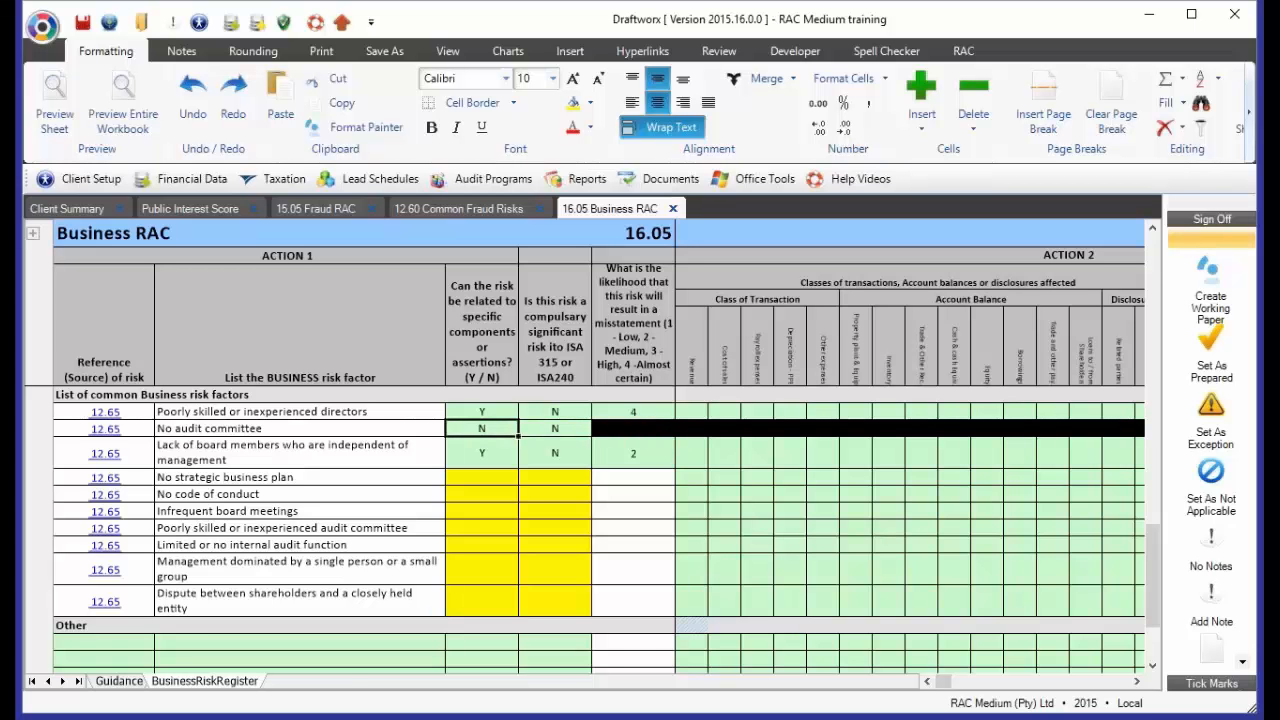
key("Right")
key("Right")
key("Right")
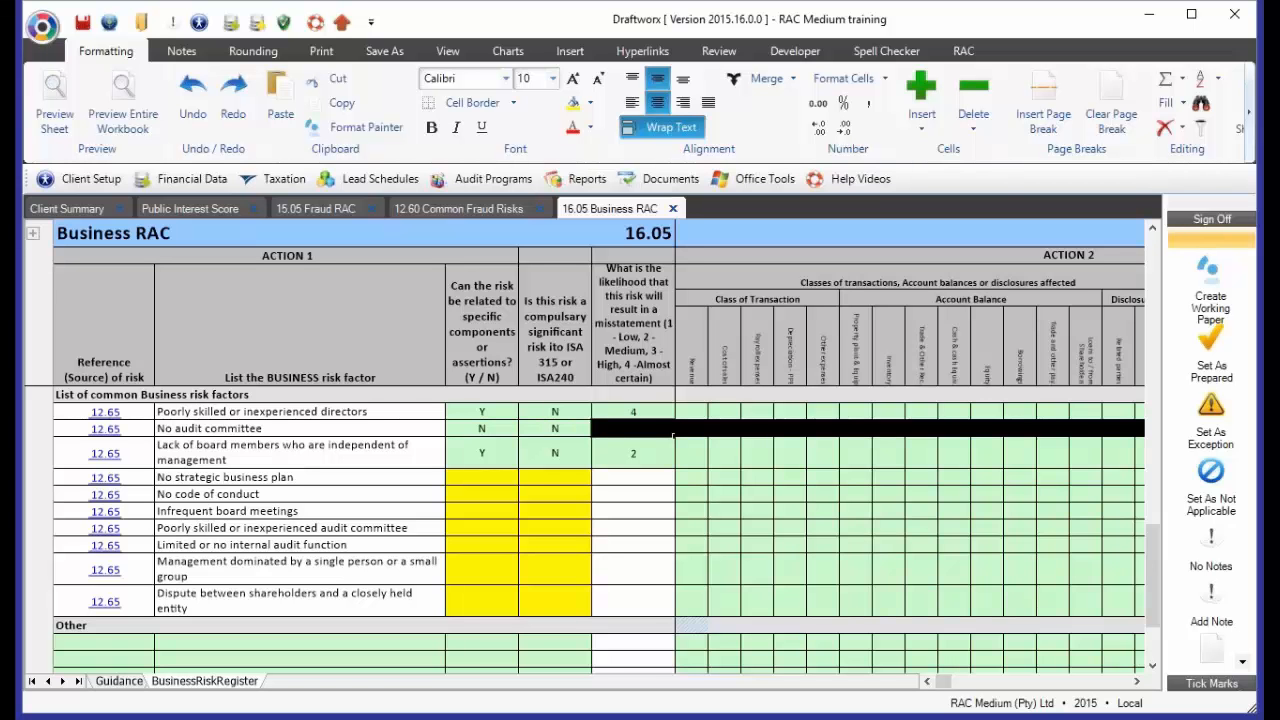
Mark Revenue and Property, plant and equipment with Y as affected by the poorly skilled directors risk
key("Right")
key("Up")
type("Y")
key("Right")
key("Right")
key("Right")
key("Right")
key("Right")
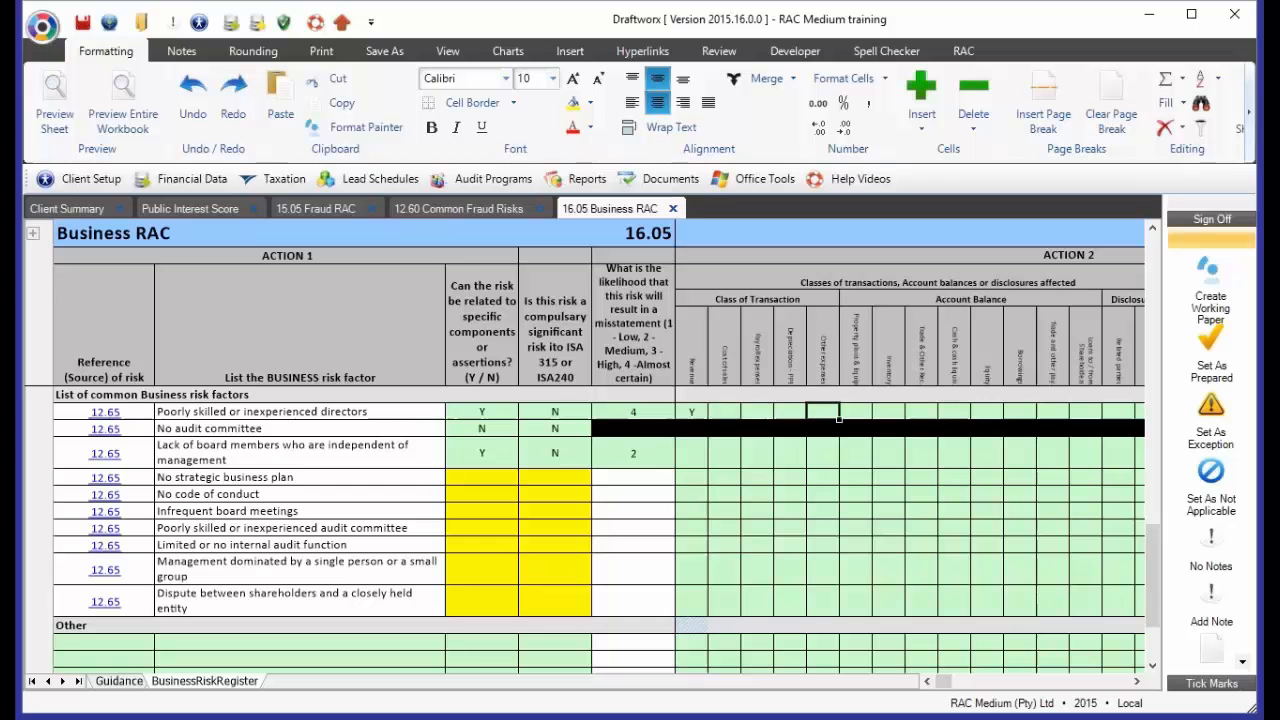
type("Y")
Mark Inventory and one further component with Y as affected by the lack of independent board members risk
key("Down")
key("Down")
key("Right")
type("Y")
key("Left")
key("Left")
key("Left")
key("Left")
key("Left")
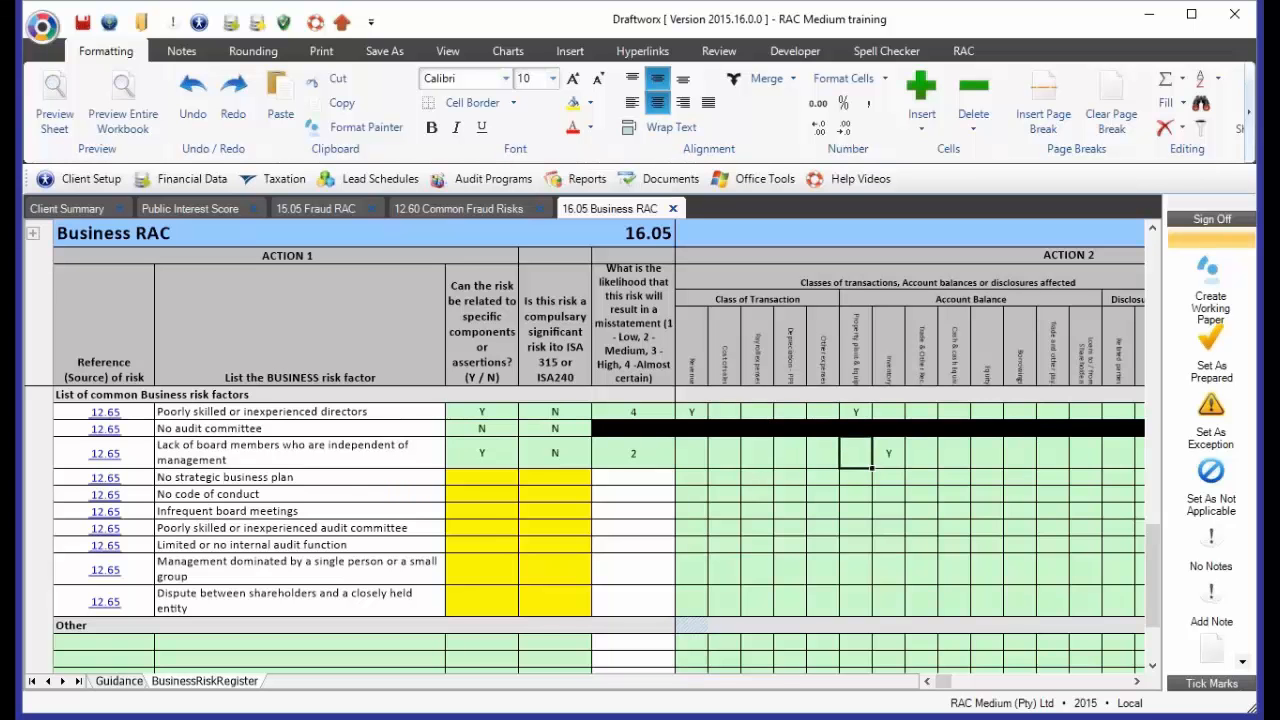
type("Y")
Examine the assertion columns and the 0 to 4 scale for the potential magnitude of each risk
key("Right")
key("Right")
key("Right")
key("Right")
key("Right")
key("Right")
key("Right")
key("Right")
key("Right")
key("Right")
key("Right")
key("Right")
key("Right")
key("Right")
key("Right")
key("Right")
key("Right")
key("Right")
key("Right")
key("Right")
key("Right")
key("Right")
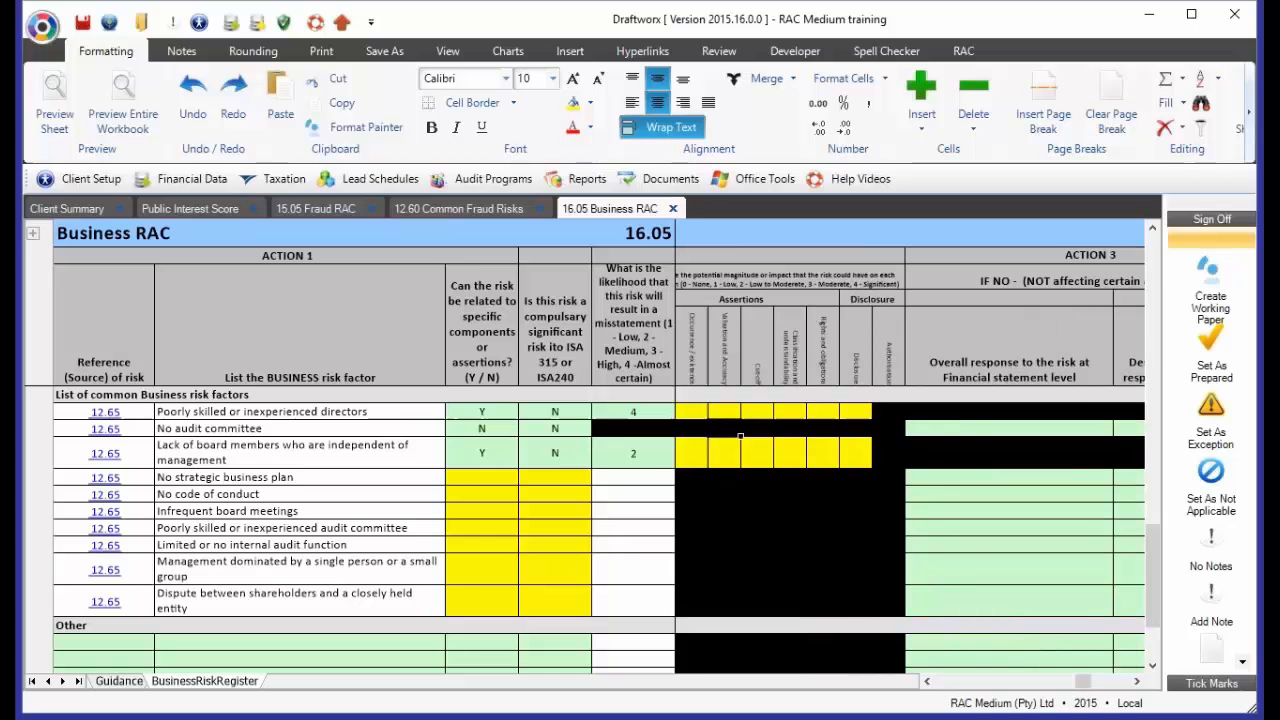
left_click(736, 415)
key("Left")
key("Left")
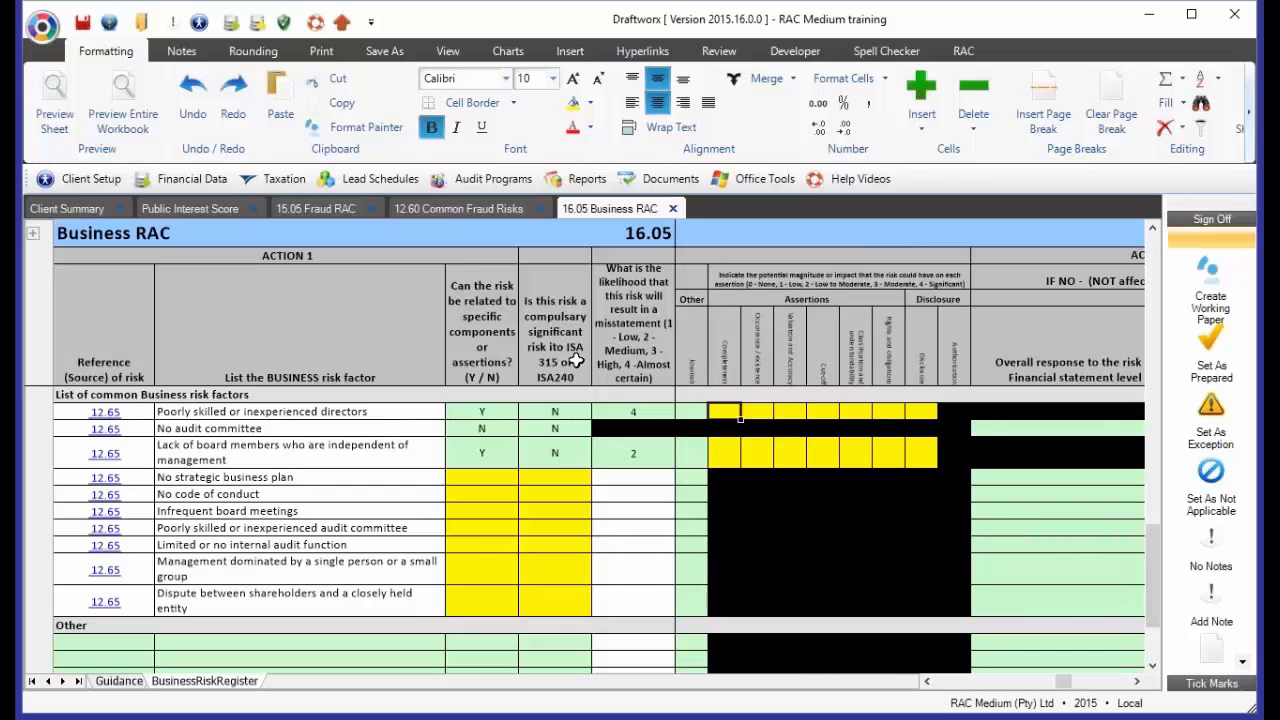
left_click(760, 287)
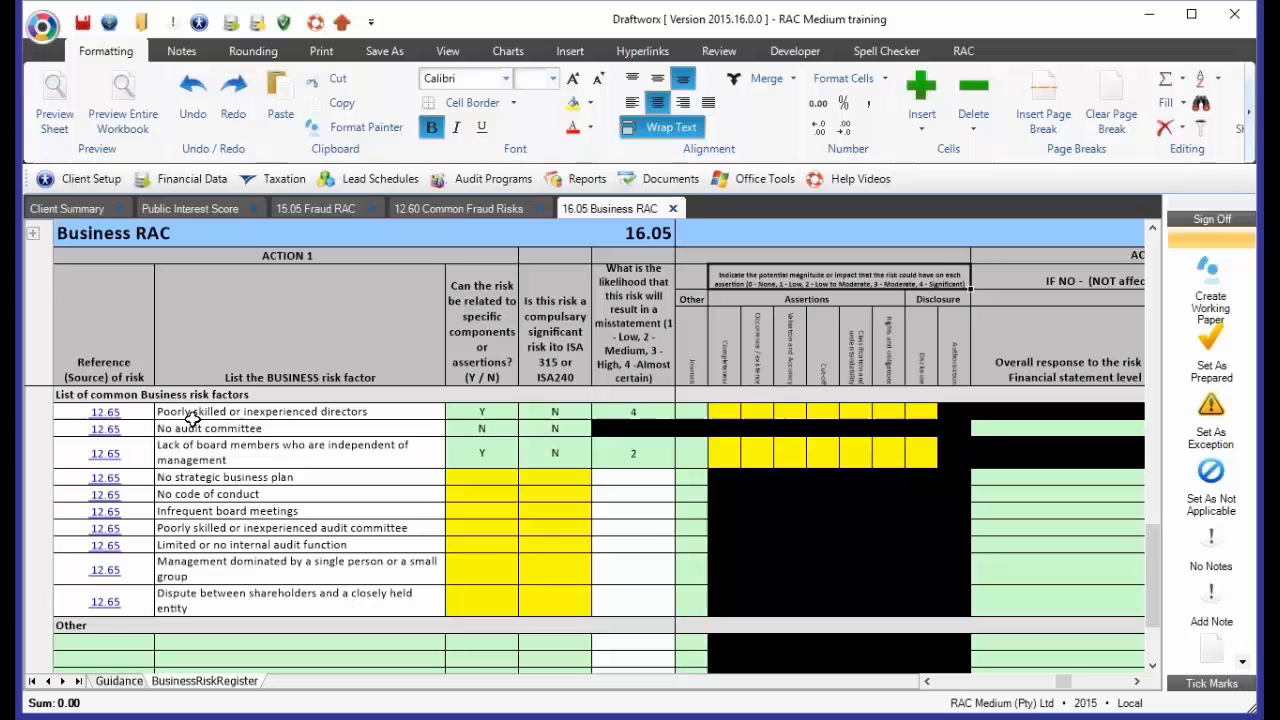
Rate the poorly skilled directors risk 4 for Completeness, 3 for Occurrence/existence, 1 for Valuation and Accuracy, and 2 for Cut-off
left_click(722, 405)
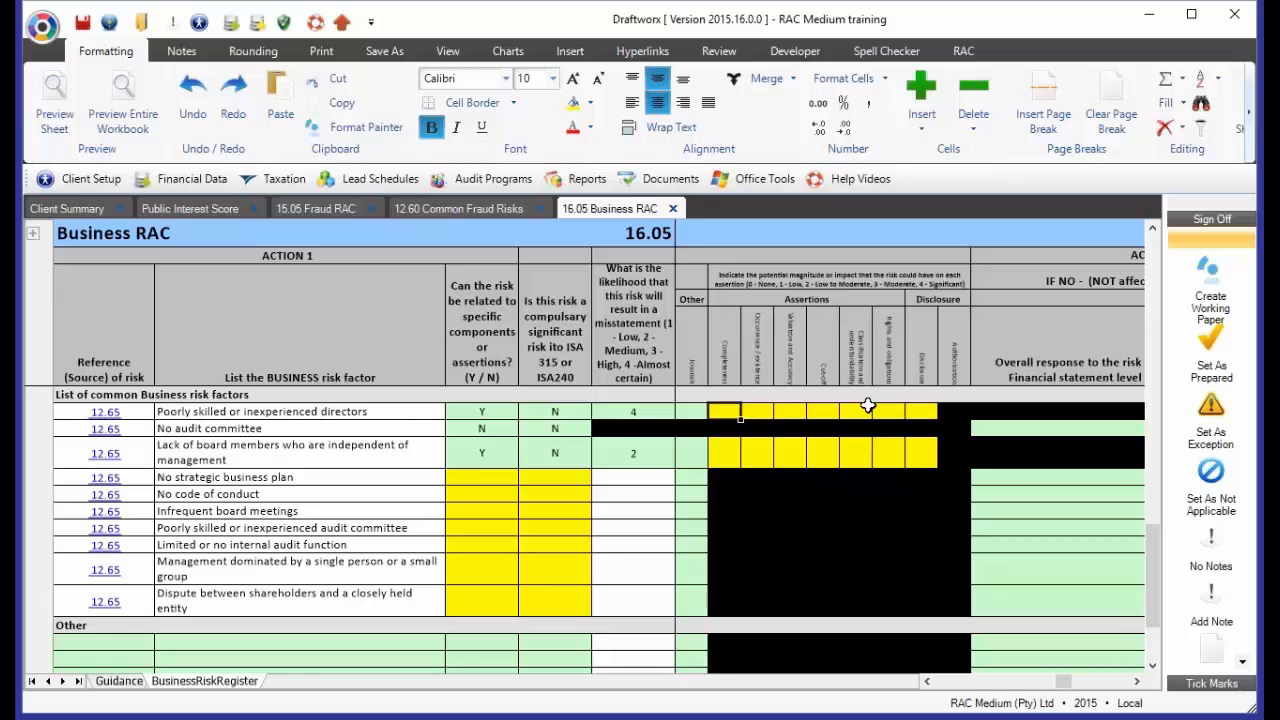
key("Right")
key("Right")
type("1")
key("Left")
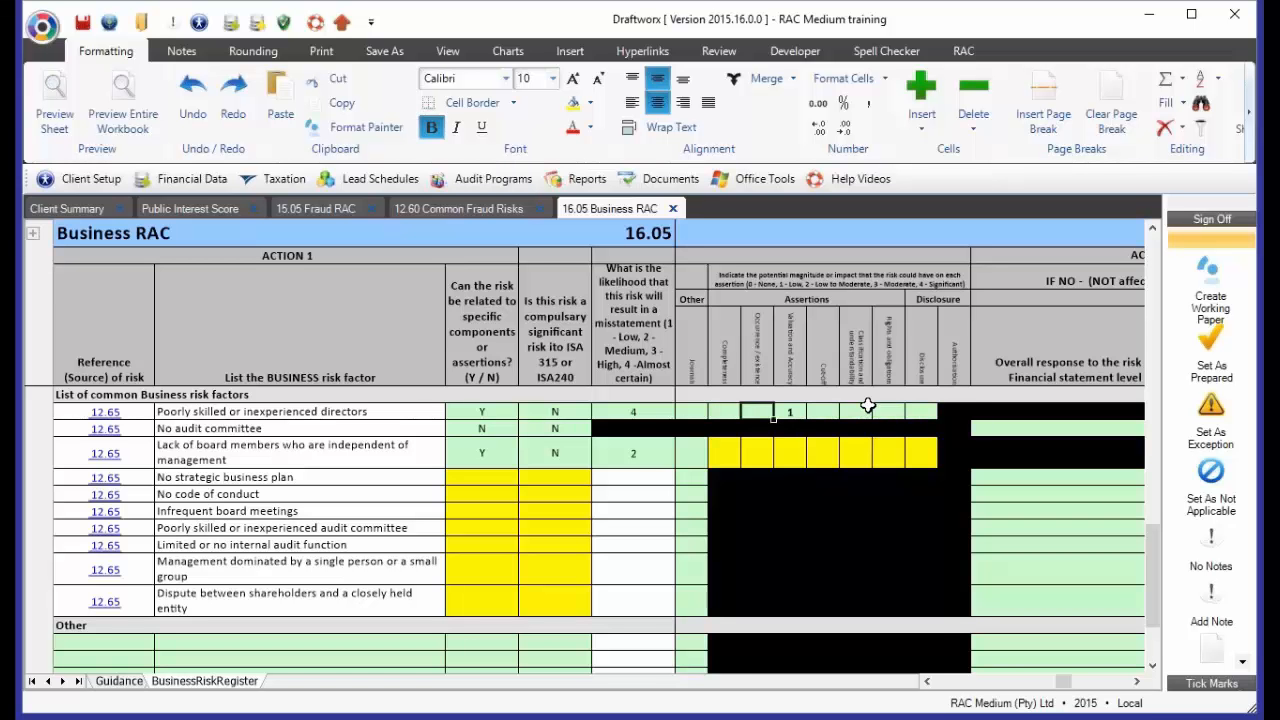
key("Left")
type("4")
key("Right")
type("3")
key("Right")
key("Right")
type("2")
Rate the lack of independent board members risk 1 for Completeness, 2 for Occurrence/existence, 3 for Valuation and Accuracy, and 4 for Cut-off
key("Left")
key("Down")
key("Down")
key("Left")
key("Left")
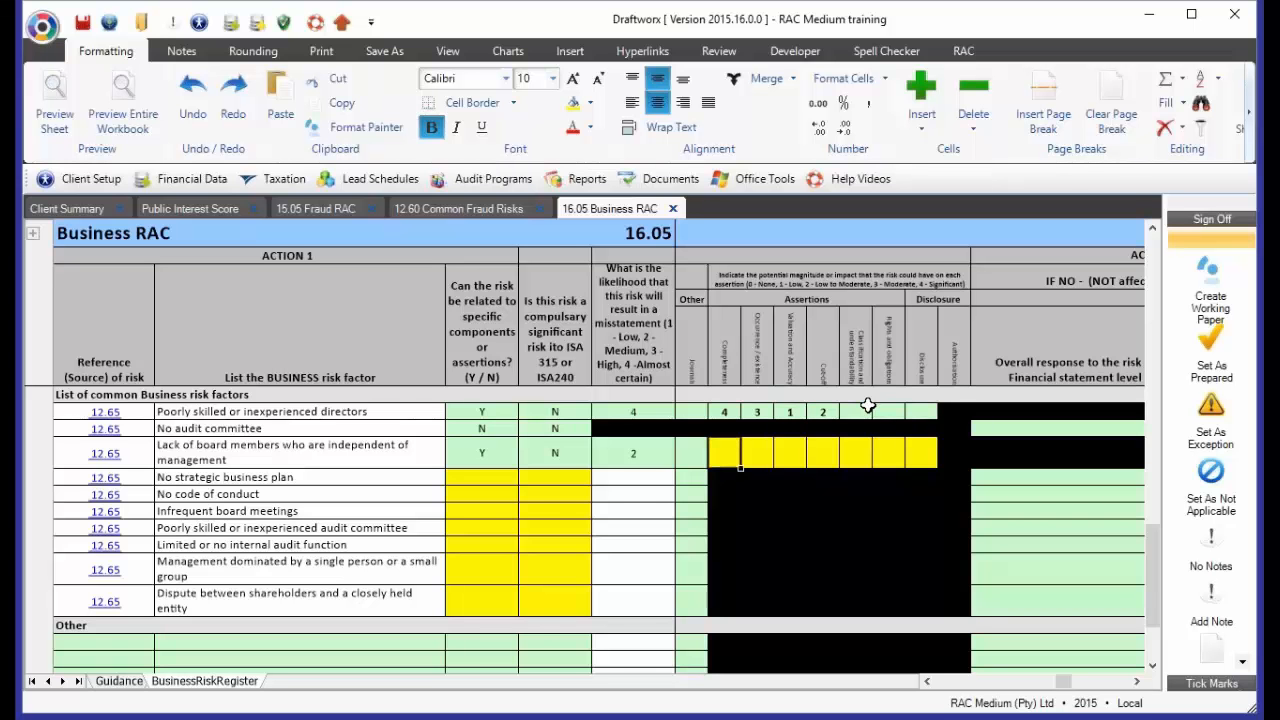
type("1")
key("Right")
type("2")
key("Right")
type("3")
key("Right")
type("4")
Examine the overall response, management response and single-procedure columns under Actions 3 to 5 for the listed business risks
key("Right")
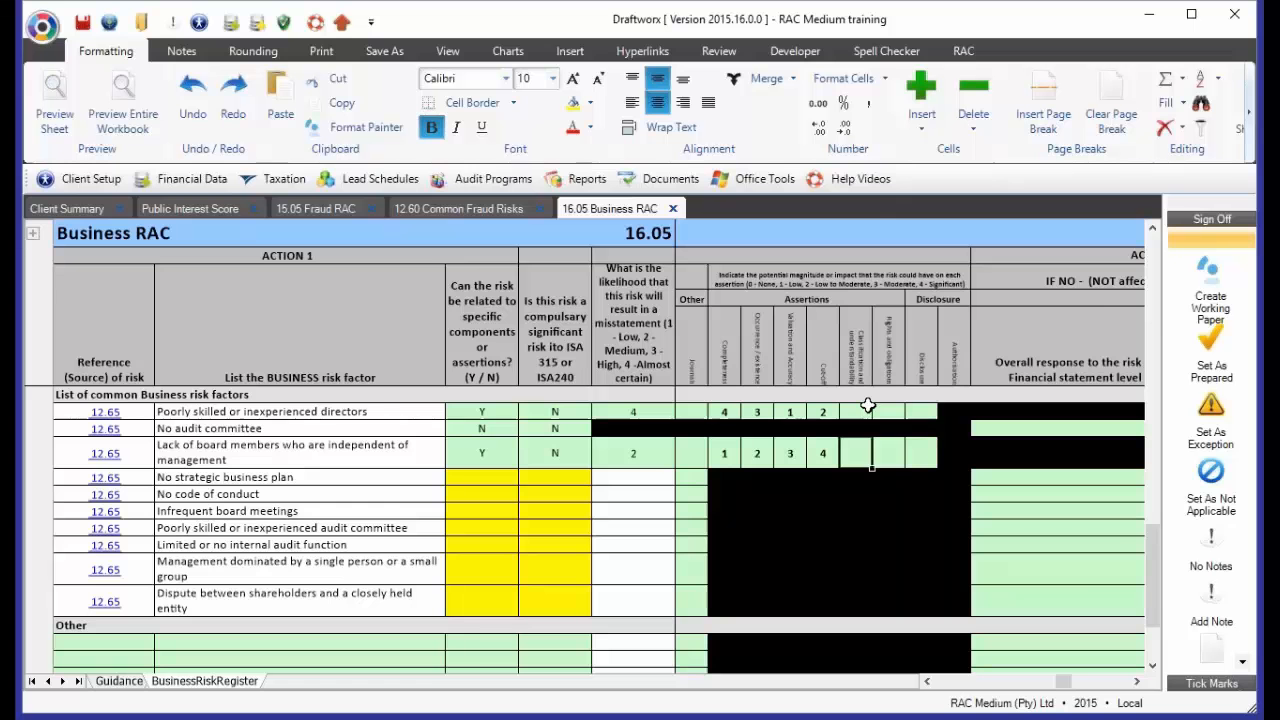
key("Right")
key("Right")
key("Right")
key("Right")
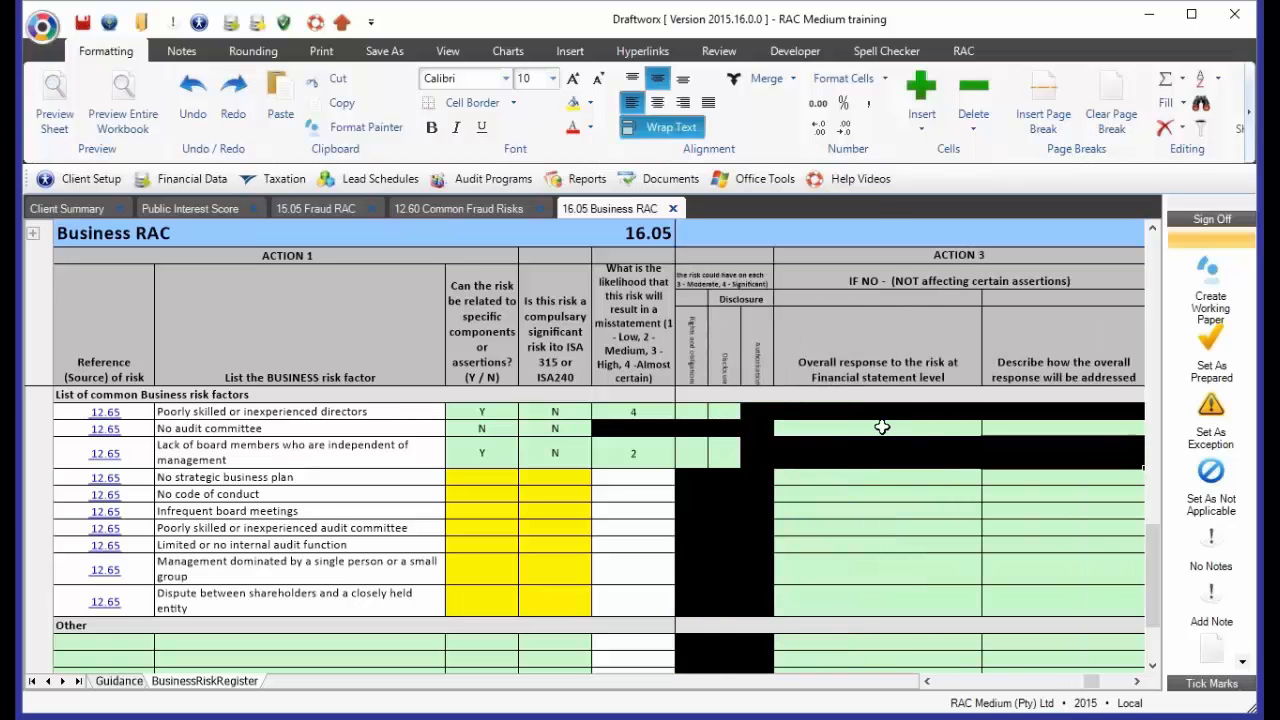
left_click(878, 428)
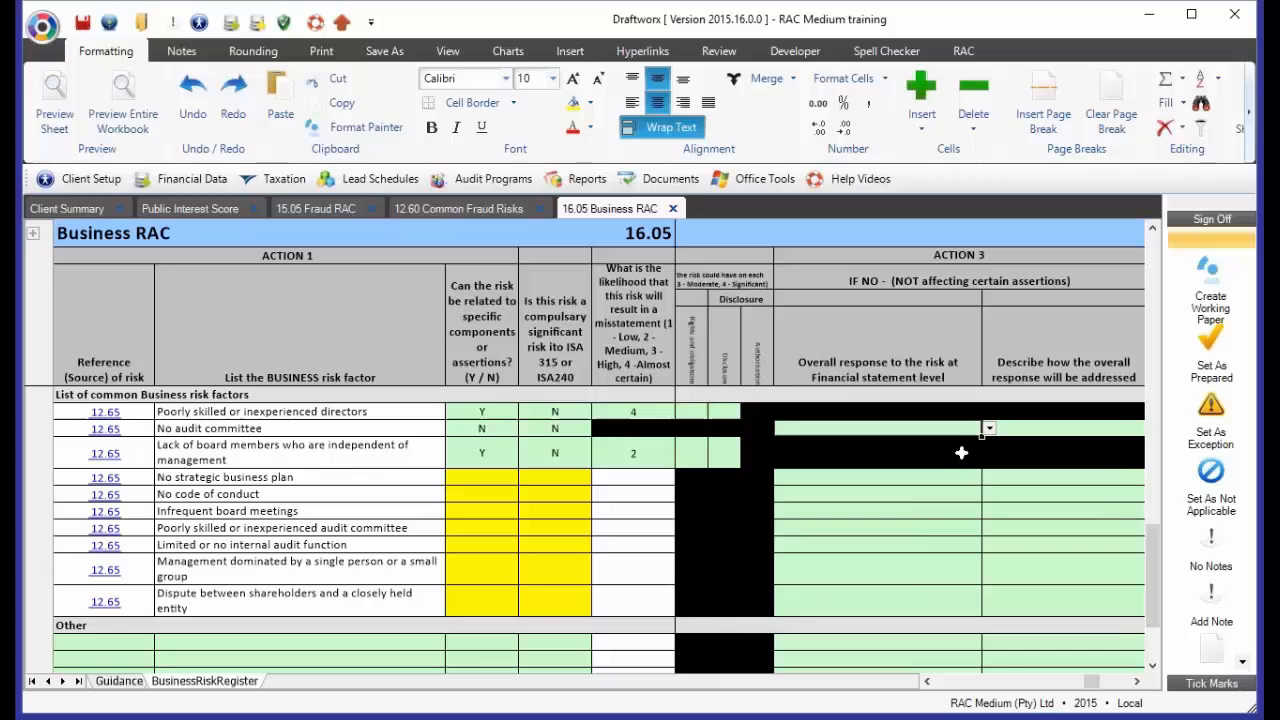
left_click(1137, 681)
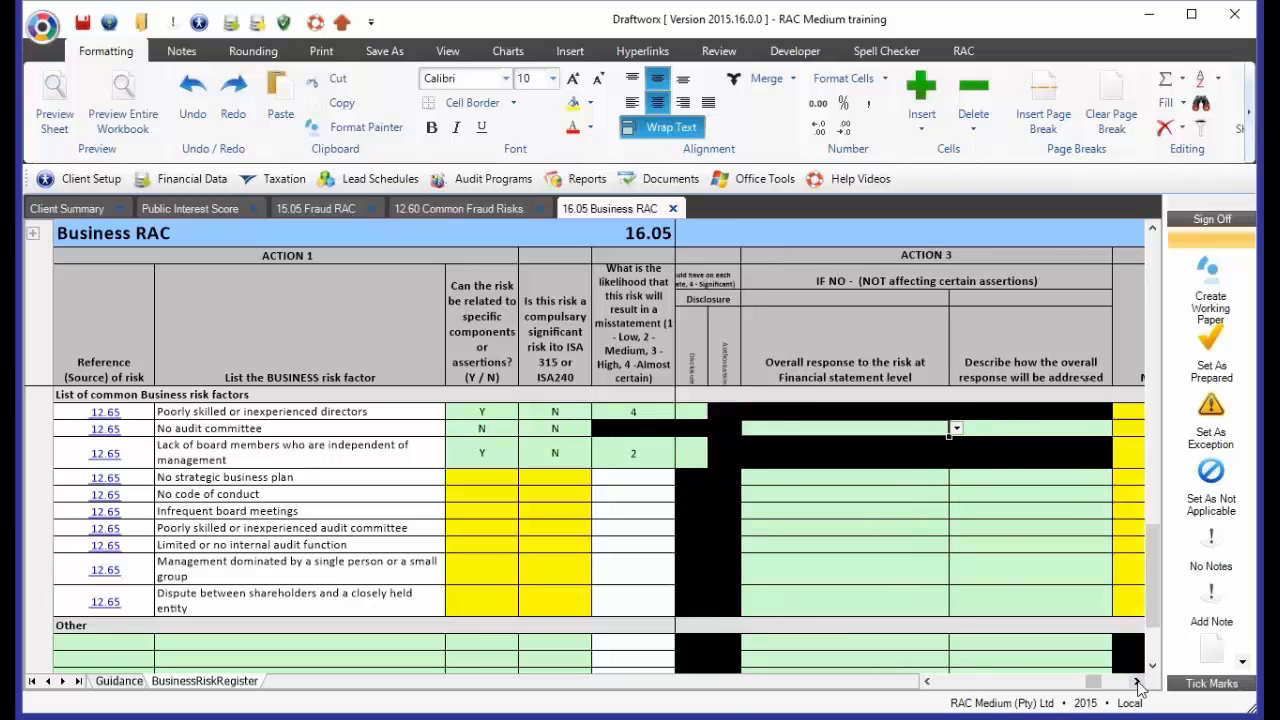
left_click(798, 426)
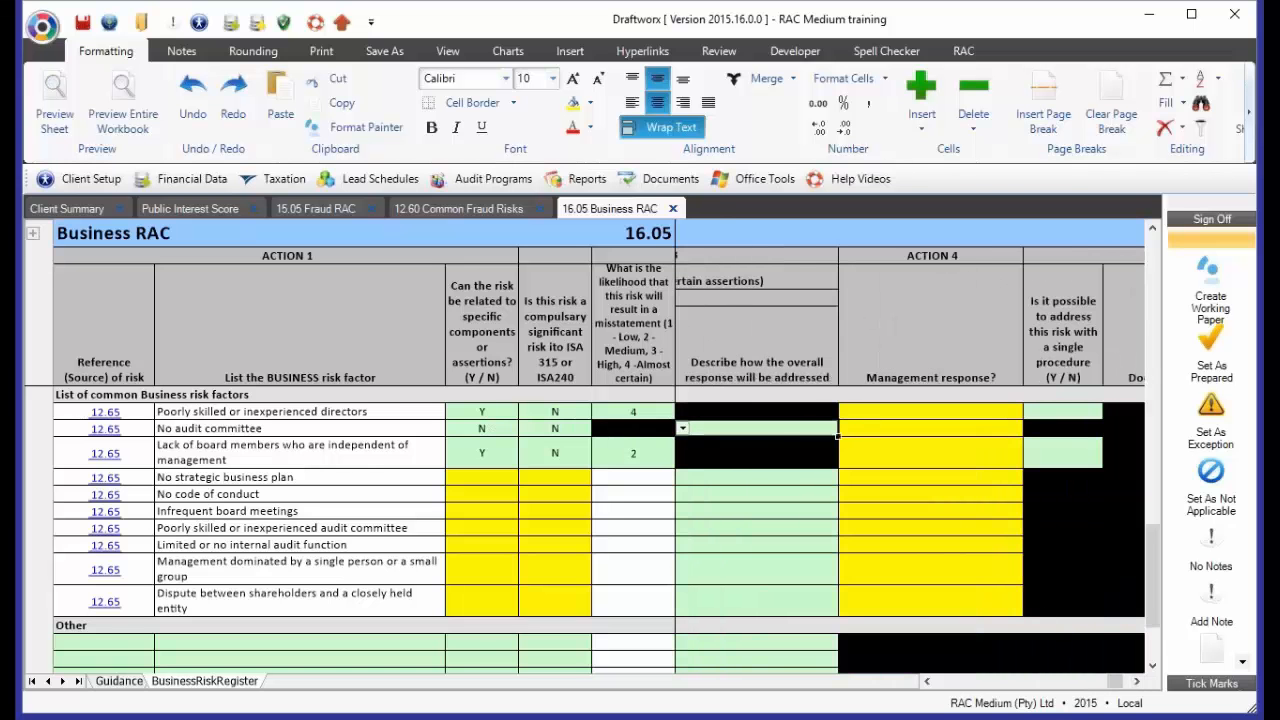
left_click_drag(934, 413, 939, 447)
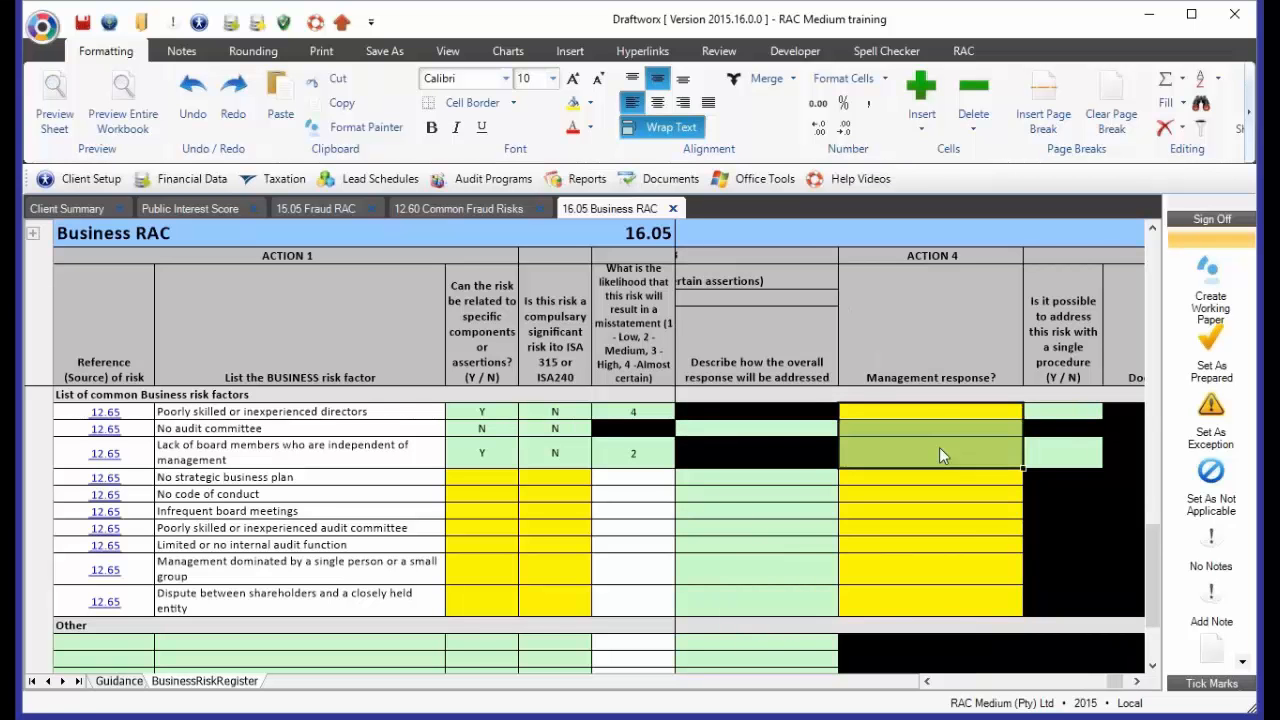
left_click(1137, 681)
left_click(1137, 681)
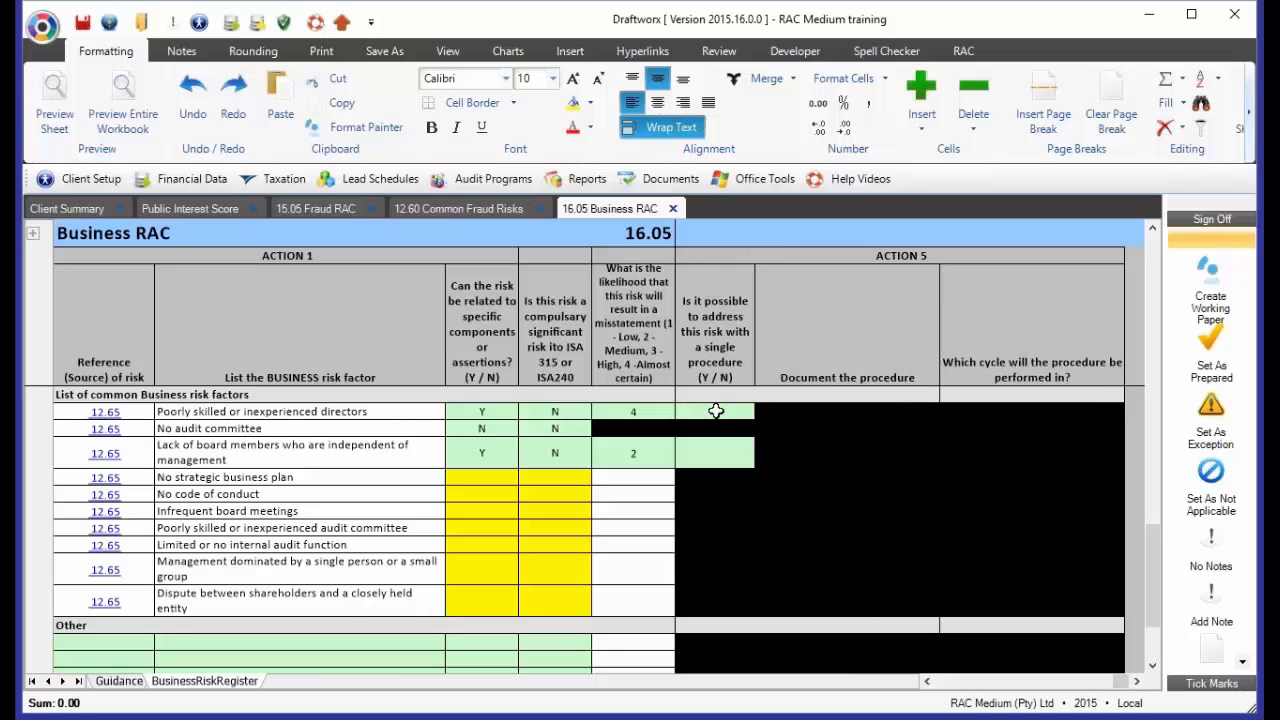
Answer Y for whether the poorly skilled directors risk can be addressed with a single procedure
left_click(714, 352)
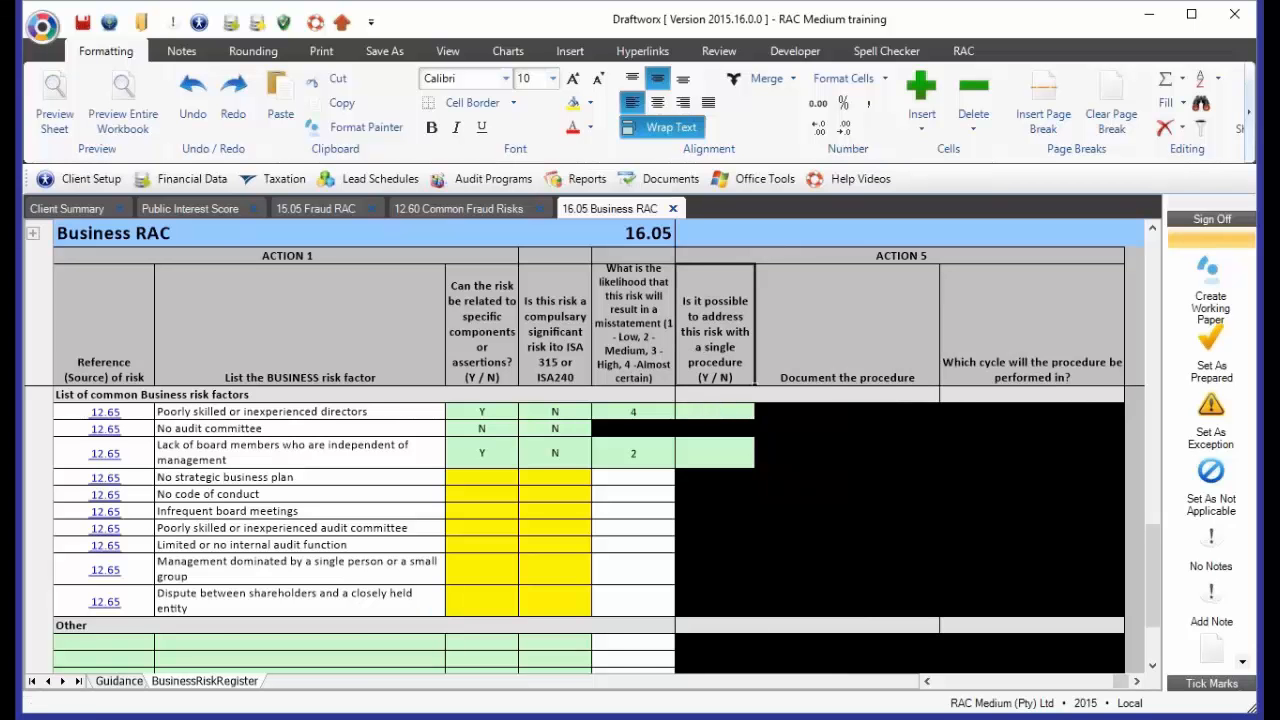
left_click(696, 418)
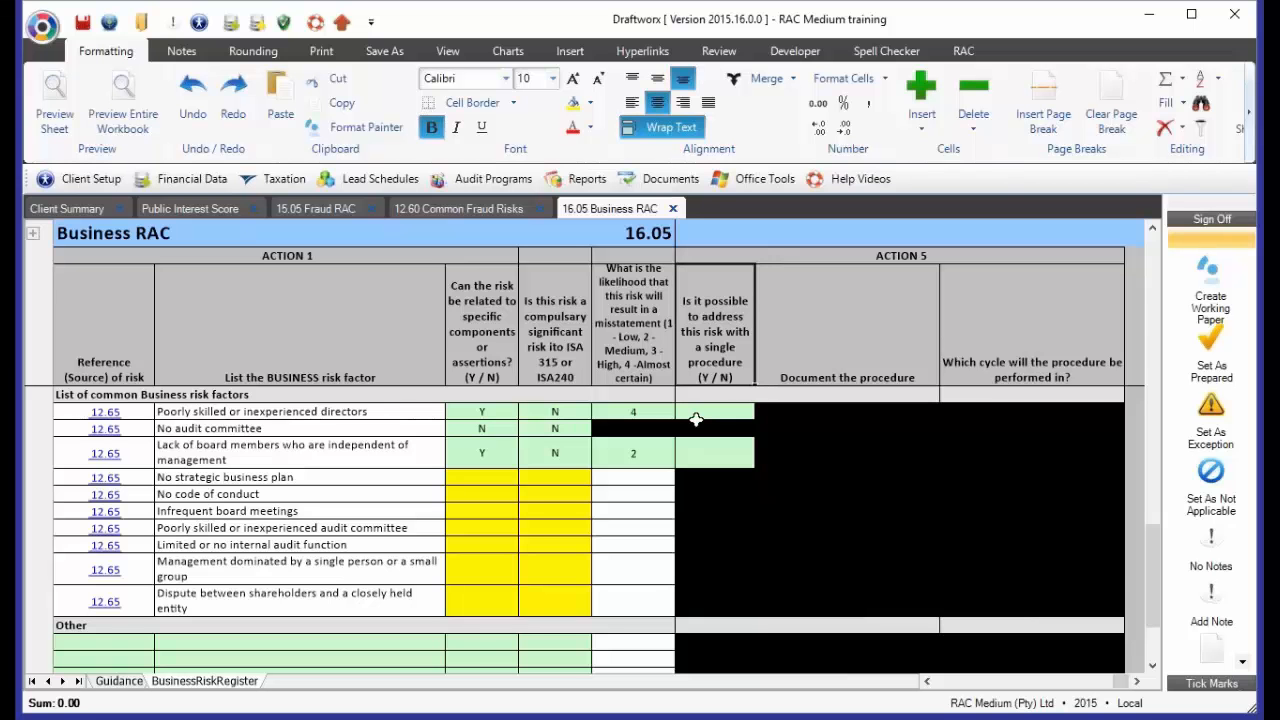
scroll(696, 418, "up", 3)
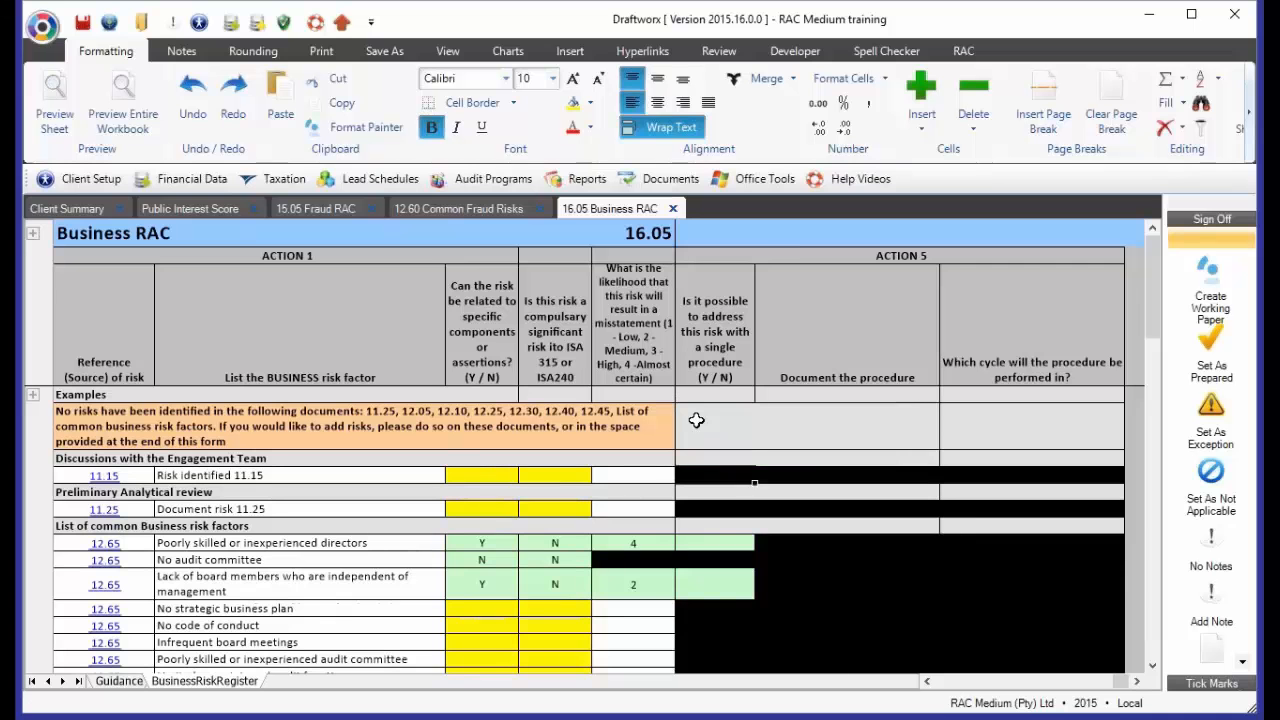
type("Y")
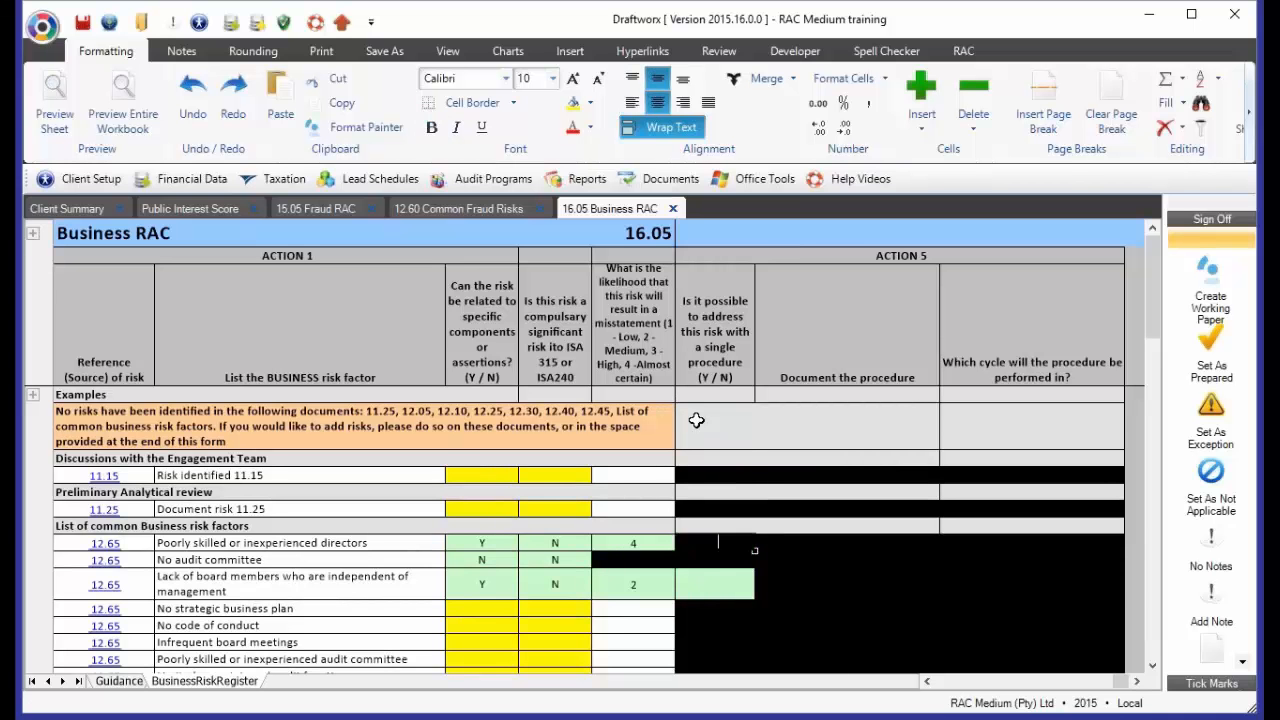
key("Return")
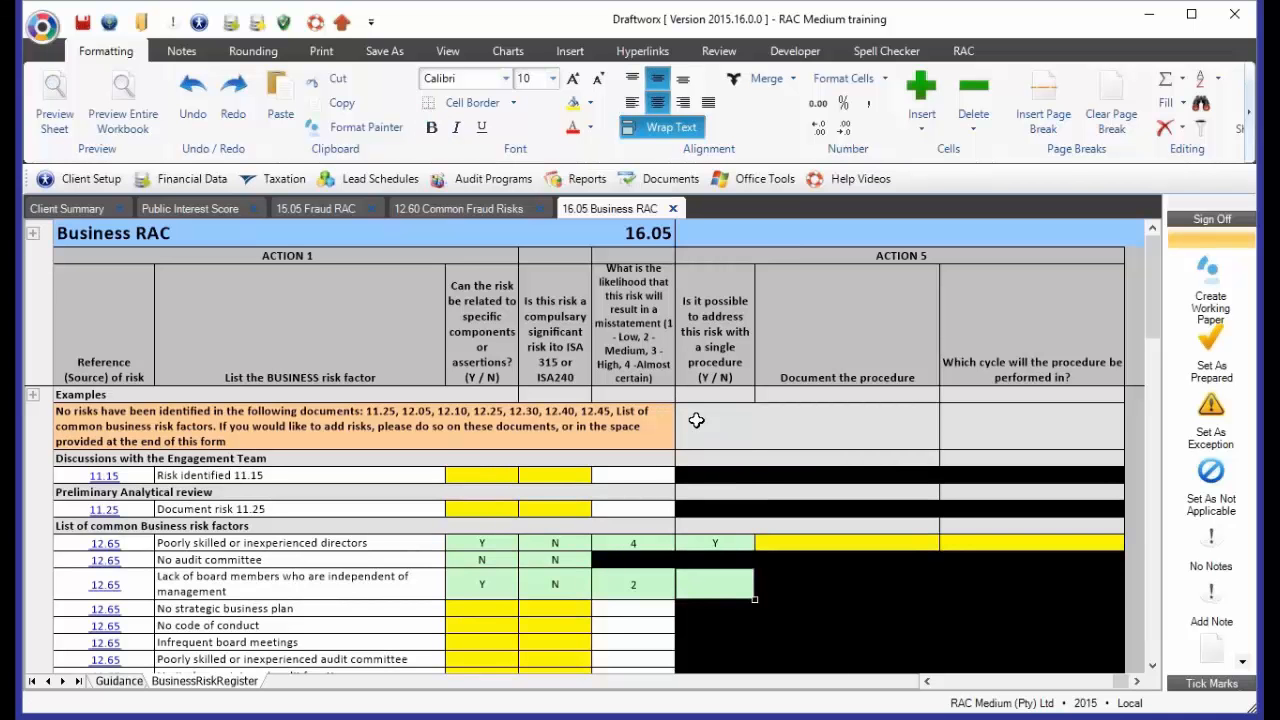
Set the single-procedure answer to N for the poorly skilled directors risk and Y for the lack of independent board members risk
left_click(738, 540)
type("N")
key("Return")
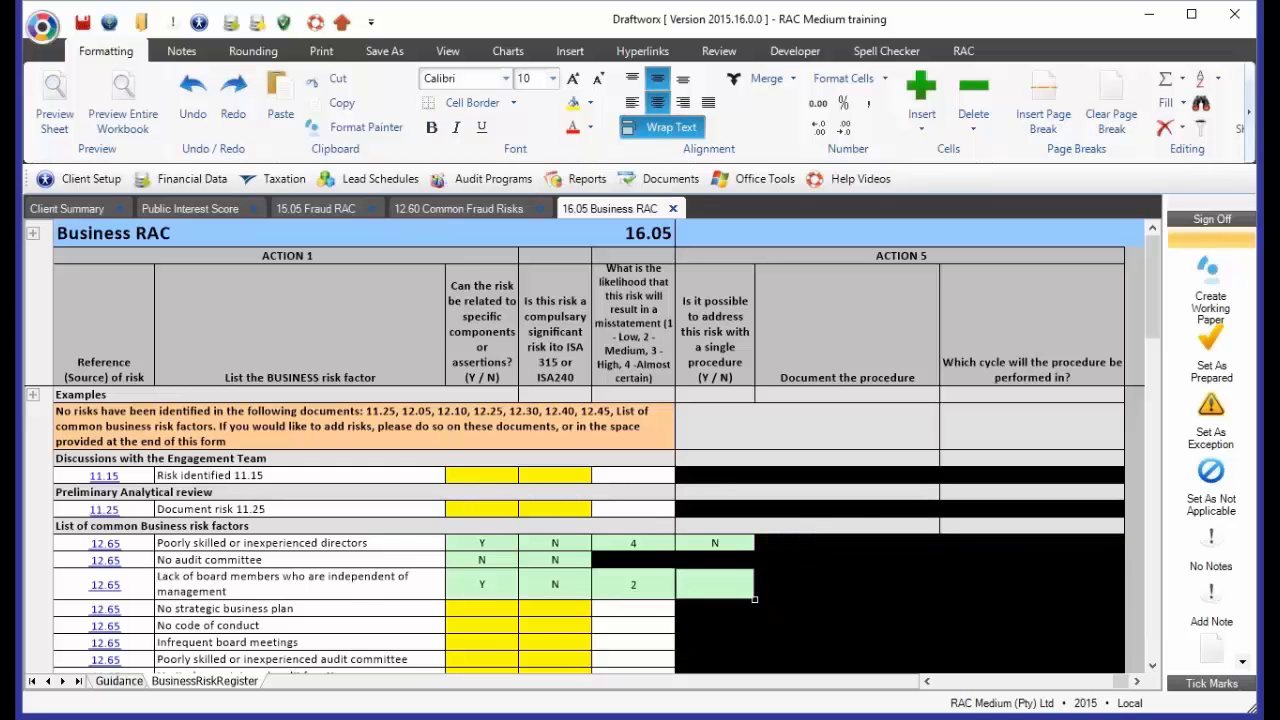
type("Y")
key("Return")
Enter "Document" as the procedure for the lack of independent board members risk and choose the Fixed Assets And Investment Property cycle
scroll(830, 510, "down", 2)
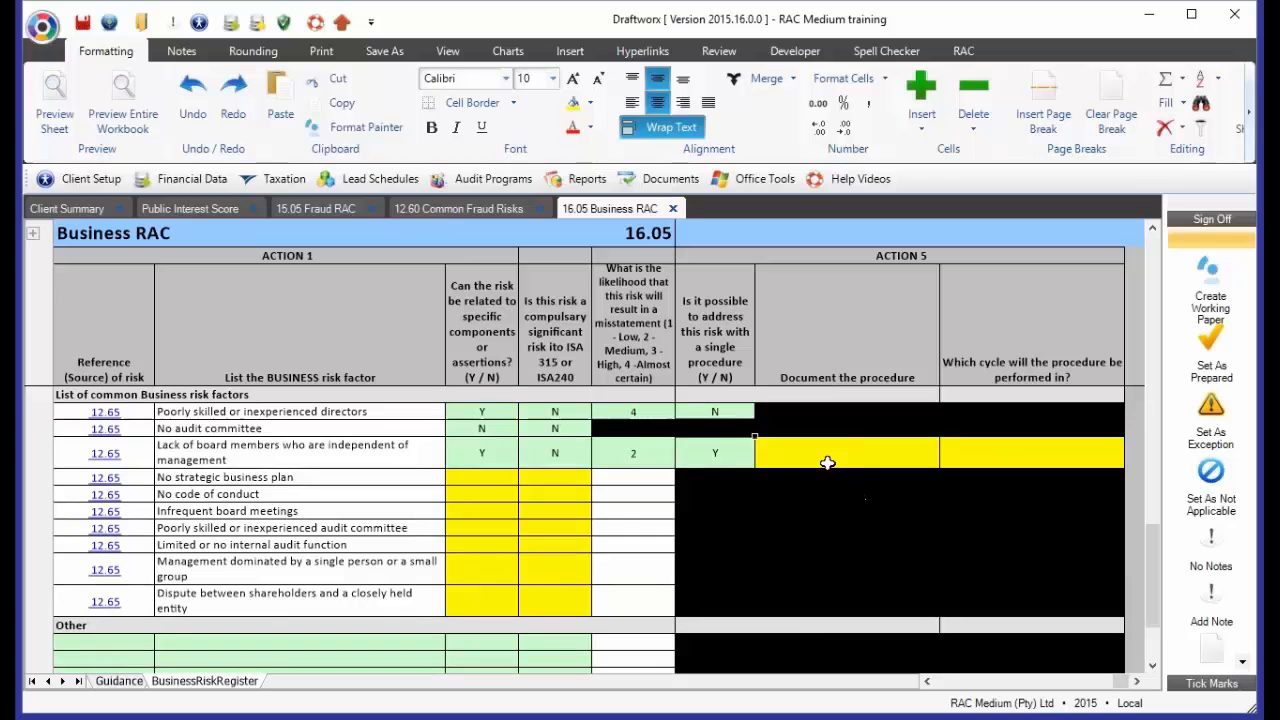
left_click(828, 462)
type("Document")
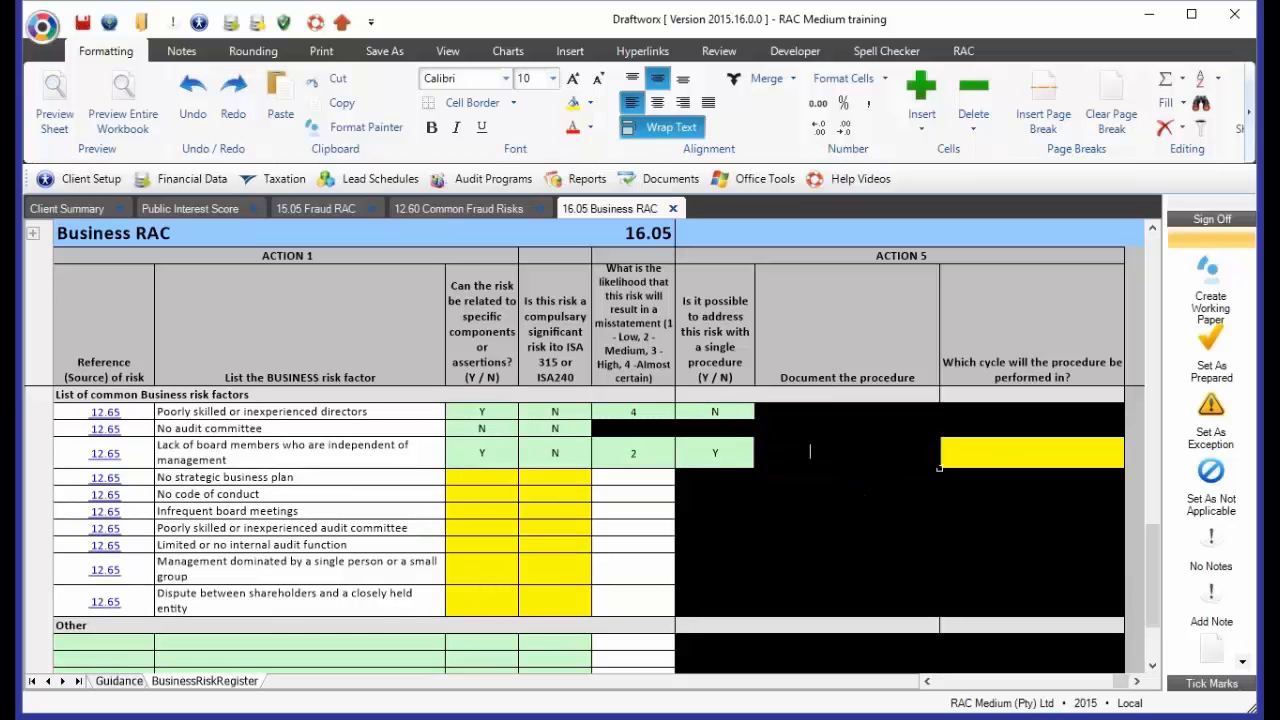
key("Return")
left_click(1000, 457)
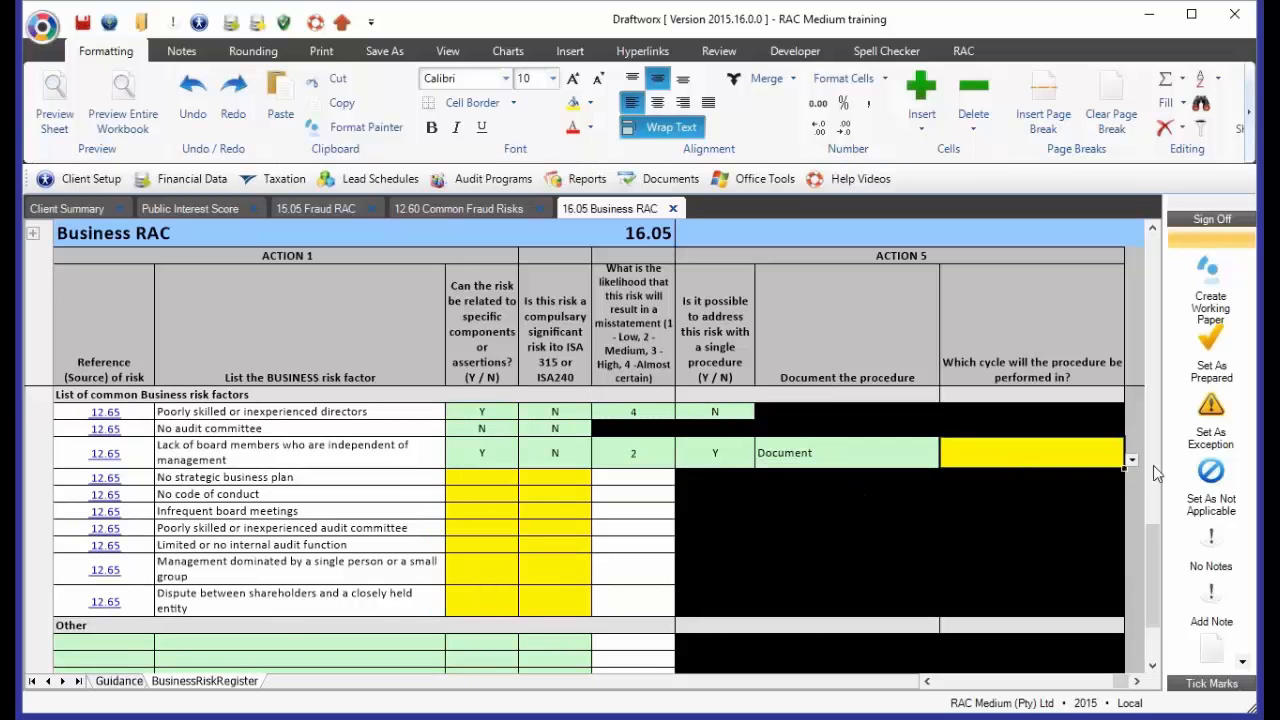
left_click(1131, 460)
left_click(1008, 487)
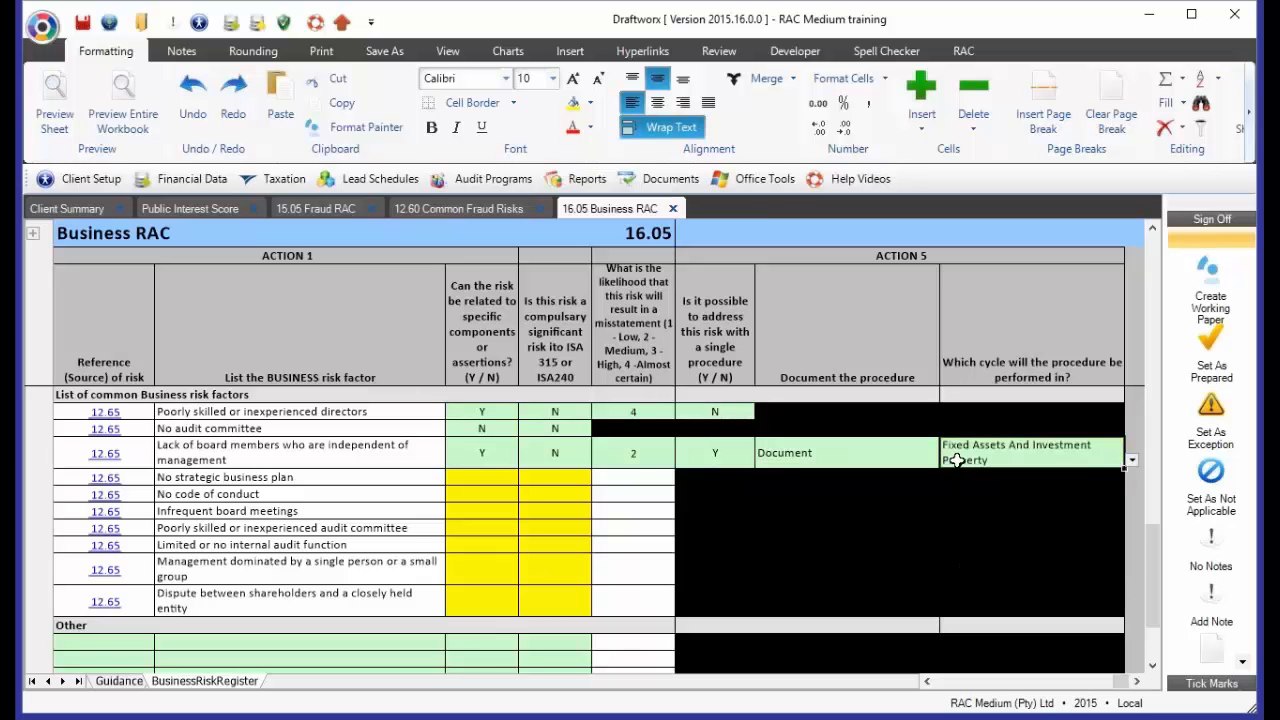
Examine the Prior year and deleted risks section at the end of the business risk register
left_click(742, 416)
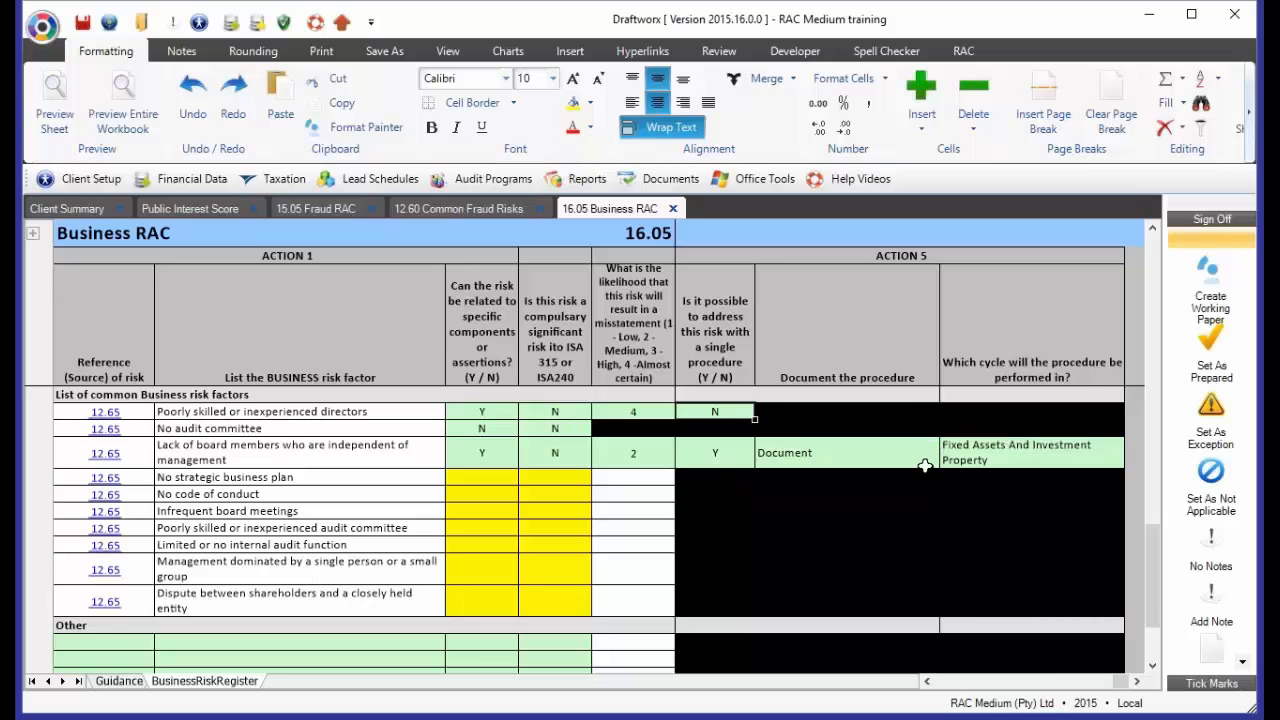
scroll(925, 466, "down", 5)
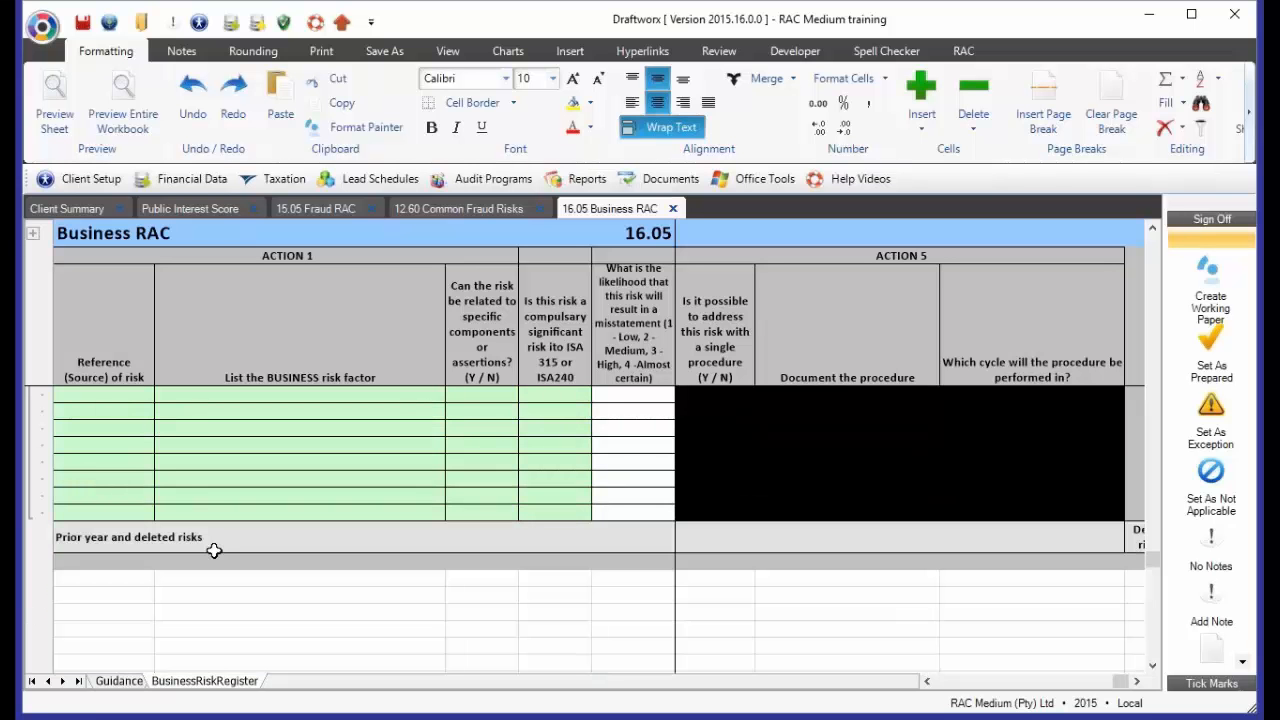
left_click(127, 540)
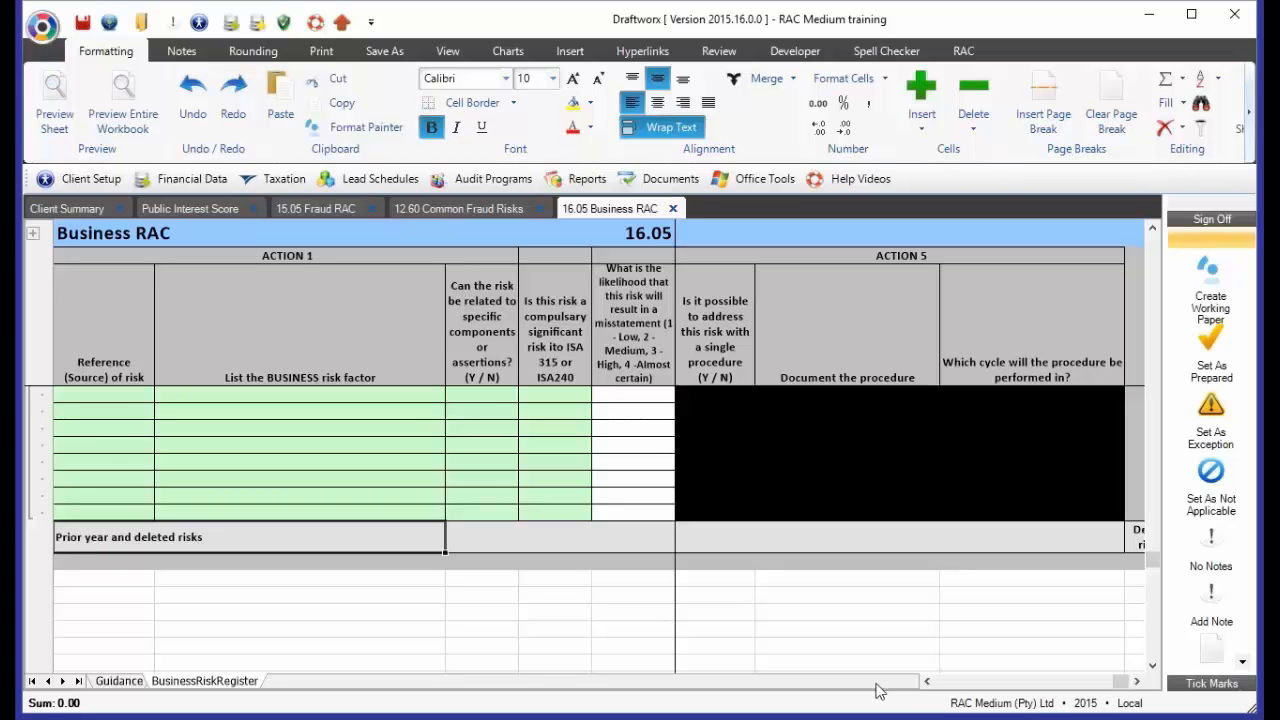
left_click(943, 684)
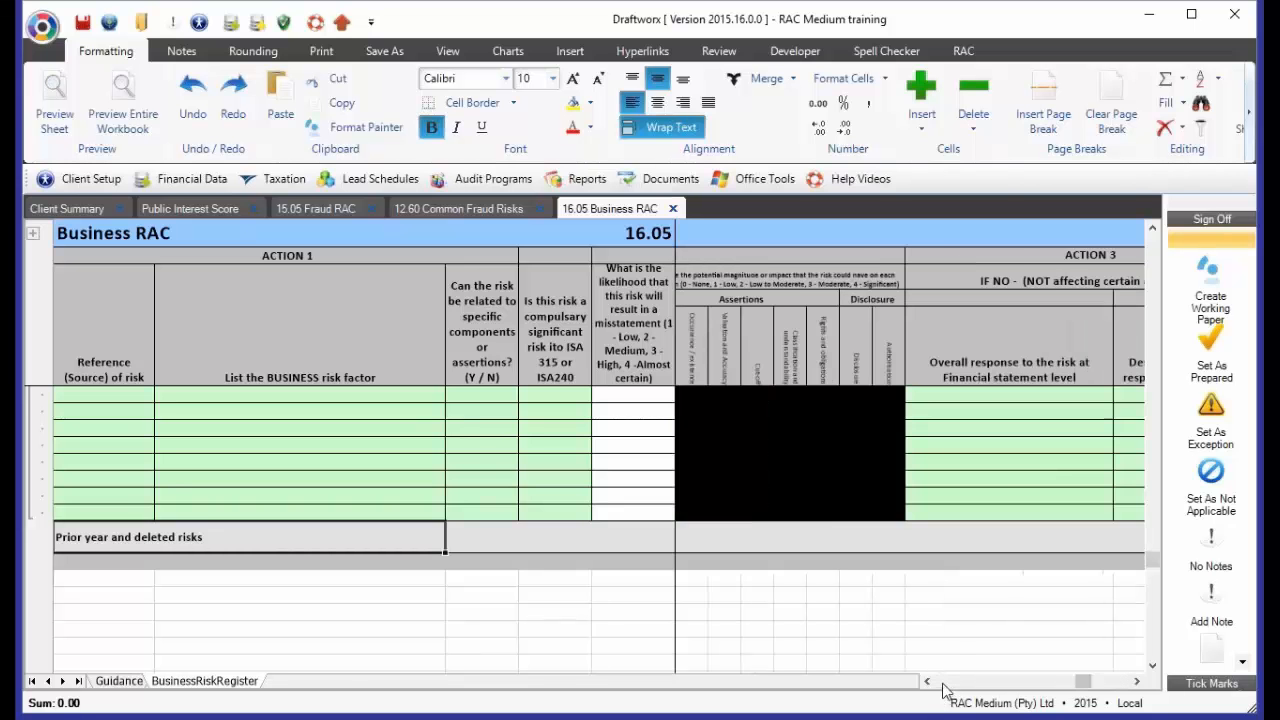
left_click(940, 684)
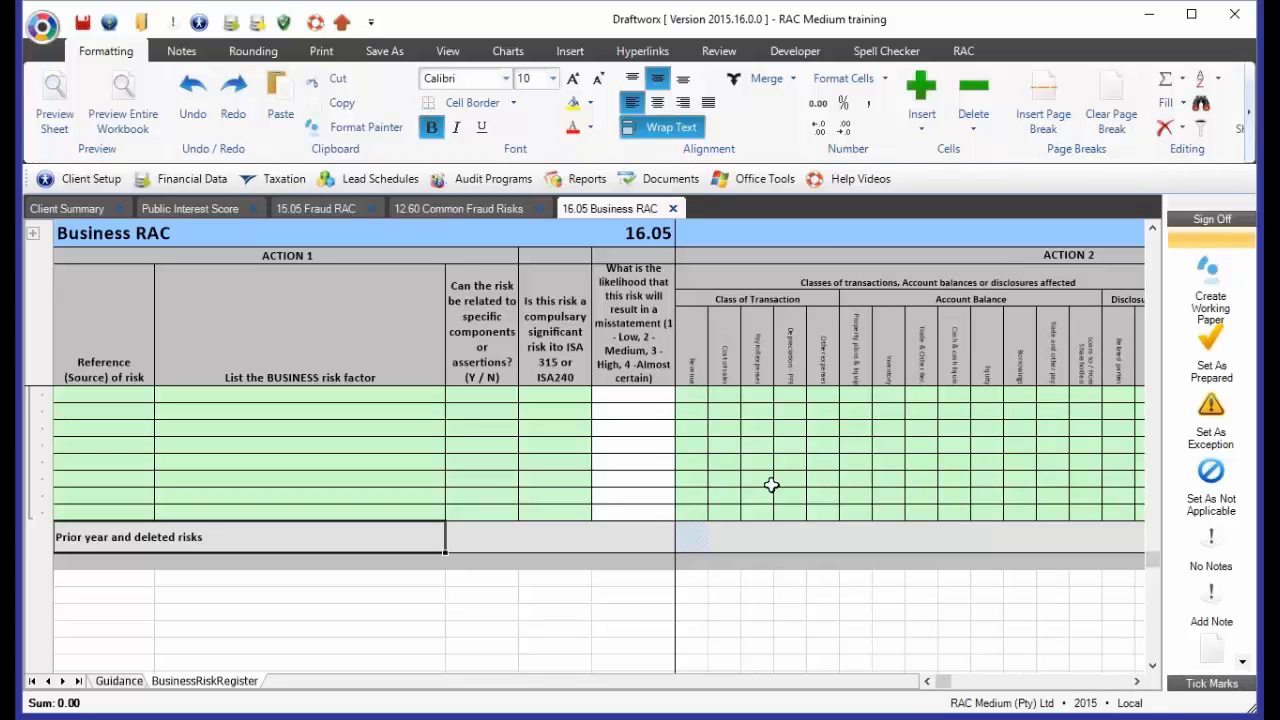
Open the 15.05 Fraud RAC Dev working paper from the risk assessment audit programs and show its FraudRAC sheet
left_click(496, 183)
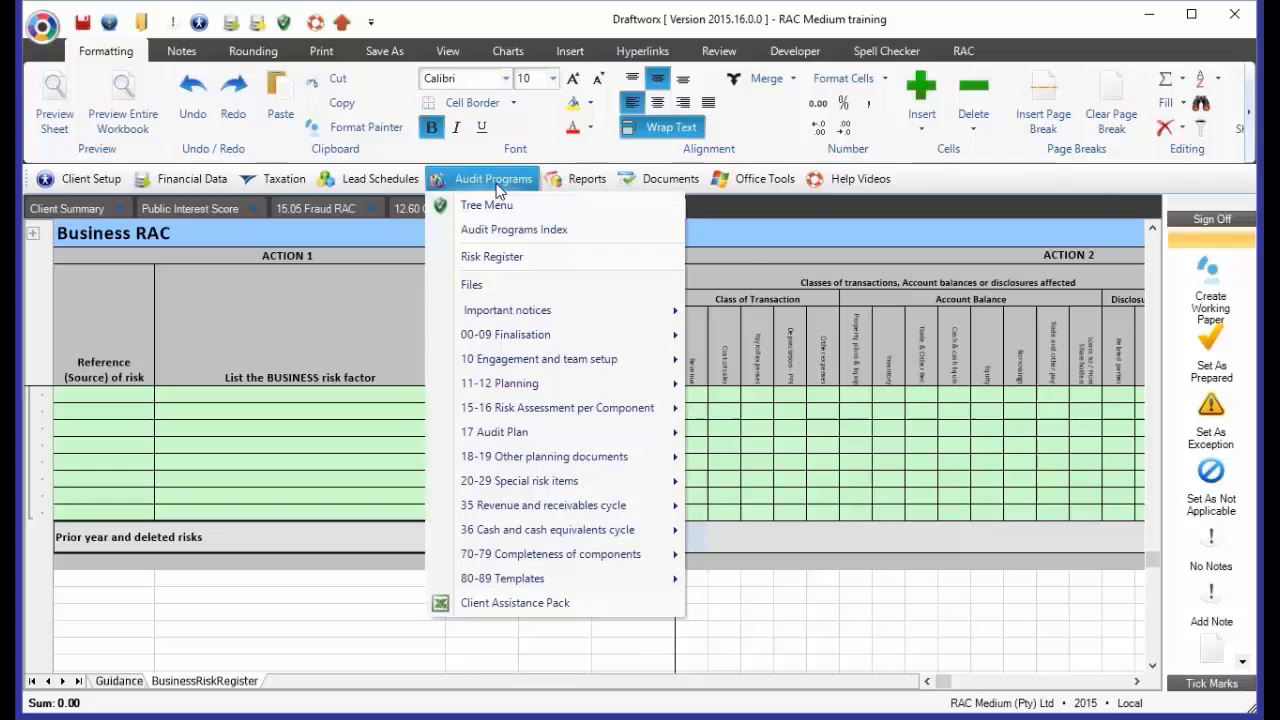
mouse_move(509, 413)
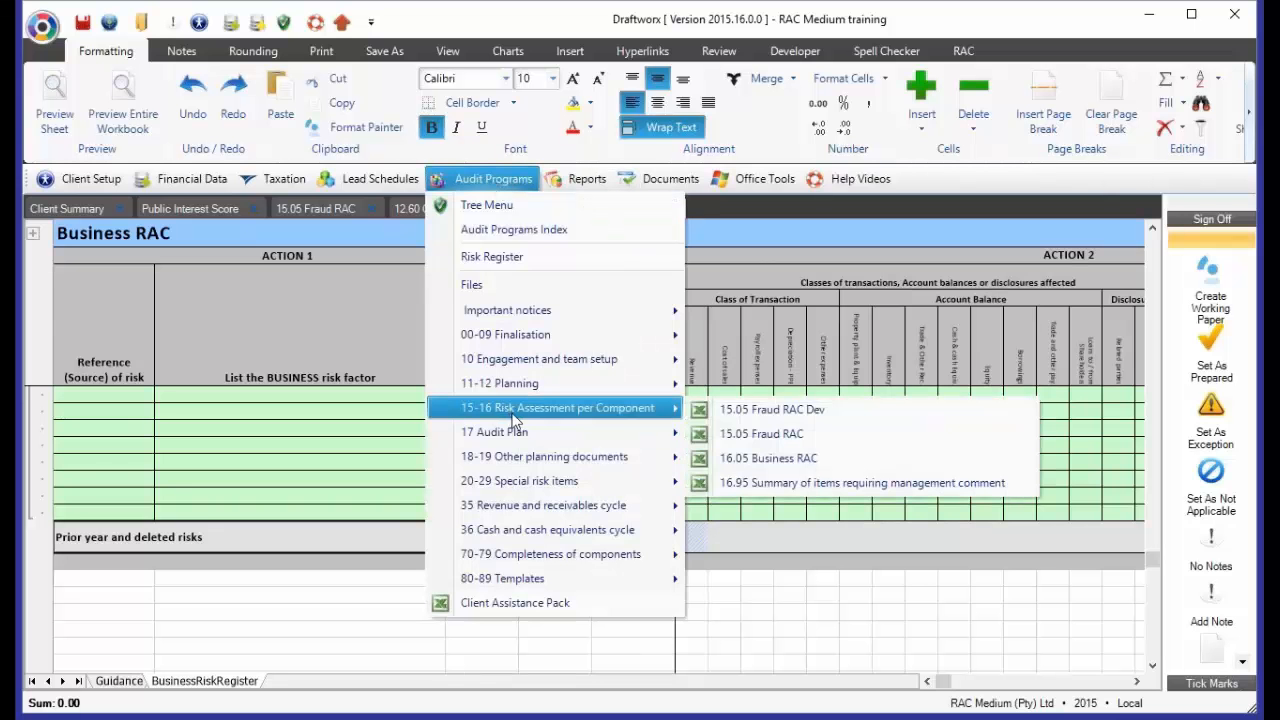
left_click(785, 416)
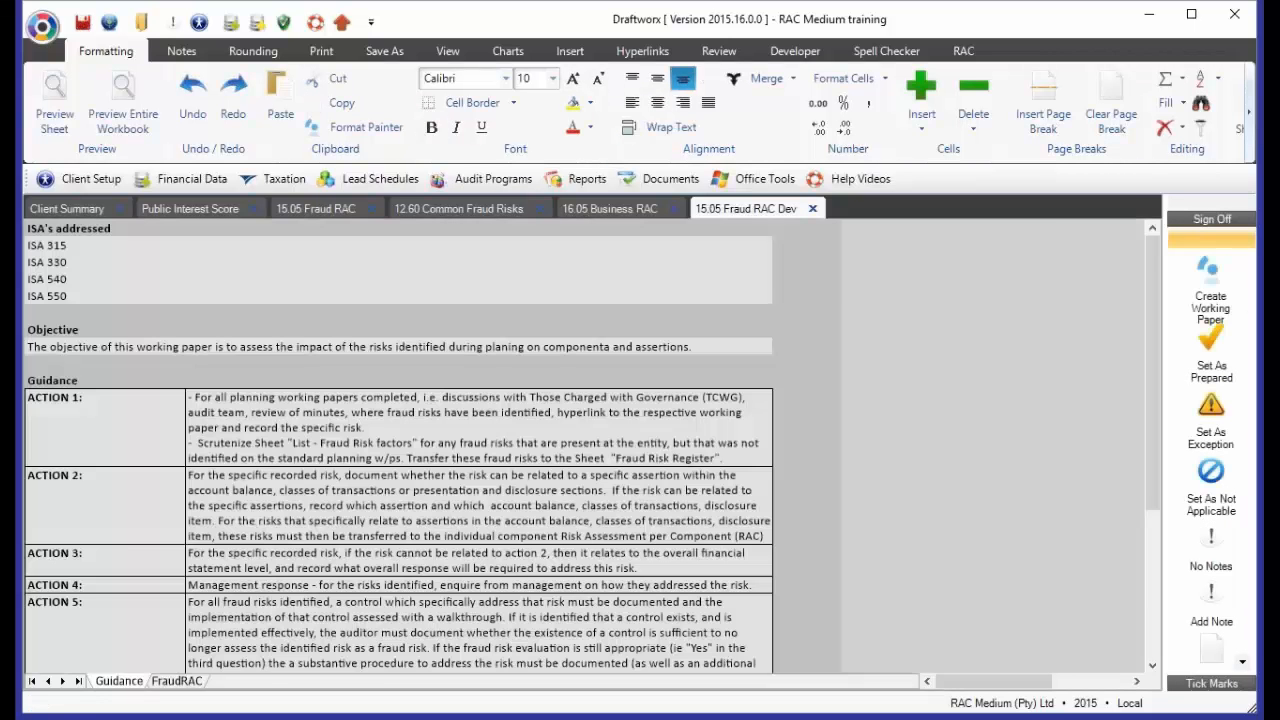
left_click(176, 680)
Review the entries for the Revenue recognition risk and Document risk 11.20 on the FraudRAC sheet
left_click(170, 535)
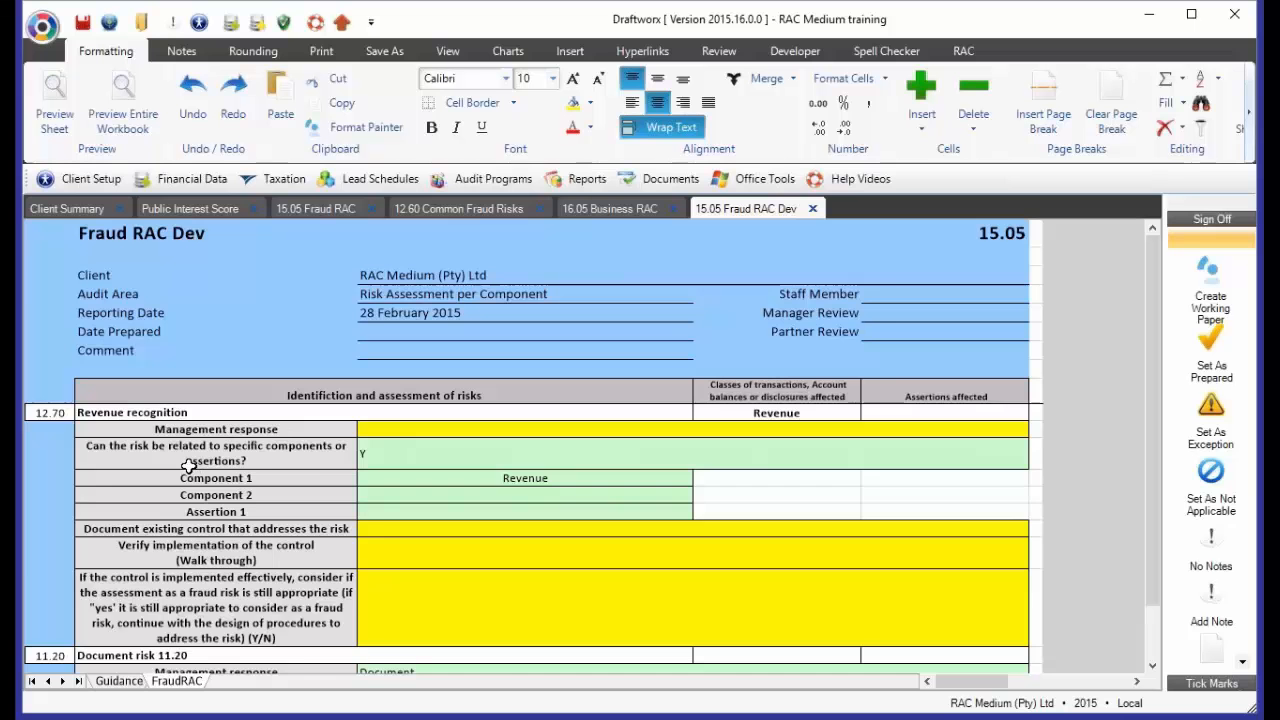
scroll(180, 470, "down", 2)
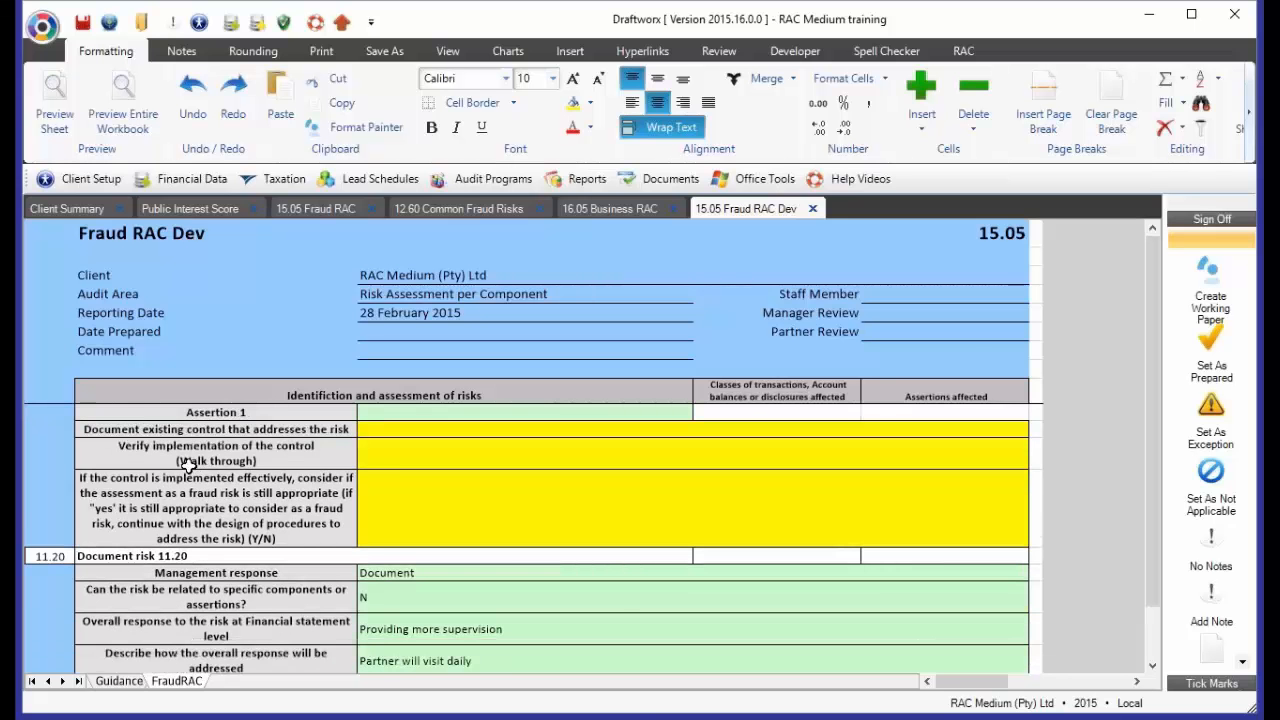
scroll(189, 466, "down", 1)
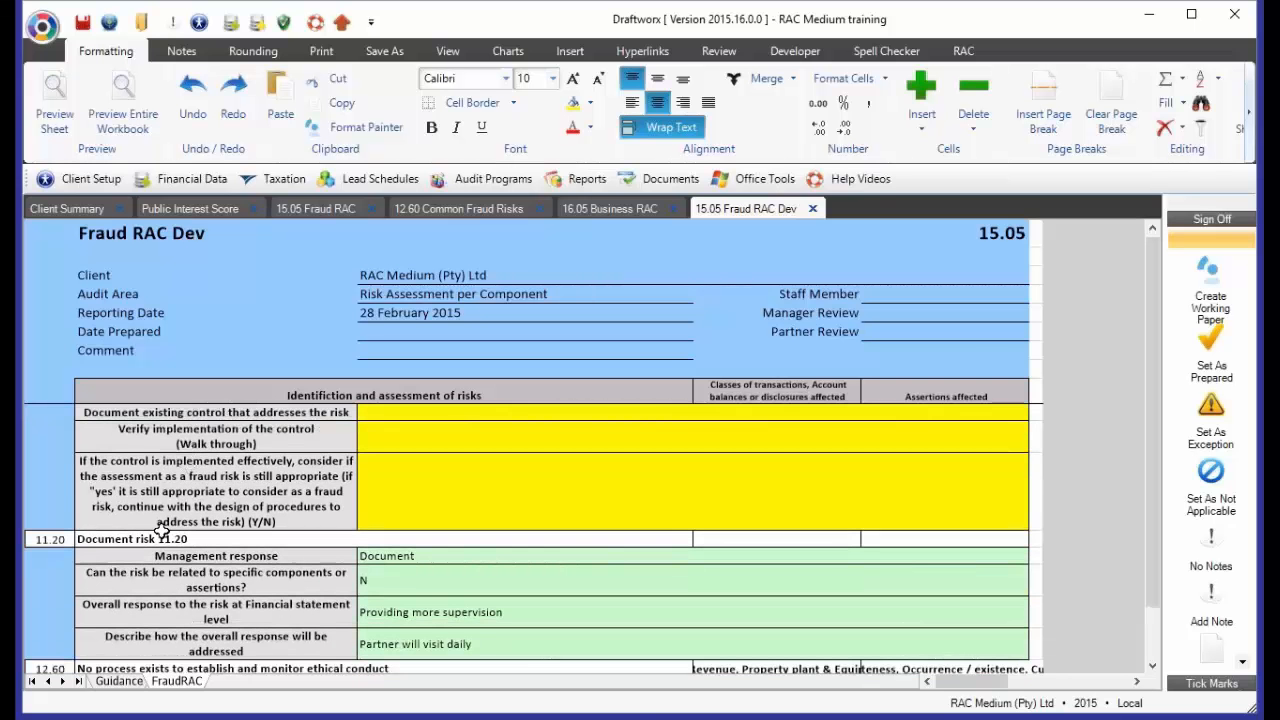
left_click(161, 537)
Review the components, assertions, documented control and walk-through entries for the 12.60 risk about no process for ethical conduct
scroll(200, 560, "down", 4)
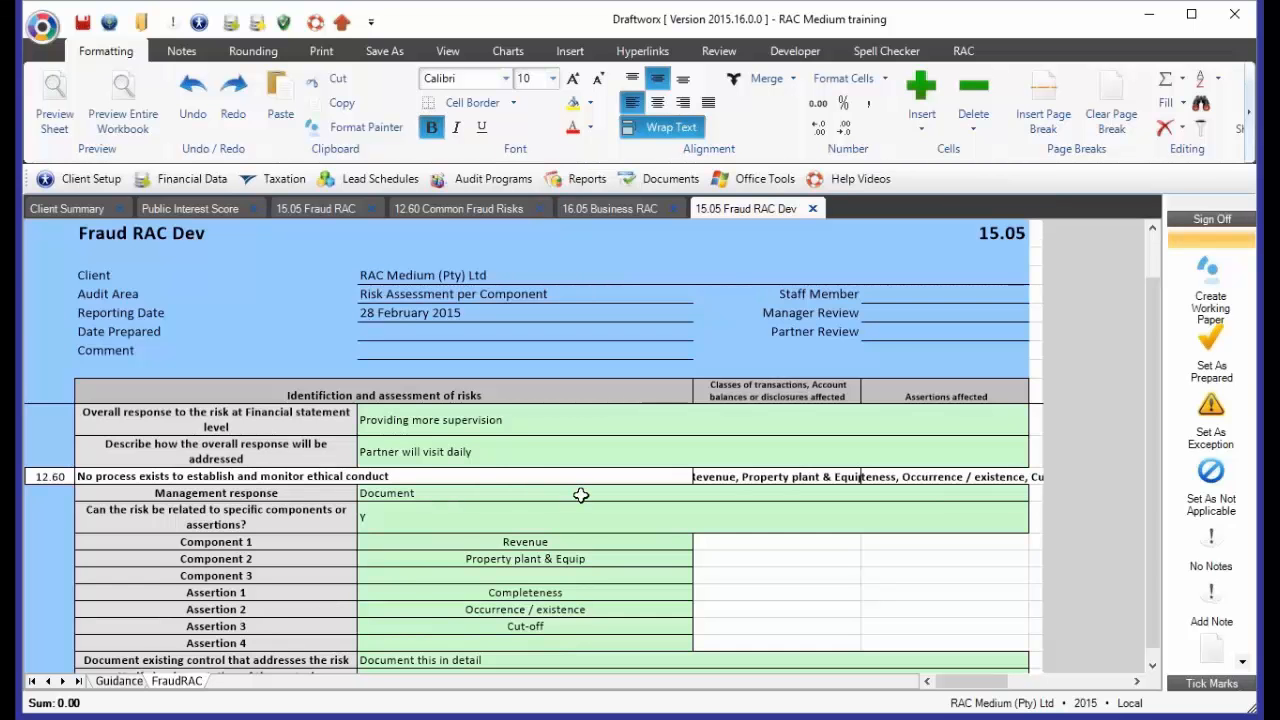
scroll(581, 495, "down", 1)
left_click(552, 478)
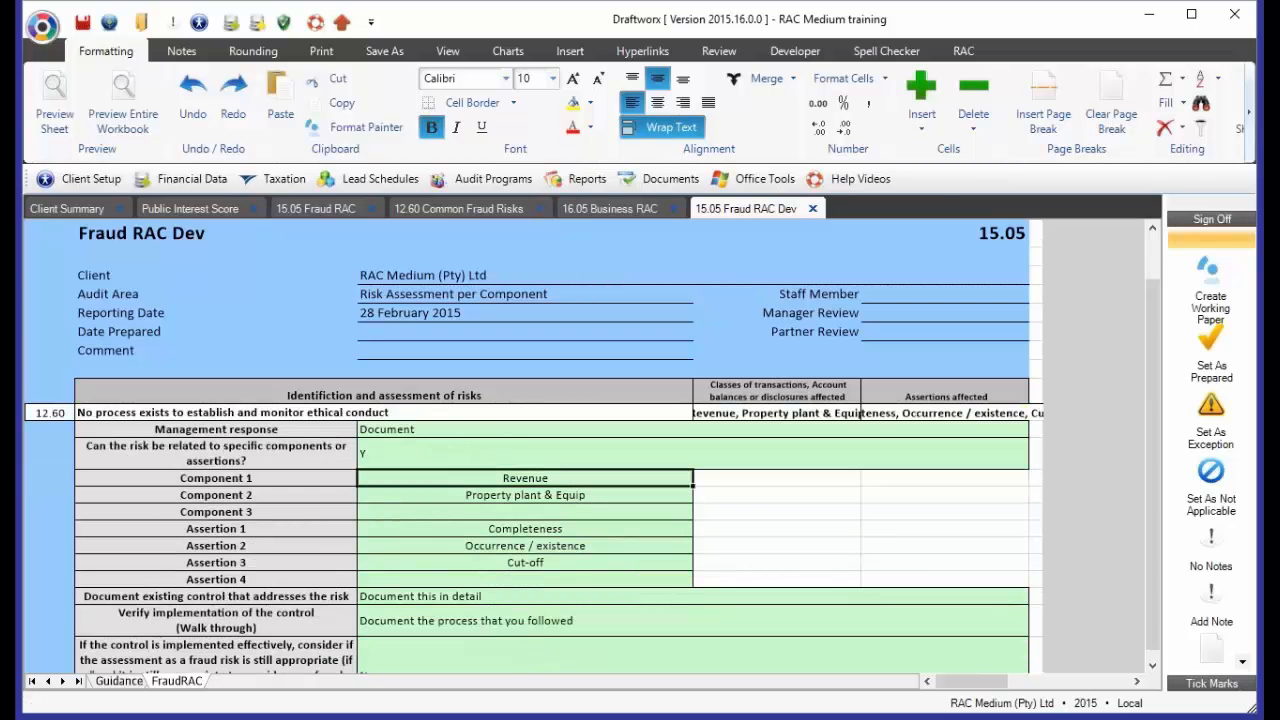
left_click(580, 494)
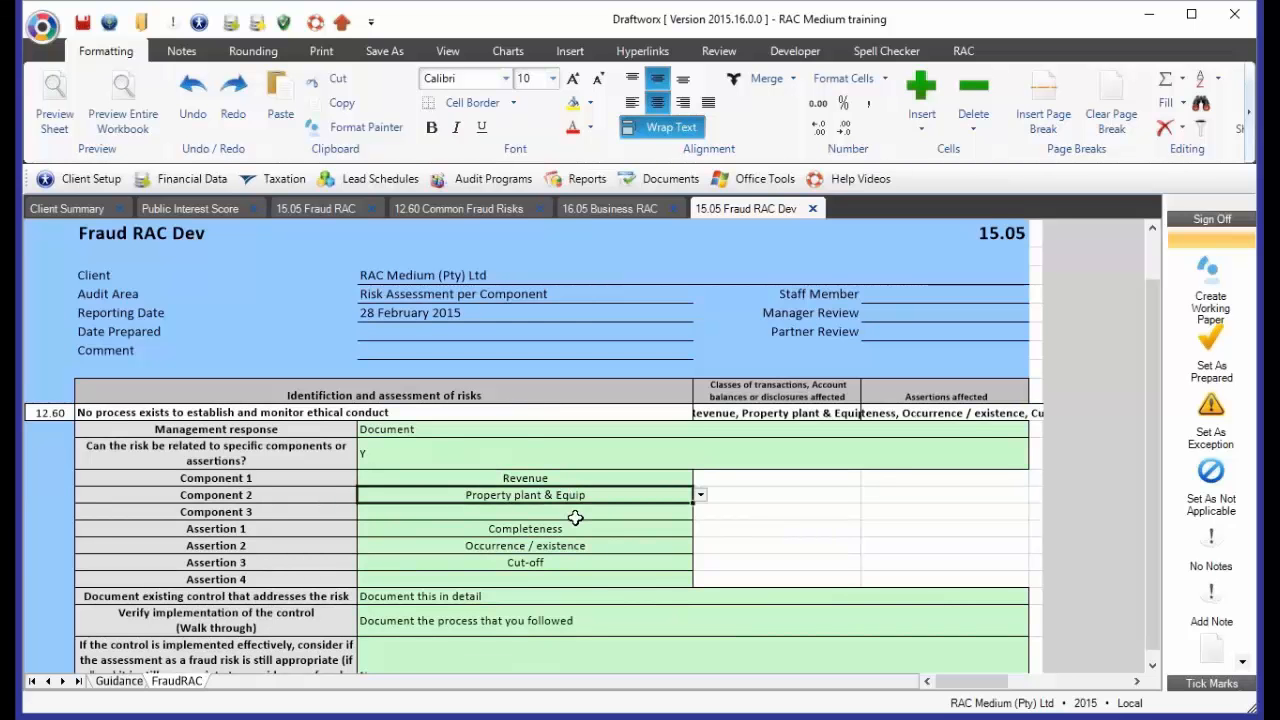
key("Down")
key("Down")
key("Down")
key("Down")
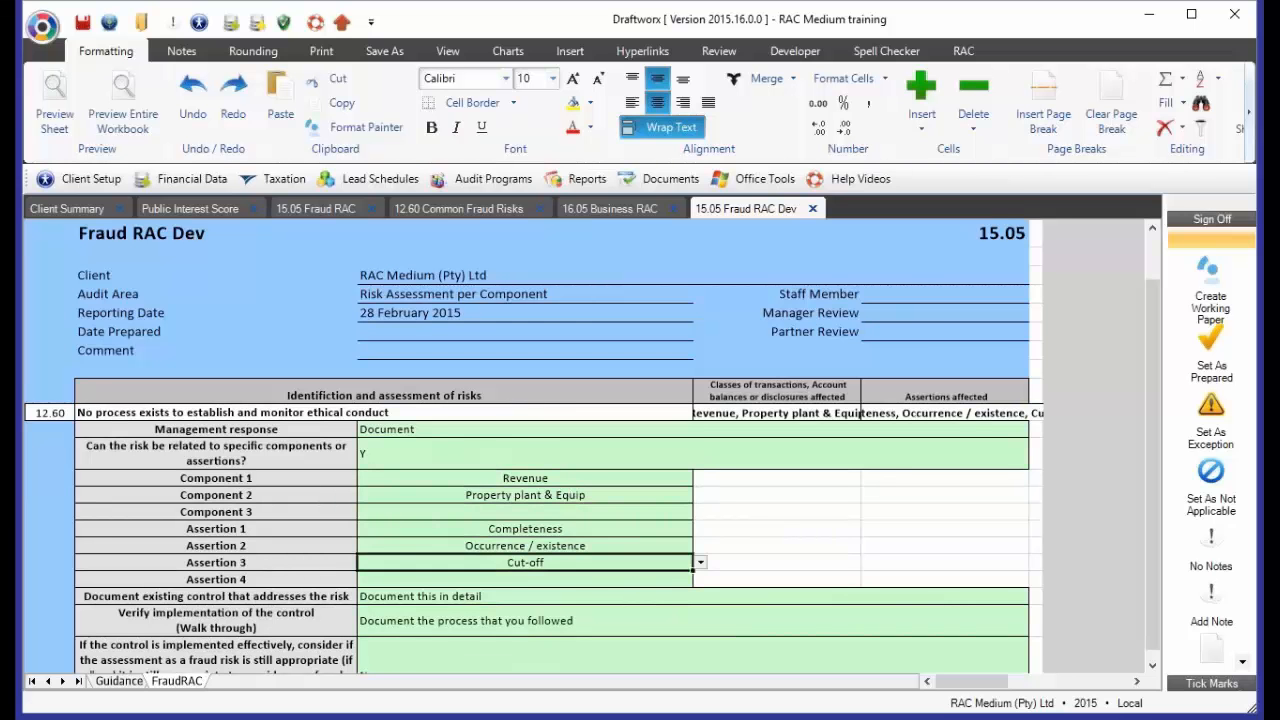
scroll(507, 535, "down", 2)
left_click(507, 534)
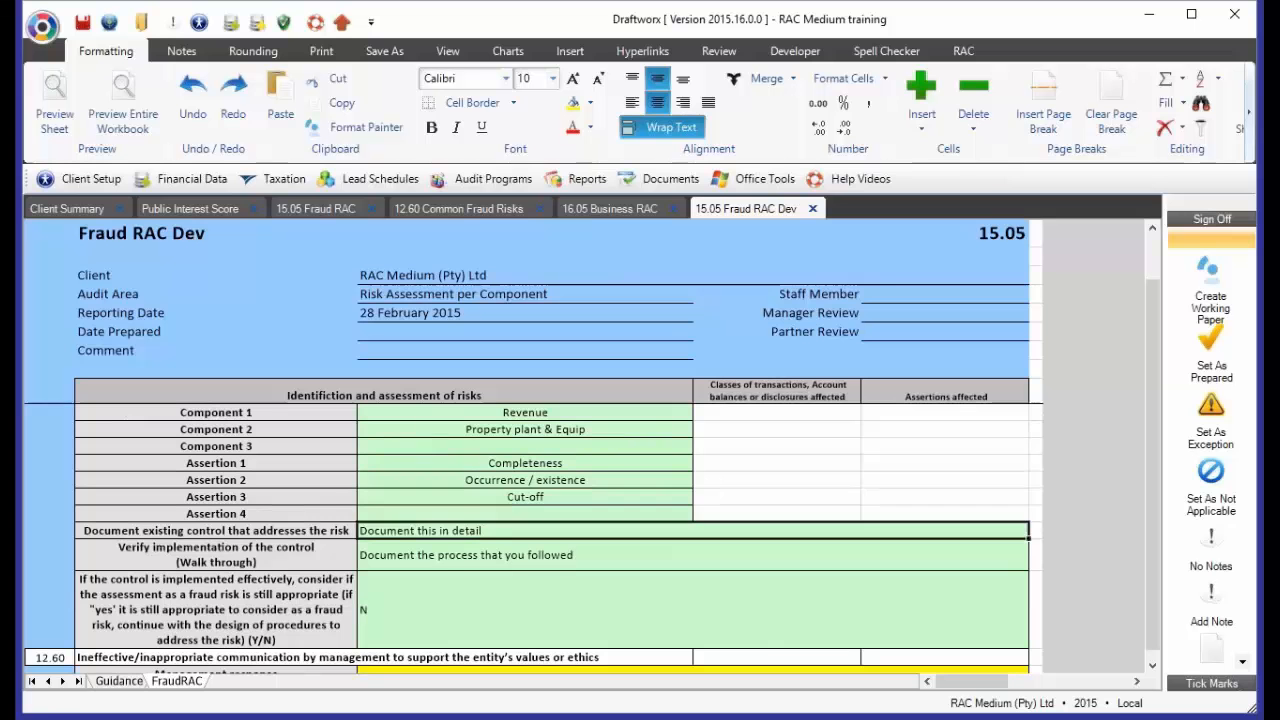
left_click(506, 566)
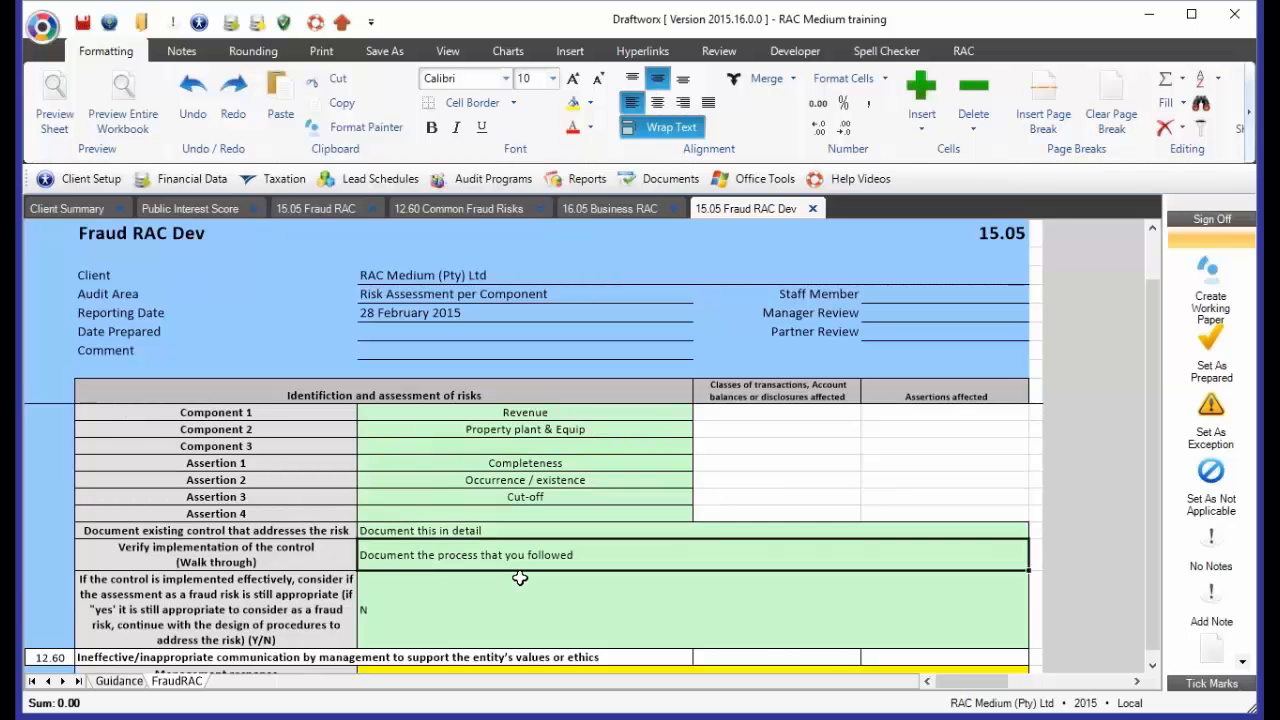
scroll(510, 576, "down", 1)
scroll(493, 544, "down", 1)
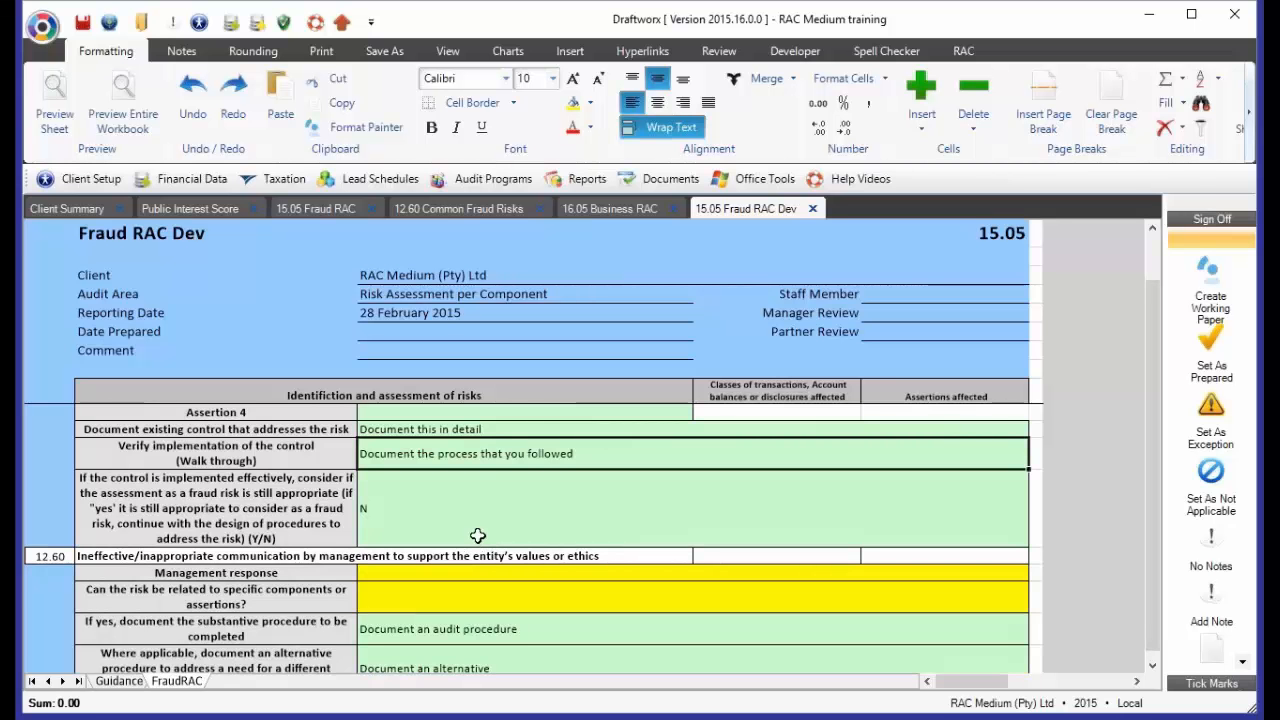
Set Component 3 of the 12.60 risk about no process for ethical conduct to Depreciation - PPE
scroll(474, 526, "down", 3)
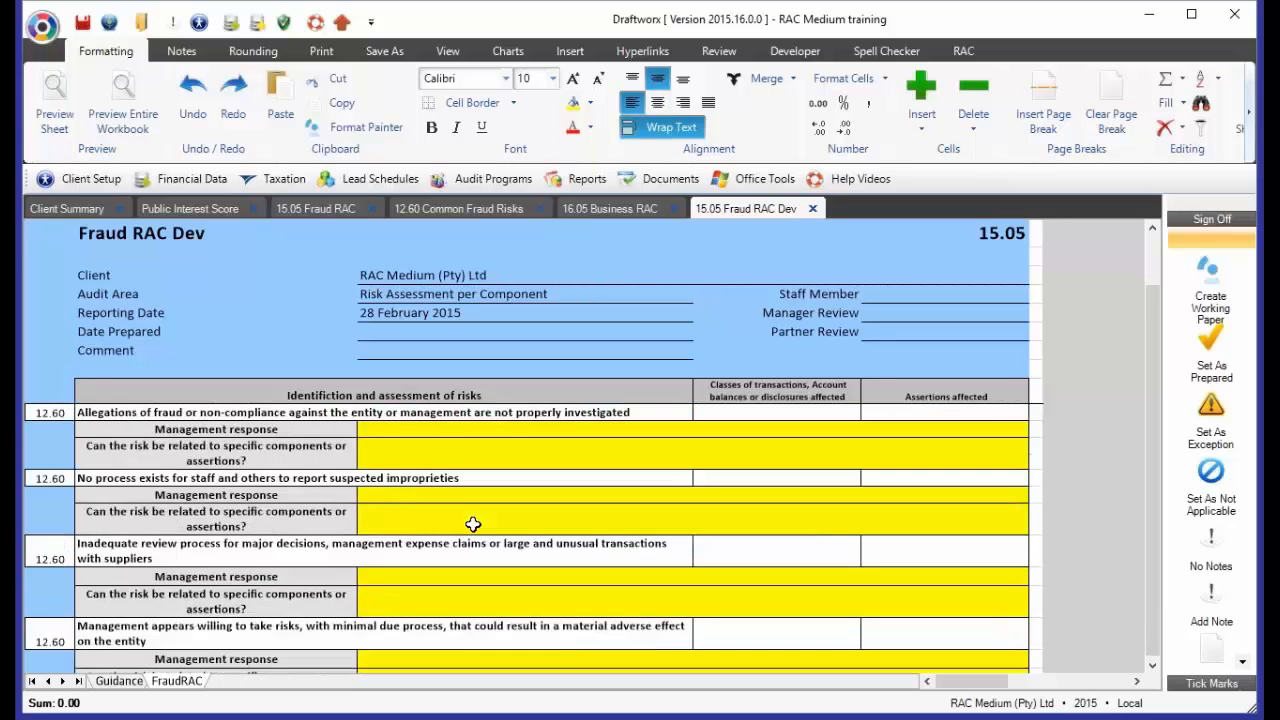
scroll(473, 525, "up", 8)
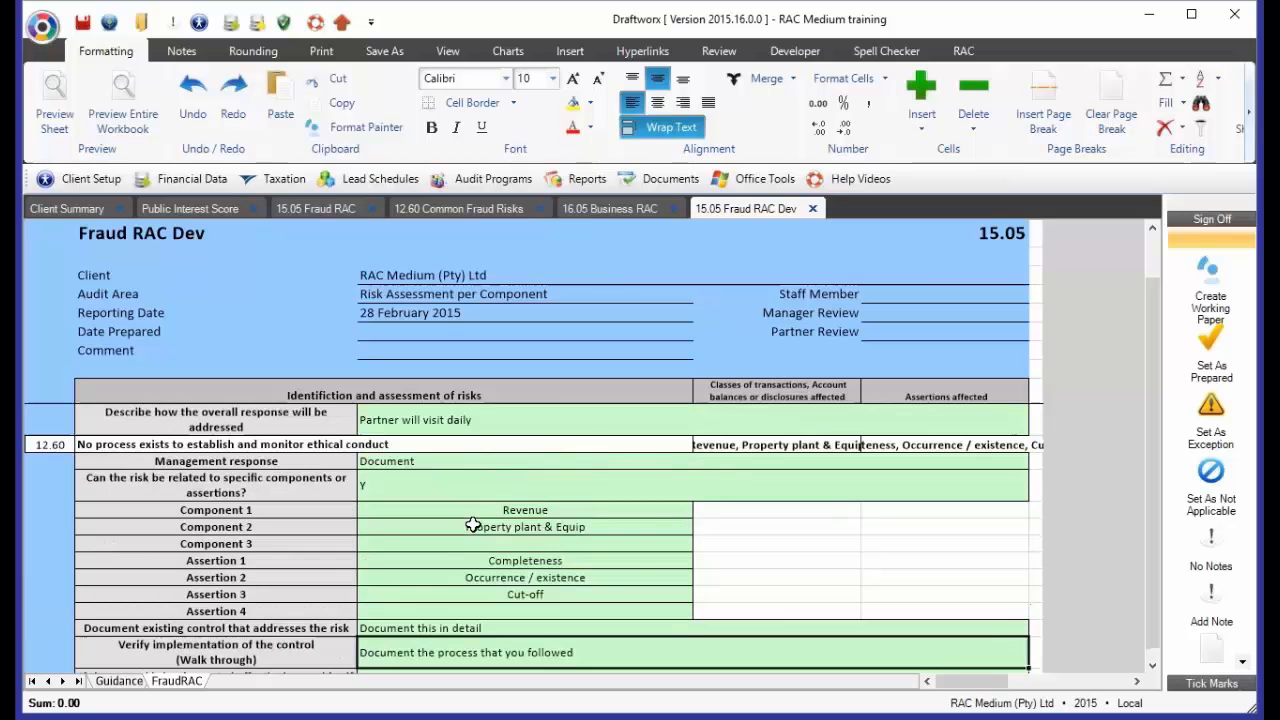
left_click(496, 544)
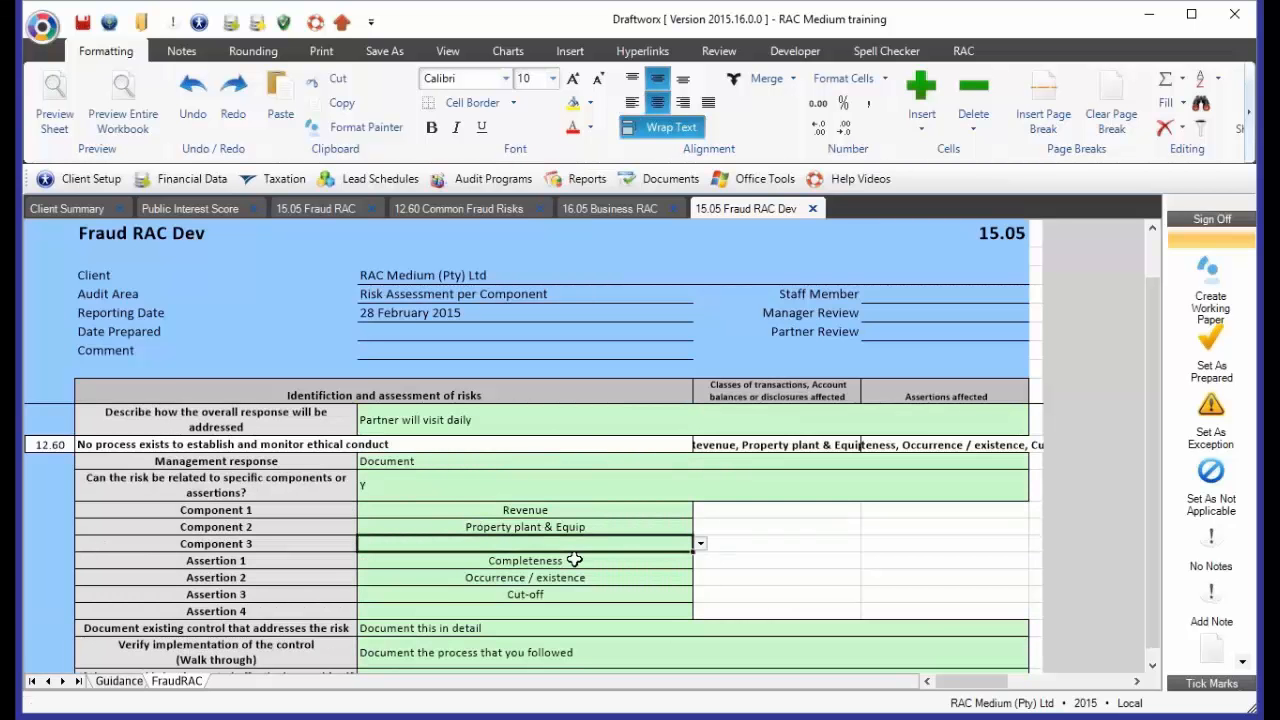
left_click(702, 545)
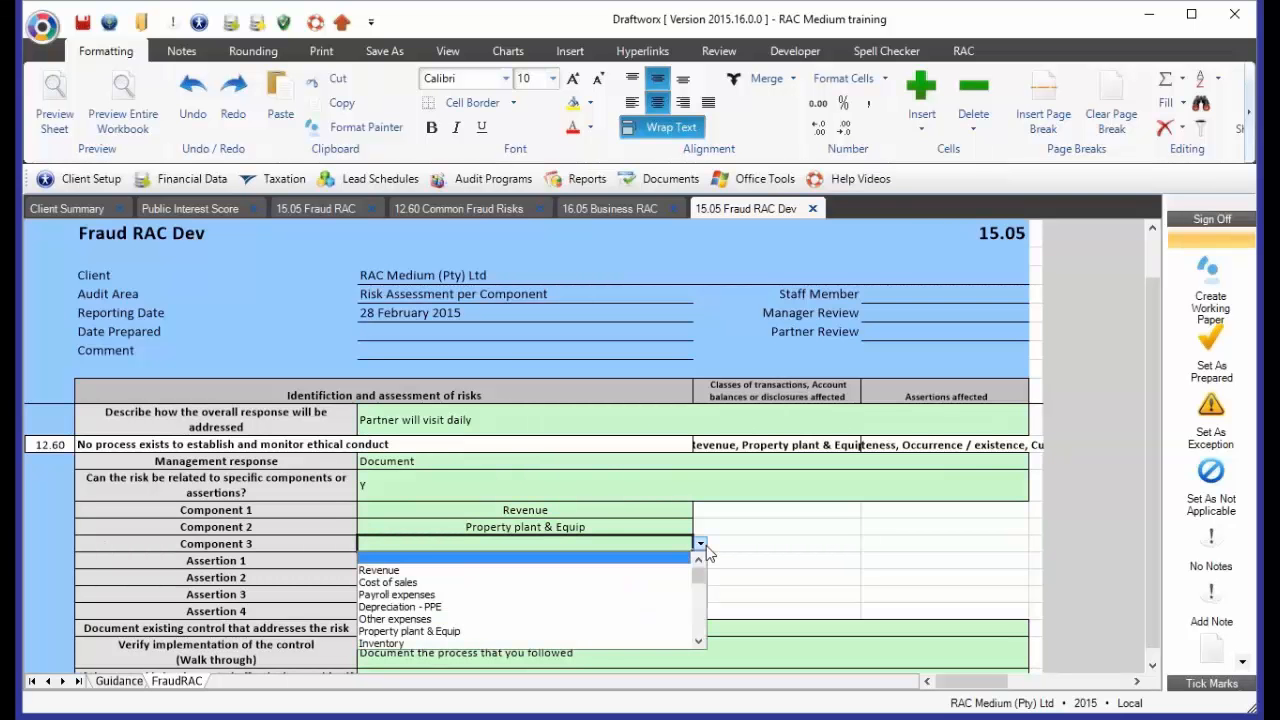
left_click(435, 607)
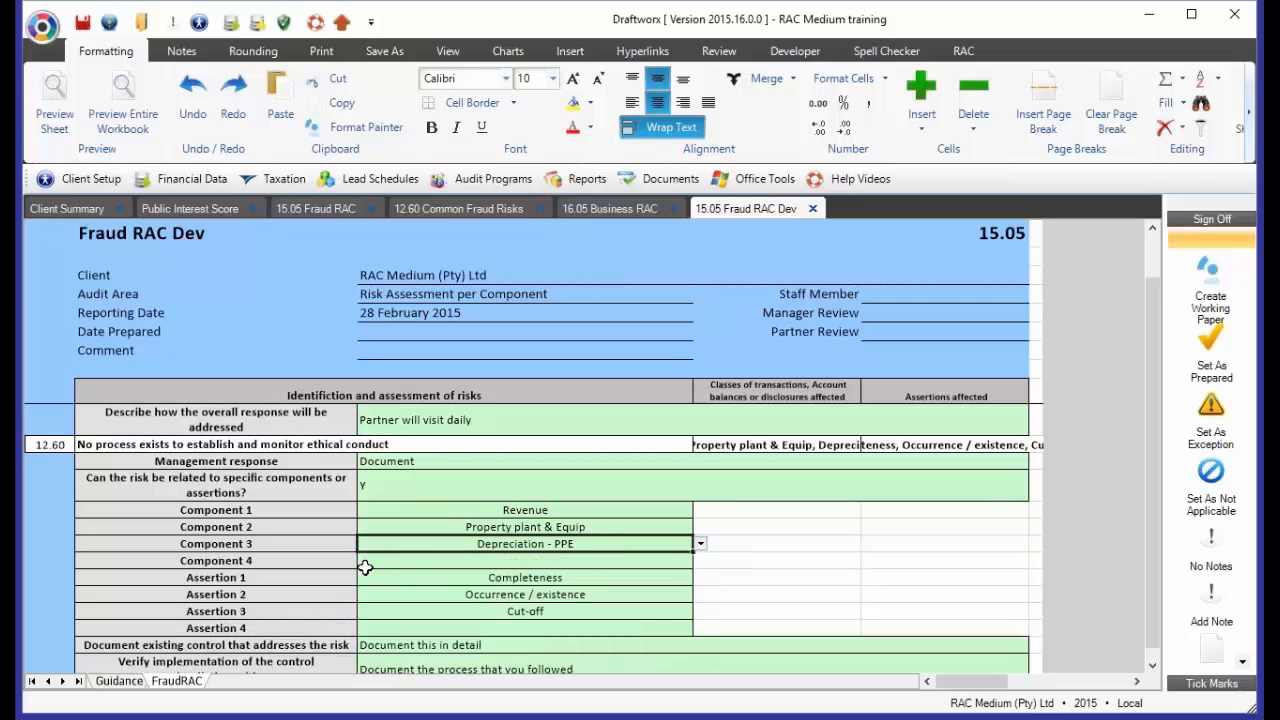
Set Assertion 4 of the ethical conduct risk to Valuation and Accuracy
left_click(545, 626)
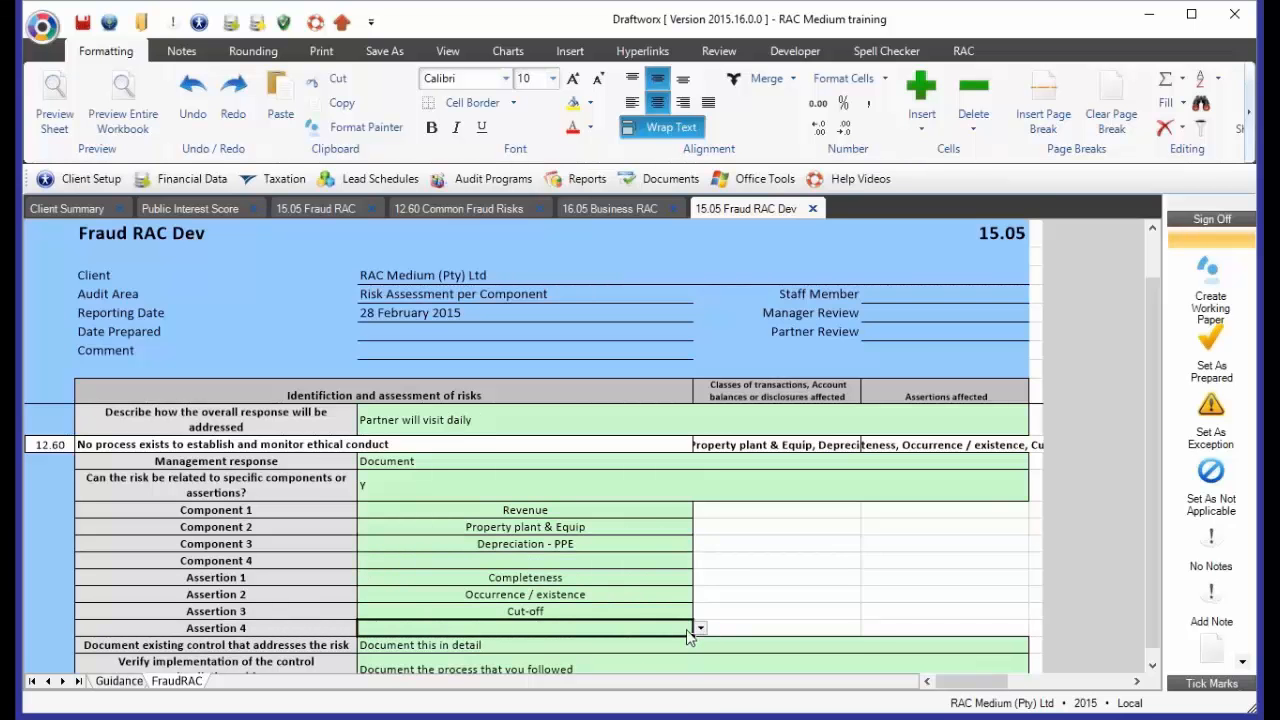
left_click(699, 628)
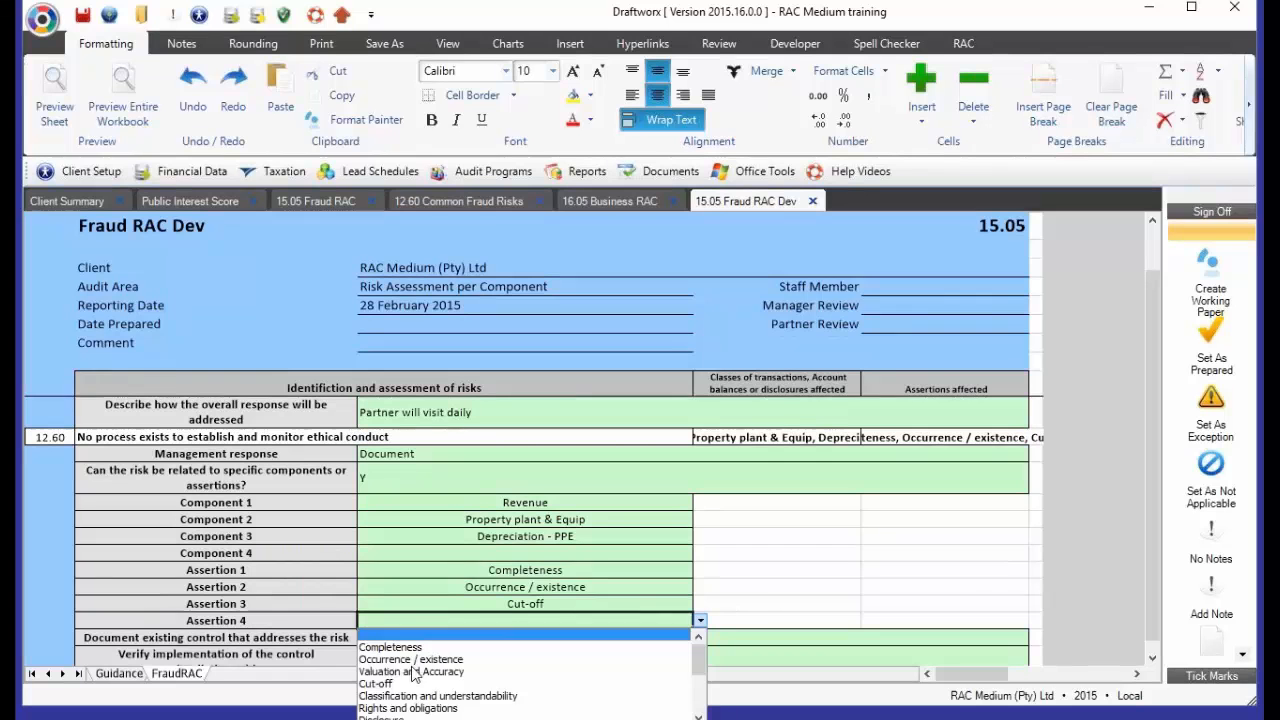
key("Return")
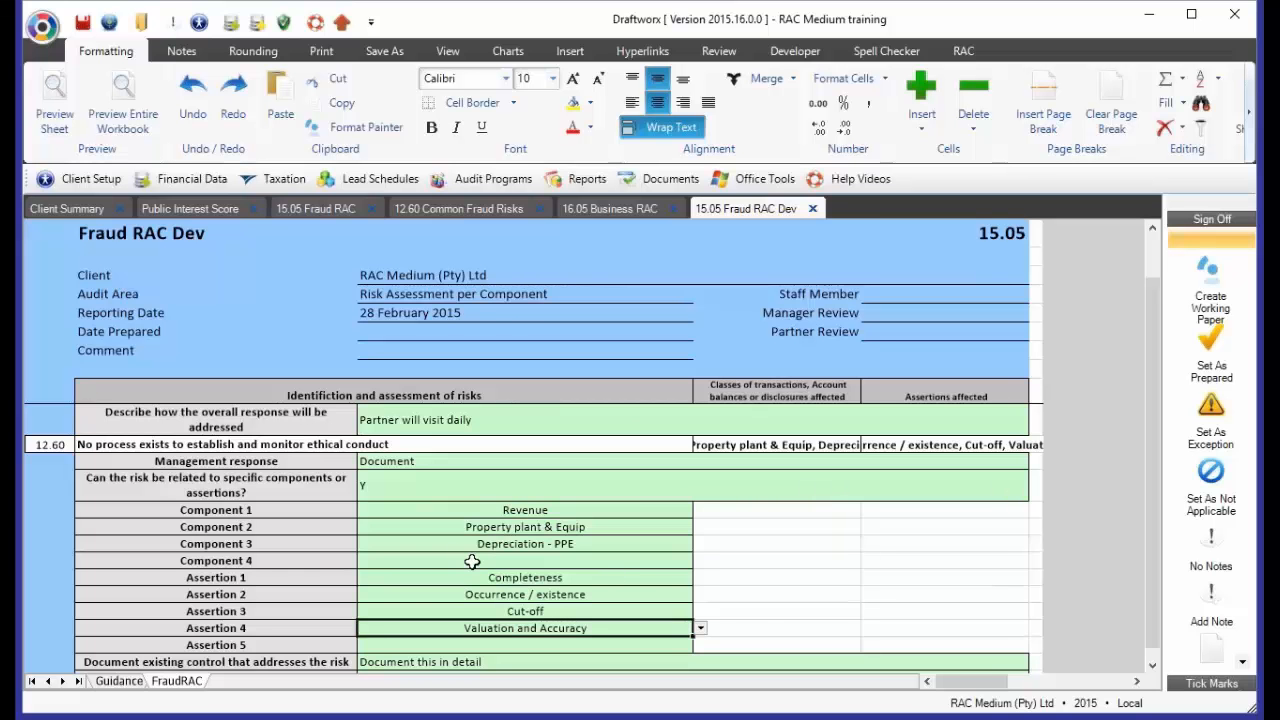
Enter "Document" as the management response for the 12.60 risk about little attention paid by the board to financial reporting and internal control
scroll(465, 545, "down", 1)
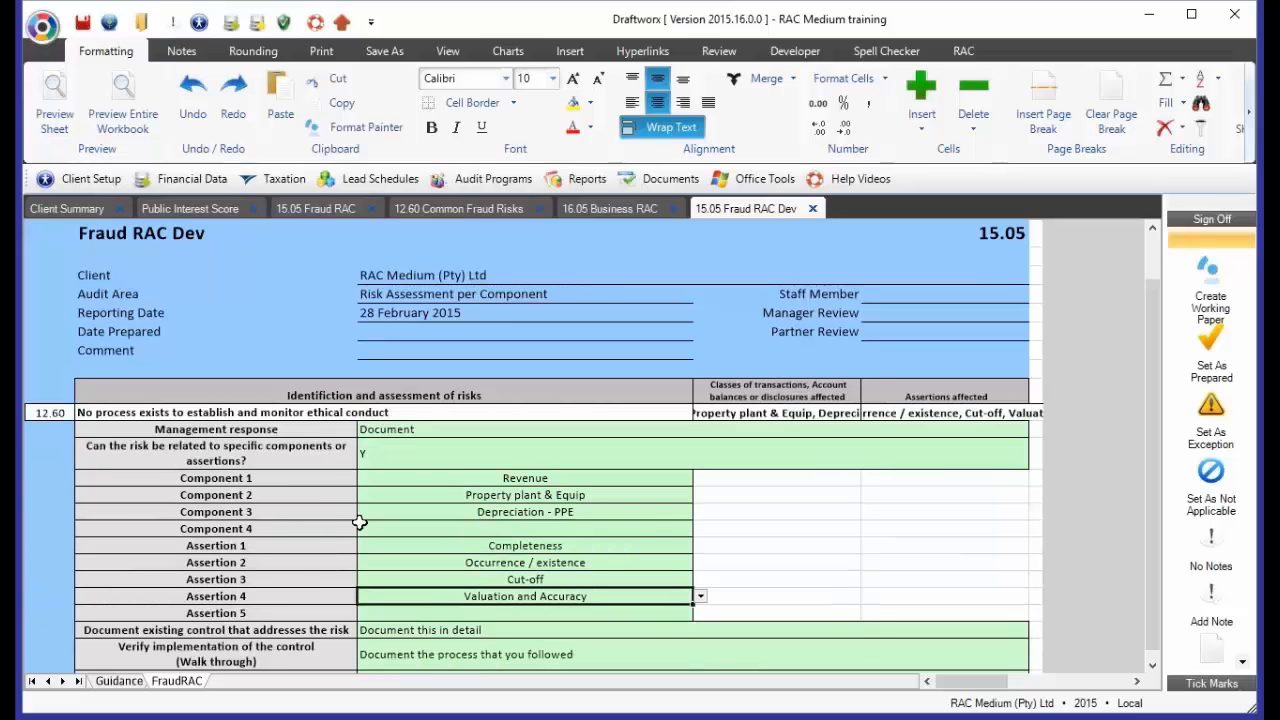
scroll(359, 522, "down", 15)
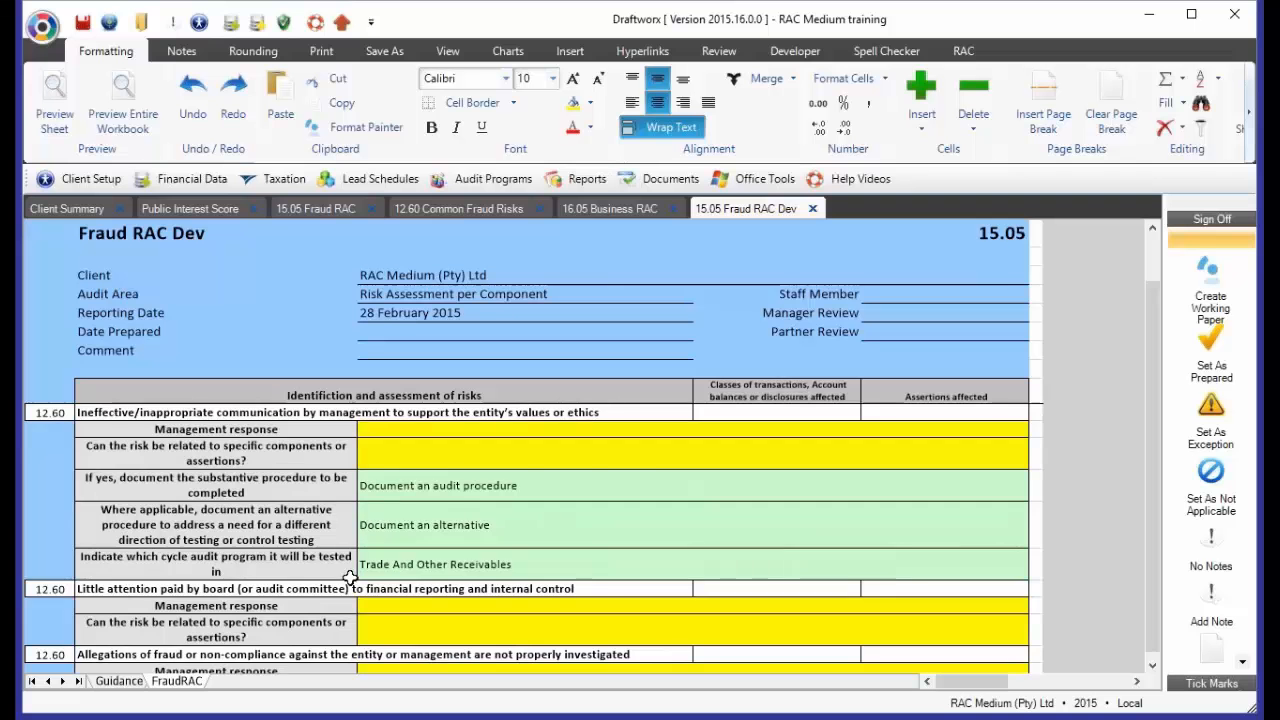
scroll(431, 579, "down", 6)
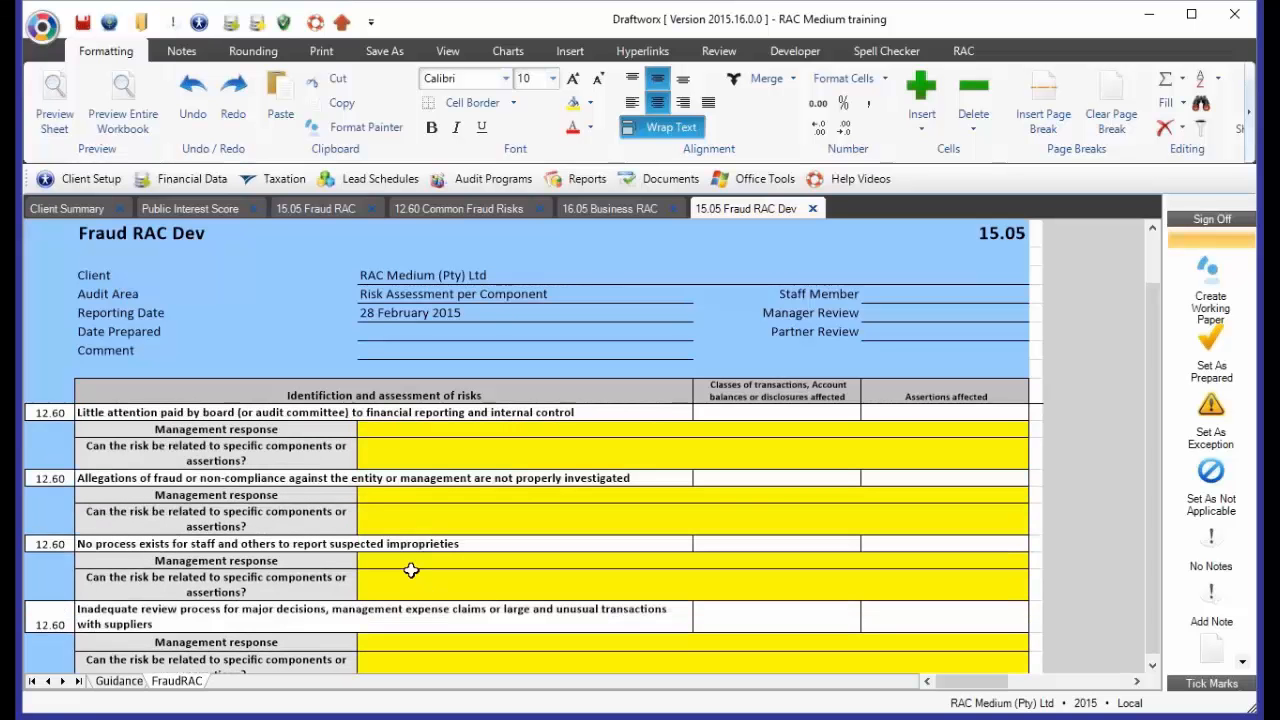
left_click(525, 429)
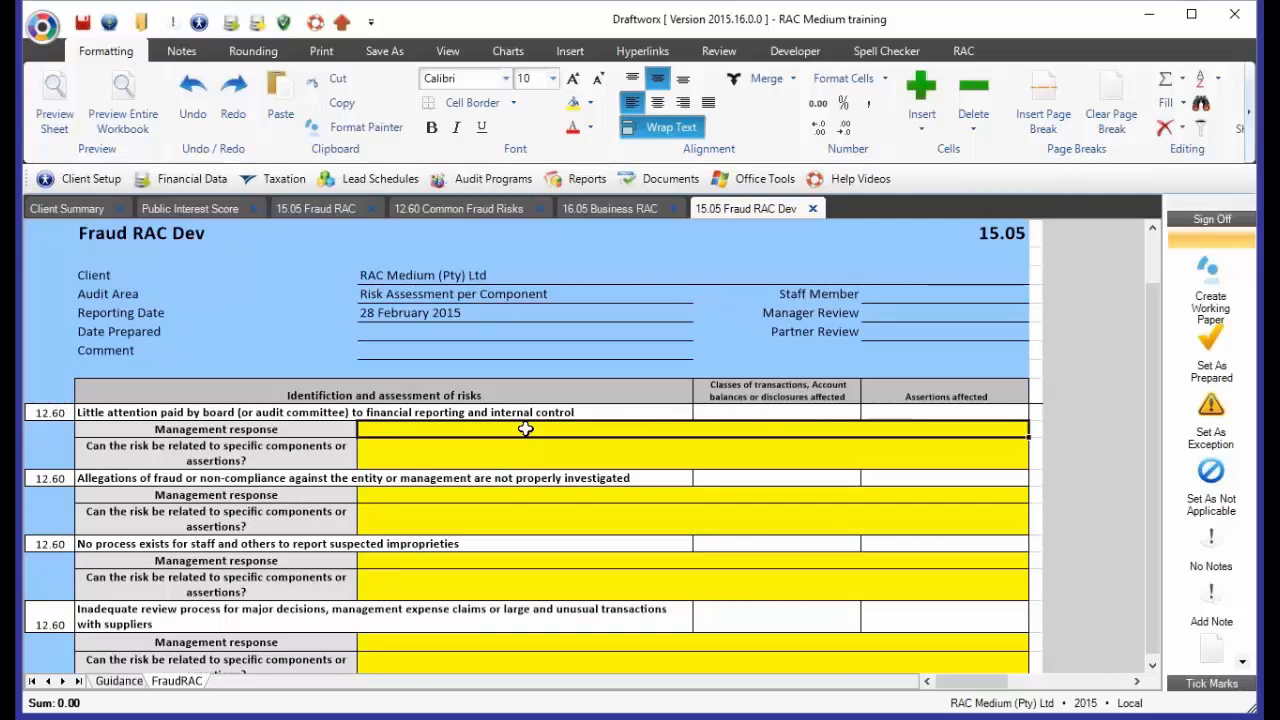
type("Document")
key("Return")
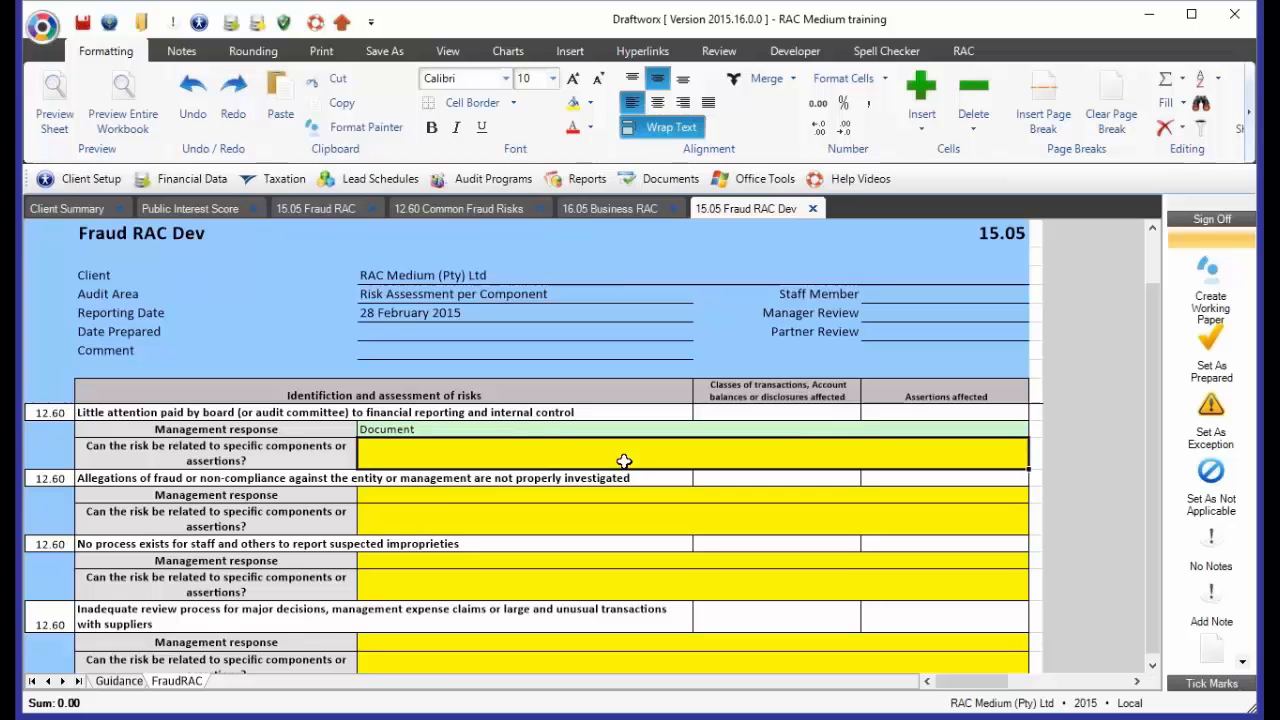
Answer N to whether the board attention risk relates to specific components or assertions, and check the overall response fields
type("N")
key("Return")
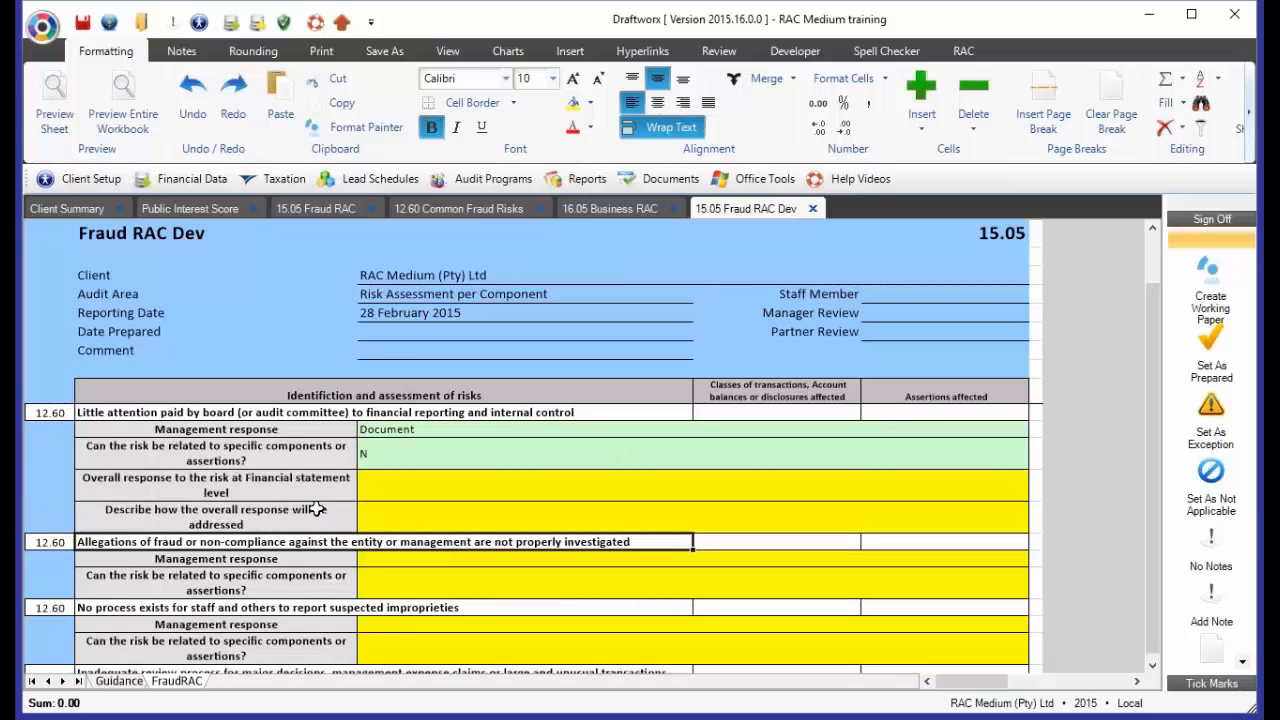
left_click(392, 489)
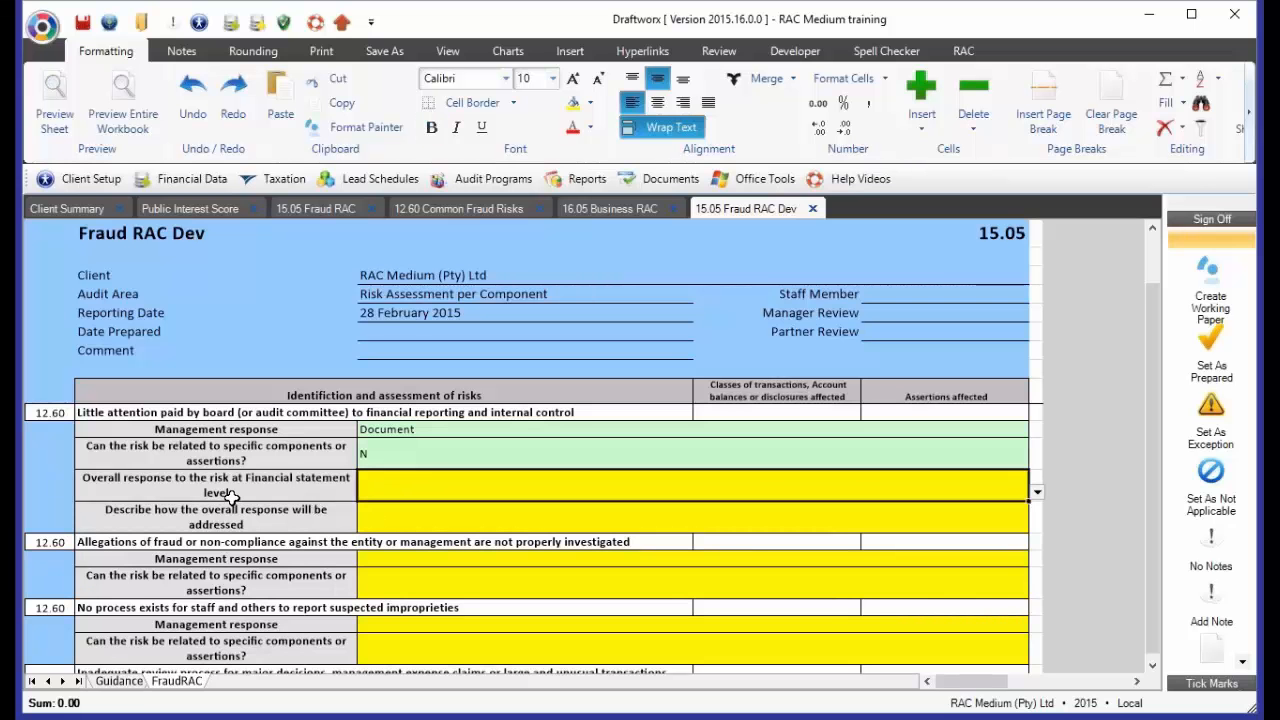
left_click(363, 518)
Set the answer on whether the board attention risk can be related to specific components or assertions to Y
left_click(381, 453)
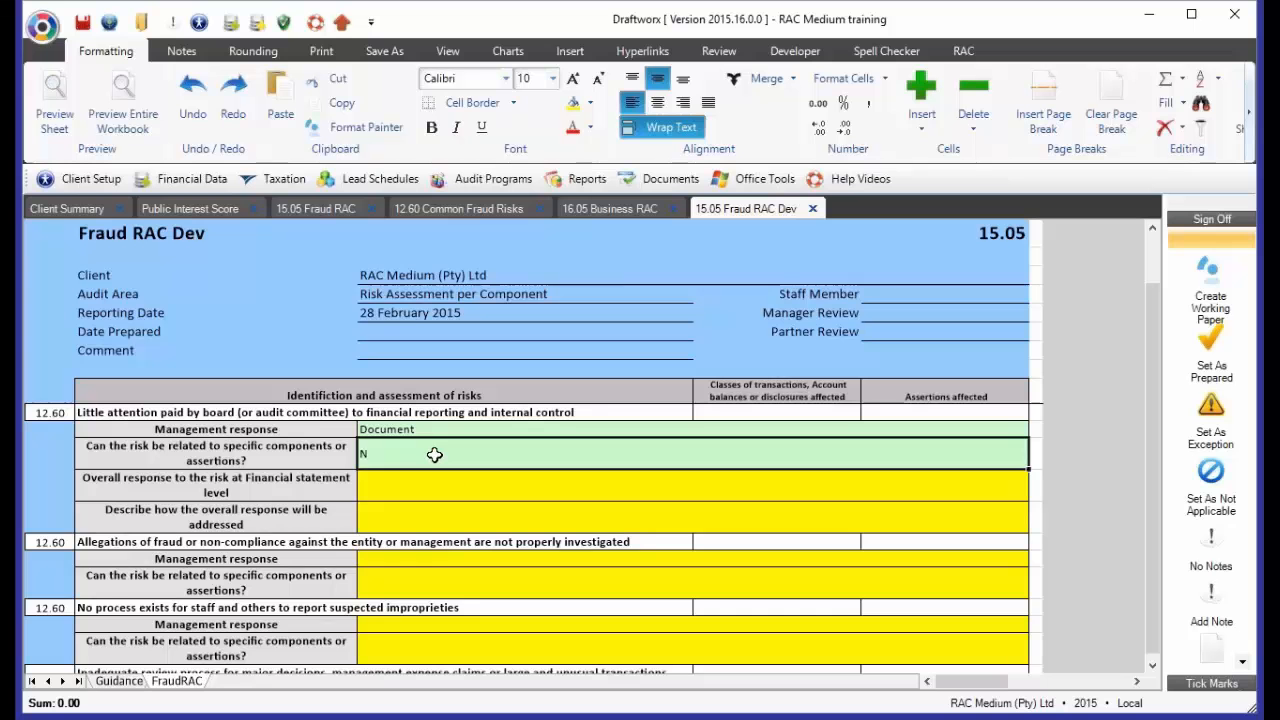
type("Y")
key("Return")
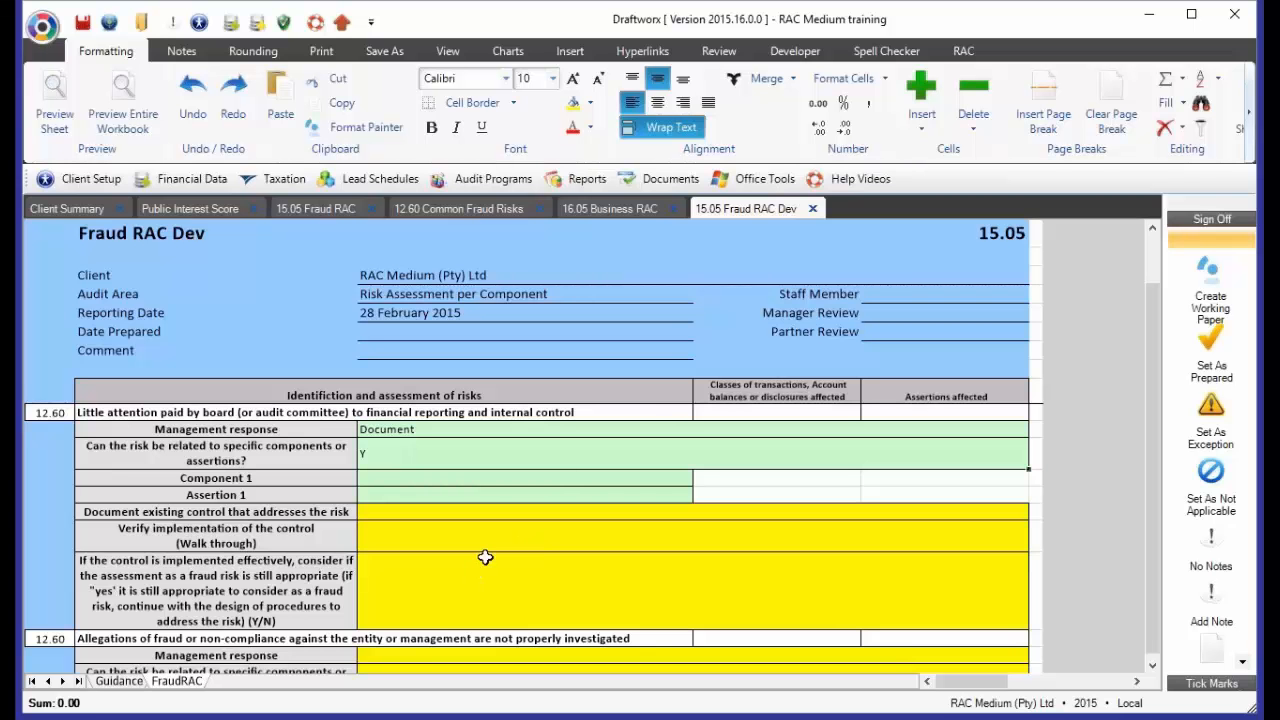
Review the board attention risk's reference and the Poor control of tangible assets entry under Prior year and deleted risks
left_click(45, 413)
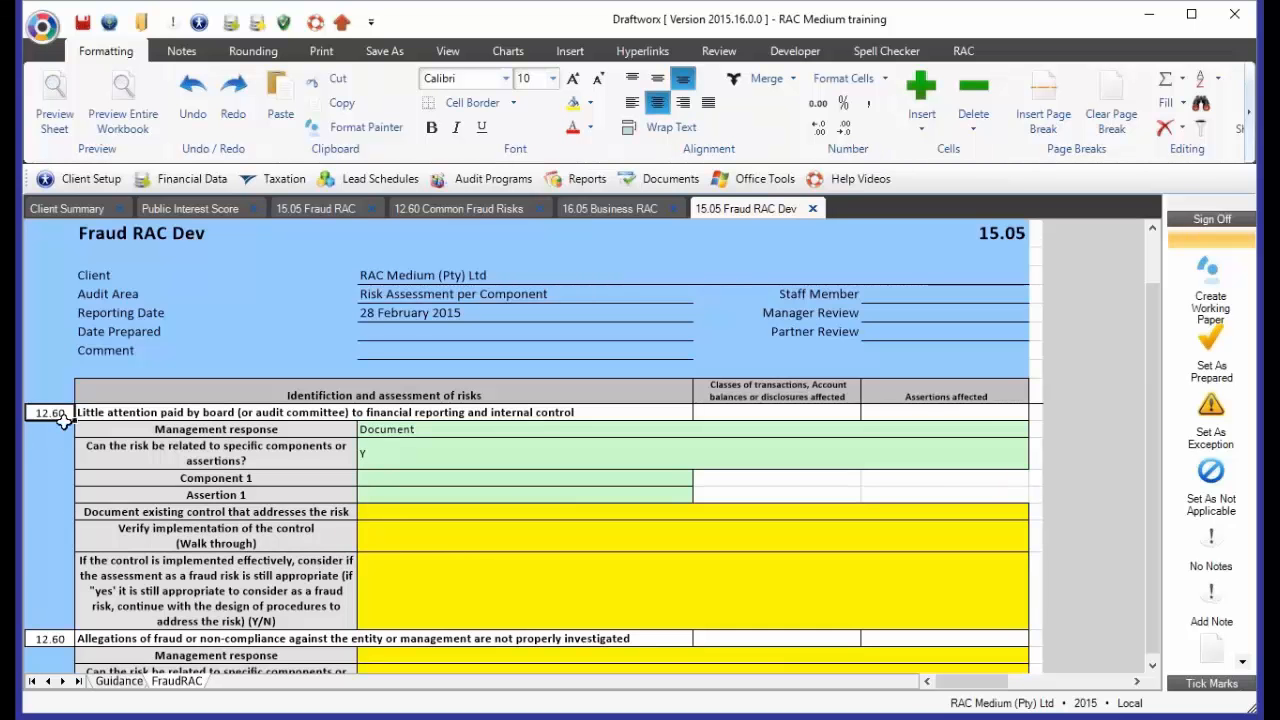
scroll(92, 527, "down", 2)
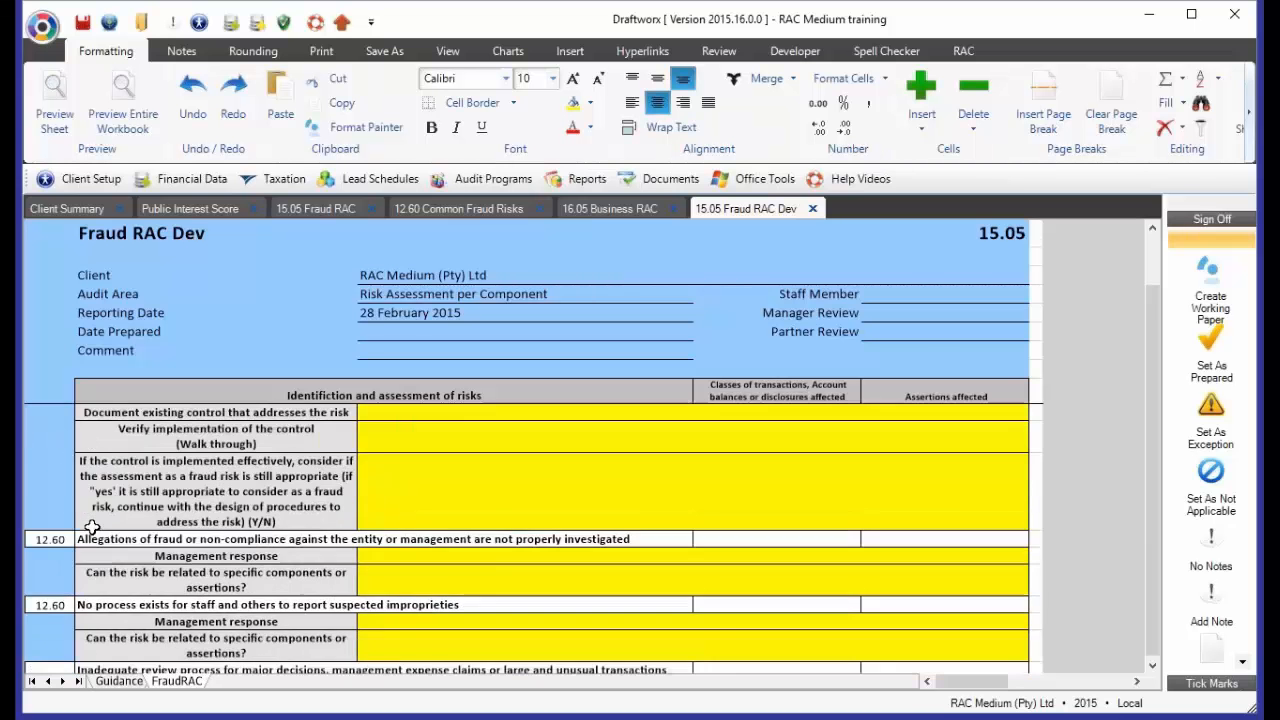
scroll(92, 527, "down", 3)
left_click(50, 514)
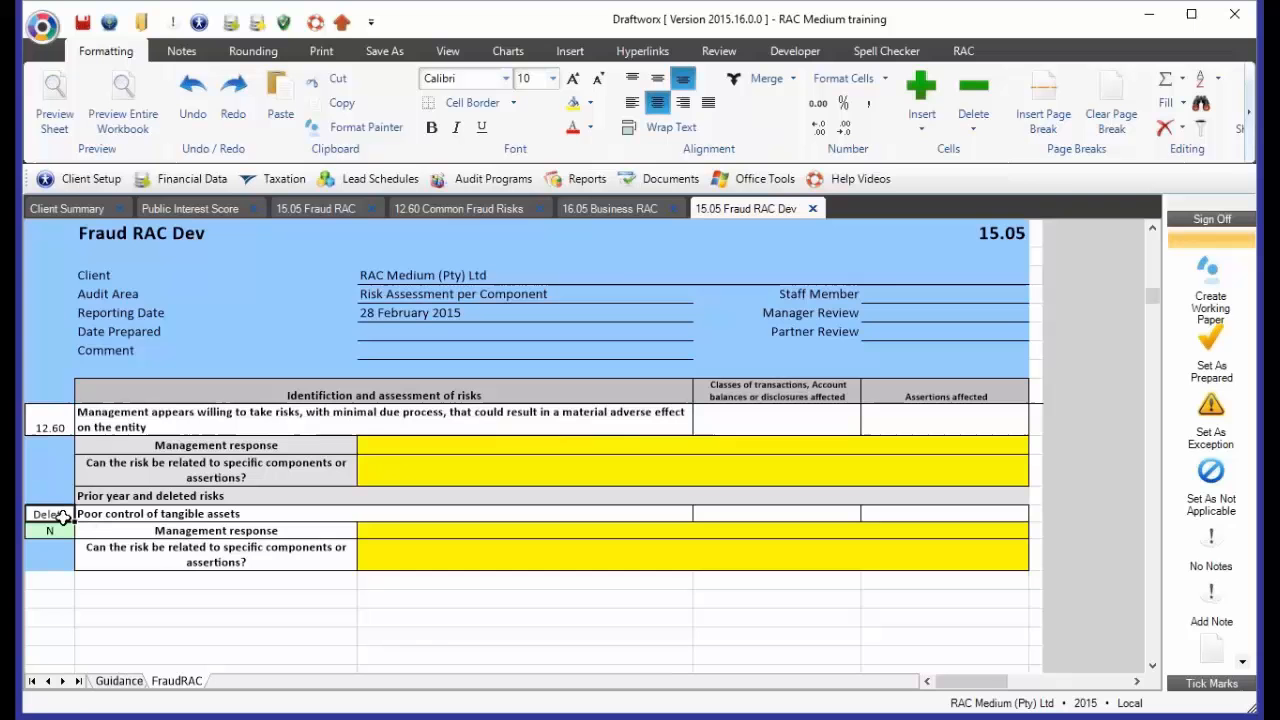
left_click(190, 516)
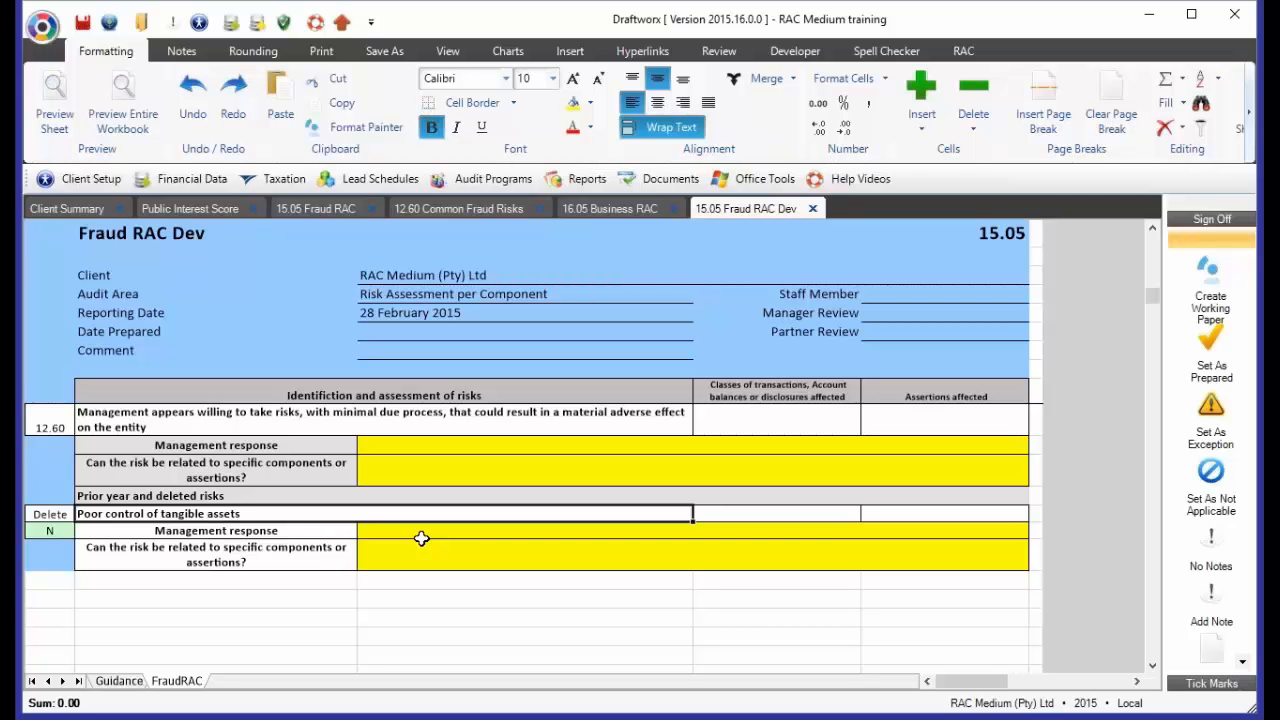
scroll(421, 539, "up", 1)
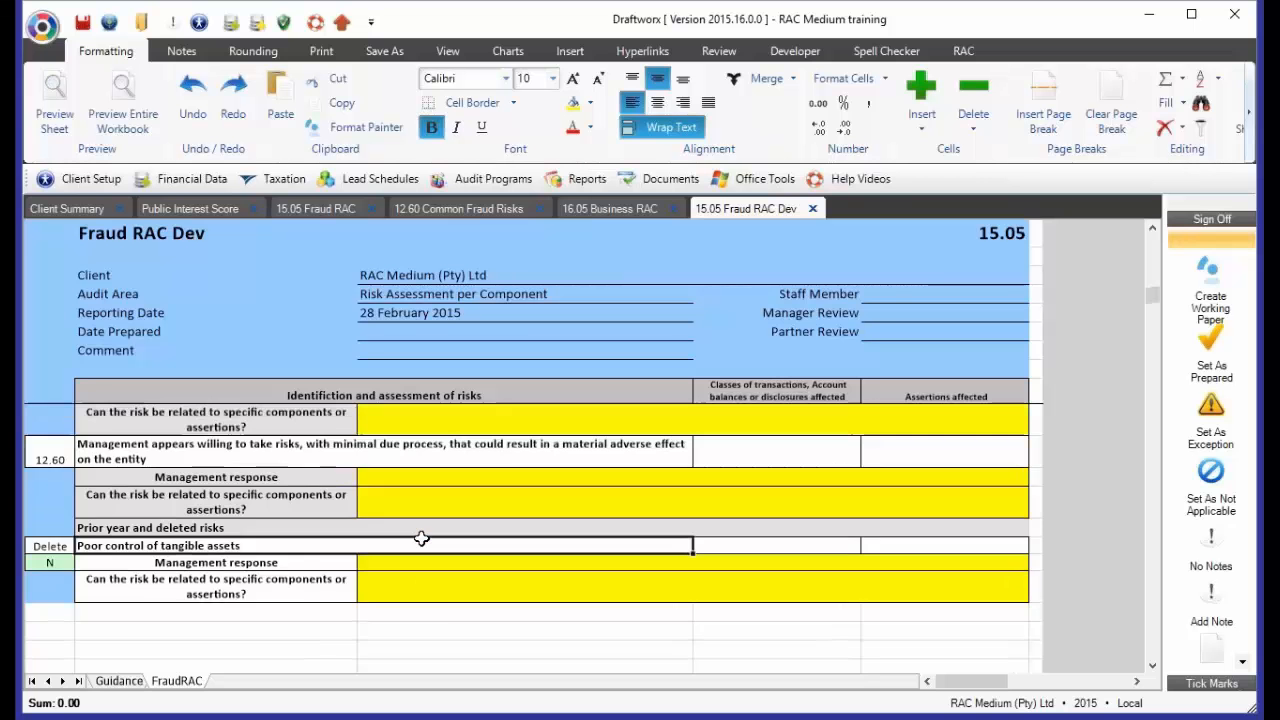